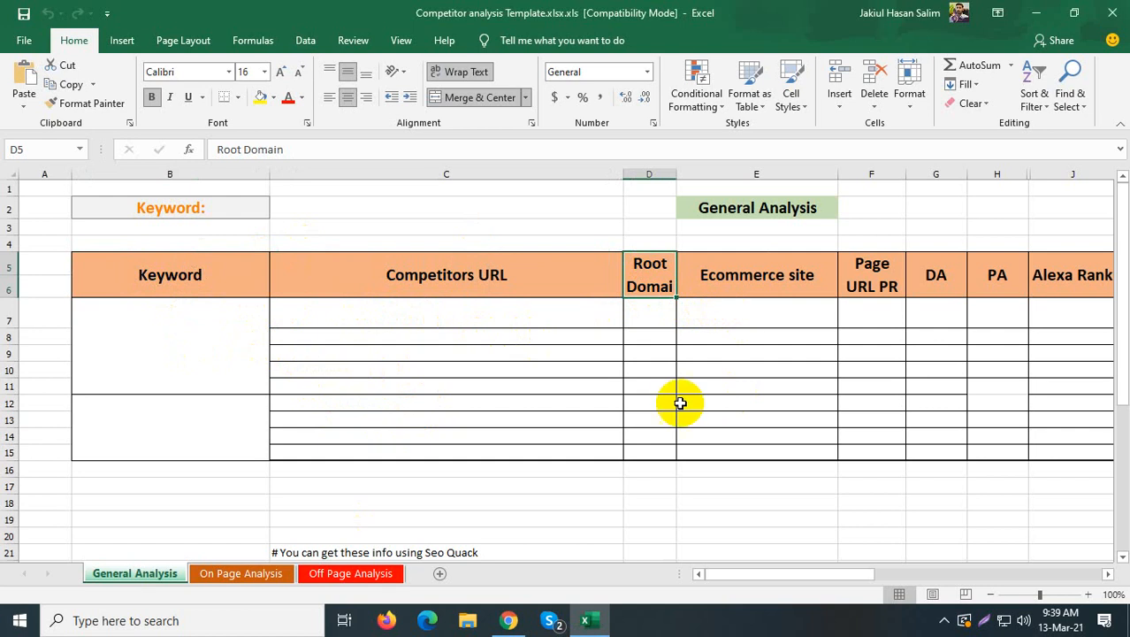
Step: Review the column headings across the template's General Analysis and On Page Analysis sheets
left_click_drag(752, 579, 799, 580)
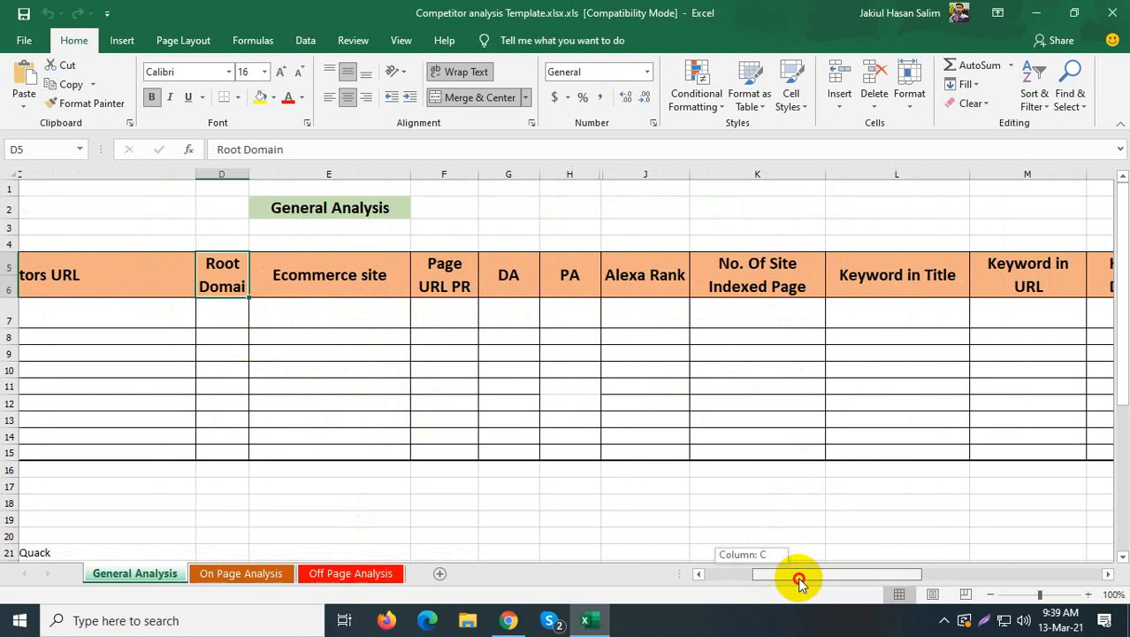
left_click_drag(799, 579, 973, 575)
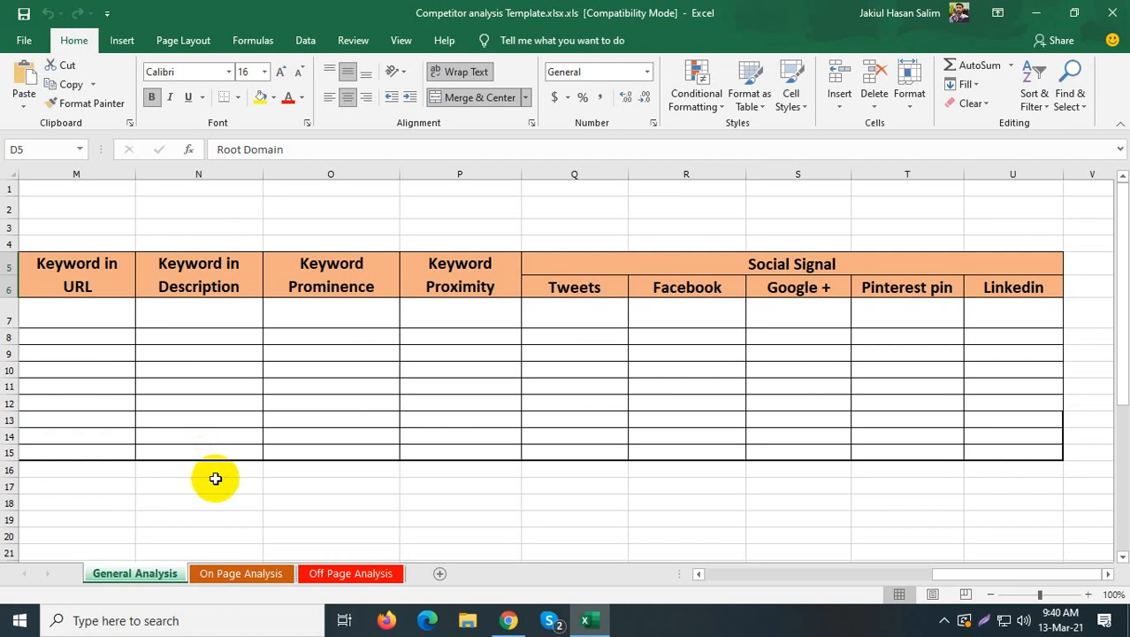
left_click(222, 575)
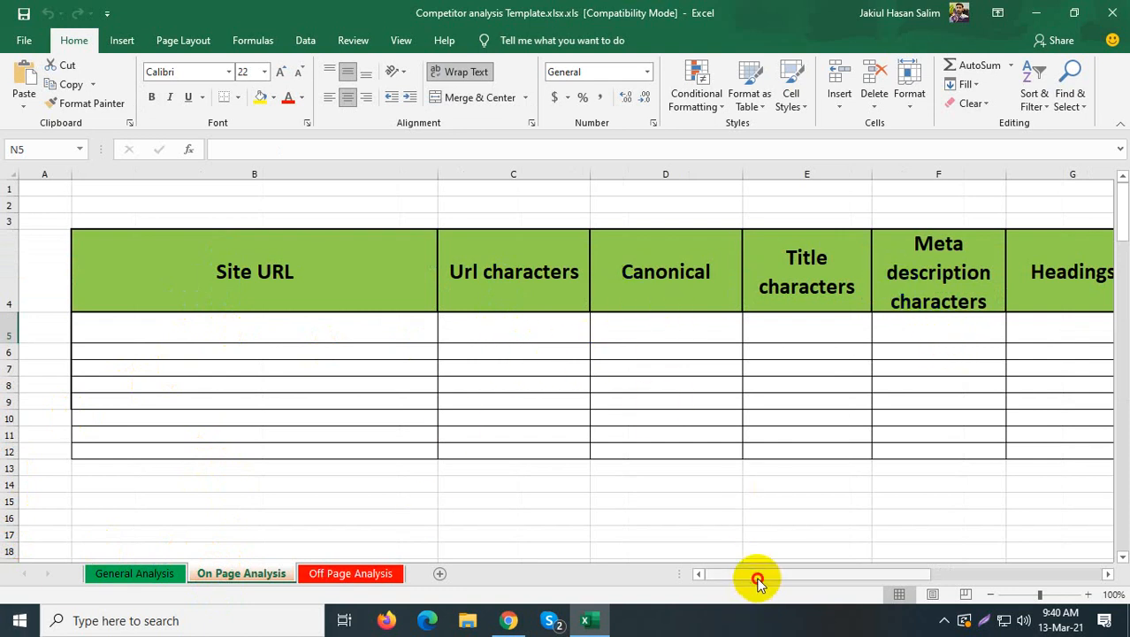
left_click_drag(752, 577, 933, 590)
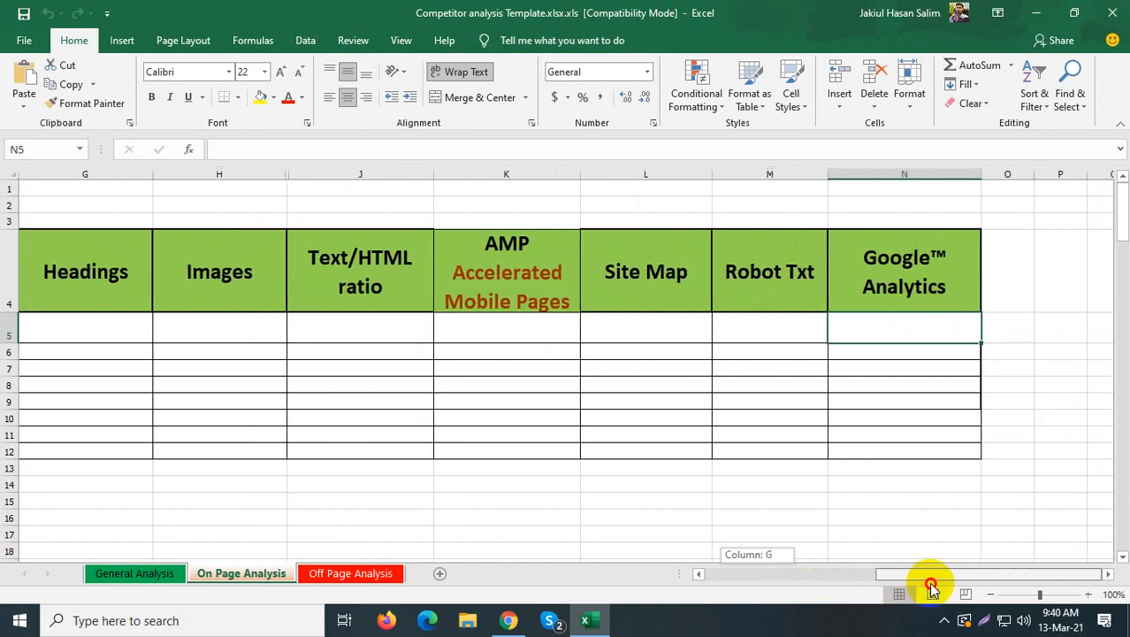
left_click_drag(932, 586, 931, 587)
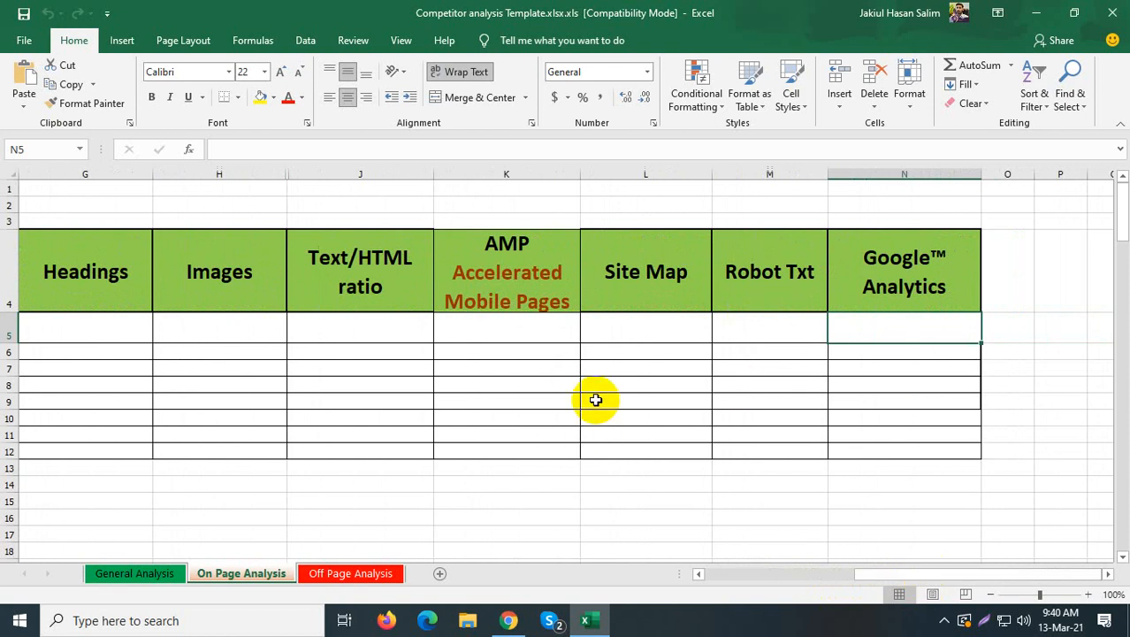
left_click_drag(872, 575, 651, 518)
left_click(230, 265)
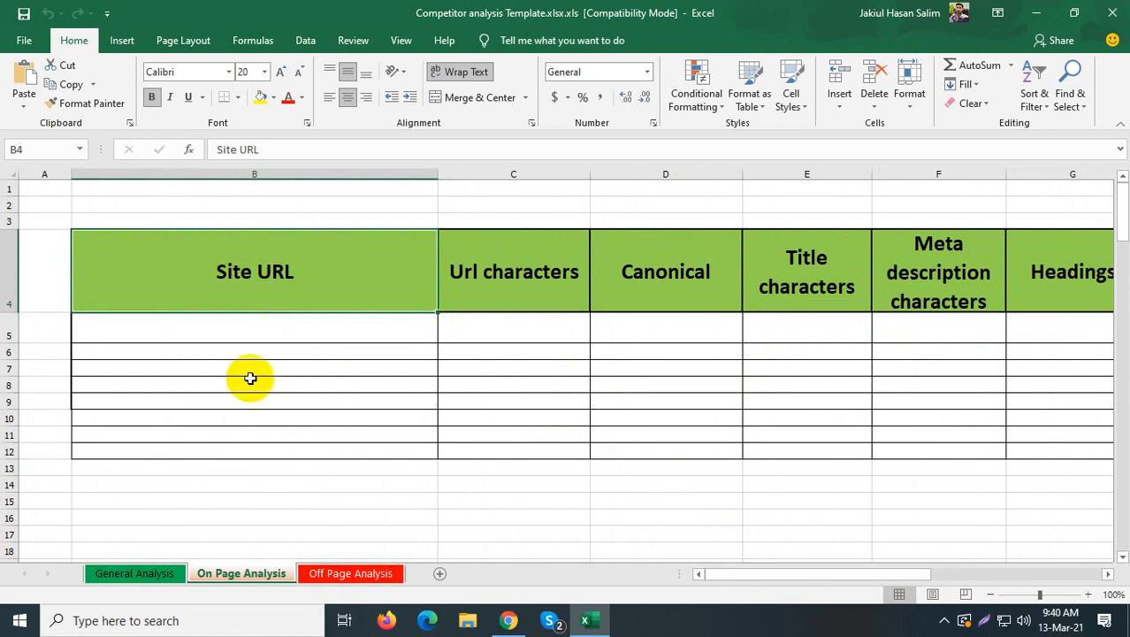
left_click(133, 573)
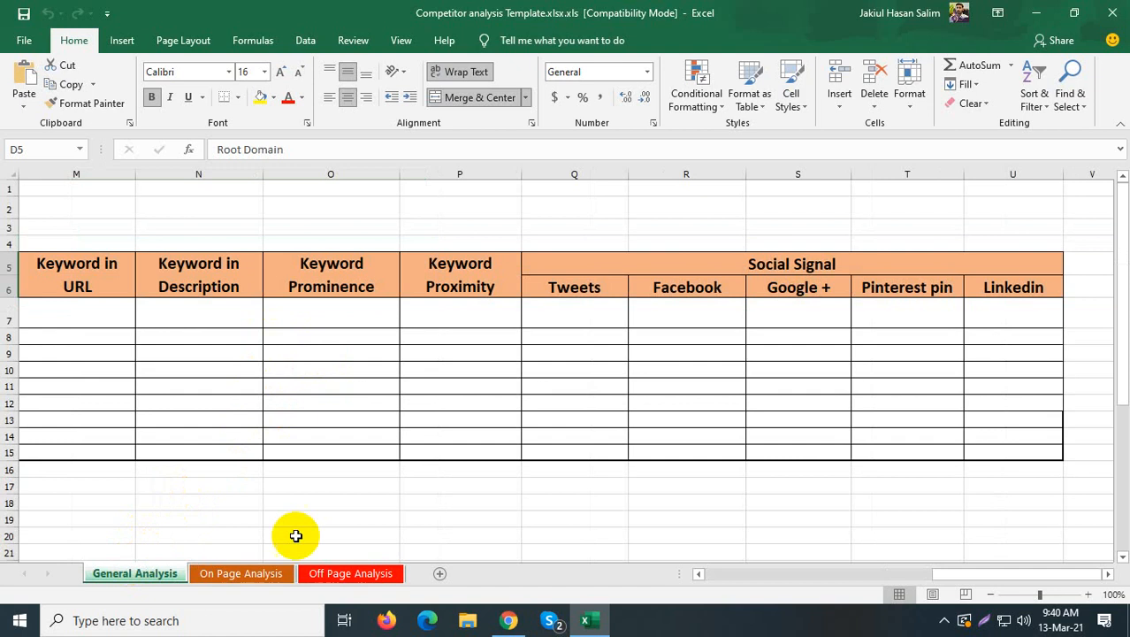
left_click_drag(1002, 584, 732, 576)
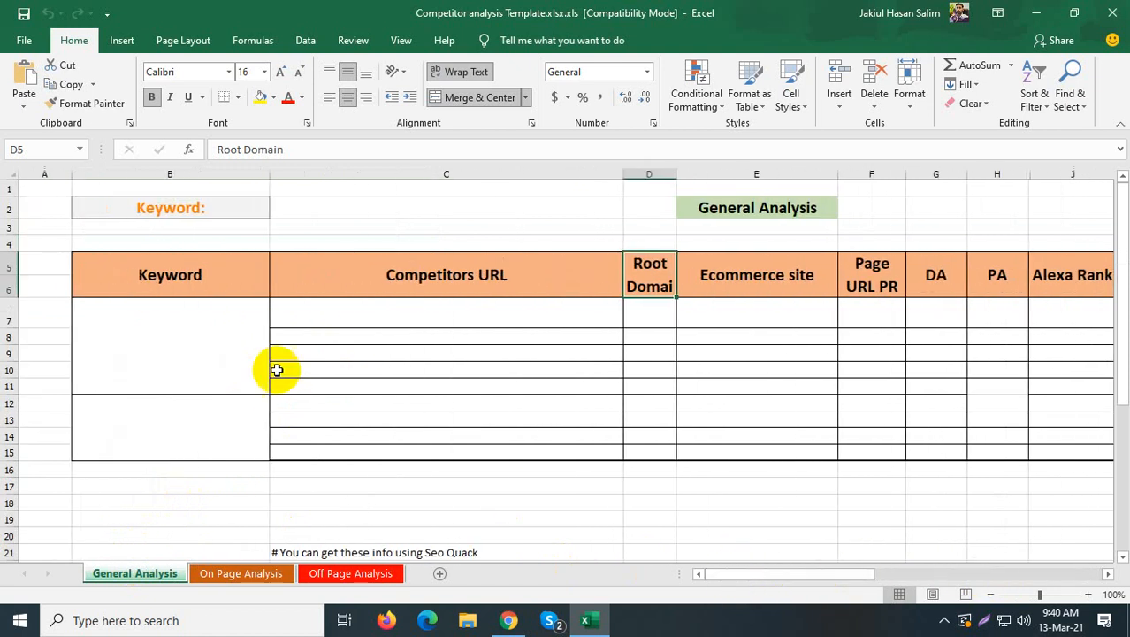
left_click(207, 303)
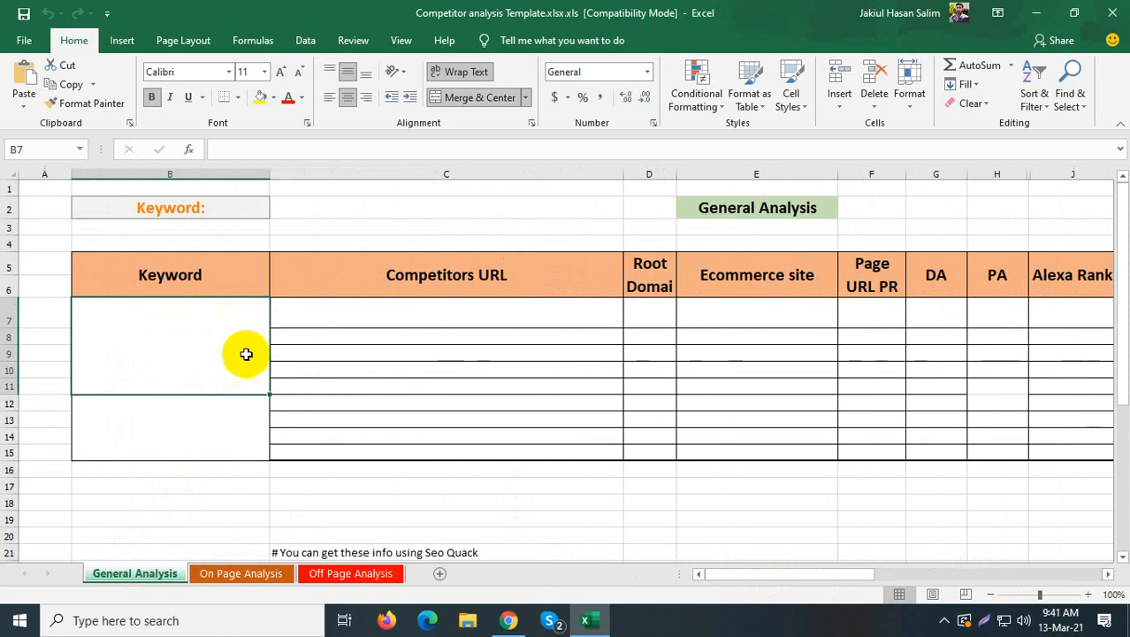
Step: Open the filled-in Competitor Analysis Template assignment 3 workbook from the Downloads folder
left_click(518, 621)
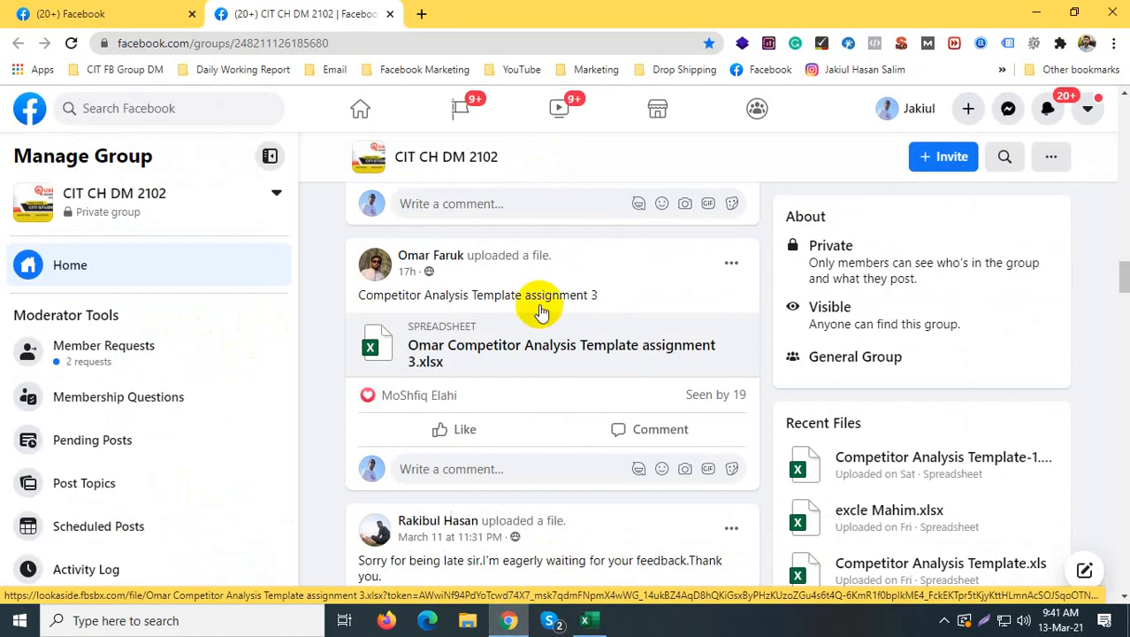
left_click(466, 621)
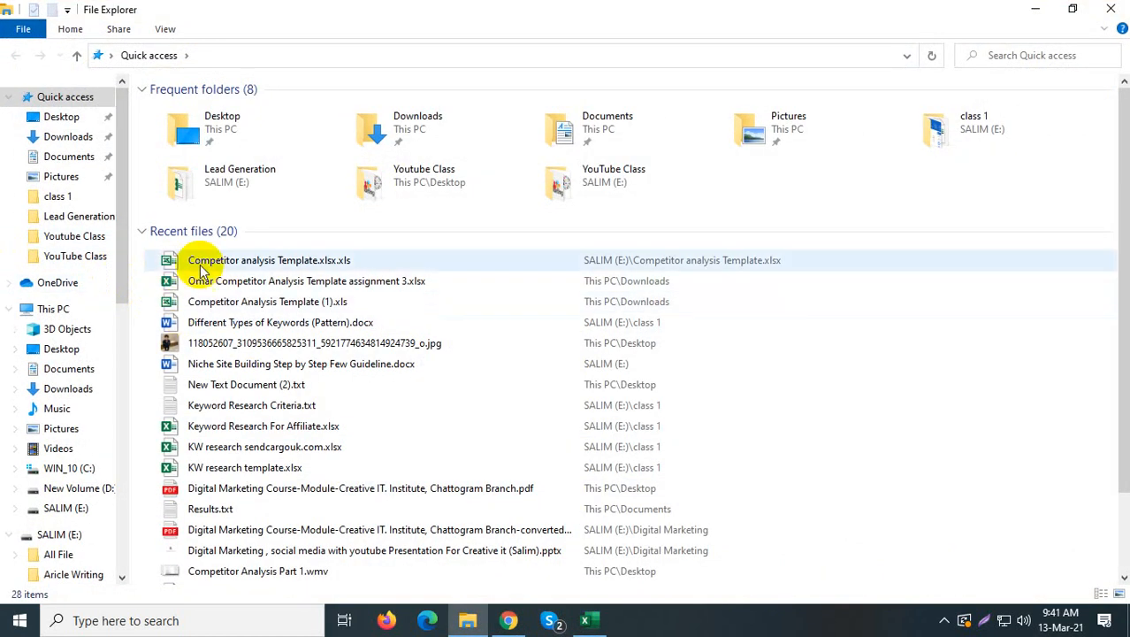
left_click(80, 138)
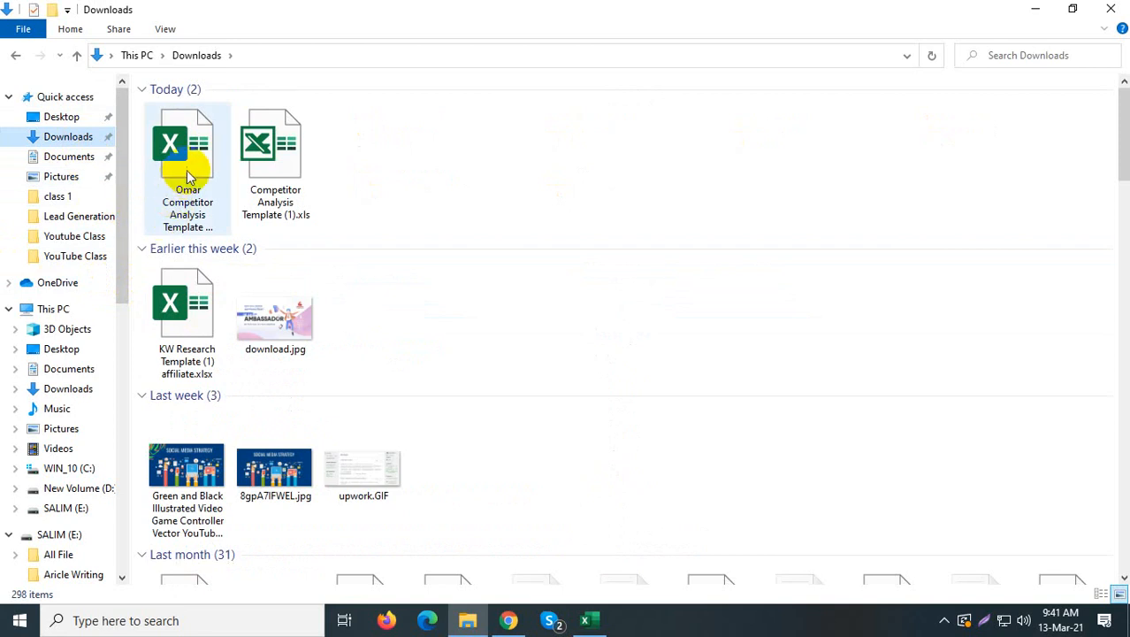
double_click(191, 158)
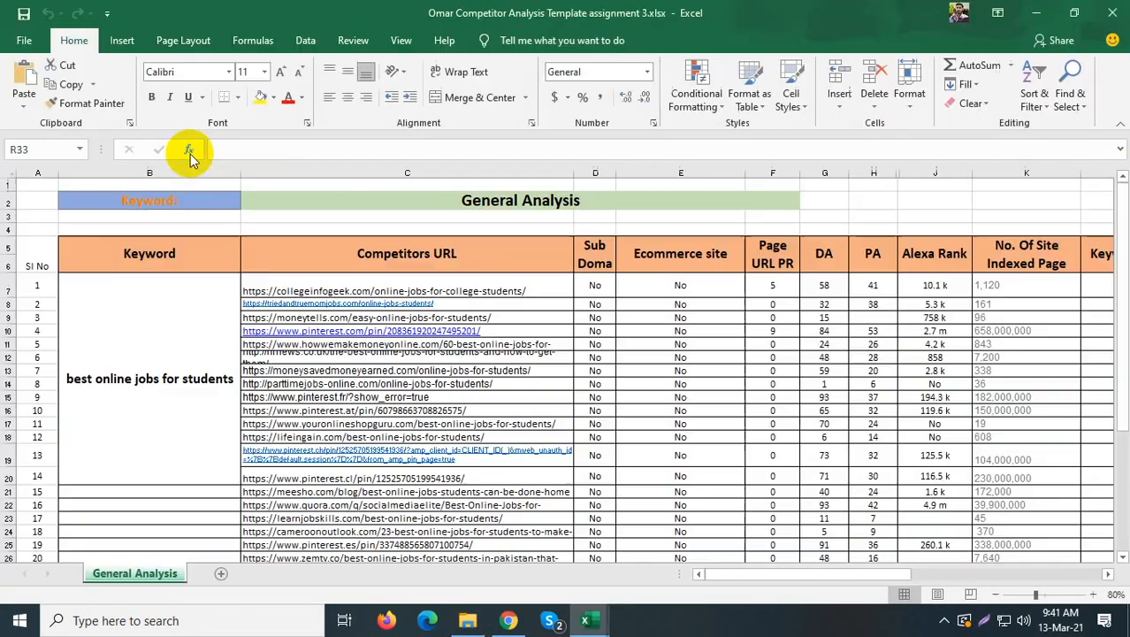
Step: Copy the first competitor URL from the assignment workbook into cell B5 under Site URL on the template's On Page Analysis sheet
right_click(480, 289)
left_click(518, 196)
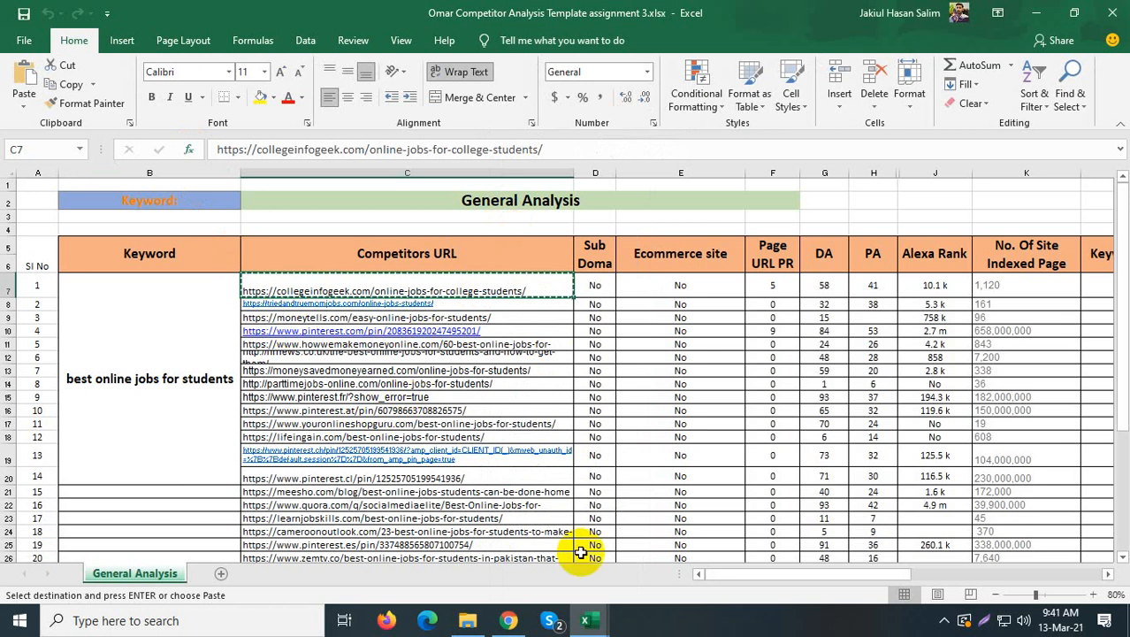
mouse_move(586, 619)
left_click(554, 544)
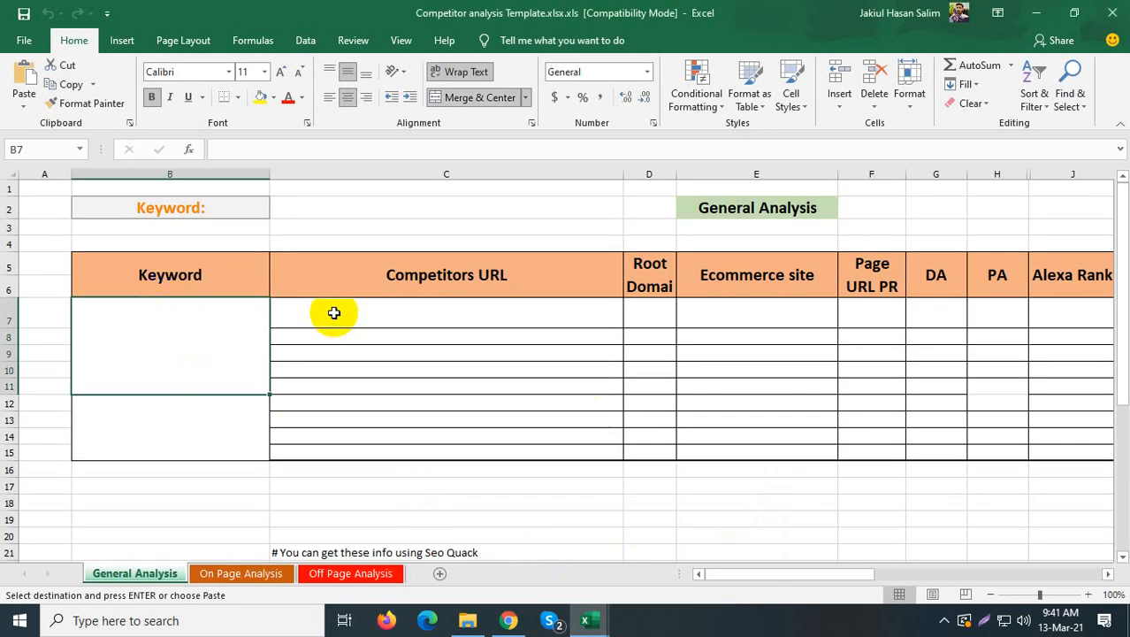
left_click(263, 573)
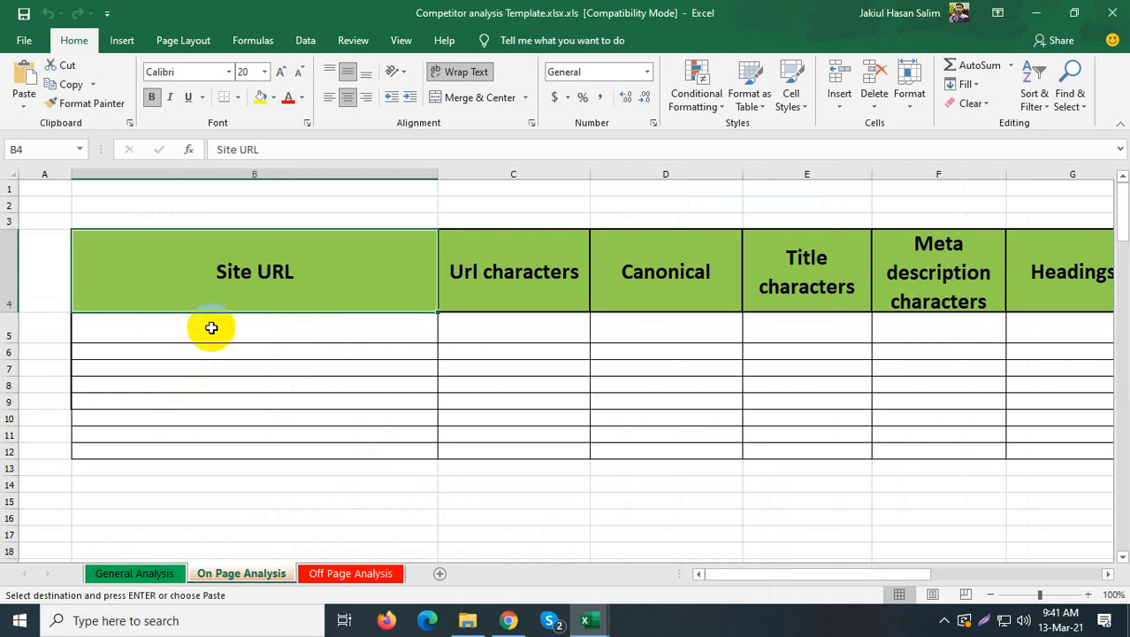
left_click(212, 329)
right_click(211, 328)
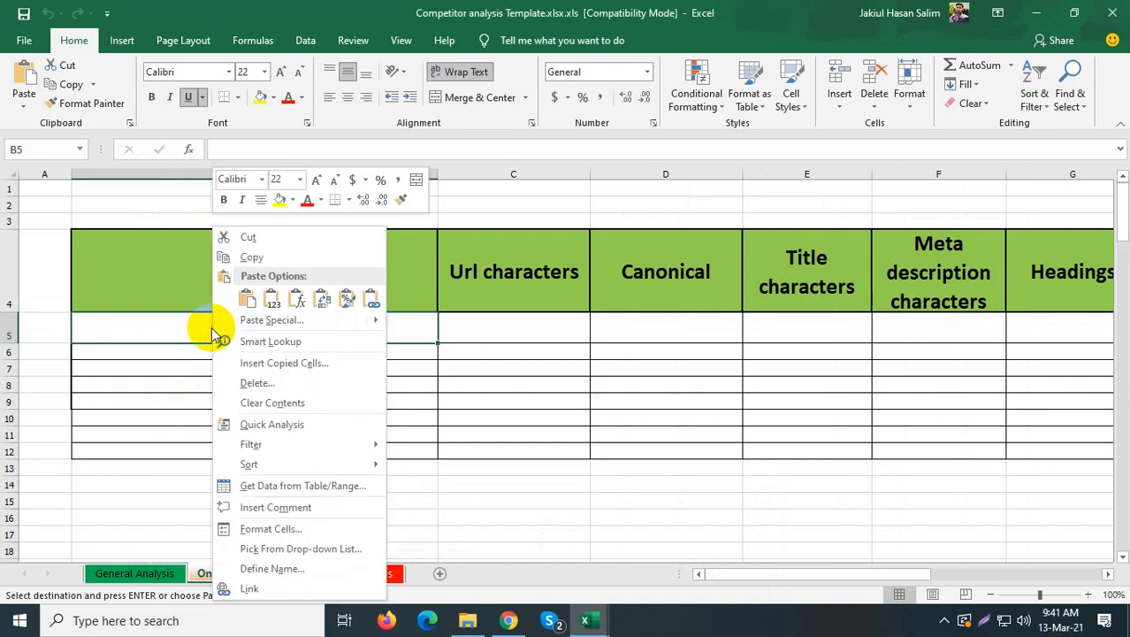
left_click(243, 298)
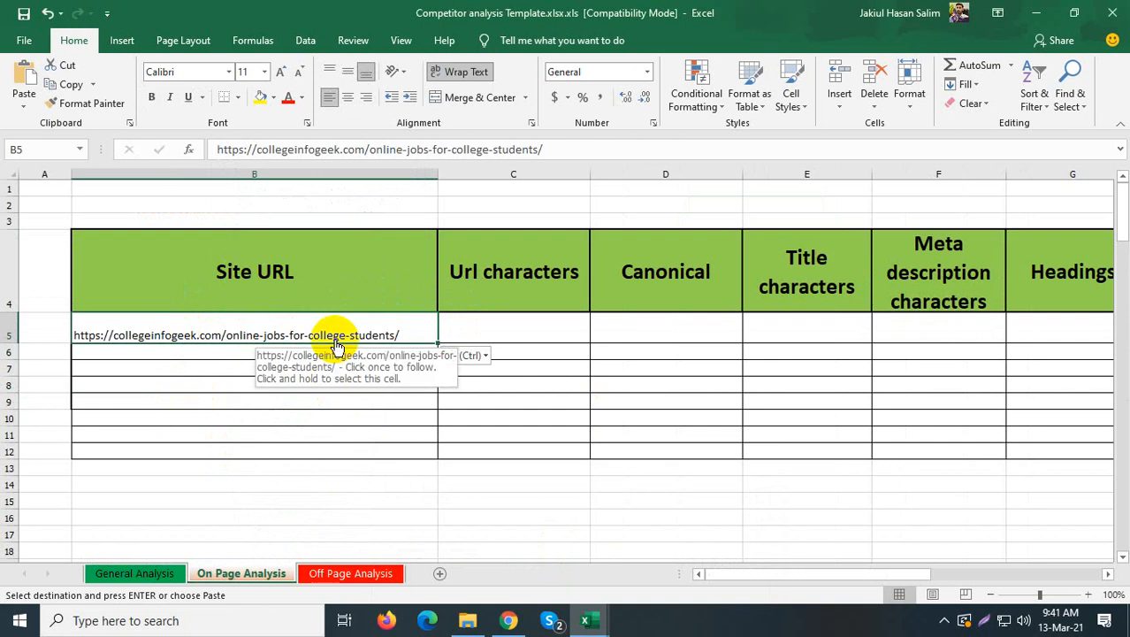
Step: Copy the site URL from cell B5 and open that page in a new Chrome tab
right_click(207, 343)
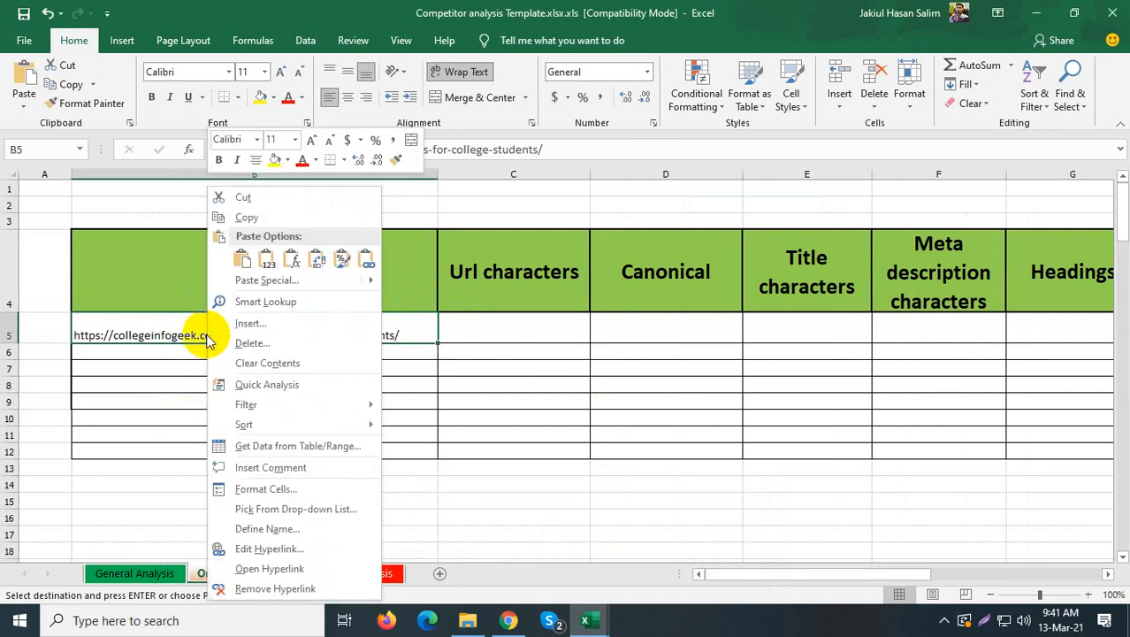
left_click(251, 218)
left_click(502, 617)
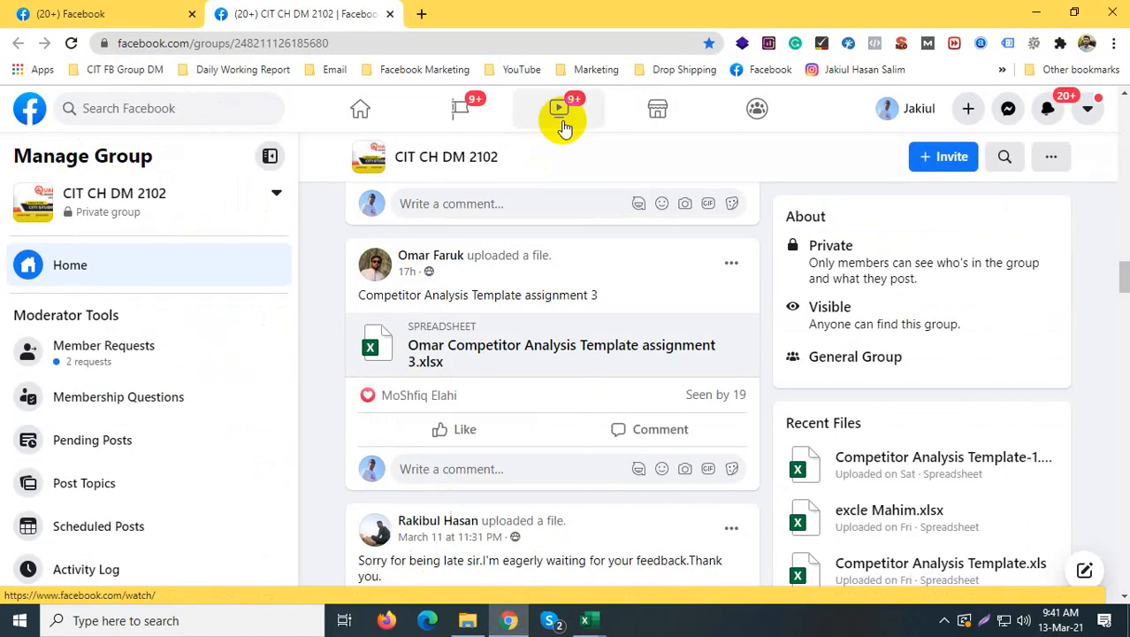
left_click(424, 14)
right_click(416, 43)
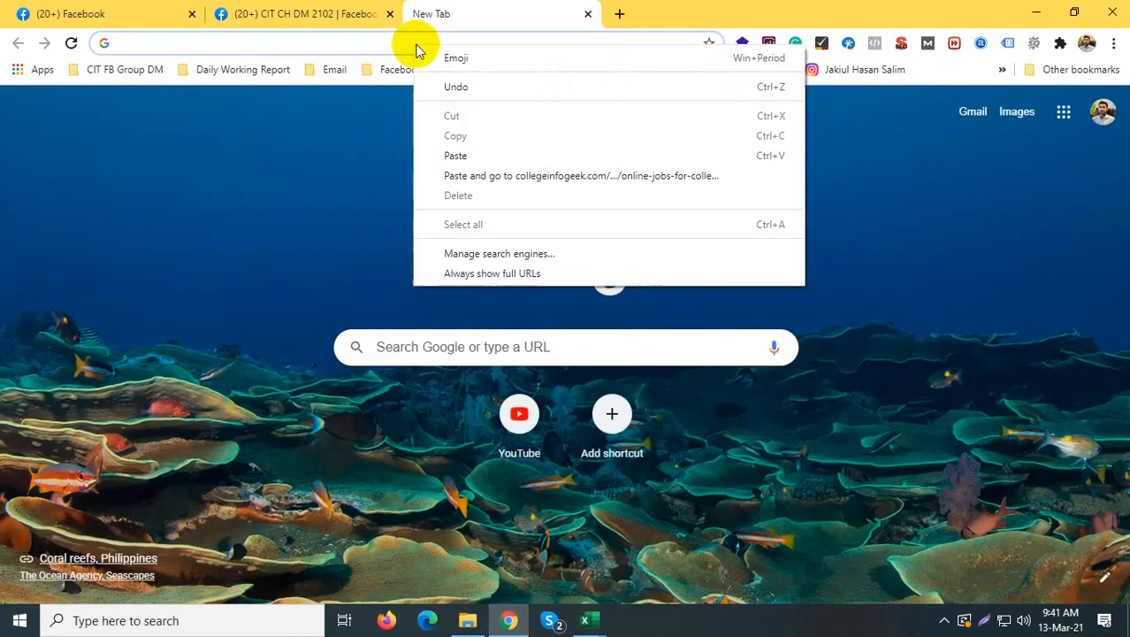
left_click(451, 174)
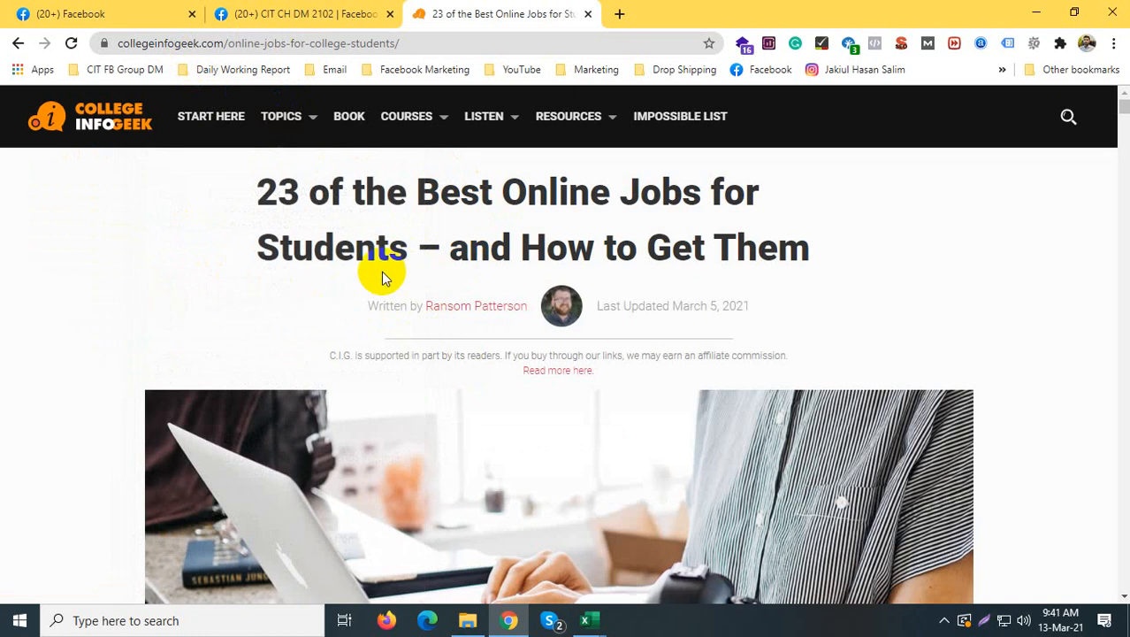
Step: Enable the SEOquake extension for the competitor page and open its Diagnosis report
left_click(1035, 44)
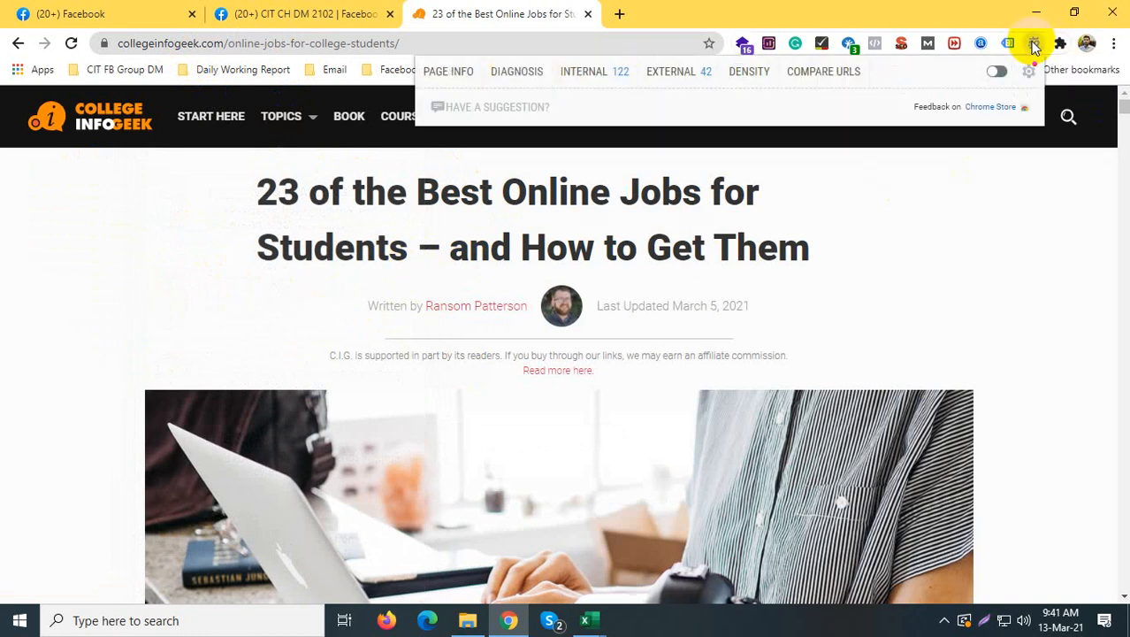
left_click(997, 72)
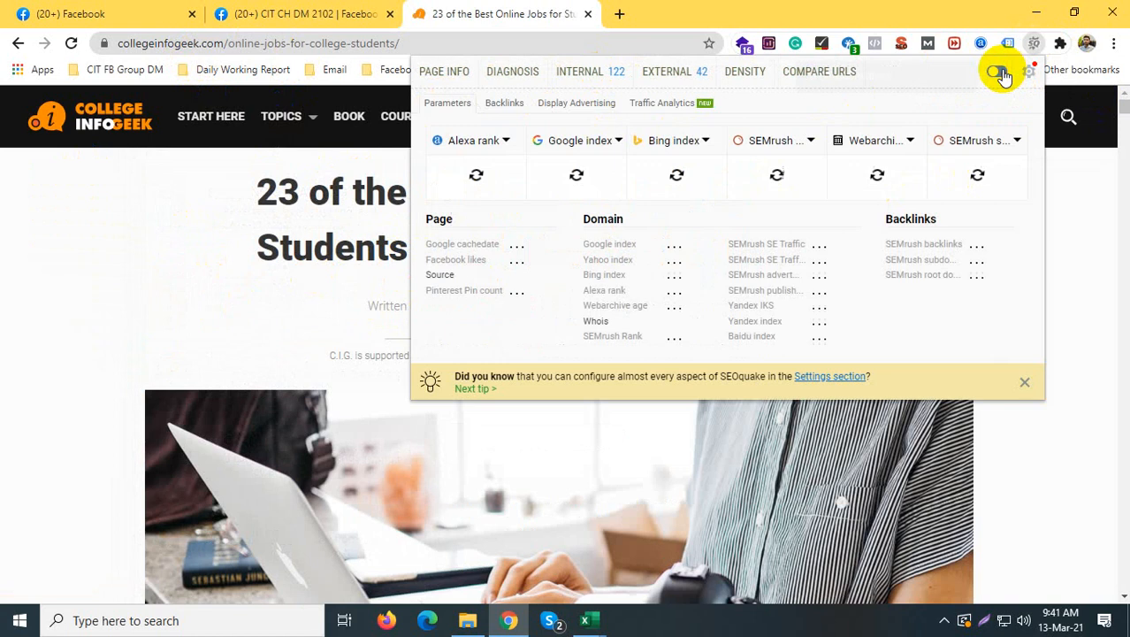
left_click(5, 364)
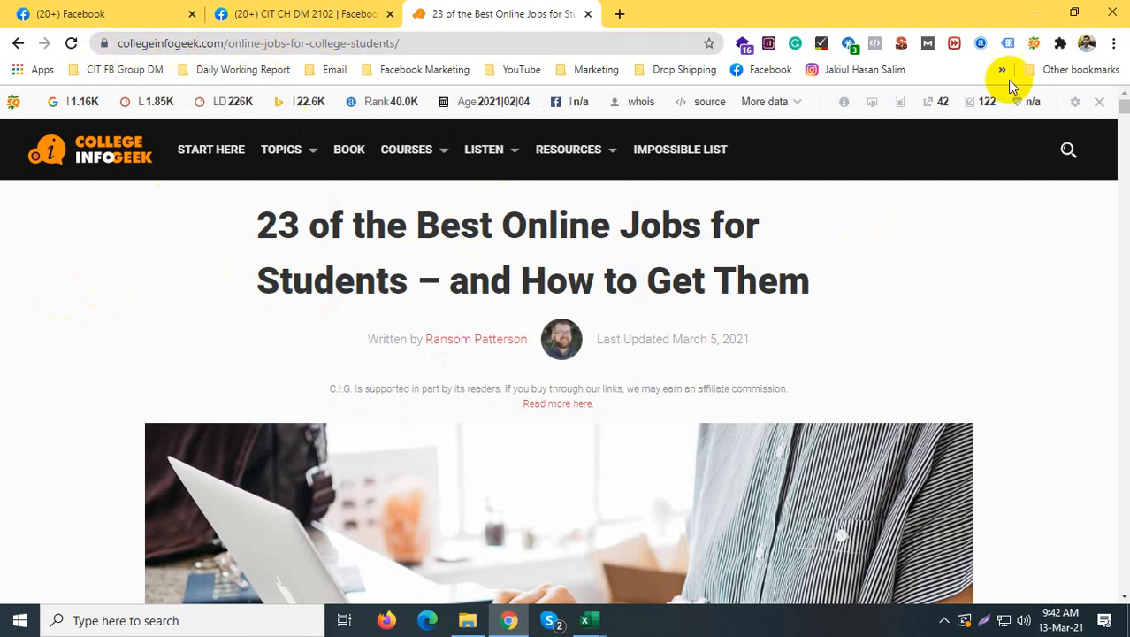
left_click(1031, 46)
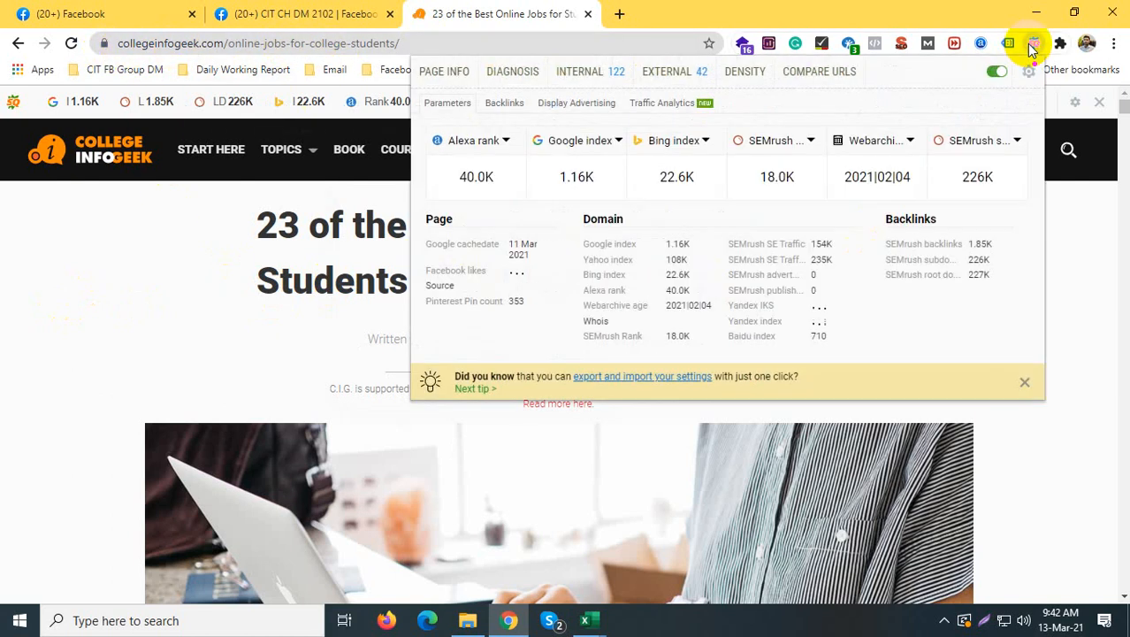
left_click(513, 72)
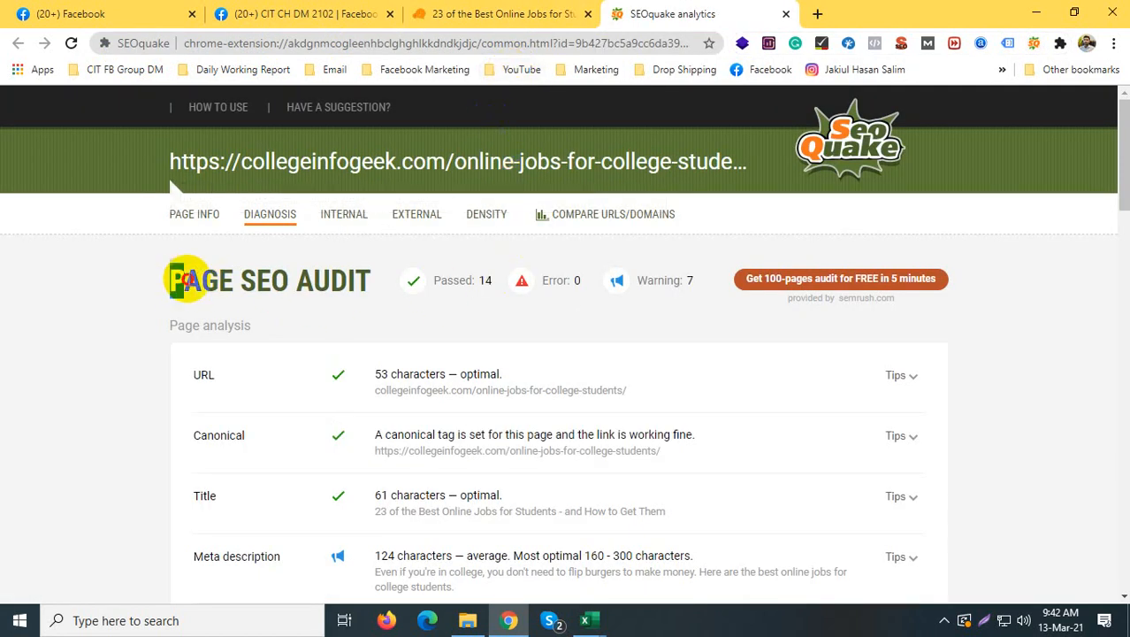
Step: Examine the Page SEO Audit entries from URL, canonical, title and meta description through to the site compliance checks
left_click_drag(187, 280, 368, 273)
scroll(358, 279, "down", 1)
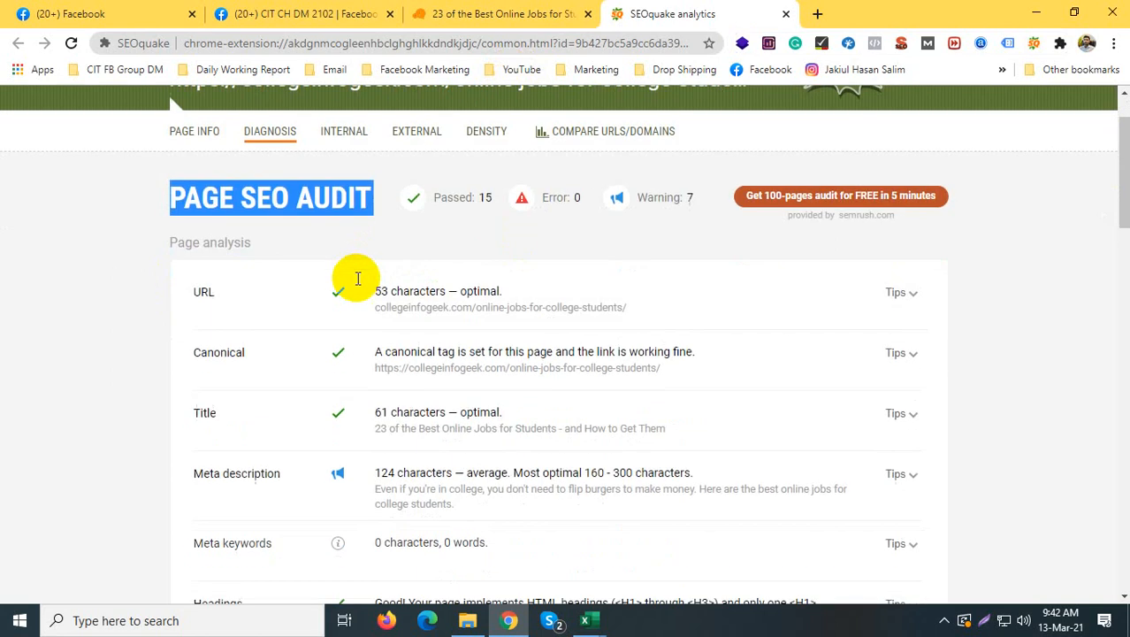
left_click(101, 295)
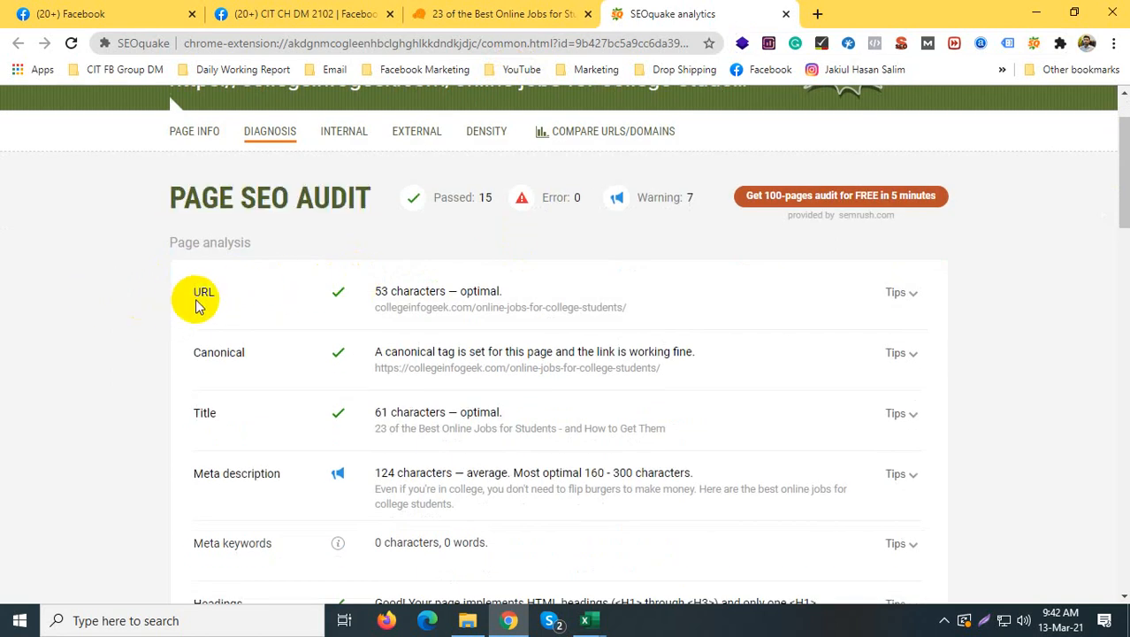
left_click_drag(211, 295, 195, 296)
left_click_drag(246, 354, 198, 356)
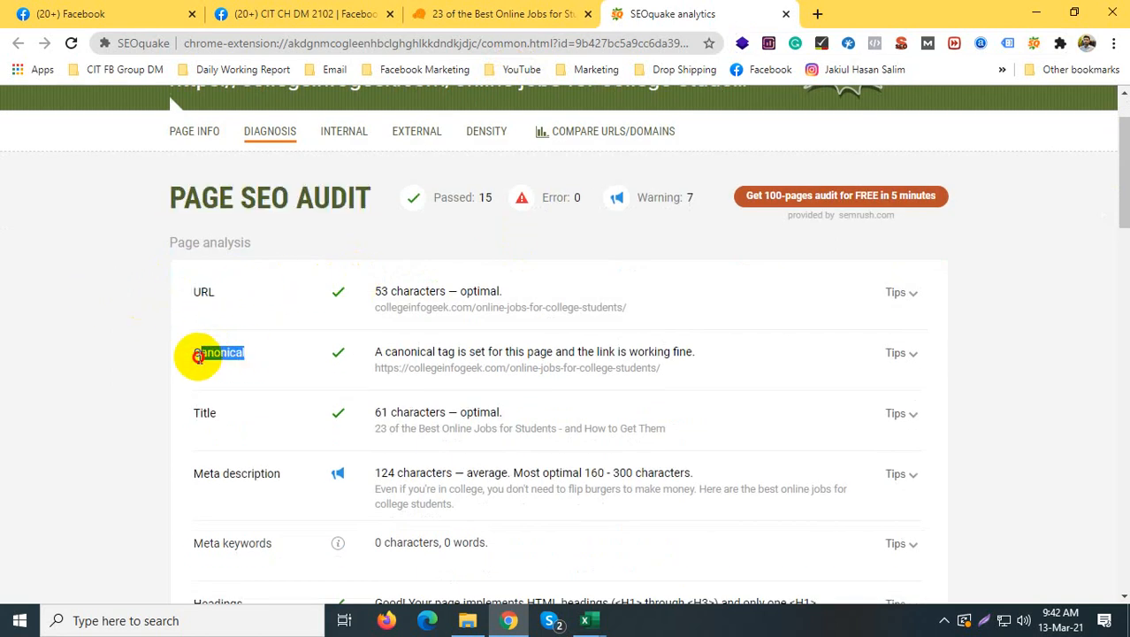
left_click_drag(219, 414, 184, 412)
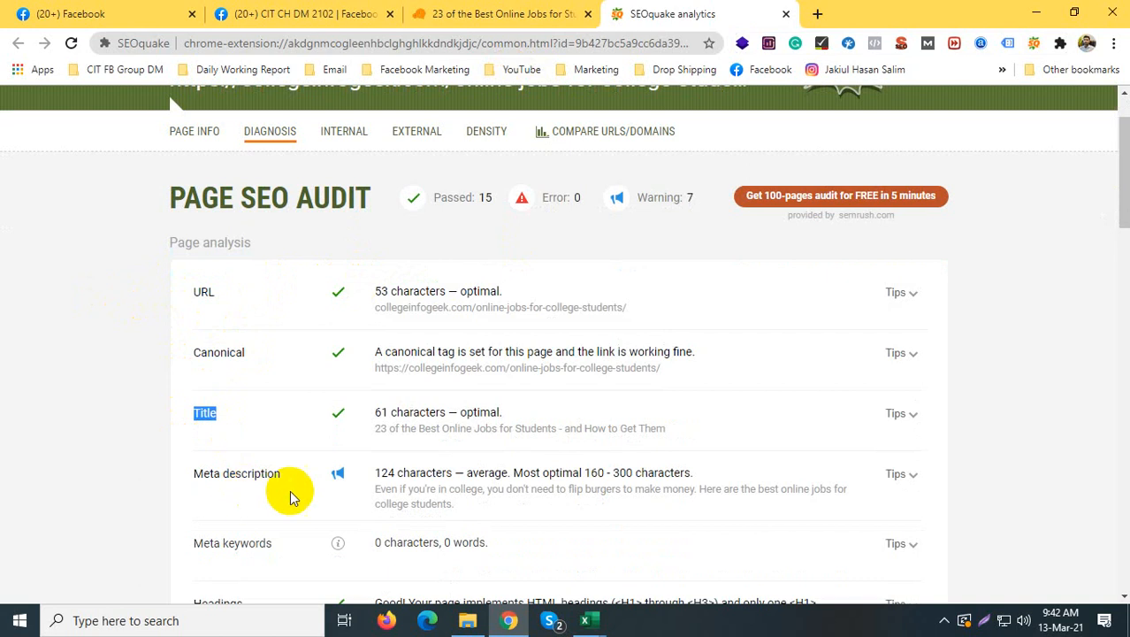
left_click_drag(281, 474, 197, 474)
scroll(256, 319, "down", 7)
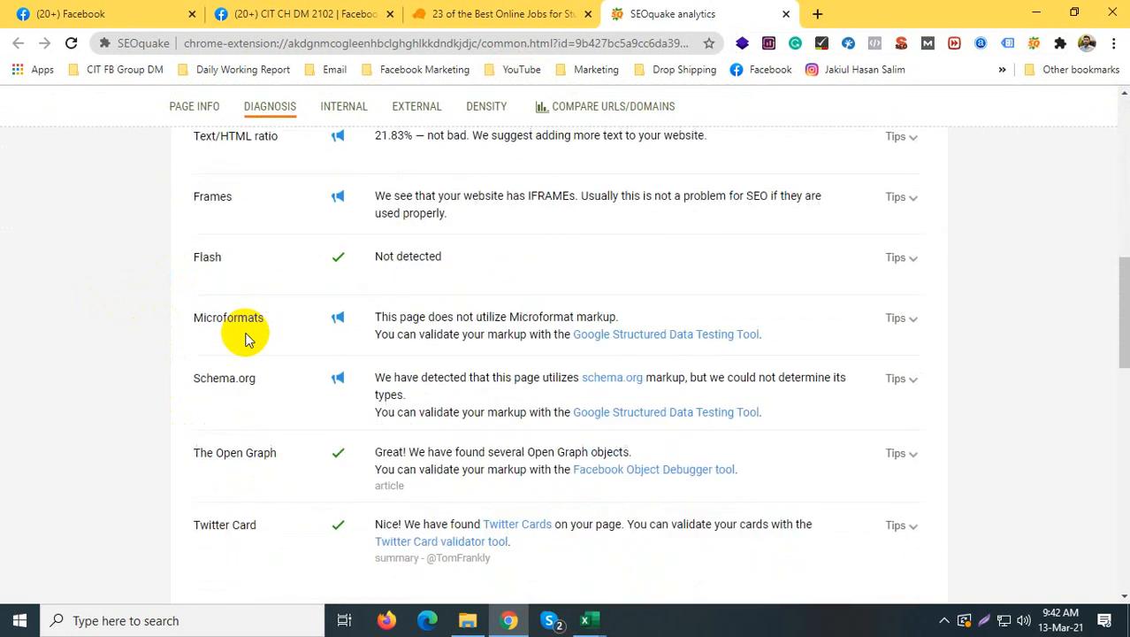
scroll(248, 340, "down", 11)
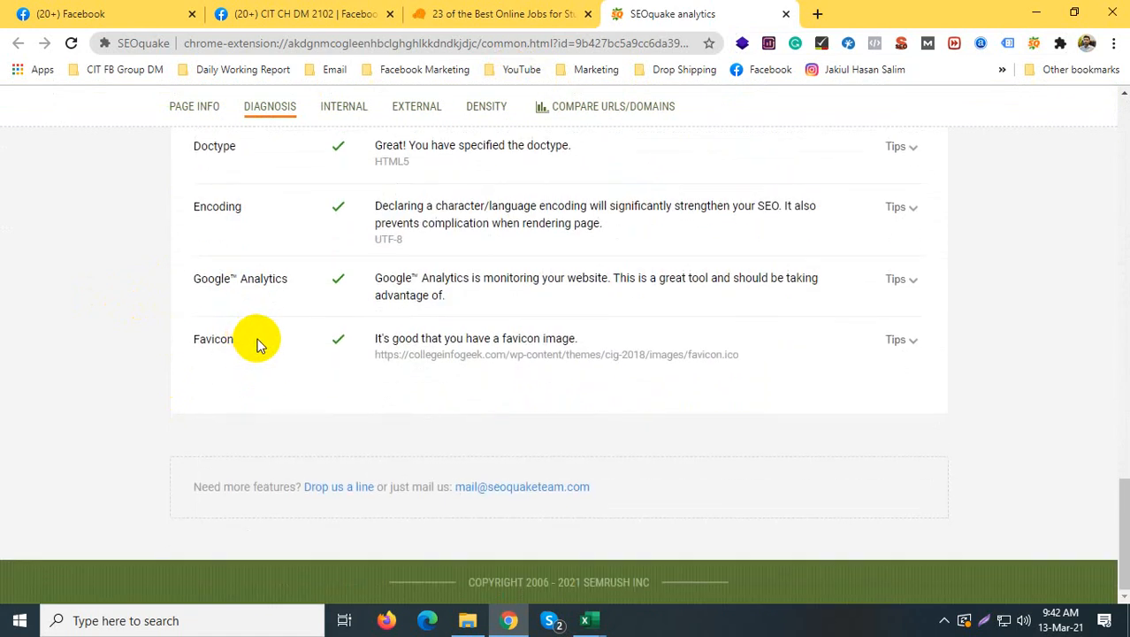
scroll(261, 345, "up", 18)
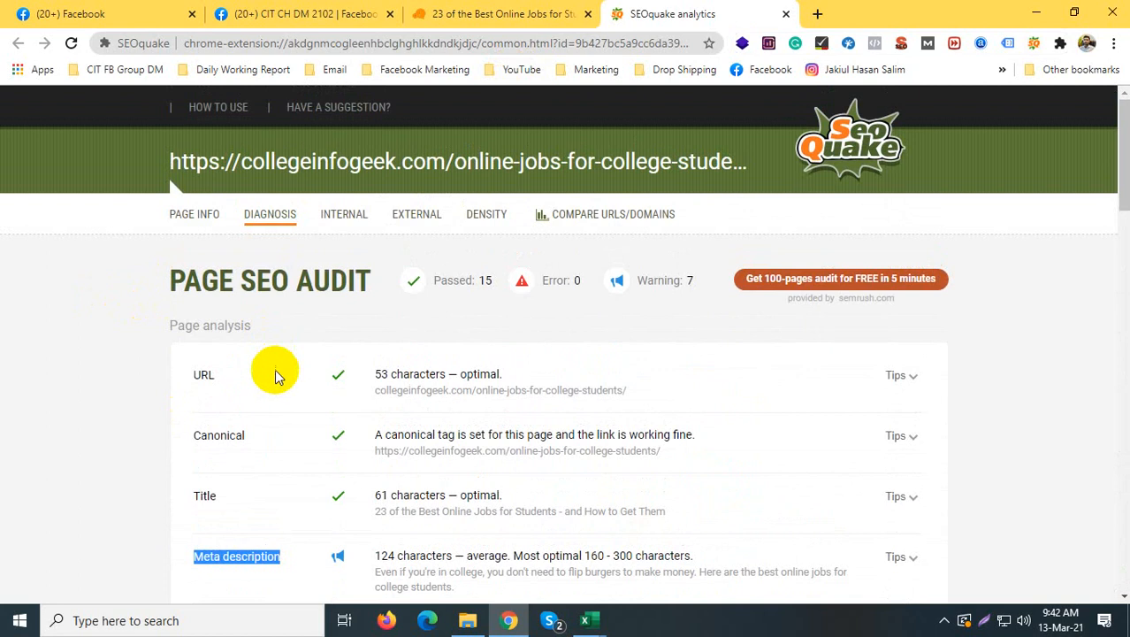
Step: Switch to the competitor analysis template in Excel and review the green, blue and red signal legend below the On Page Analysis table
left_click(585, 620)
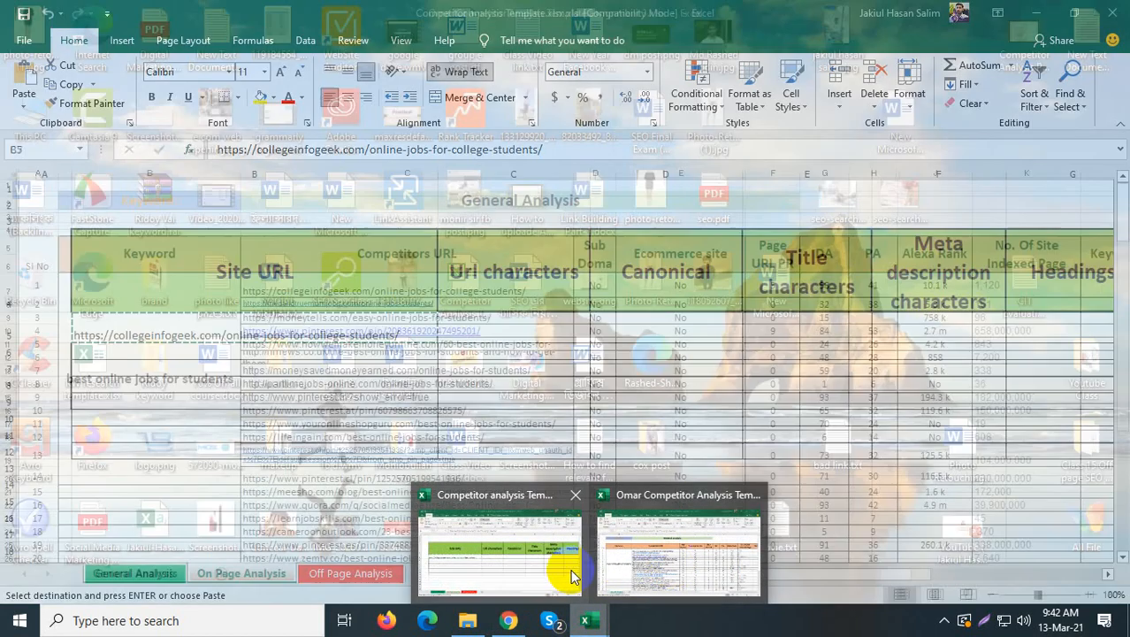
left_click(550, 566)
scroll(518, 487, "down", 2)
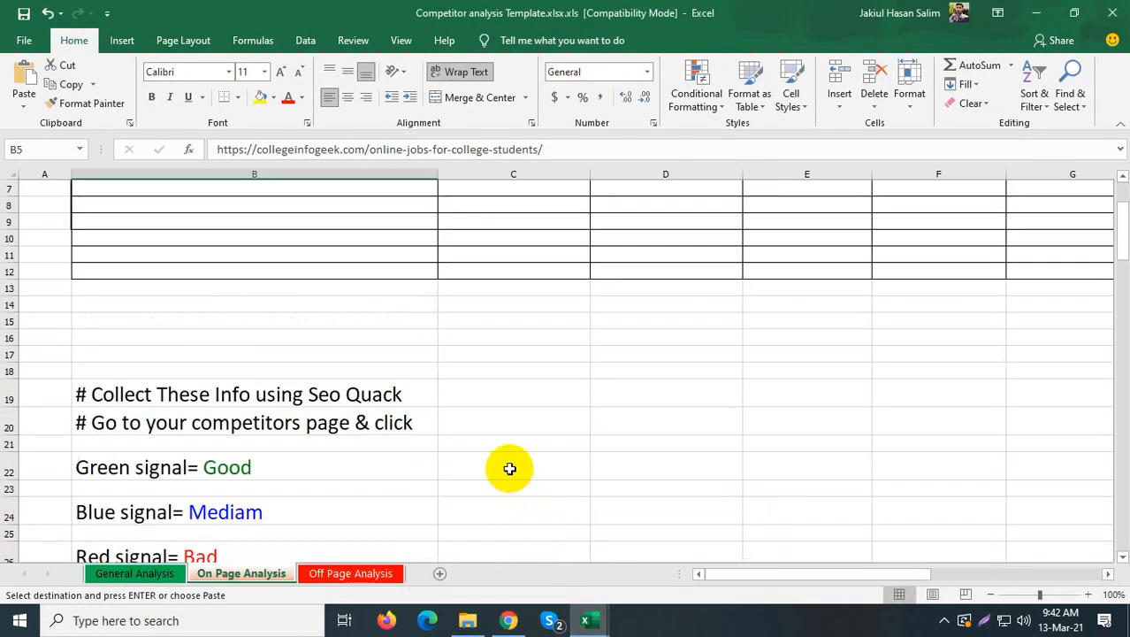
scroll(509, 468, "down", 1)
left_click(93, 420)
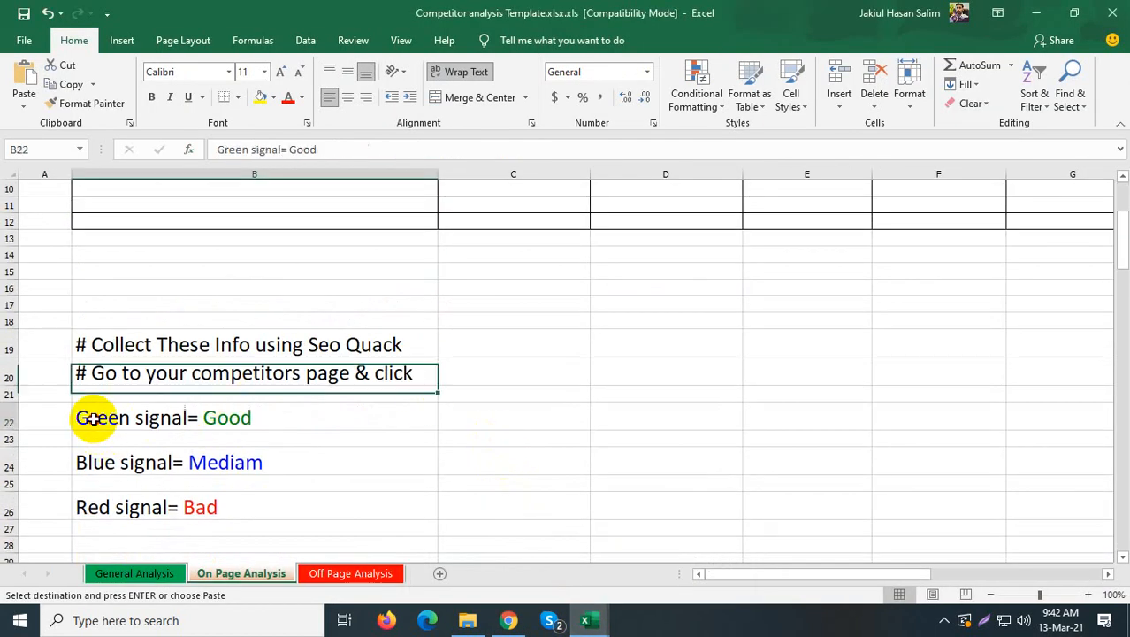
left_click(119, 465)
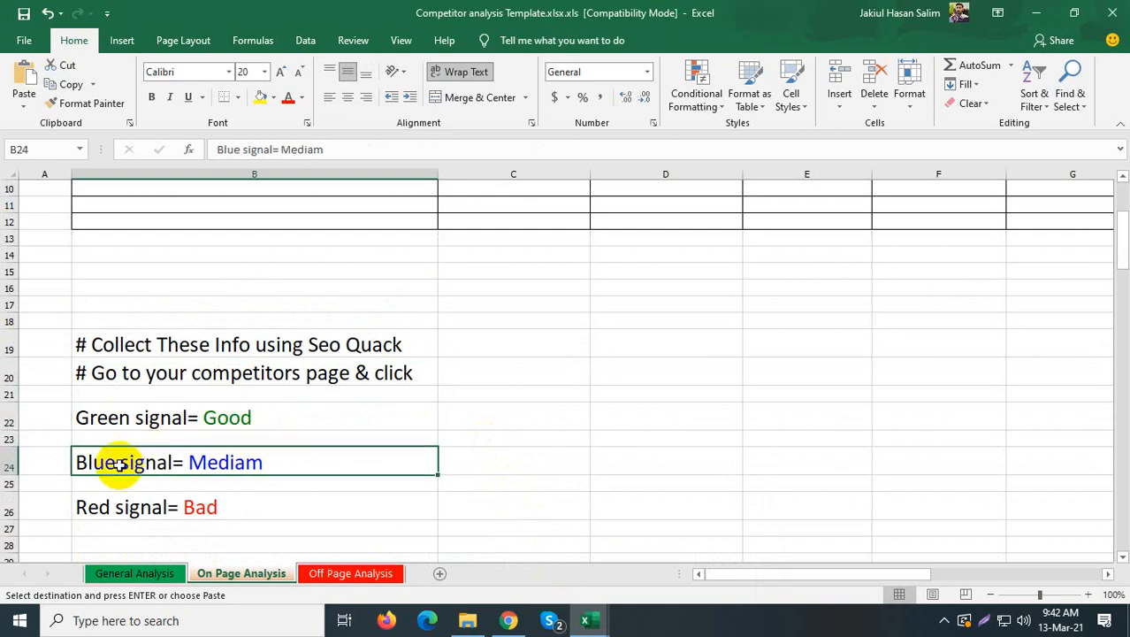
left_click(122, 507)
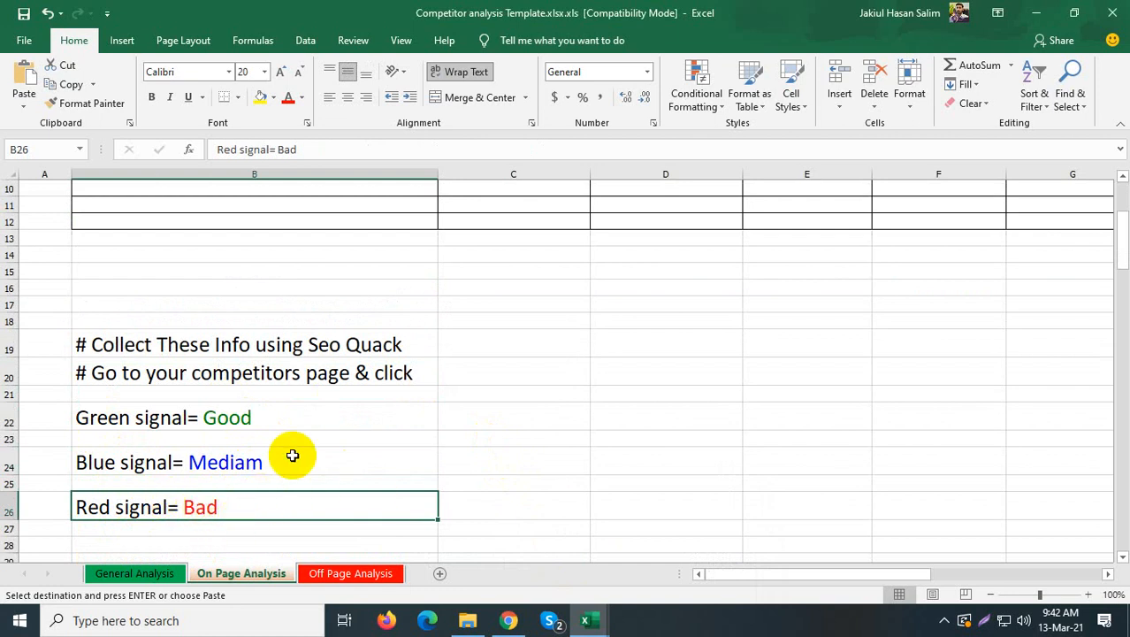
scroll(274, 425, "up", 3)
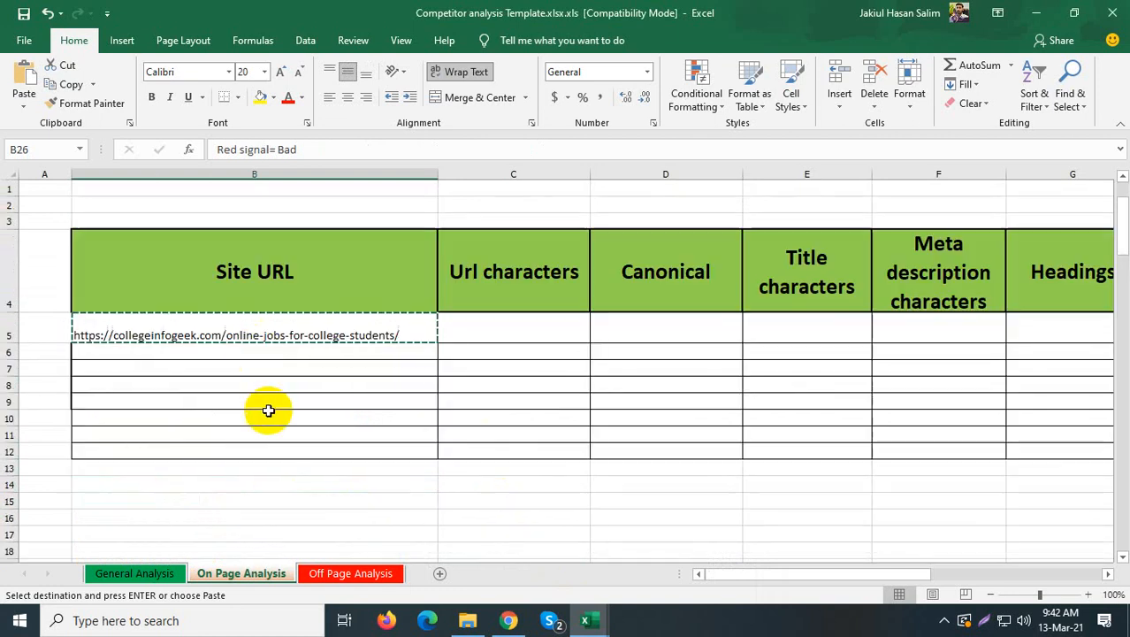
Step: Return to SEOquake's Diagnosis report in Chrome and check the signal marks from the URL entry through the site compliance checks
left_click(508, 621)
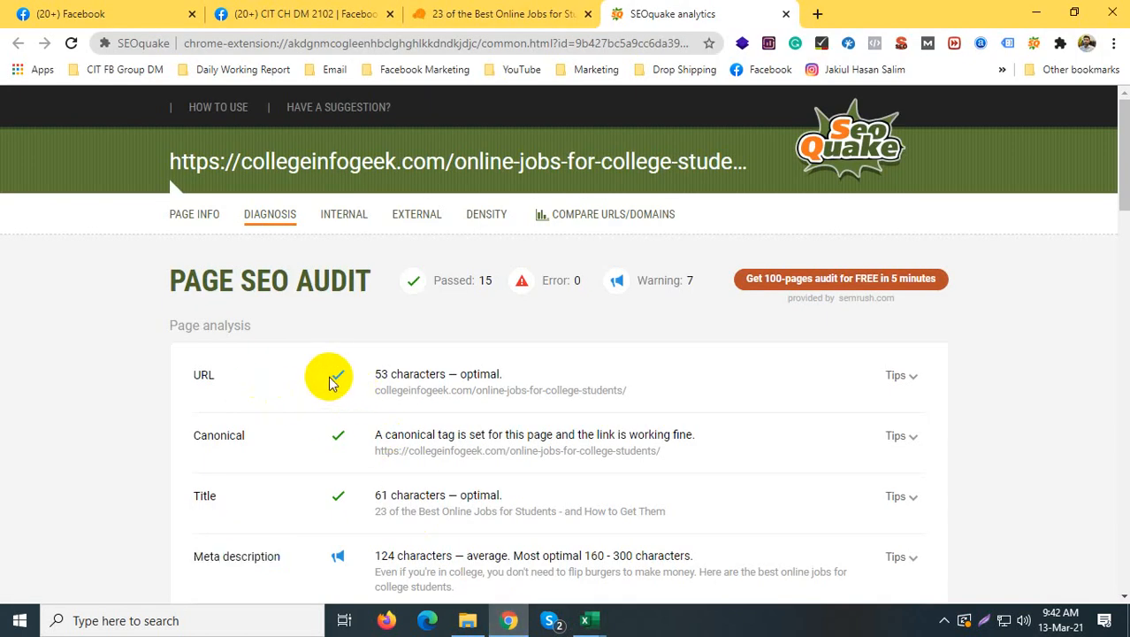
scroll(336, 393, "down", 3)
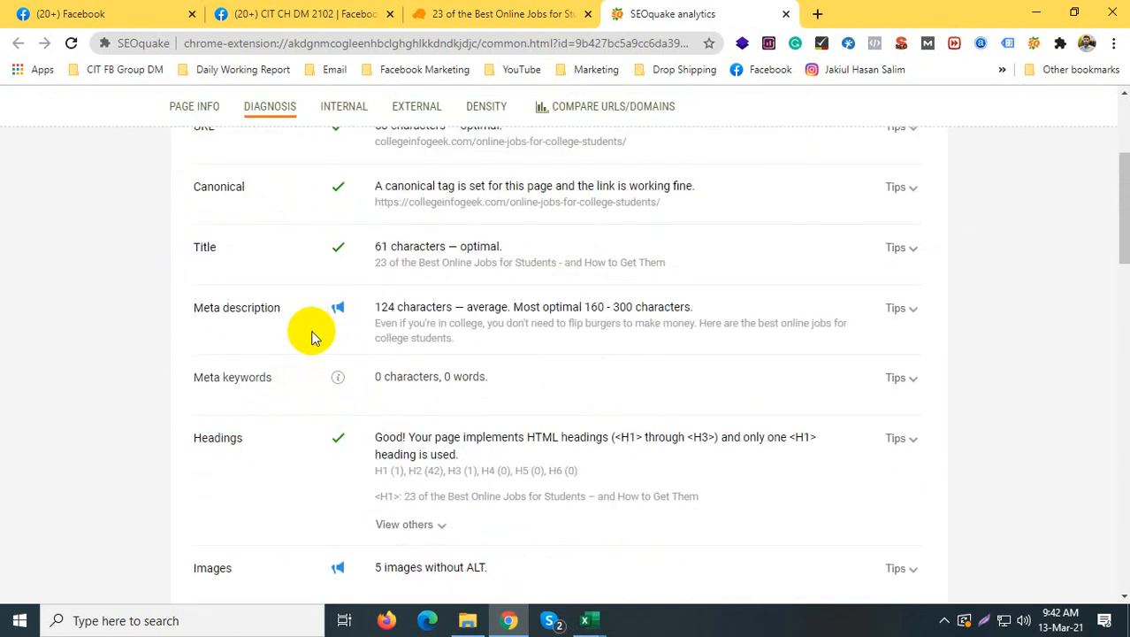
scroll(309, 354, "down", 13)
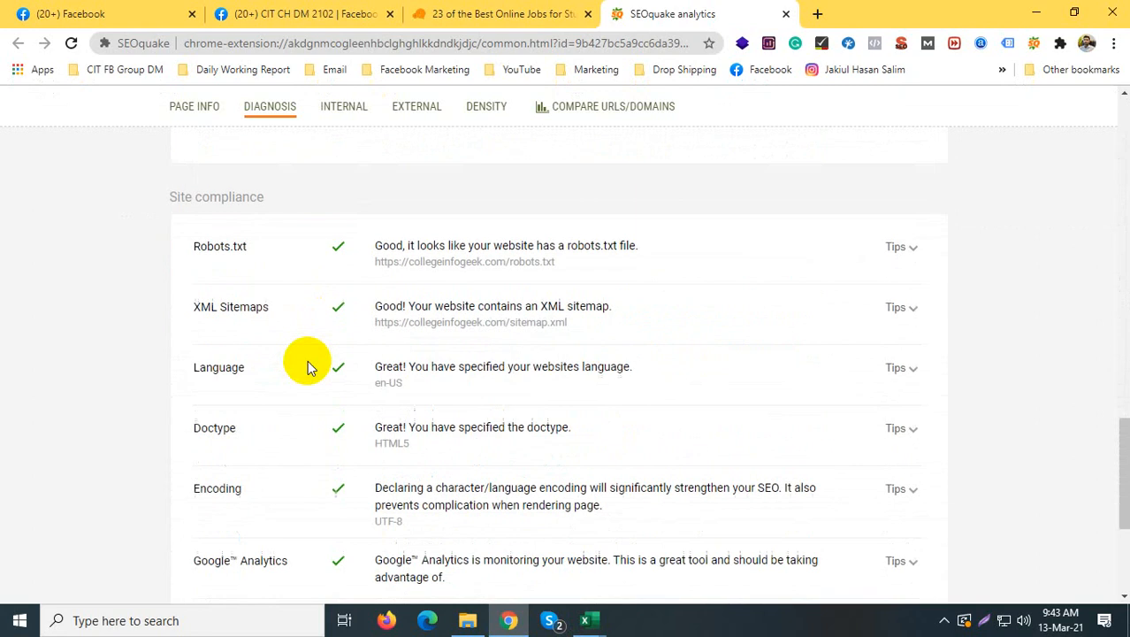
scroll(309, 367, "down", 3)
scroll(301, 332, "up", 20)
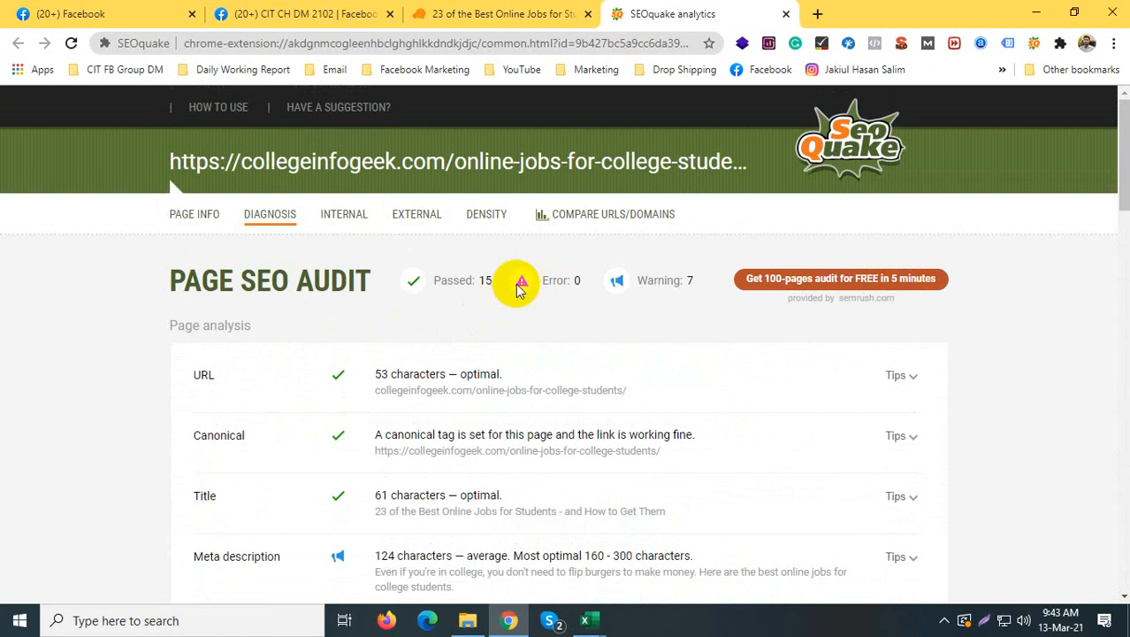
mouse_move(587, 622)
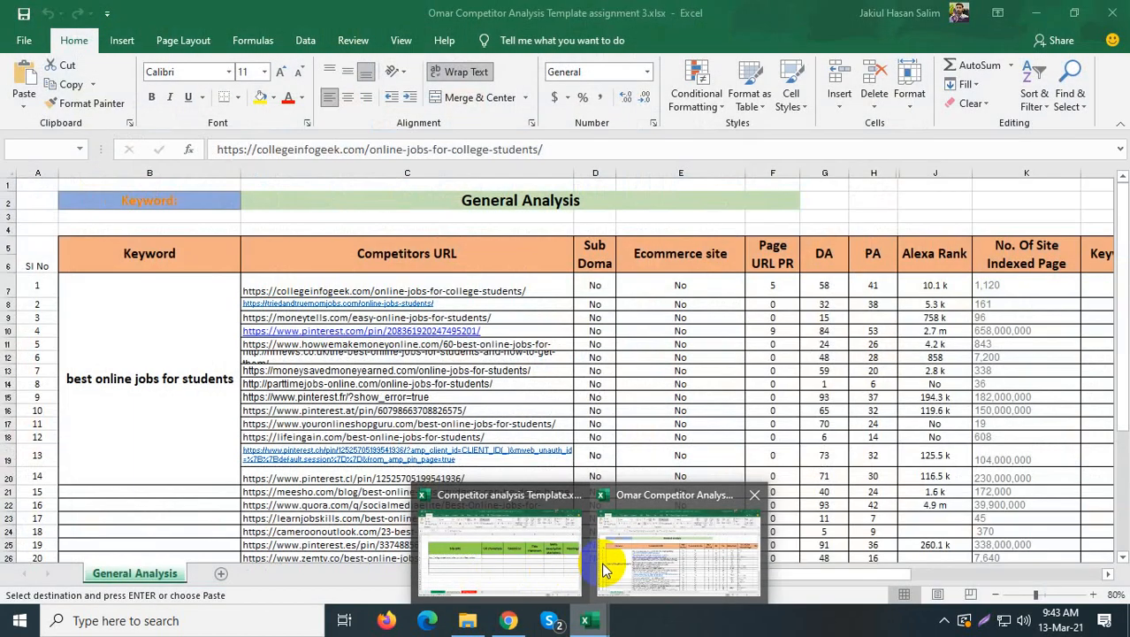
left_click(619, 574)
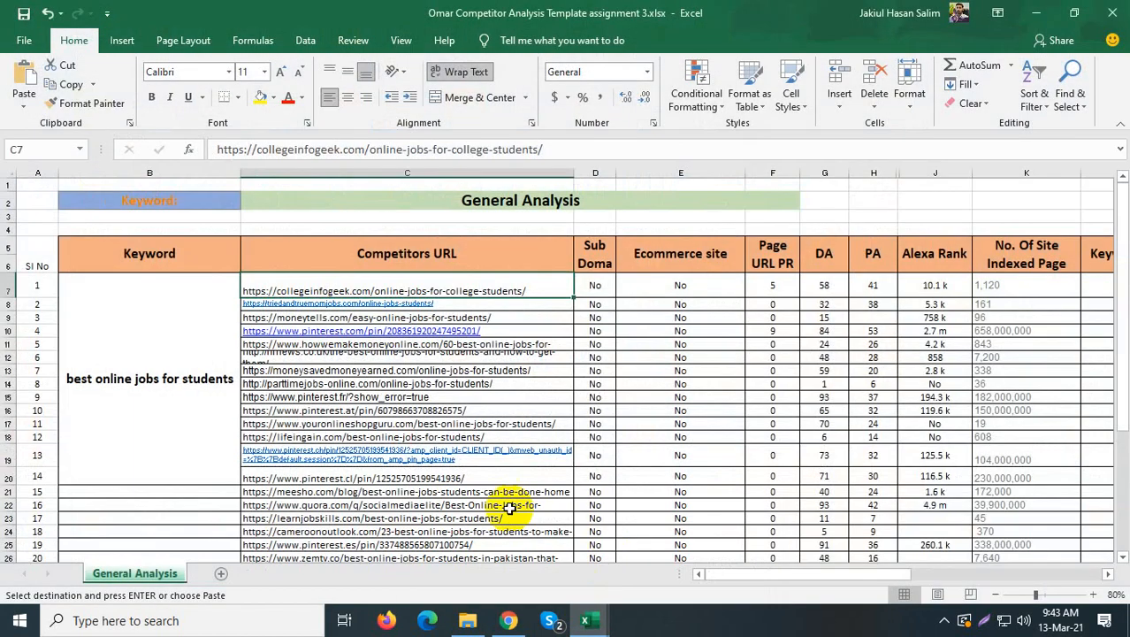
right_click(392, 315)
left_click(433, 252)
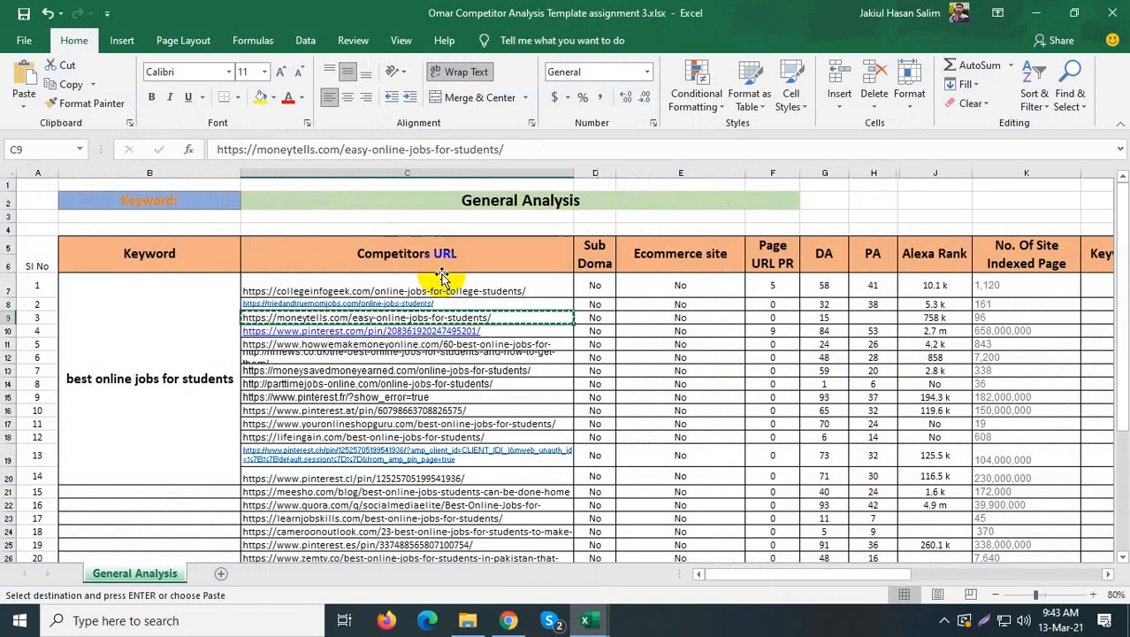
left_click(510, 617)
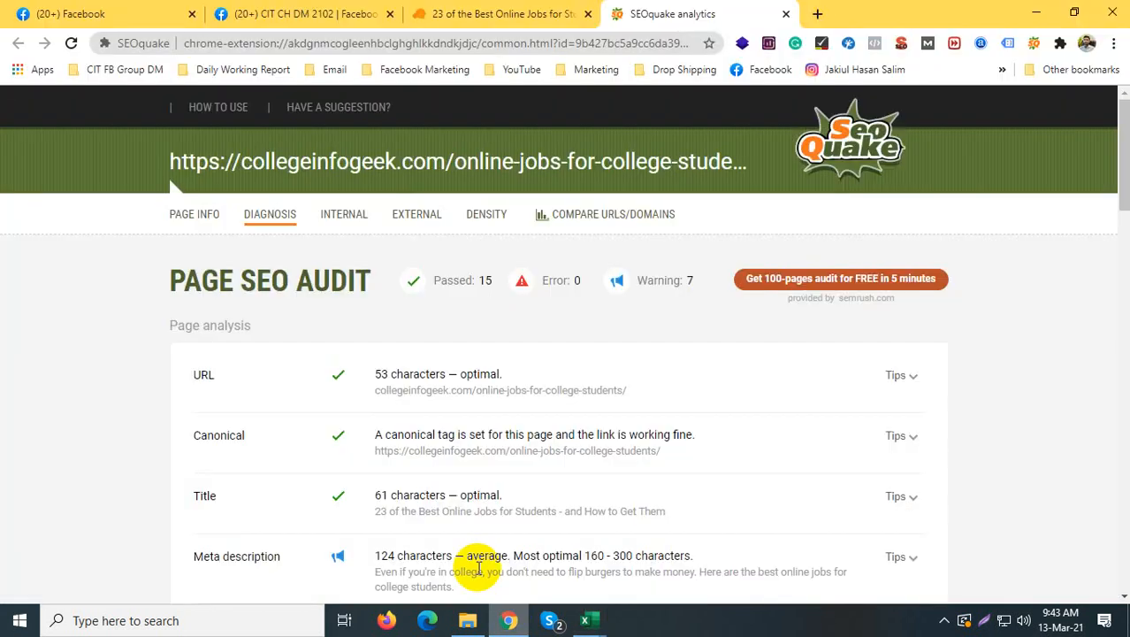
left_click(822, 12)
right_click(583, 43)
left_click(606, 177)
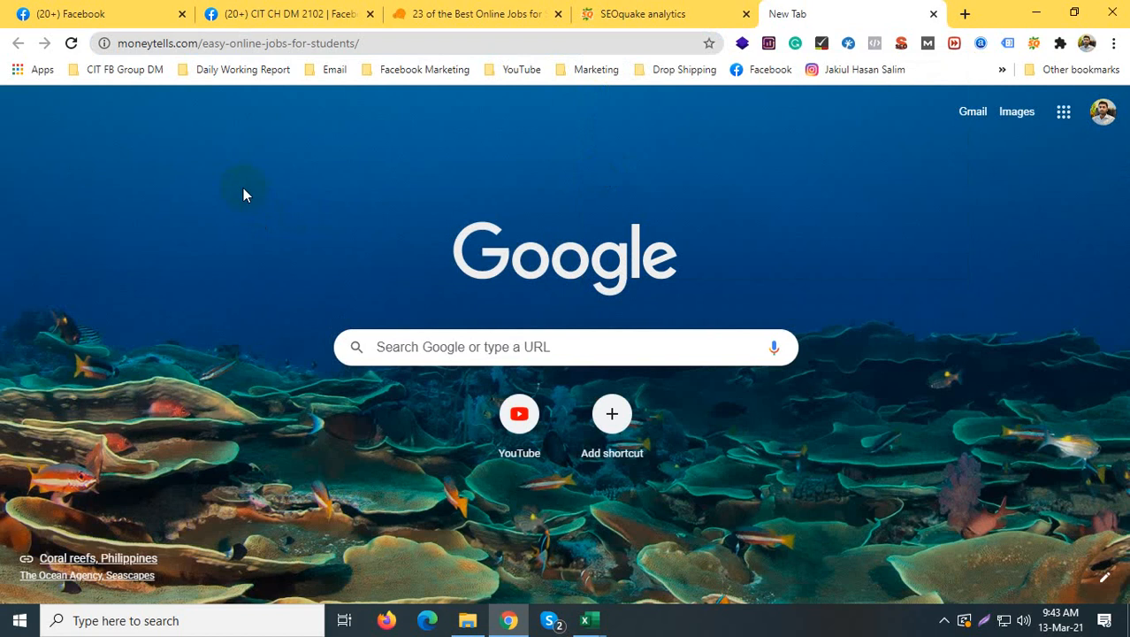
left_click(366, 42)
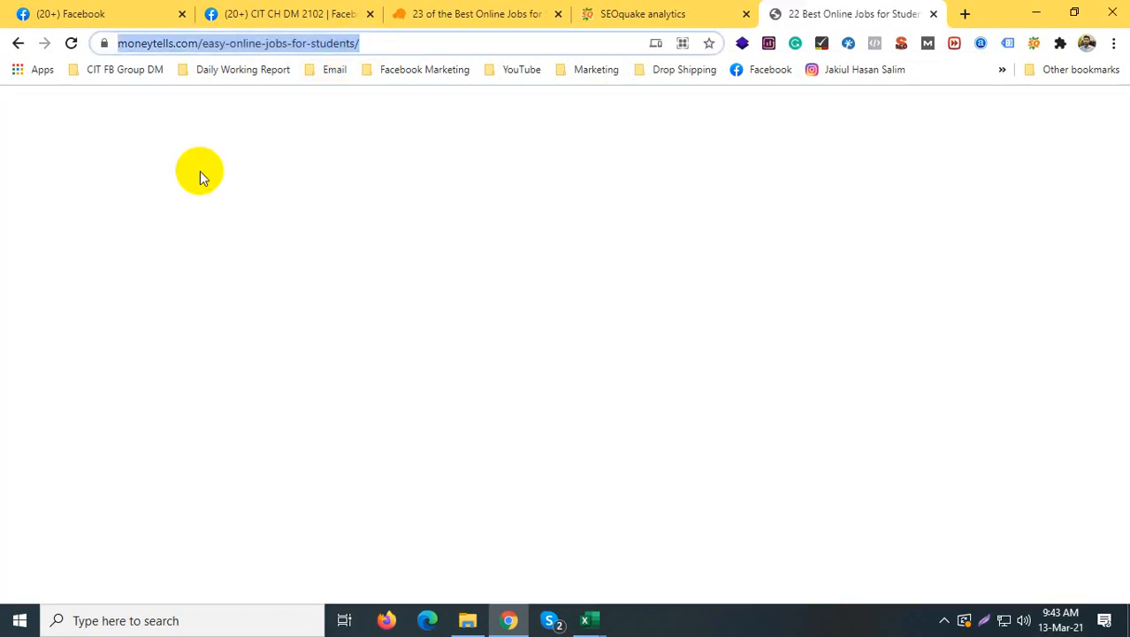
Step: Open SEOquake's Diagnosis report for the moneytells.com article and review its page analysis and site compliance entries
left_click(1029, 44)
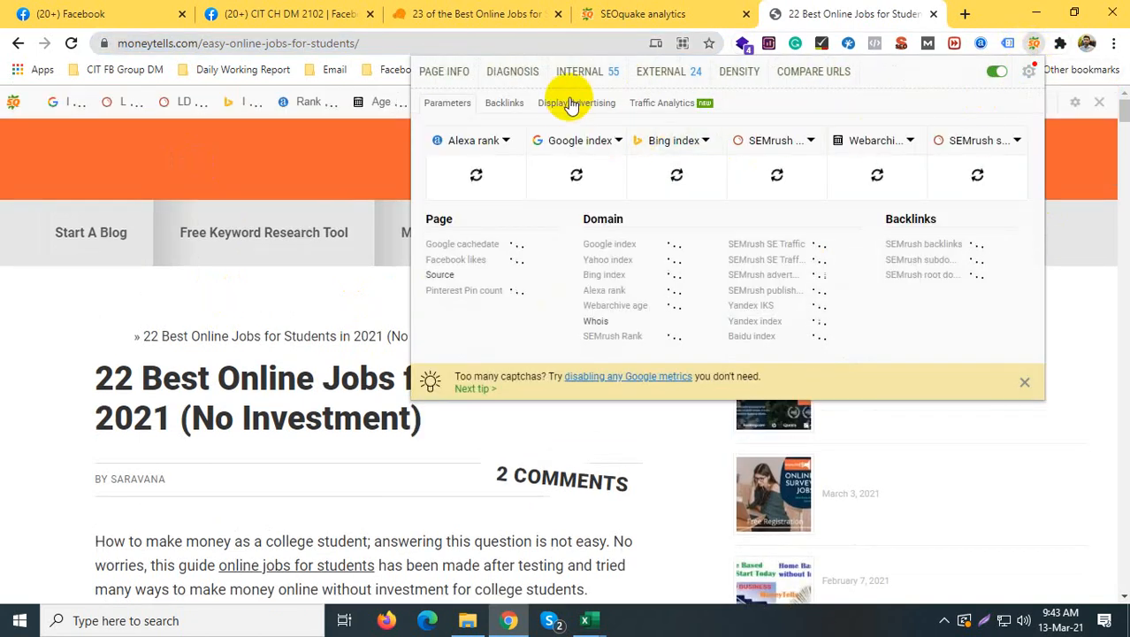
left_click(555, 103)
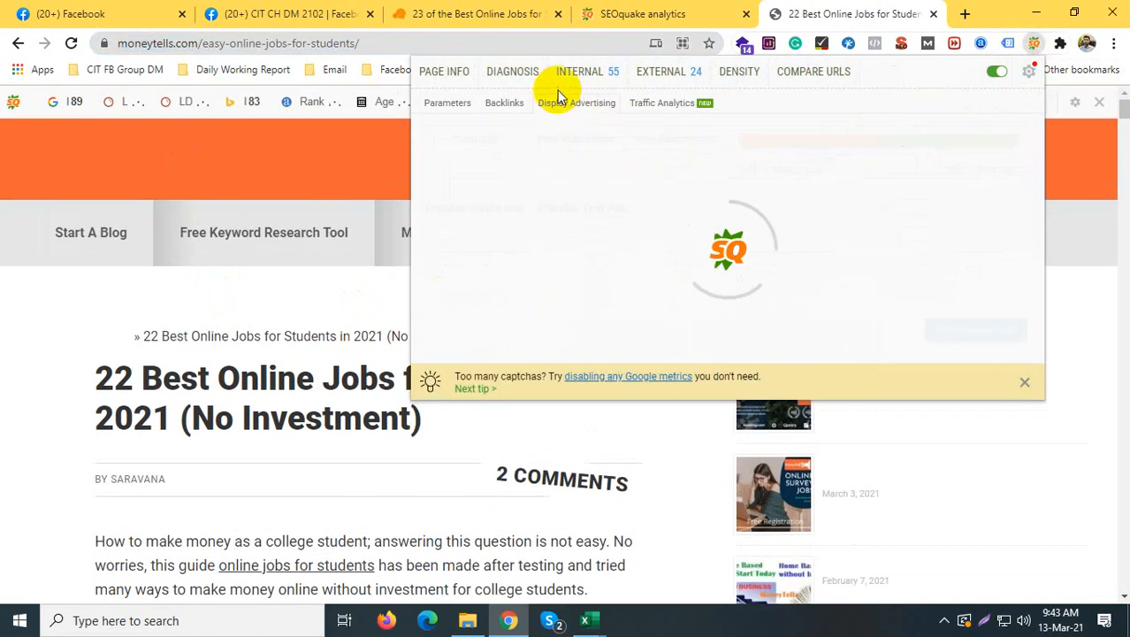
left_click(537, 73)
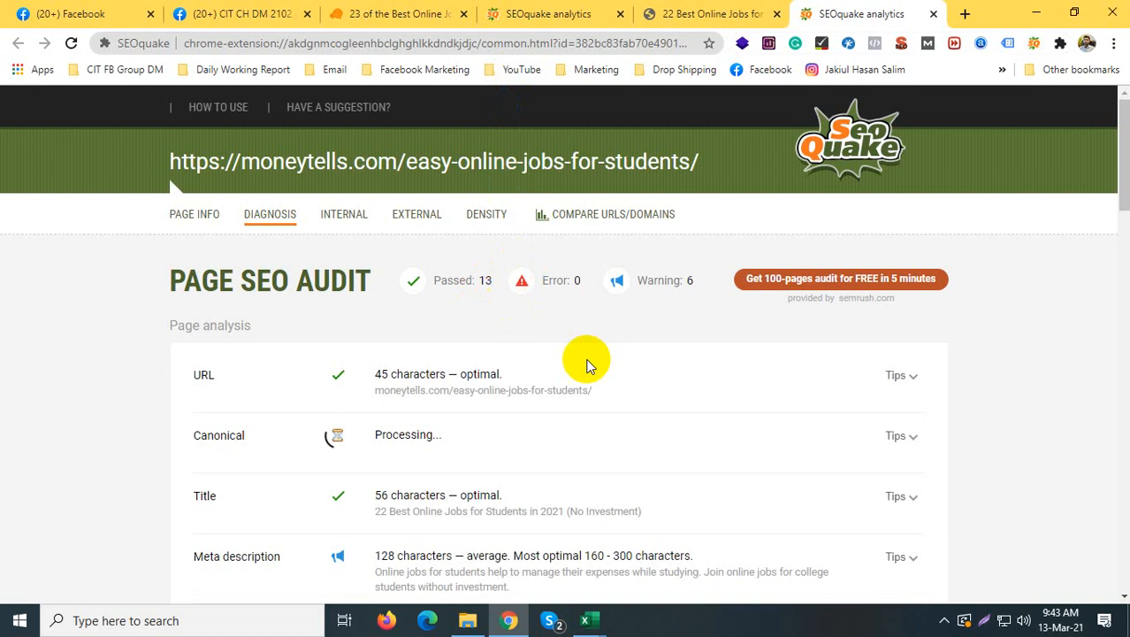
scroll(159, 444, "down", 10)
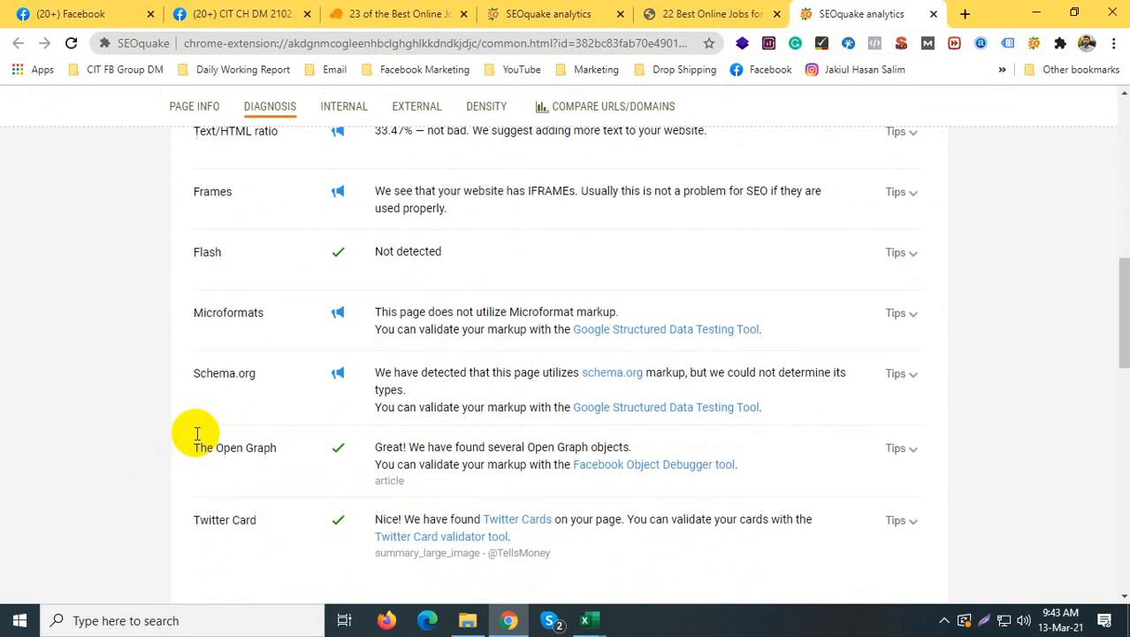
scroll(196, 431, "down", 9)
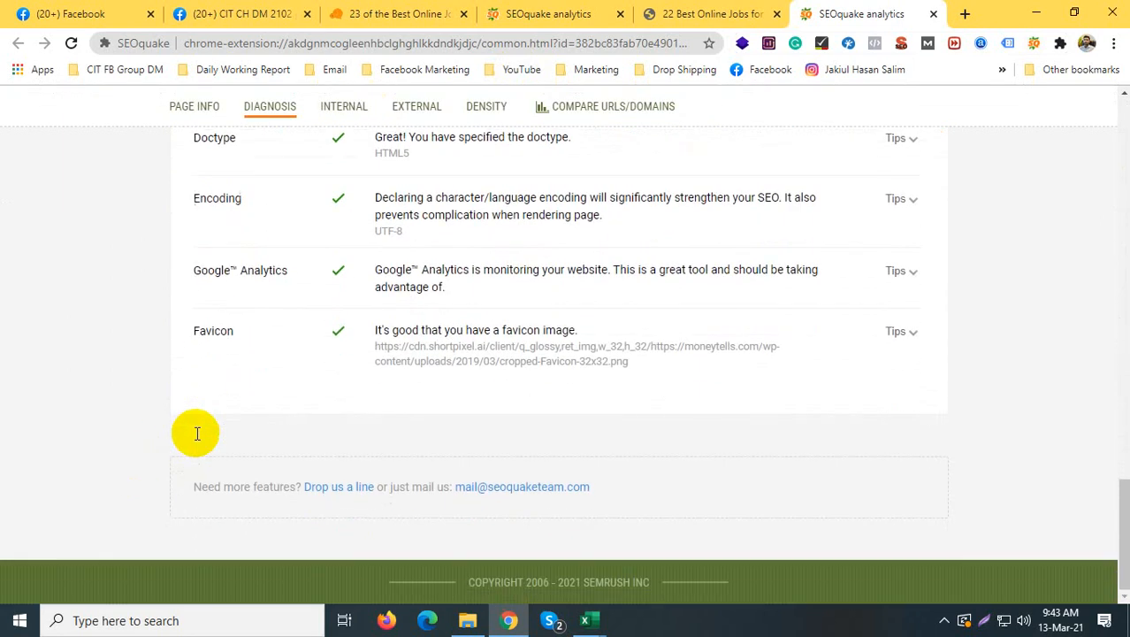
scroll(197, 433, "up", 5)
scroll(202, 438, "up", 8)
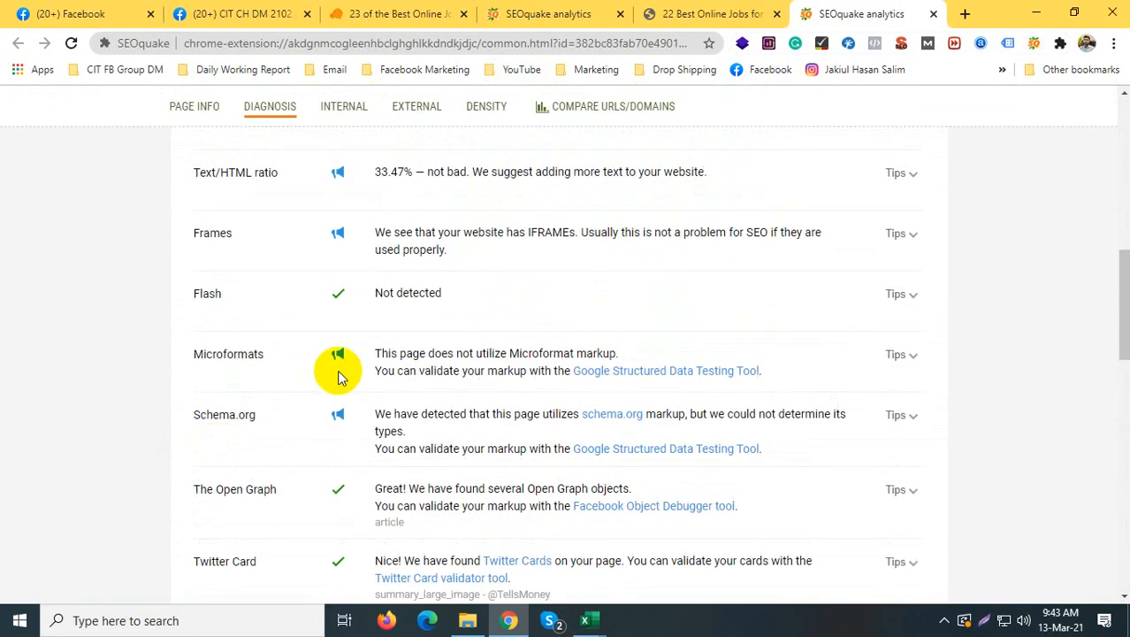
scroll(336, 389, "up", 8)
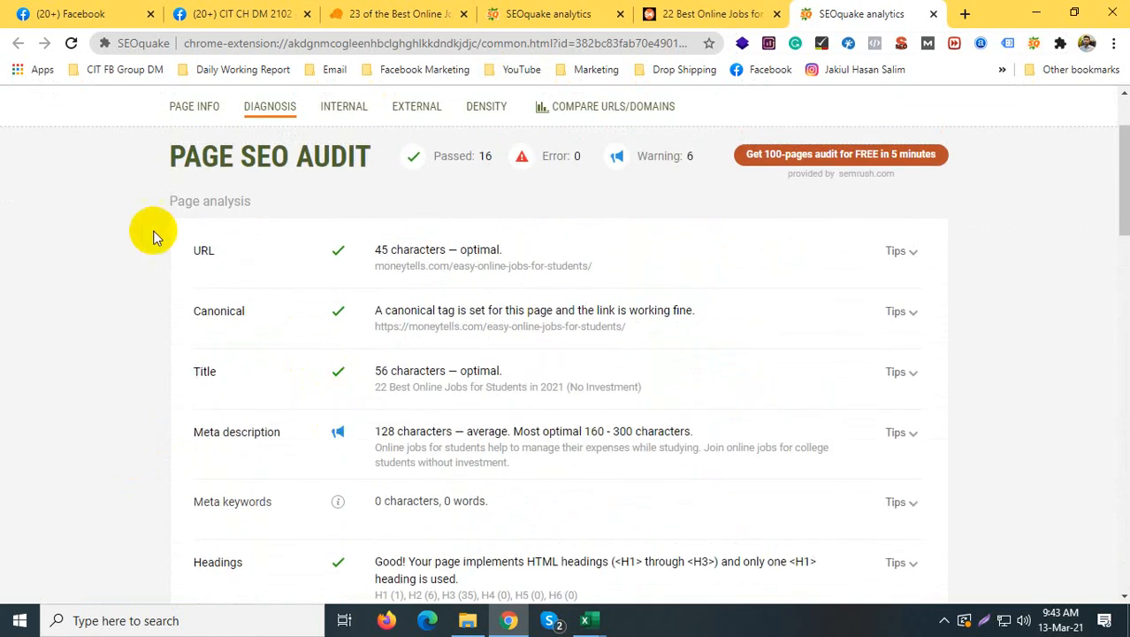
Step: Go back to the article's tab, dismiss the ad and load the site's home page by shortening the address to moneytells.com
left_click(703, 14)
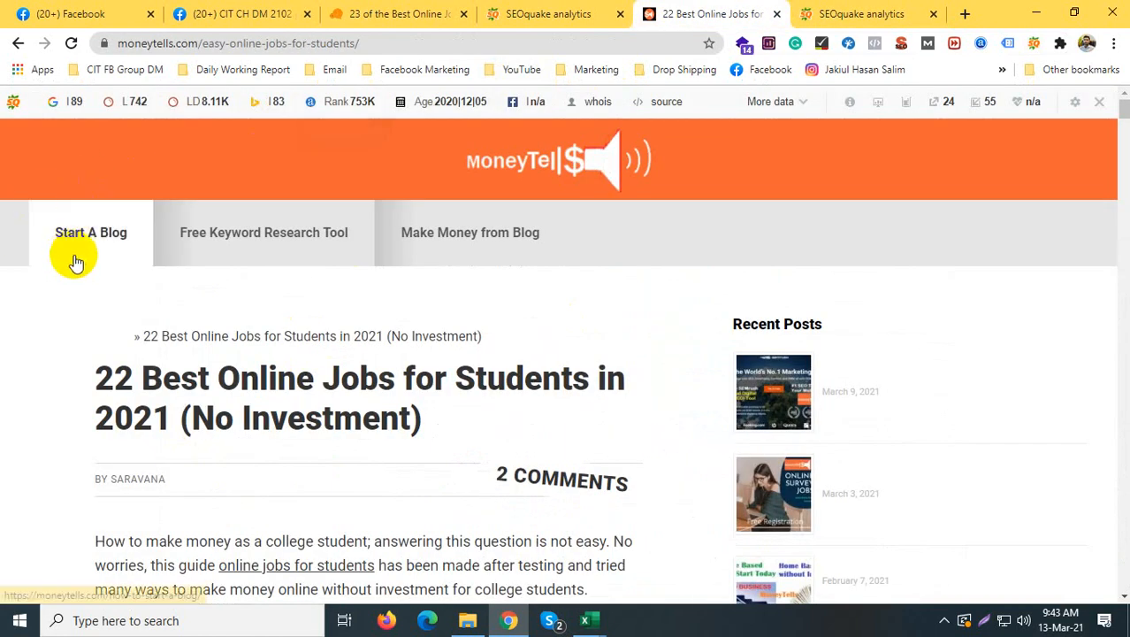
left_click(478, 167)
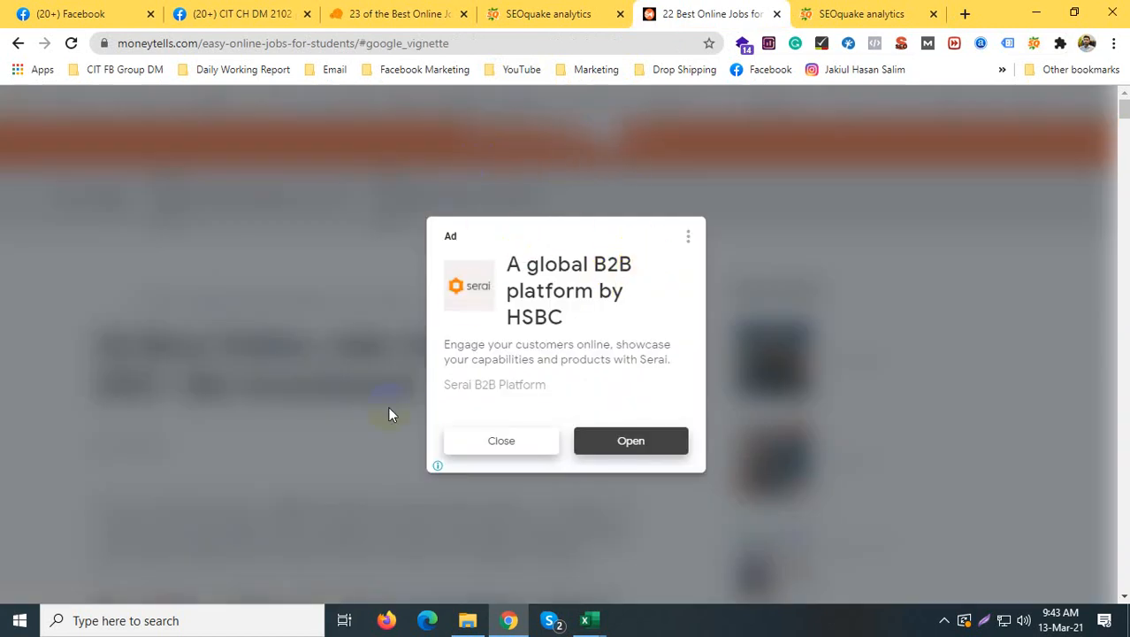
left_click(559, 468)
left_click(518, 447)
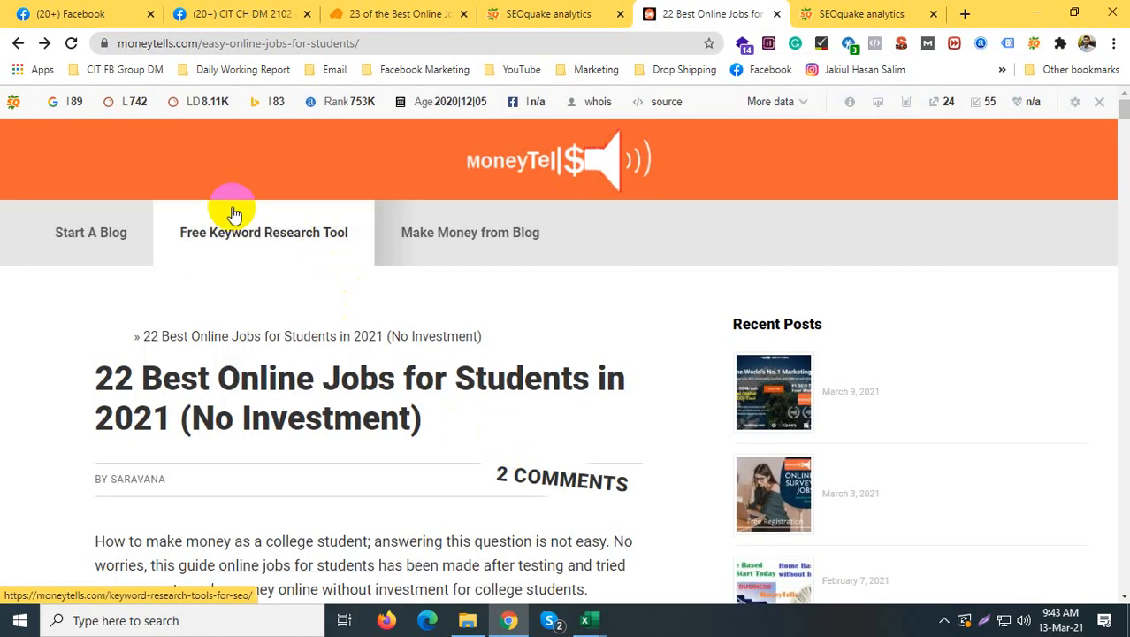
left_click_drag(198, 44, 417, 42)
key("BackSpace")
left_click(412, 67)
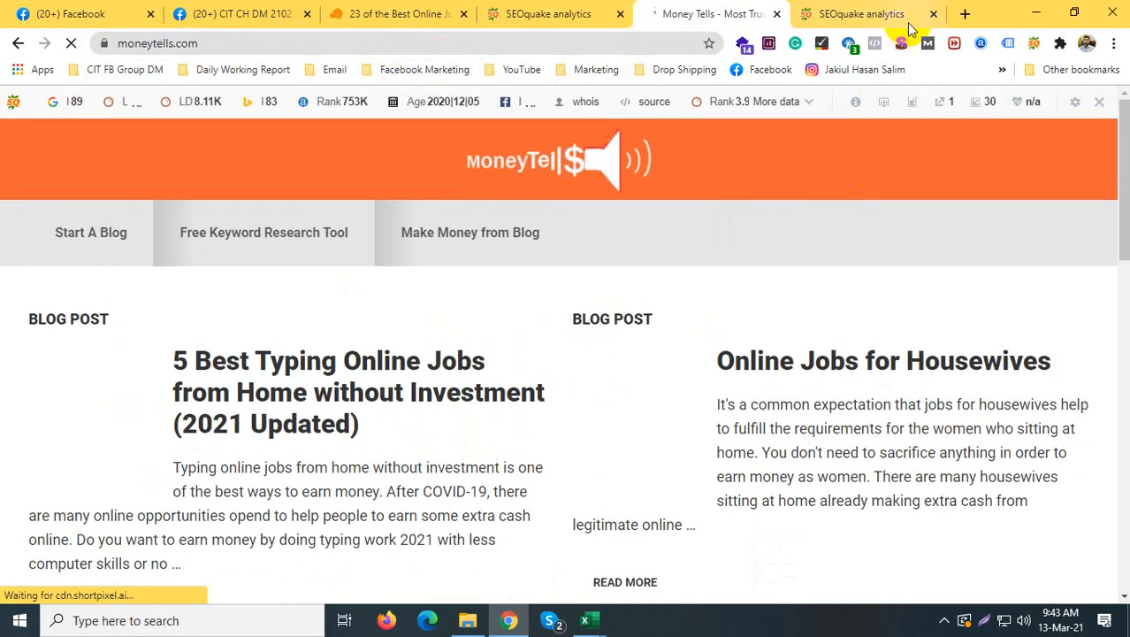
Step: Close the article's SEOquake report and open the Diagnosis report for the moneytells.com home page
left_click(934, 15)
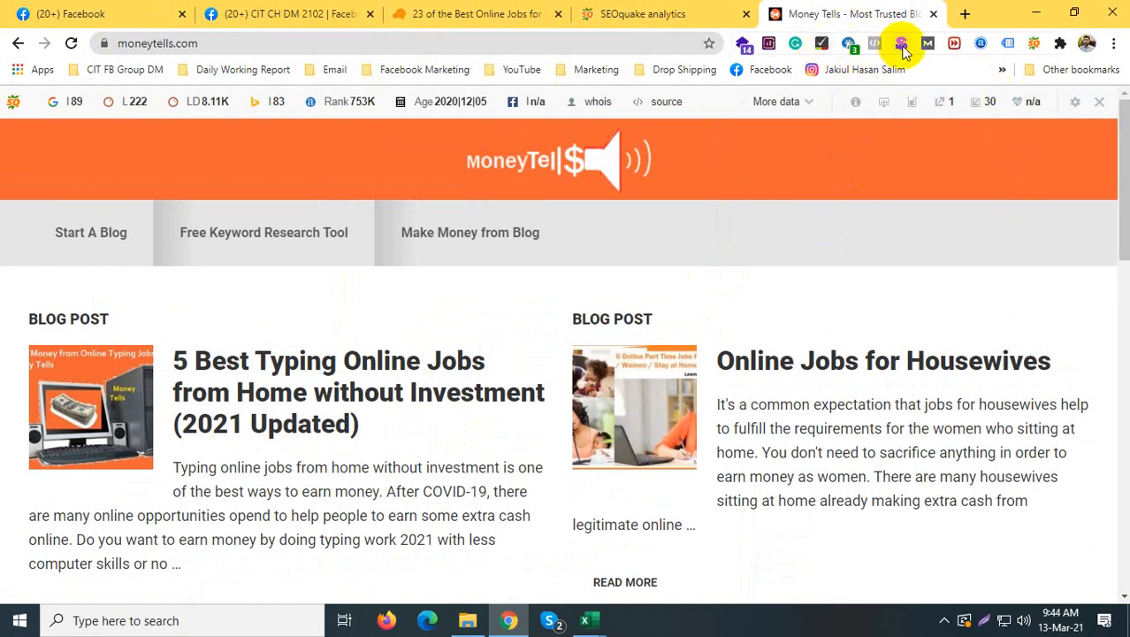
left_click(1034, 43)
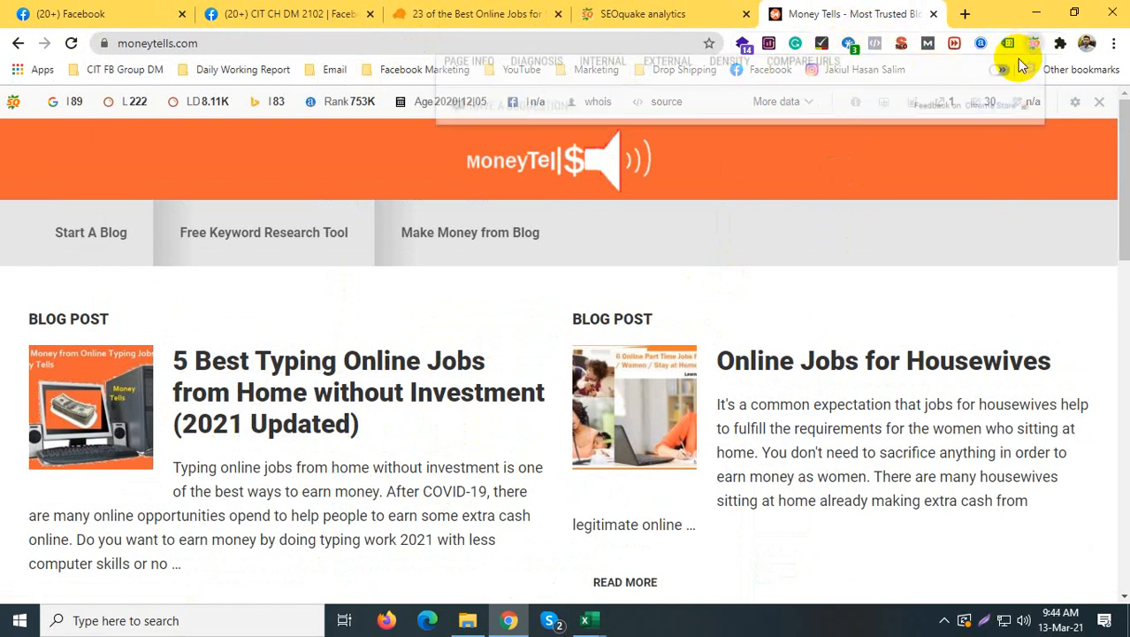
left_click(508, 72)
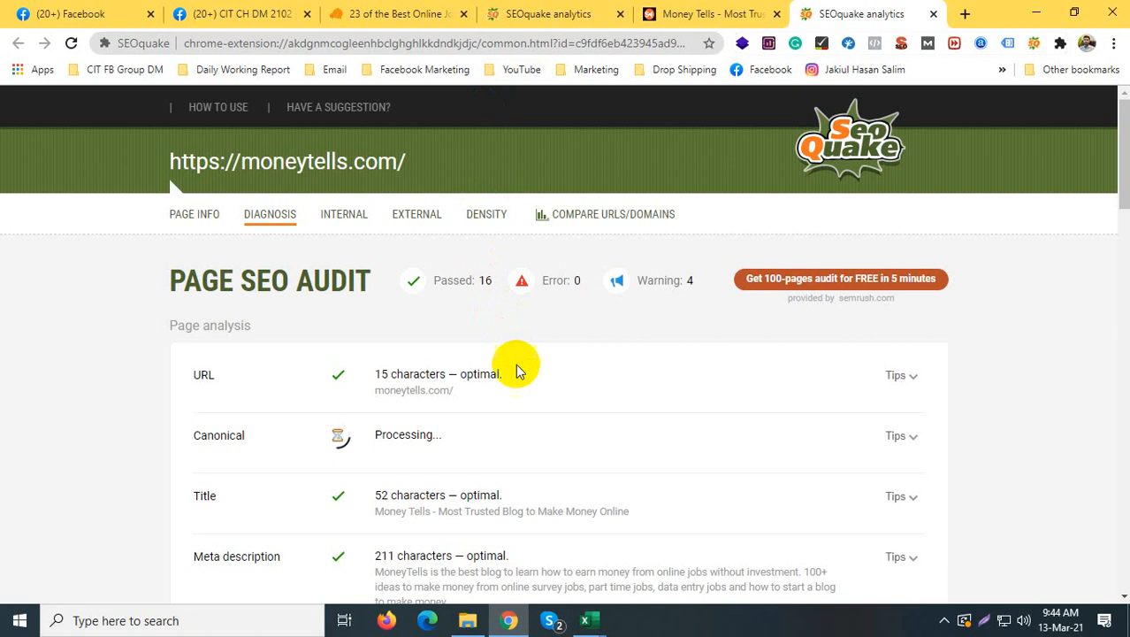
scroll(495, 403, "down", 3)
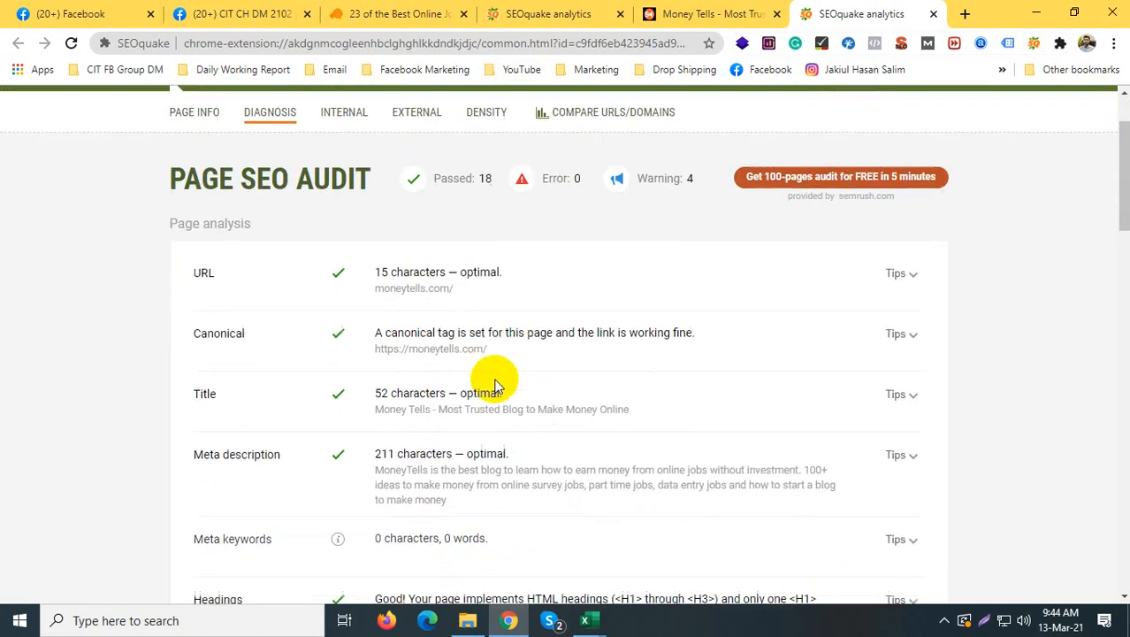
scroll(505, 379, "up", 3)
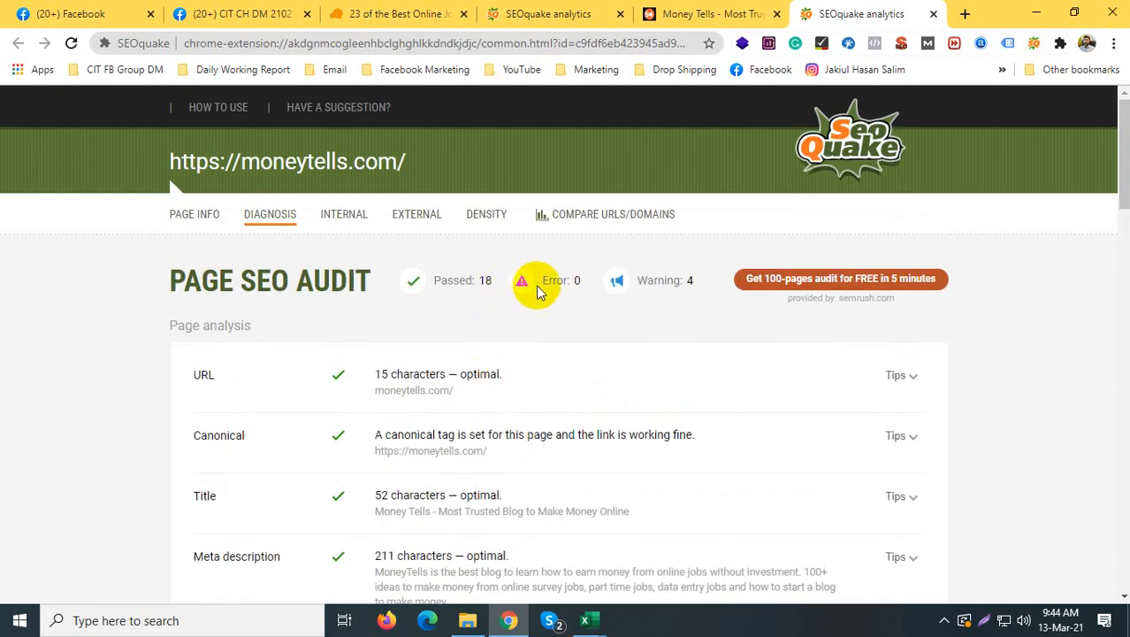
Step: Switch to the competitor analysis template in Excel and select the Site URL heading in cell B4 of On Page Analysis
mouse_move(576, 604)
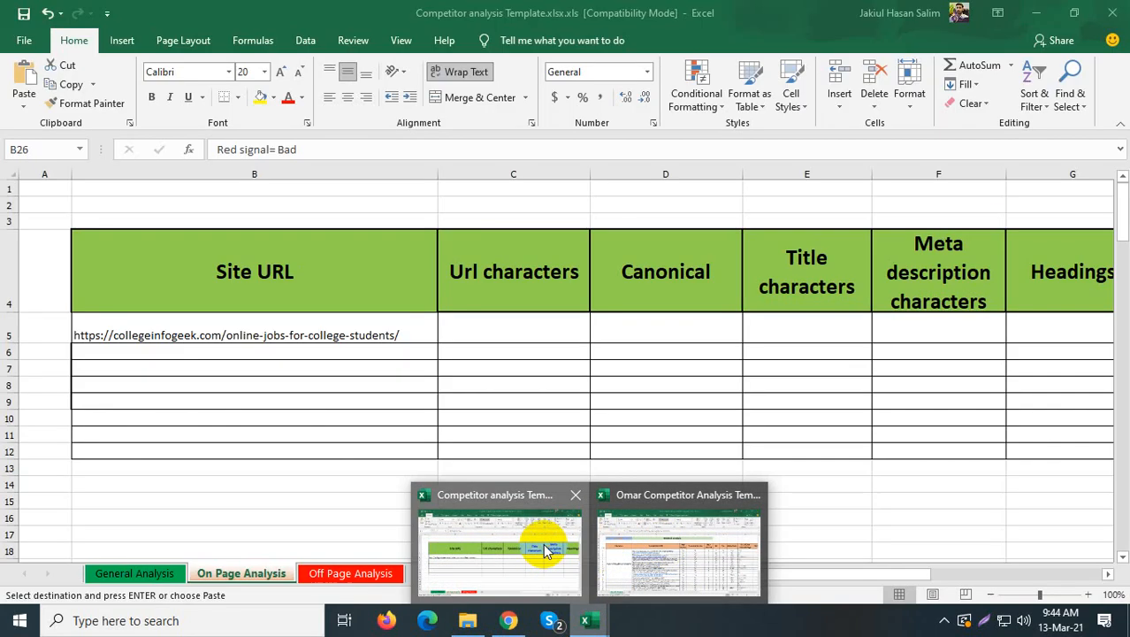
left_click(542, 542)
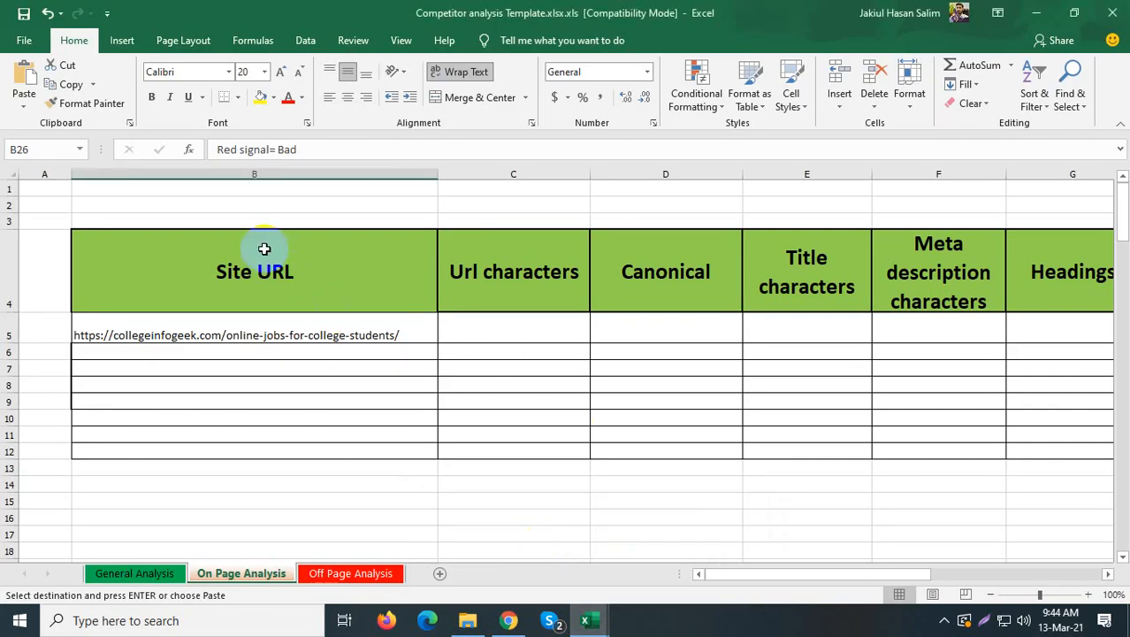
left_click(217, 276)
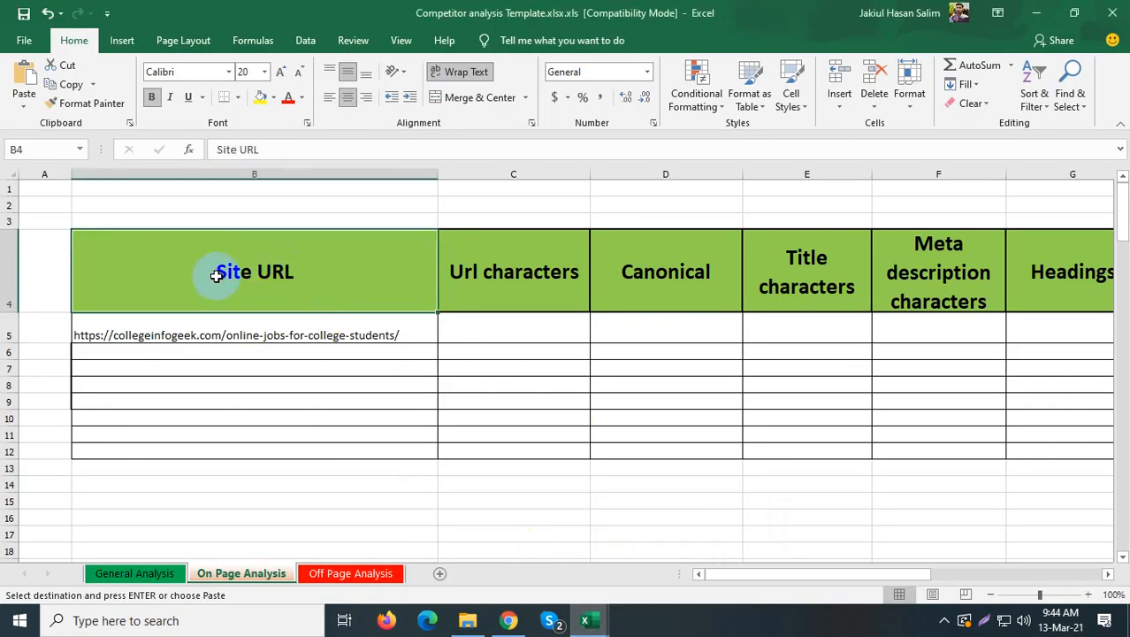
Step: Compare the Site URL cells B6:B11 with the Competitors URL cells C7:C14 on General Analysis and return to On Page Analysis
left_click_drag(220, 356, 216, 431)
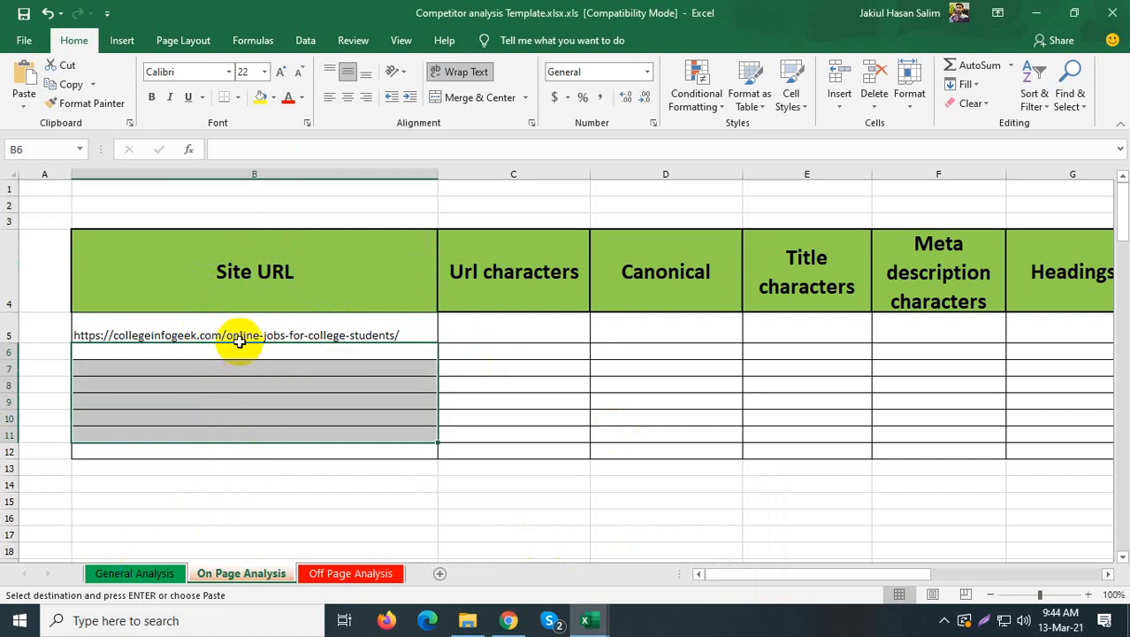
left_click(134, 574)
left_click_drag(382, 320, 387, 437)
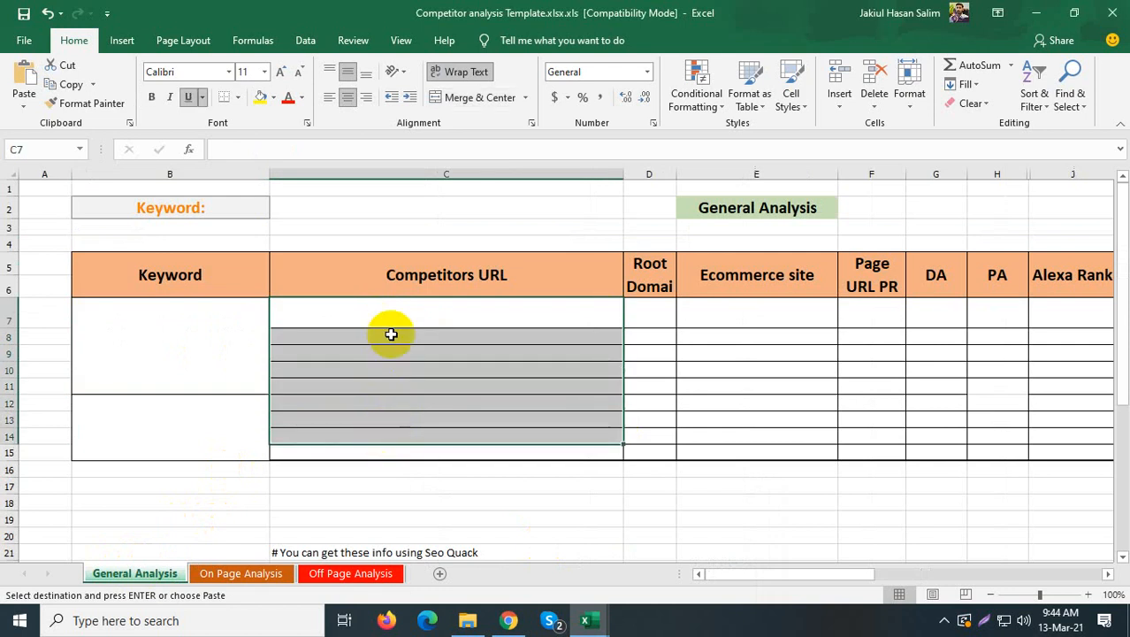
left_click(227, 573)
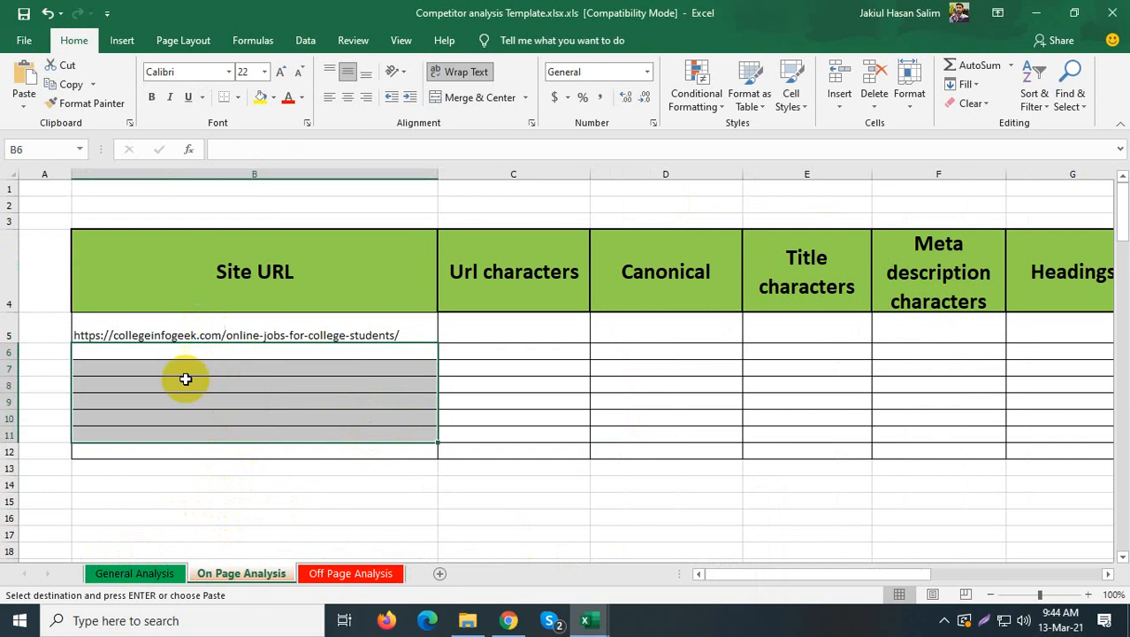
Step: Check the URL entry in the moneytells.com SEOquake report in Chrome and enter Good under Url characters in cell C5 of the Excel template
left_click(488, 316)
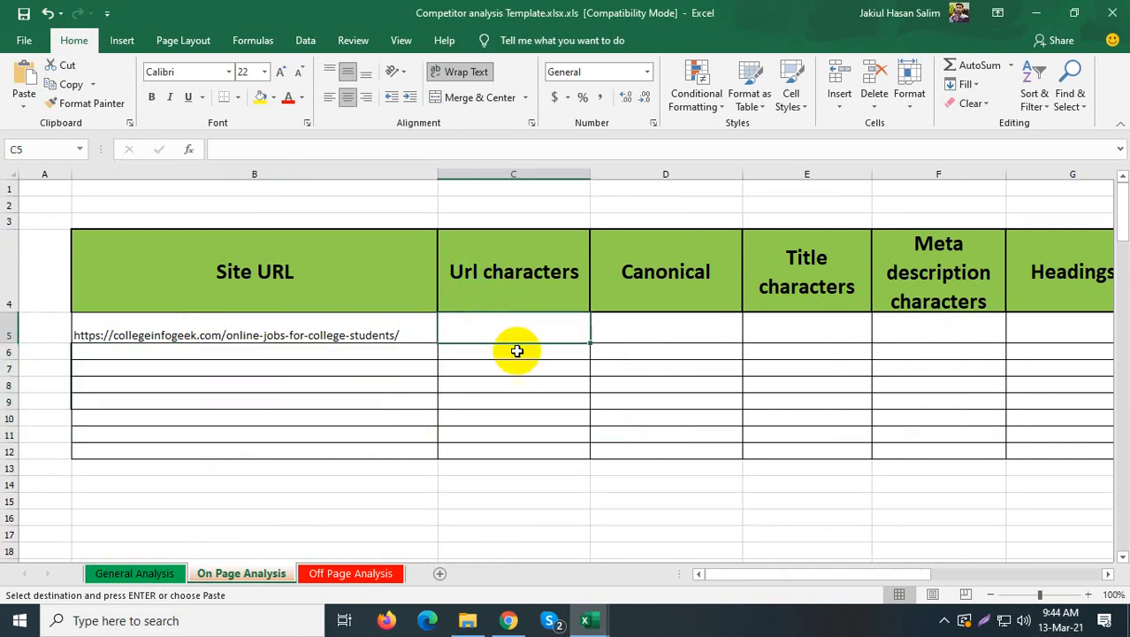
left_click(511, 623)
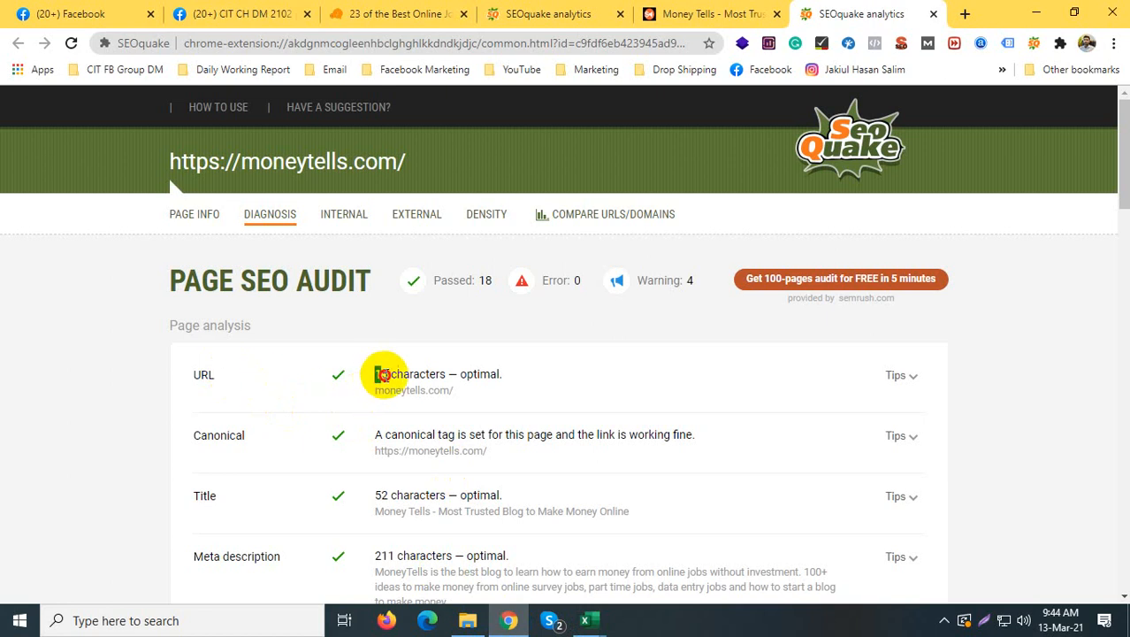
left_click_drag(382, 374, 435, 375)
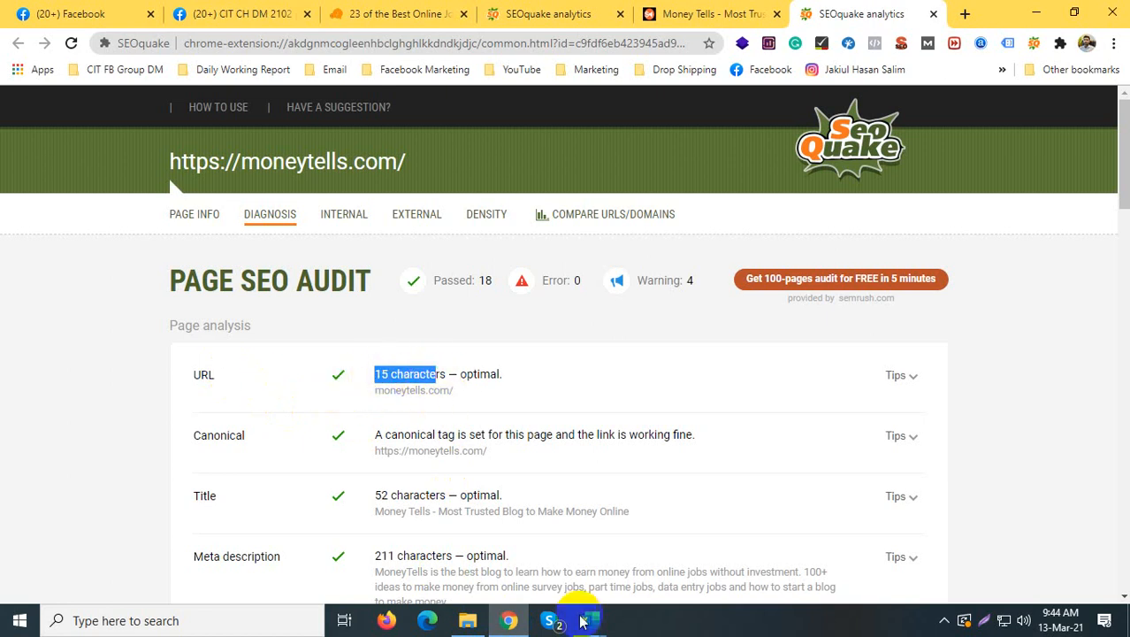
mouse_move(604, 624)
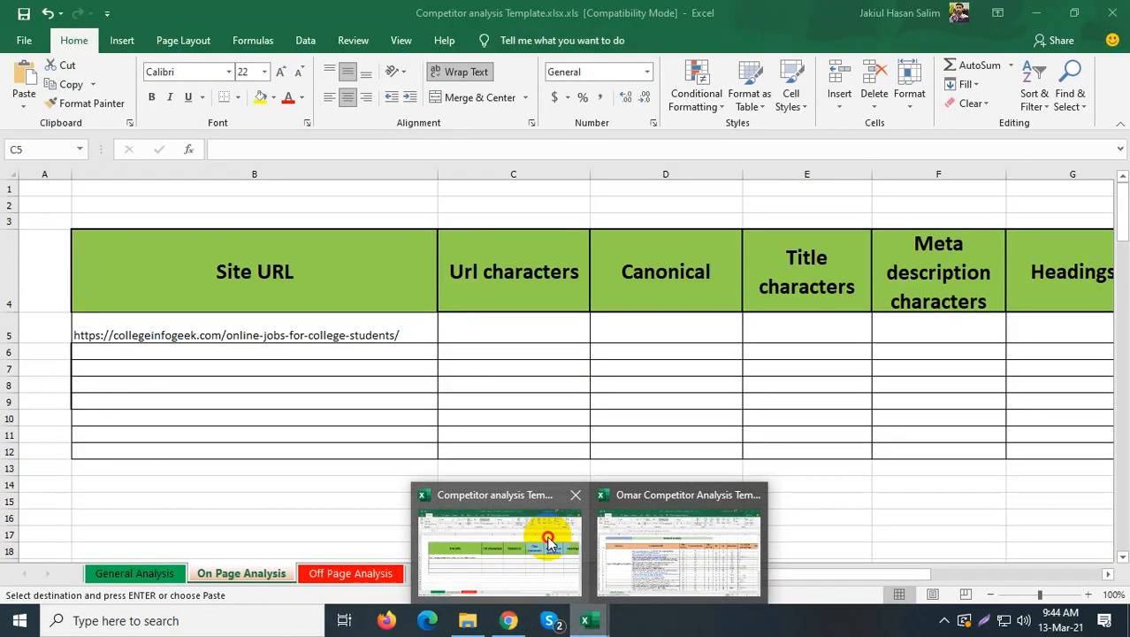
left_click(544, 535)
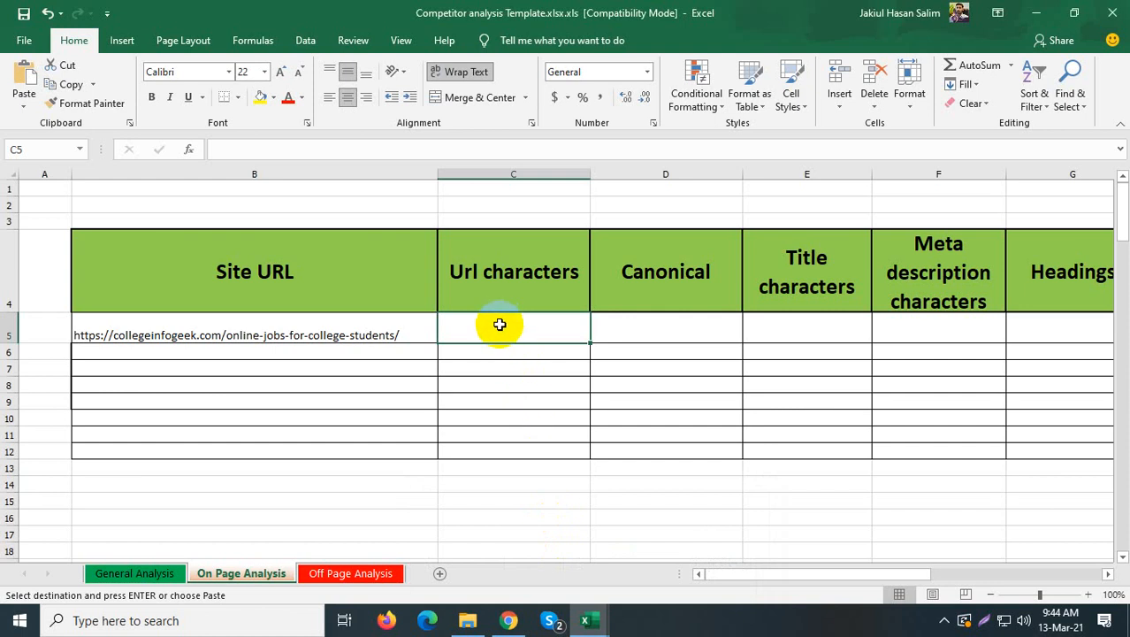
type("G")
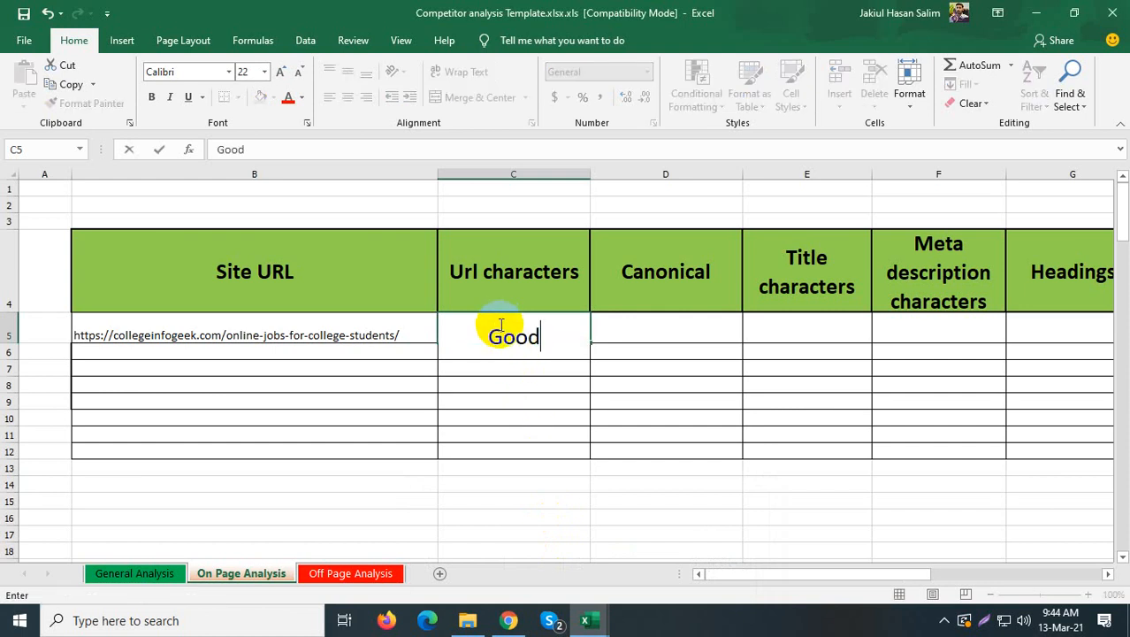
type("ood")
left_click(674, 397)
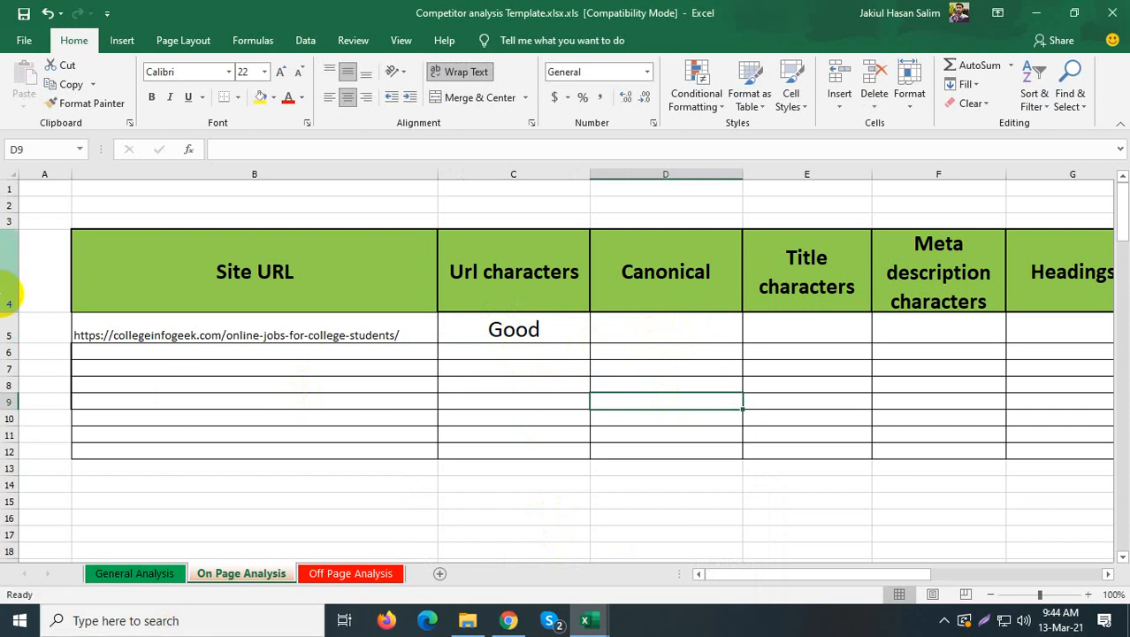
Step: Fill the Url characters cell C5 with the standard green color
left_click(530, 331)
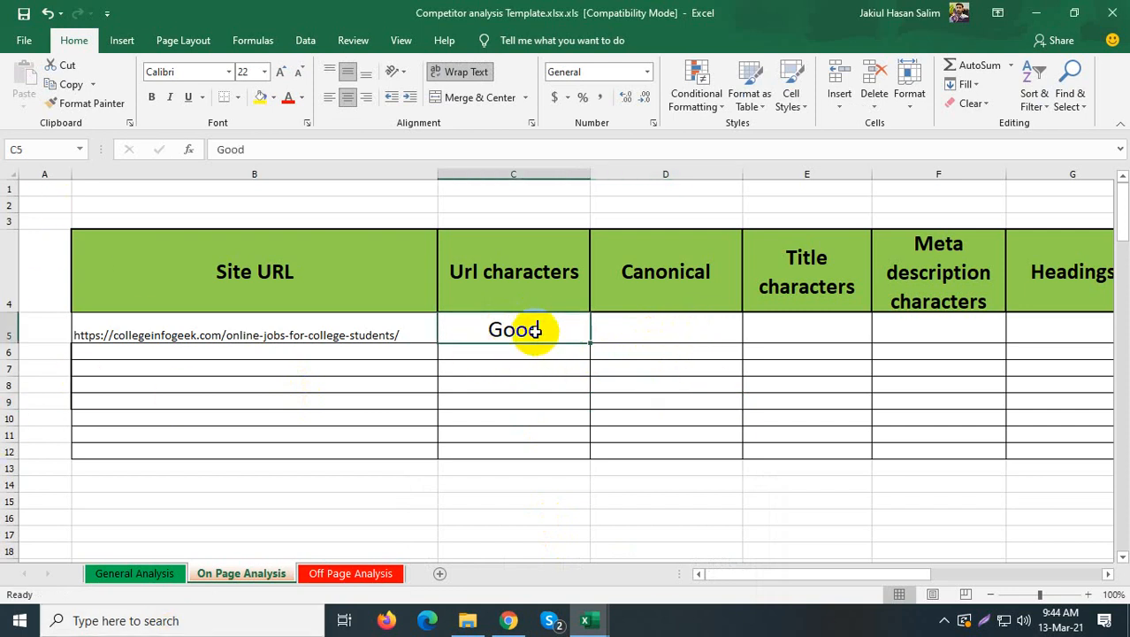
left_click(275, 100)
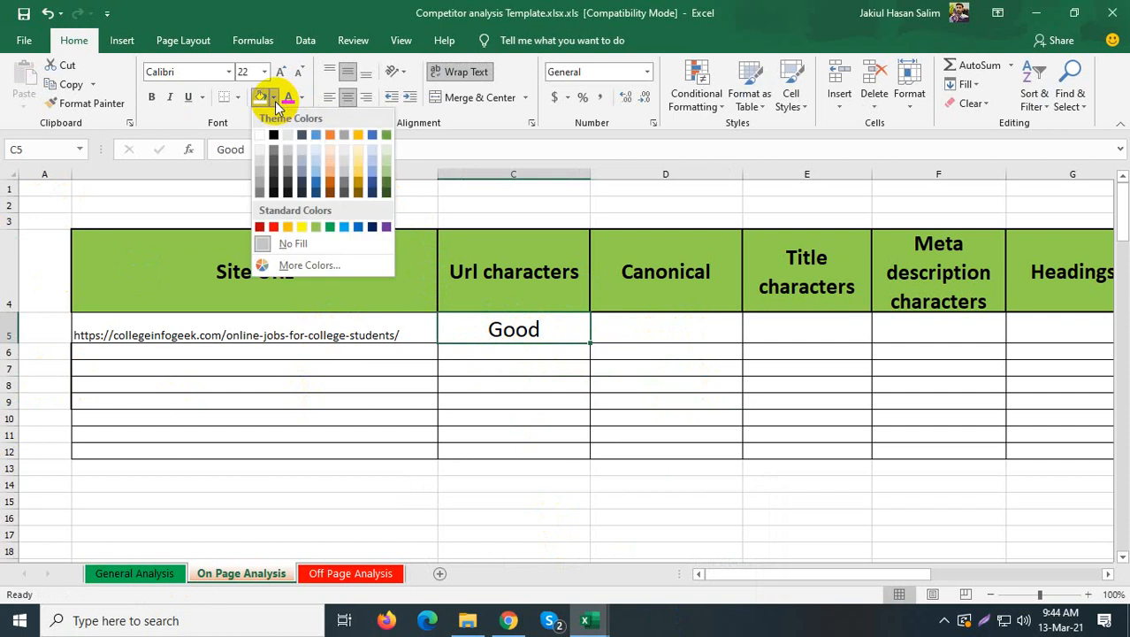
left_click(331, 227)
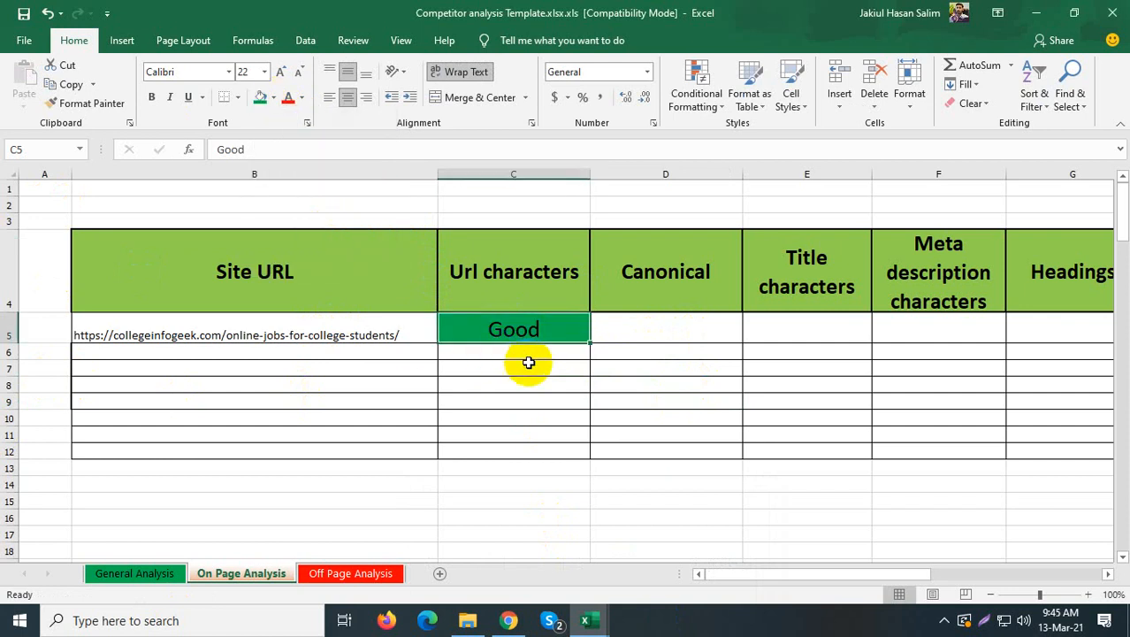
Step: Check the Canonical entry in the SEOquake report in Chrome and fill the Canonical cell D5 of the Excel template with green
left_click(674, 329)
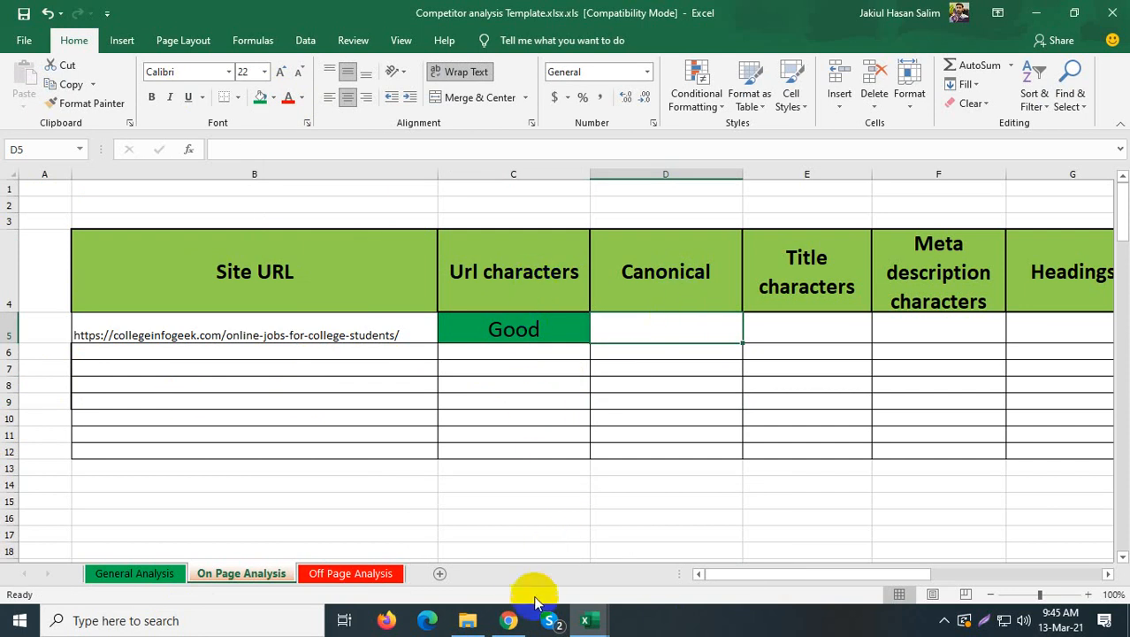
left_click(510, 621)
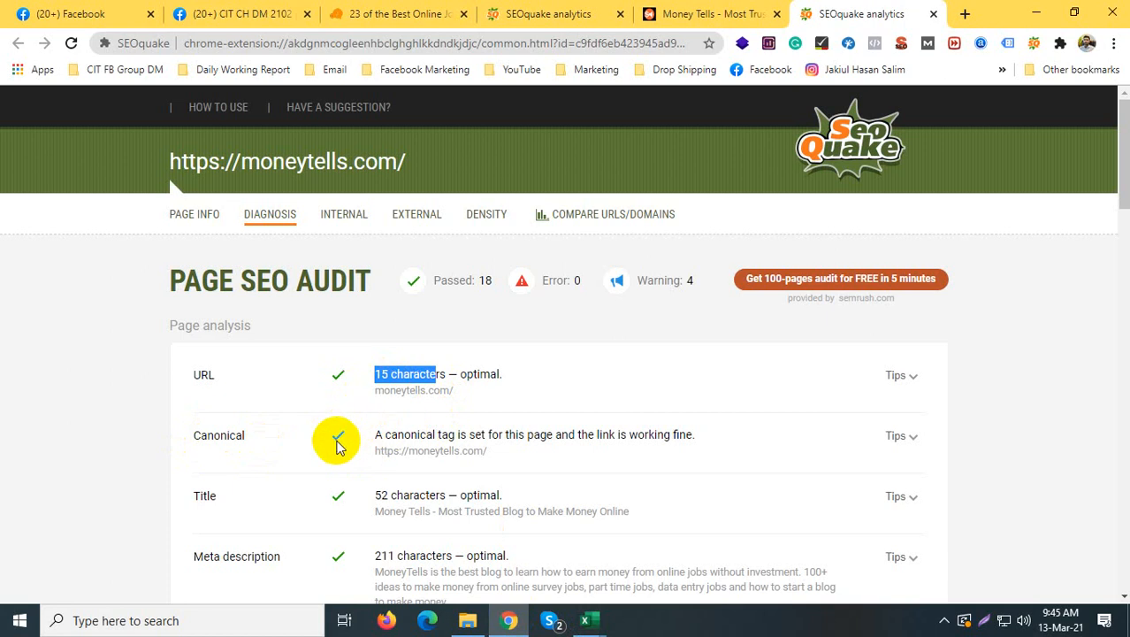
left_click(587, 616)
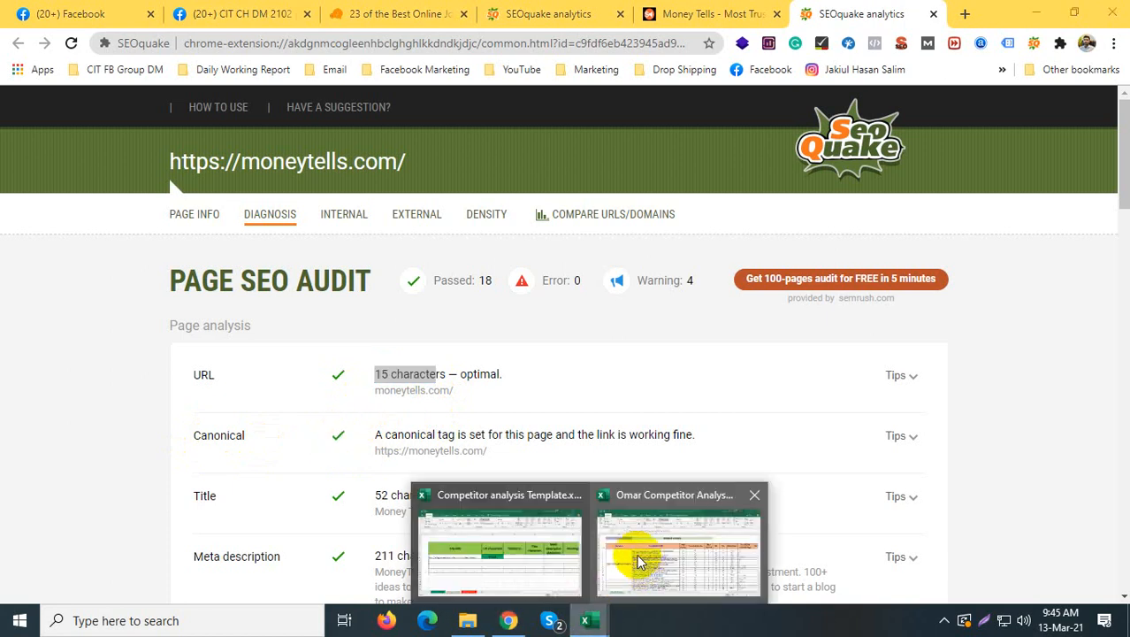
left_click(550, 537)
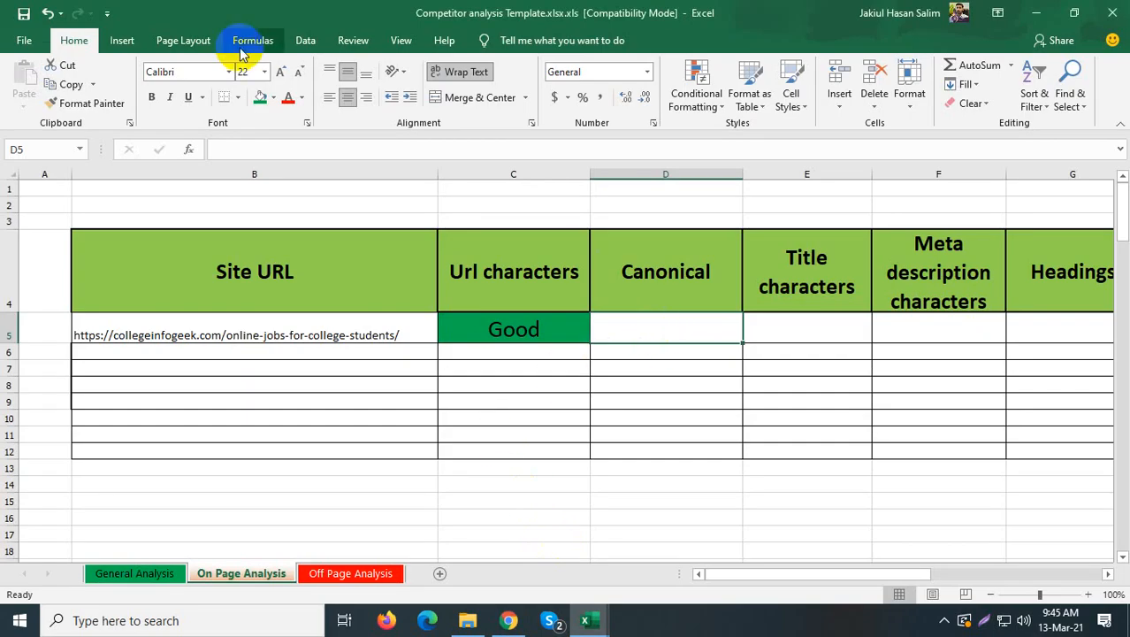
left_click(260, 97)
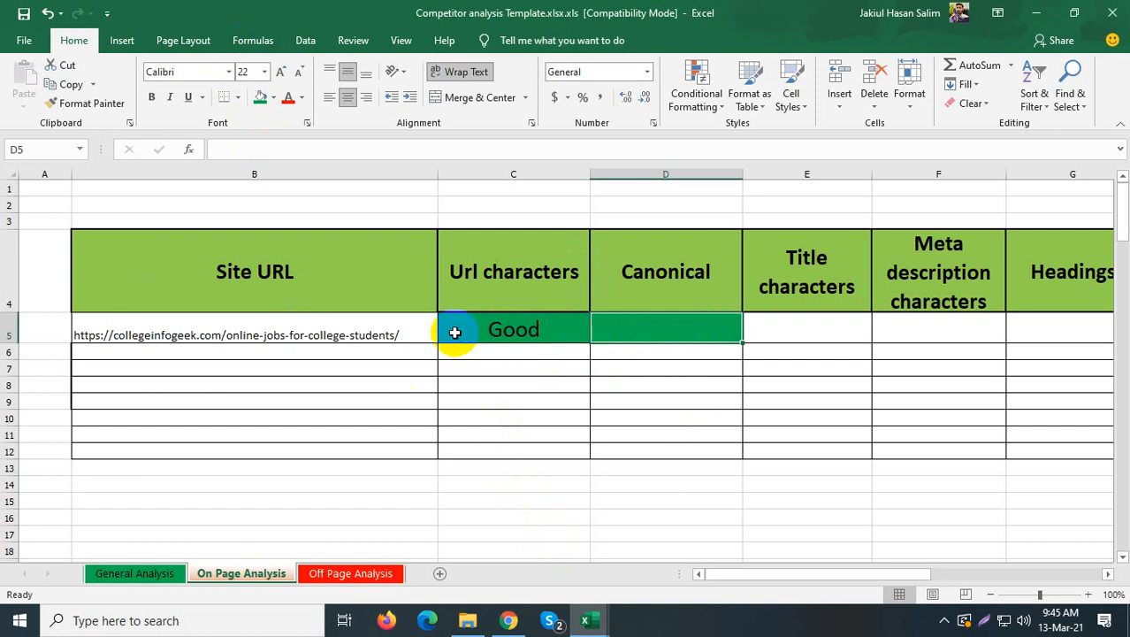
left_click(700, 273)
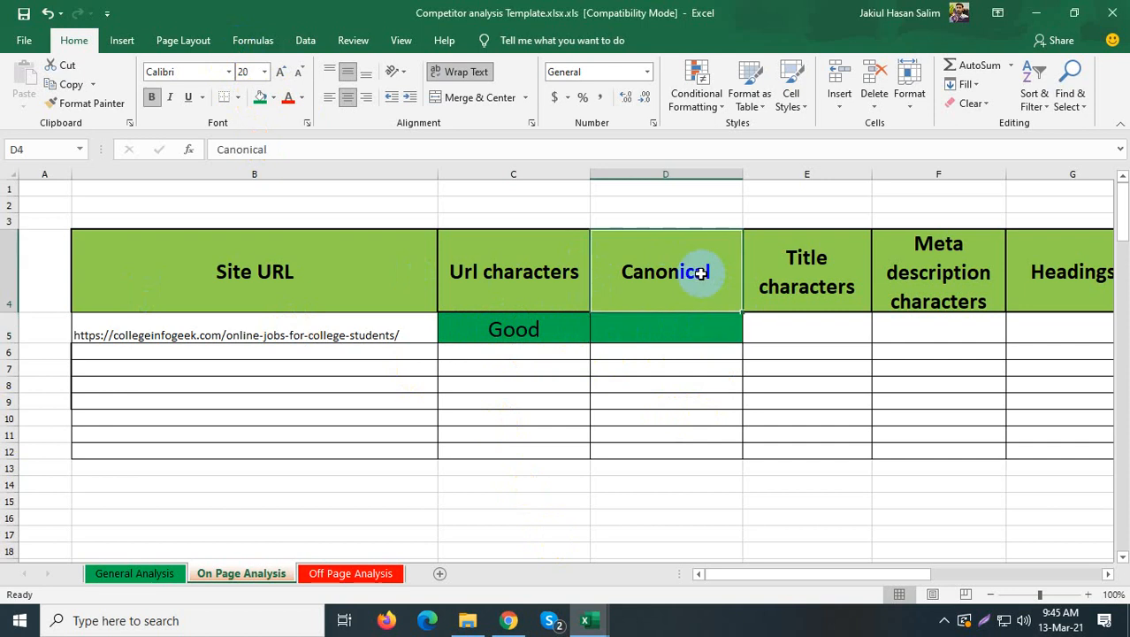
Step: Review the Title and Meta description entries in Chrome's SEOquake report and go back to cell D5 of the Excel template
left_click(507, 618)
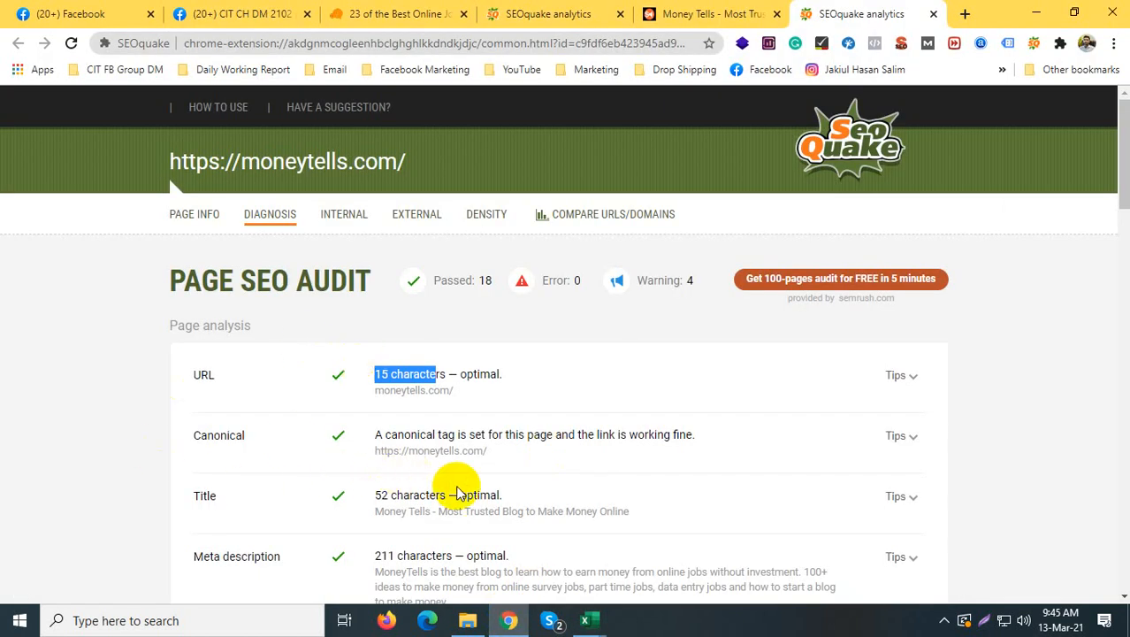
scroll(361, 454, "down", 1)
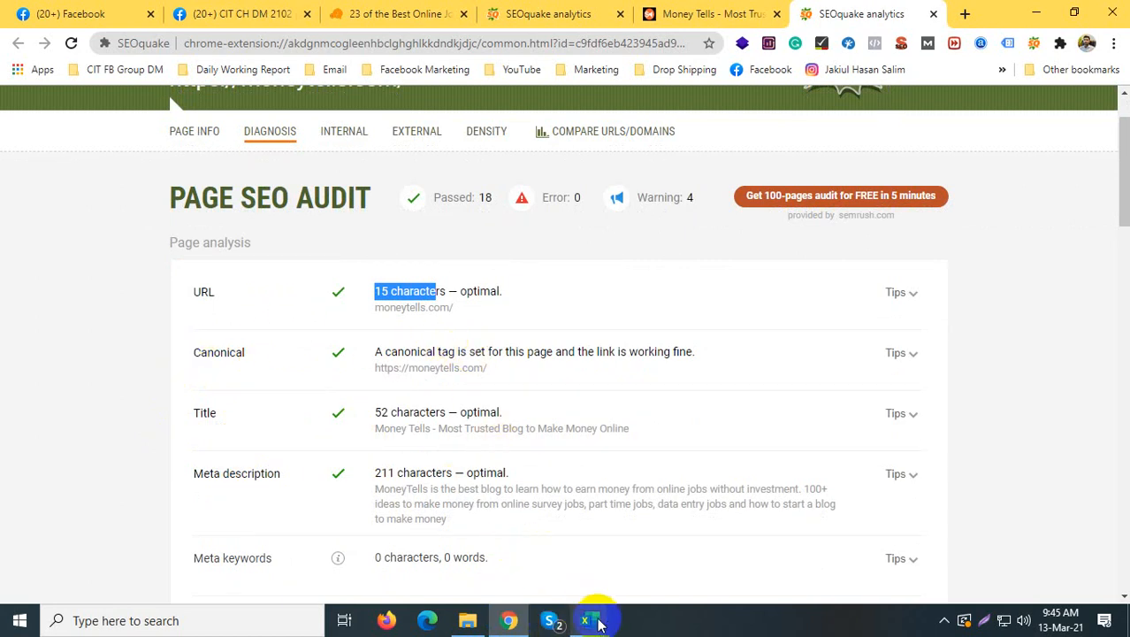
mouse_move(548, 620)
left_click(550, 560)
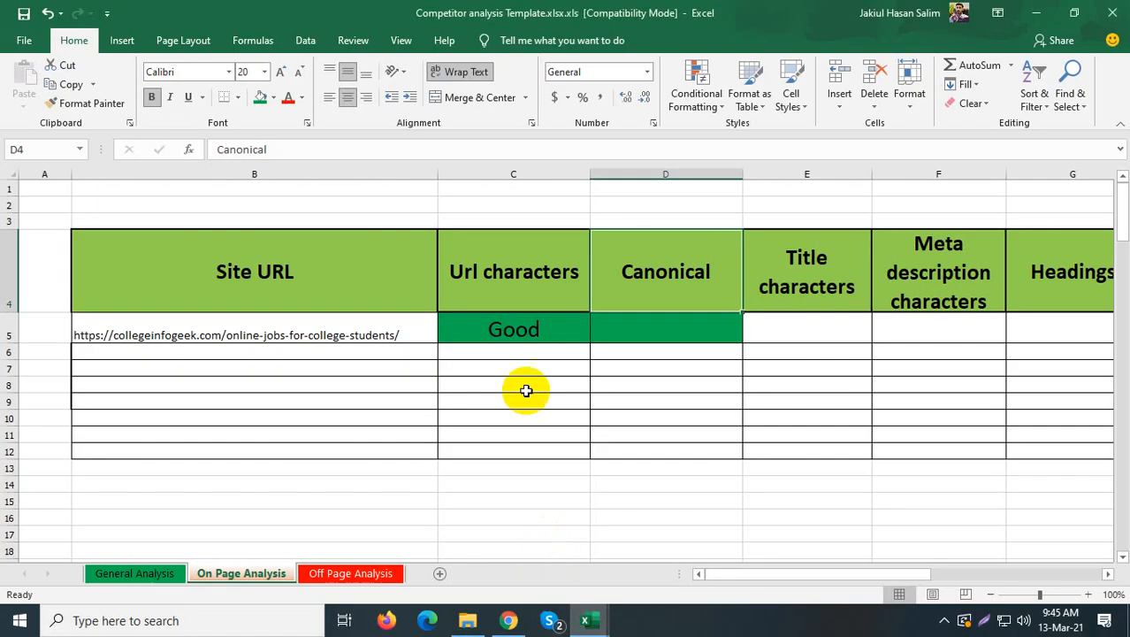
left_click(610, 328)
Step: Examine the signal color legend and notes below the tables on the On Page Analysis and General Analysis sheets
scroll(502, 465, "down", 2)
scroll(503, 465, "down", 2)
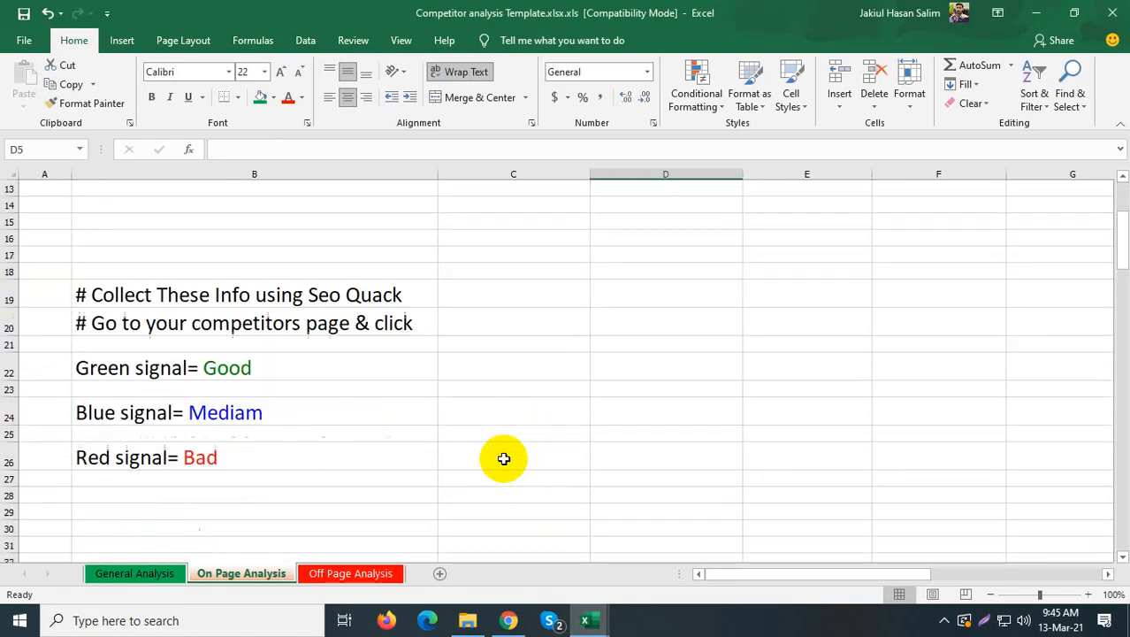
scroll(505, 457, "down", 3)
scroll(504, 458, "up", 3)
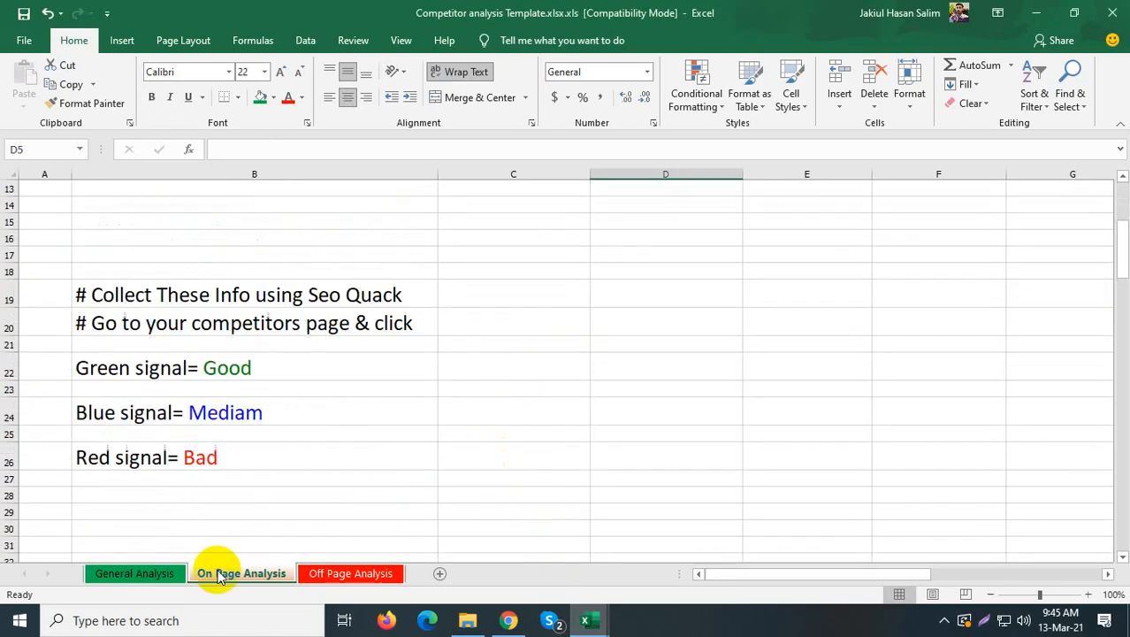
left_click(134, 573)
scroll(317, 456, "down", 6)
scroll(305, 460, "up", 9)
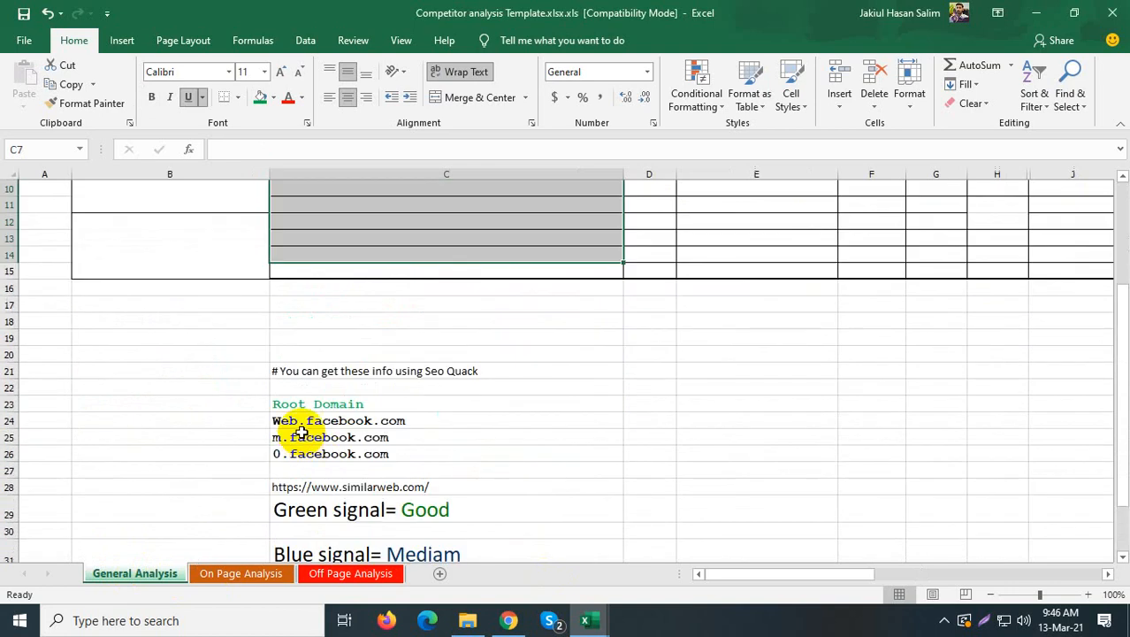
scroll(310, 477, "down", 3)
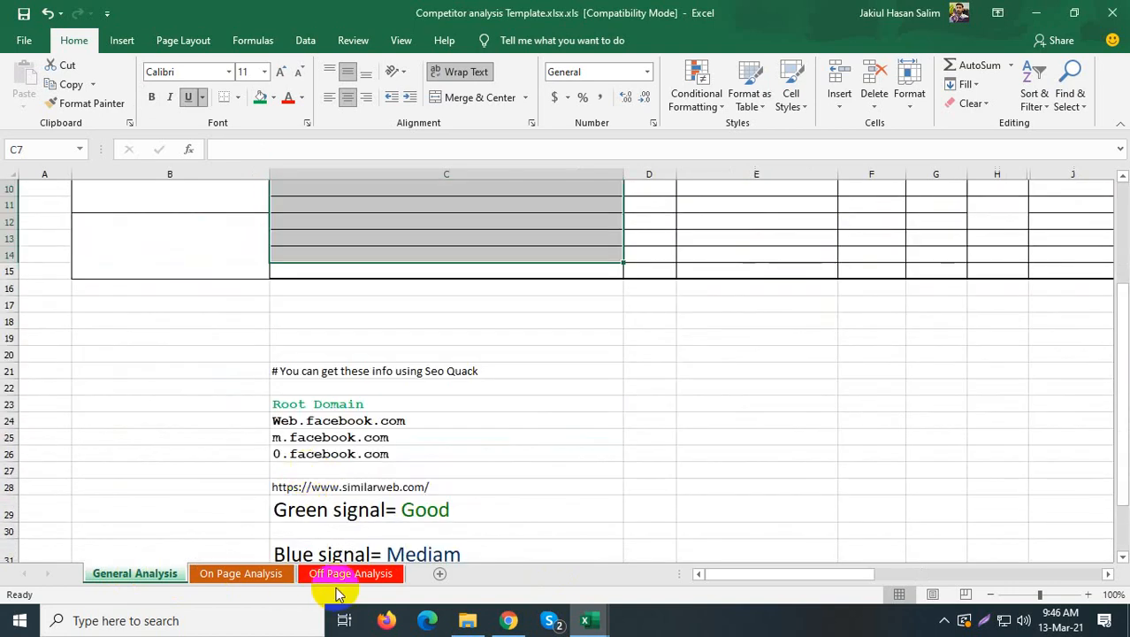
left_click(1035, 13)
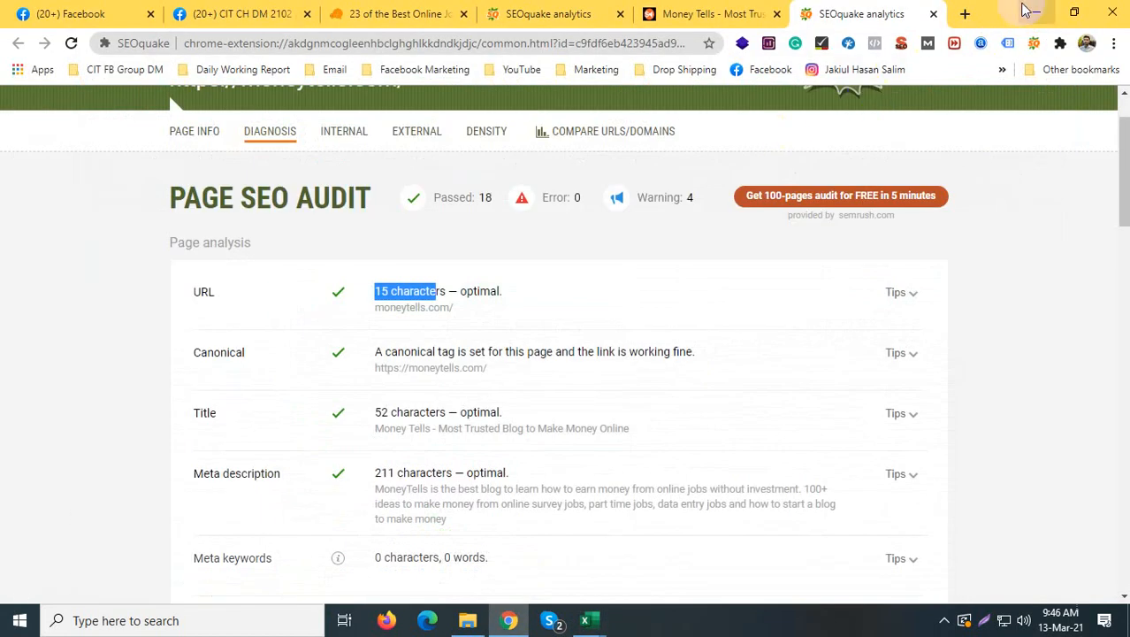
left_click(1035, 12)
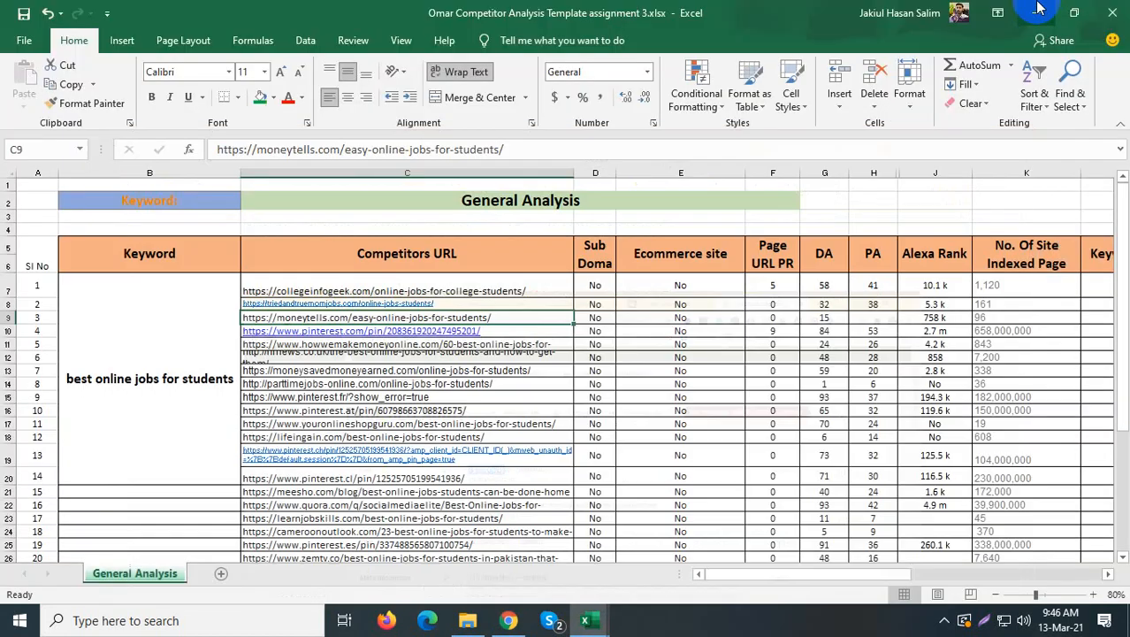
left_click(508, 623)
left_click(223, 13)
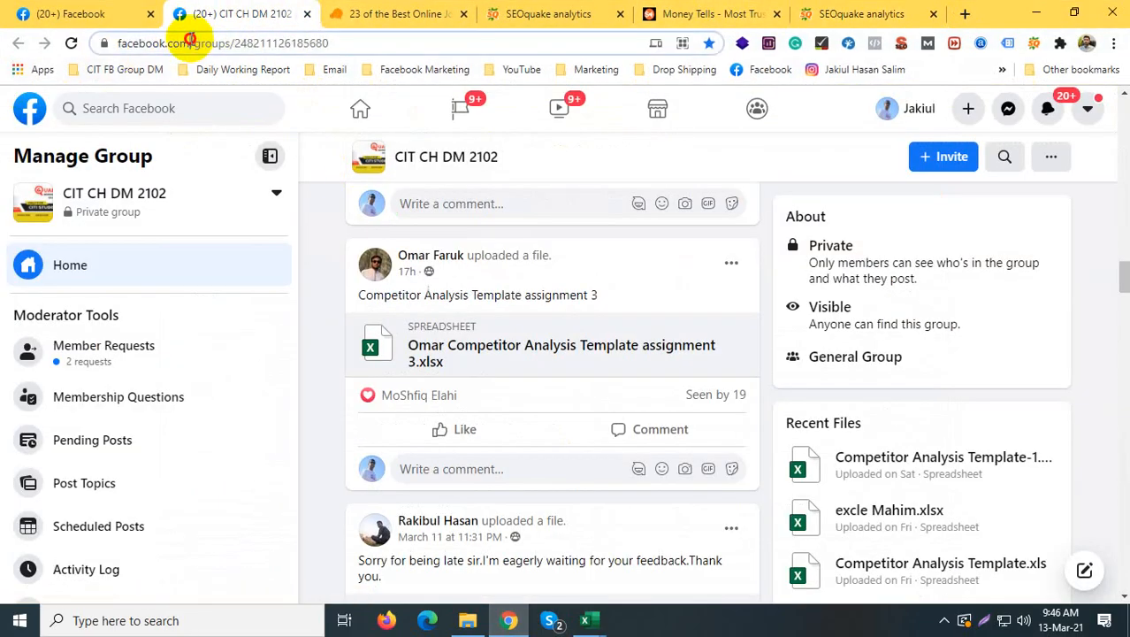
left_click_drag(183, 41, 101, 42)
right_click(158, 46)
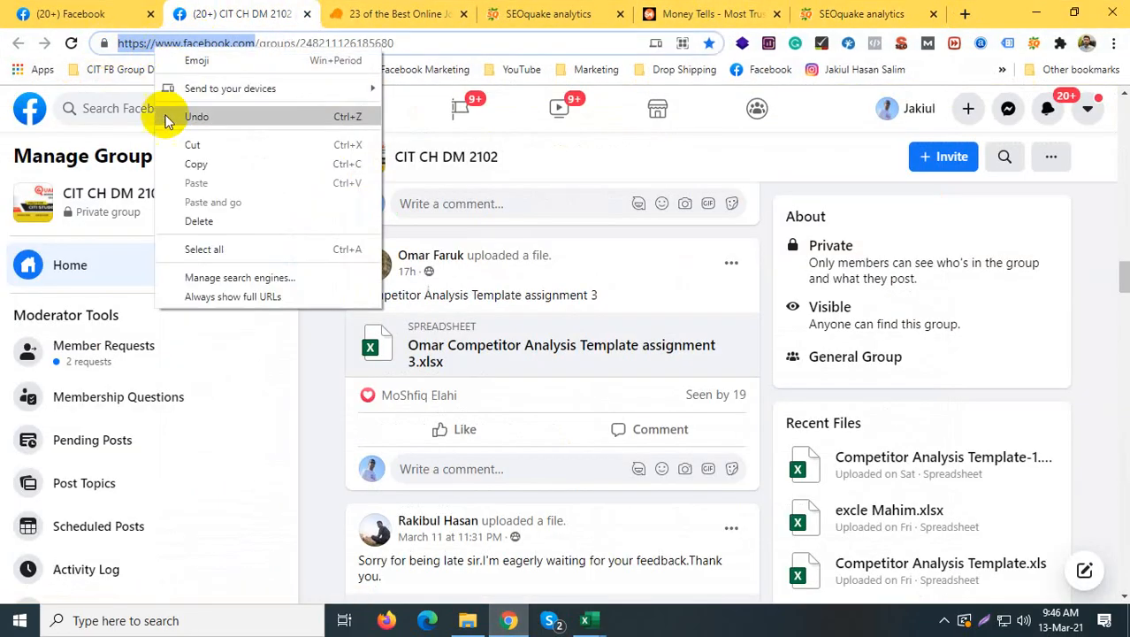
left_click(177, 162)
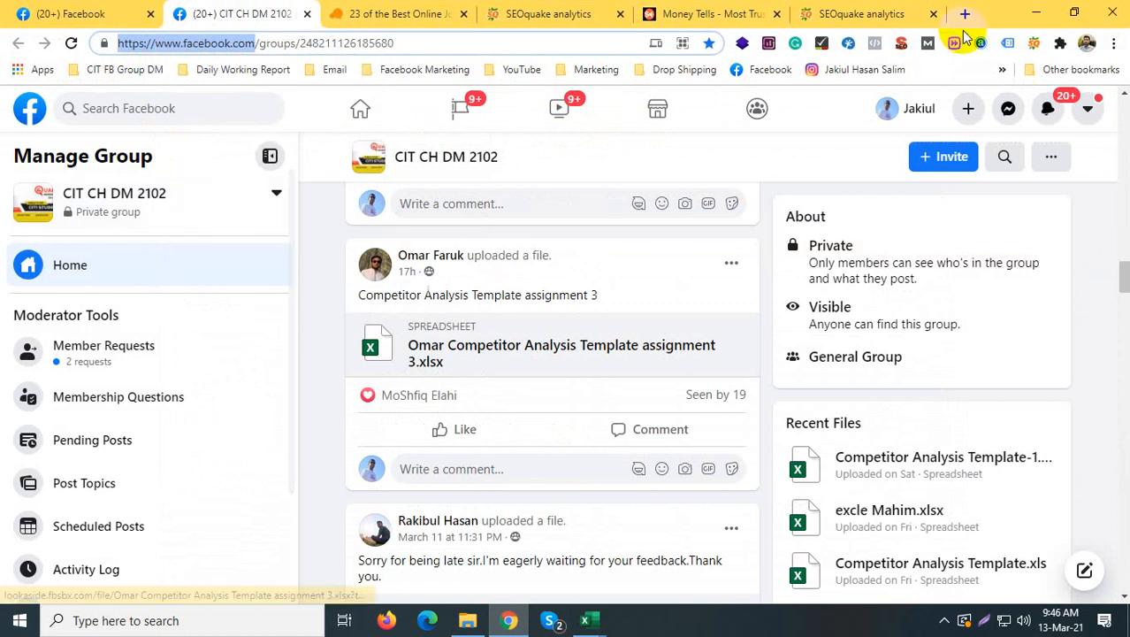
Step: Minimize the open windows, close the Downloads folder and open Photo Retouching Services.docx from the desktop in a maximized Word window
left_click(1040, 11)
left_click(1028, 14)
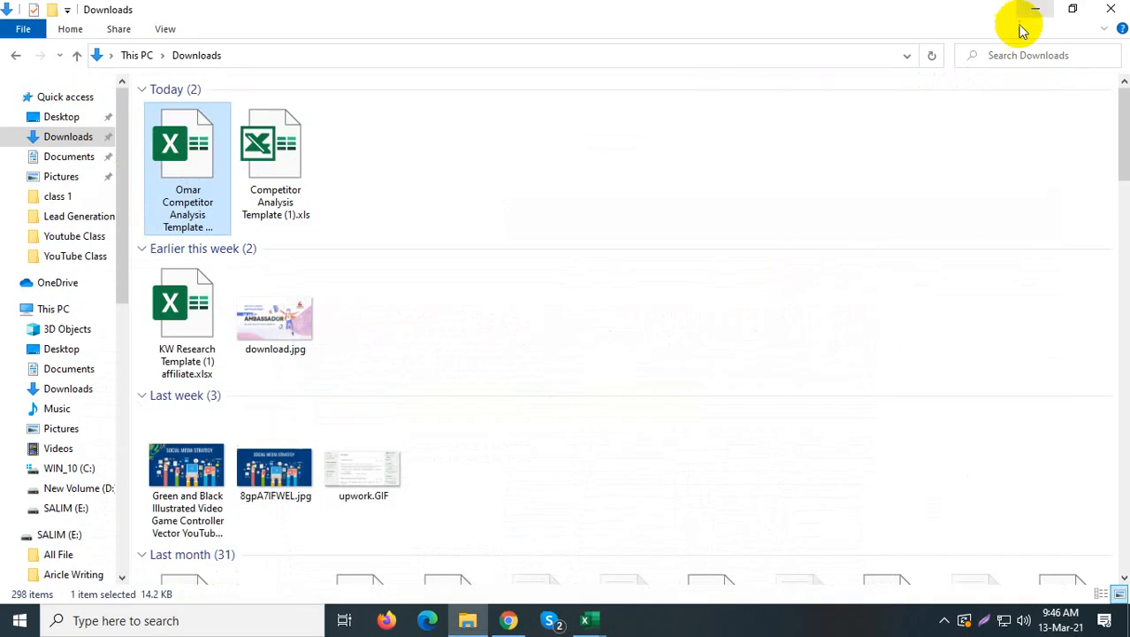
left_click(1105, 10)
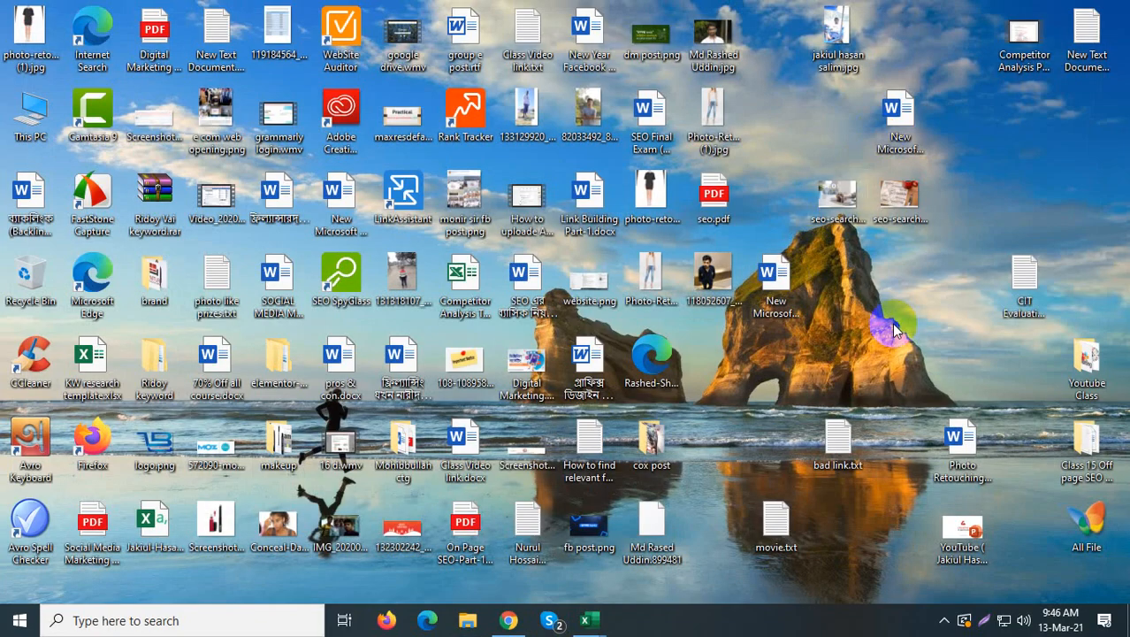
double_click(953, 447)
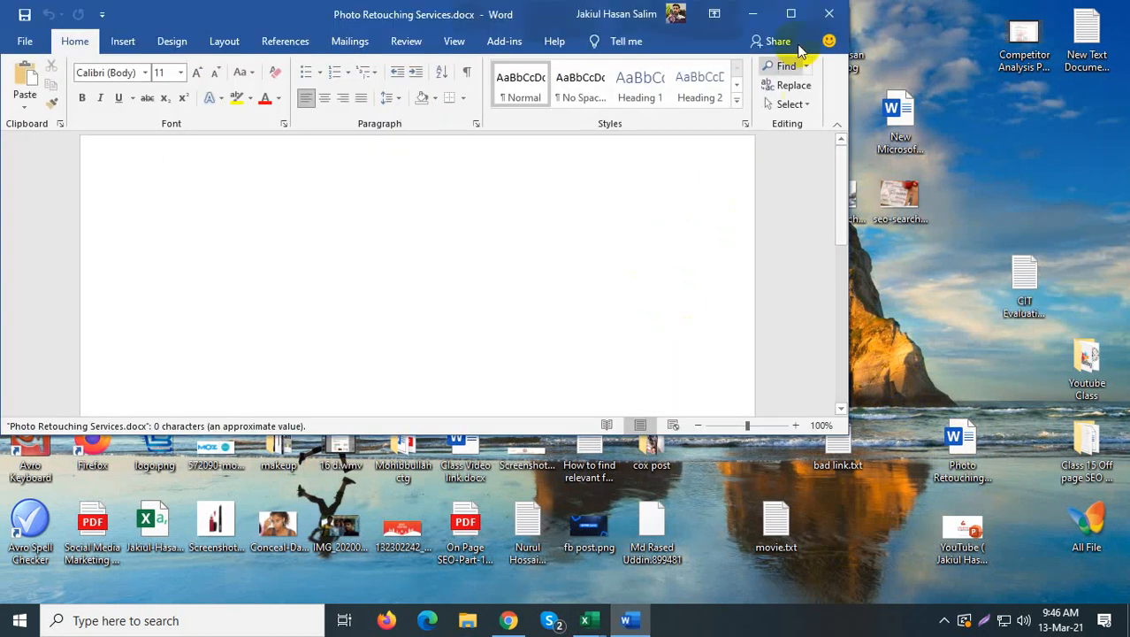
left_click(790, 14)
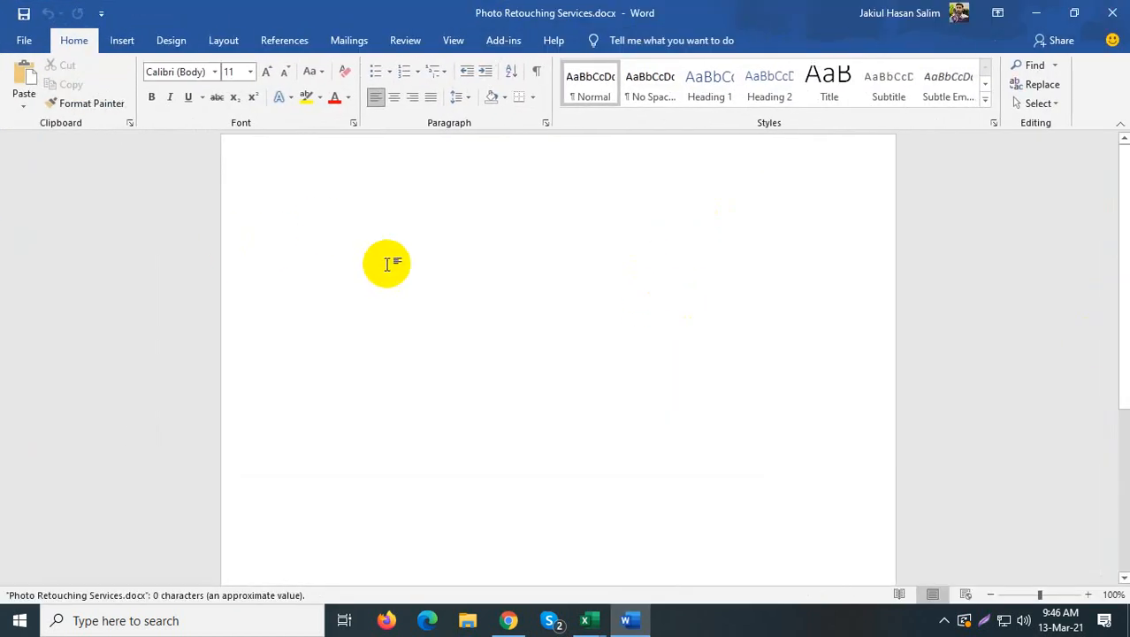
key("ctrl+v")
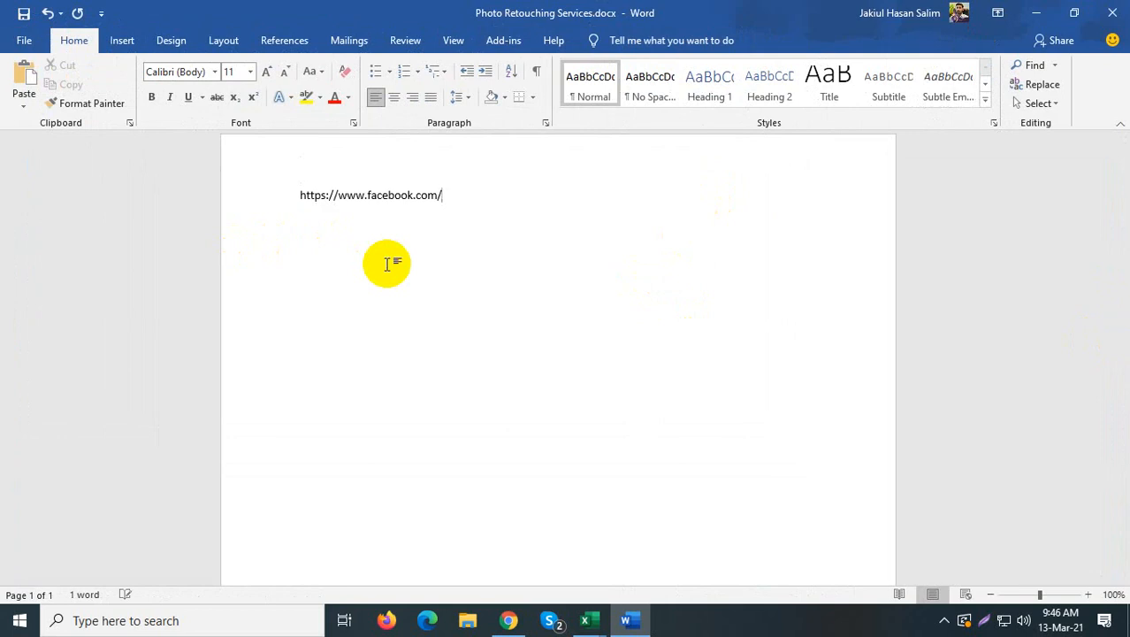
mouse_move(442, 197)
left_mouse_down()
mouse_move(430, 195)
mouse_move(442, 197)
left_mouse_up()
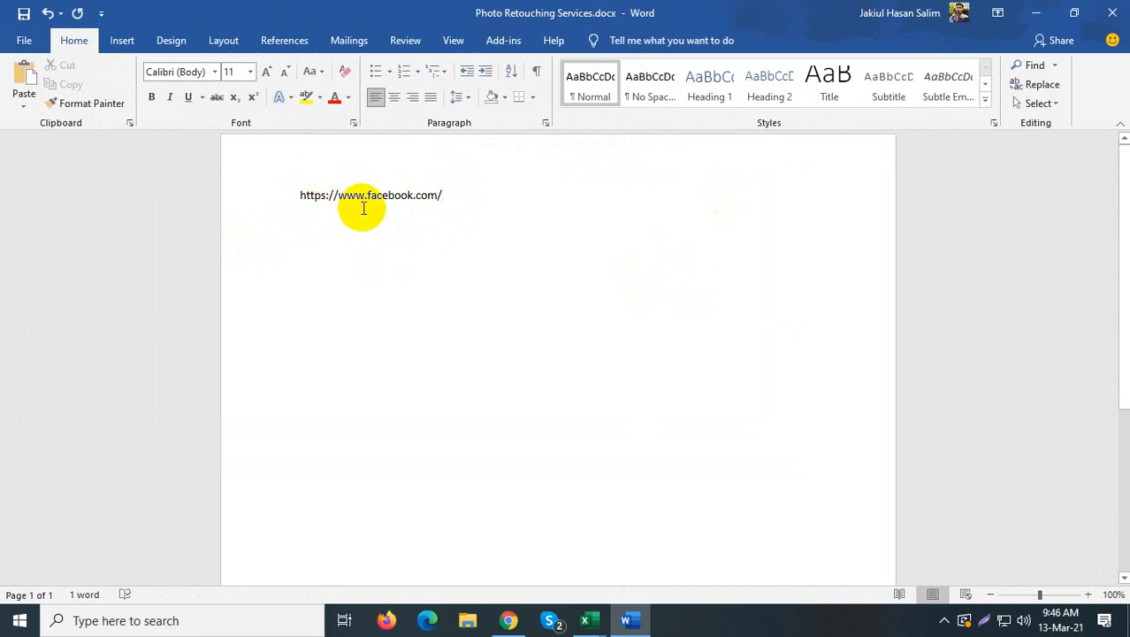
key("Return")
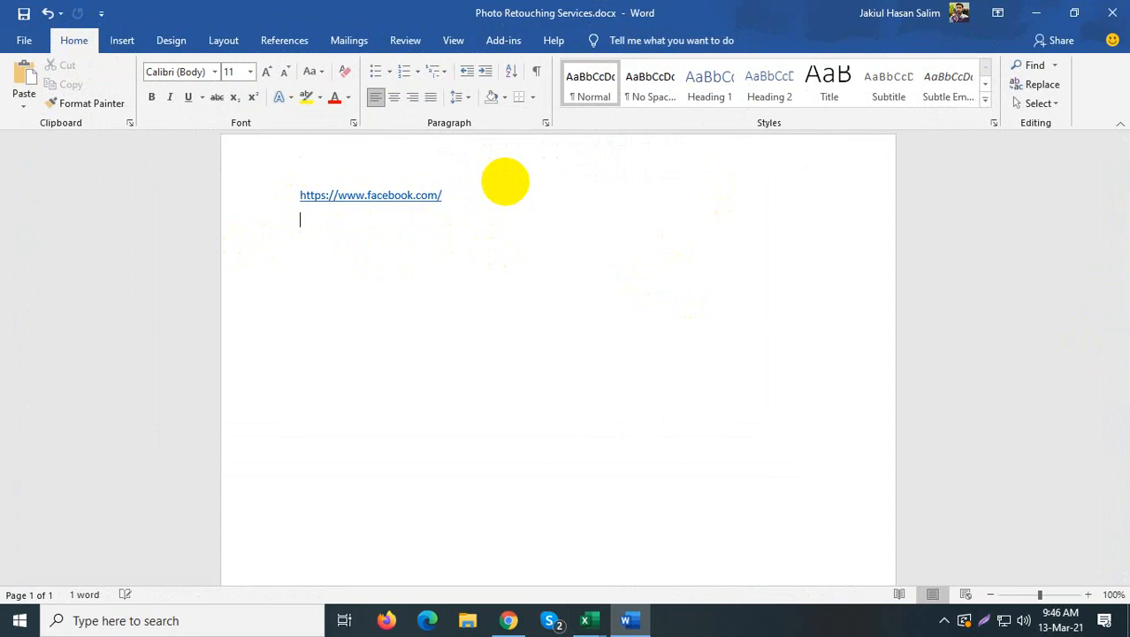
key("ctrl+v")
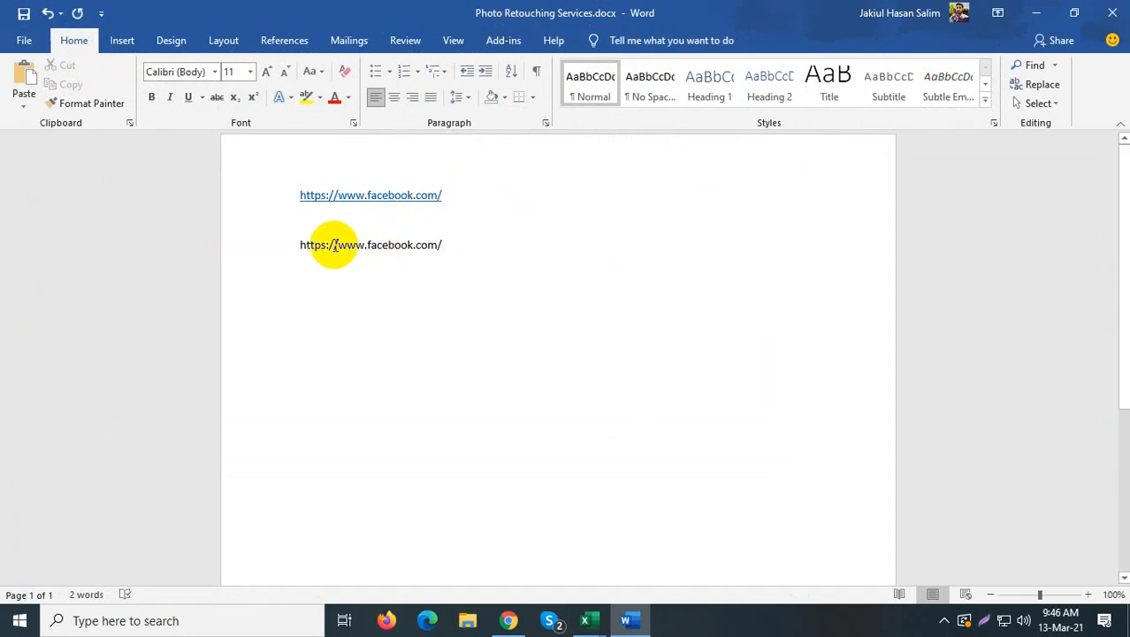
left_click_drag(337, 244, 284, 242)
key("Delete")
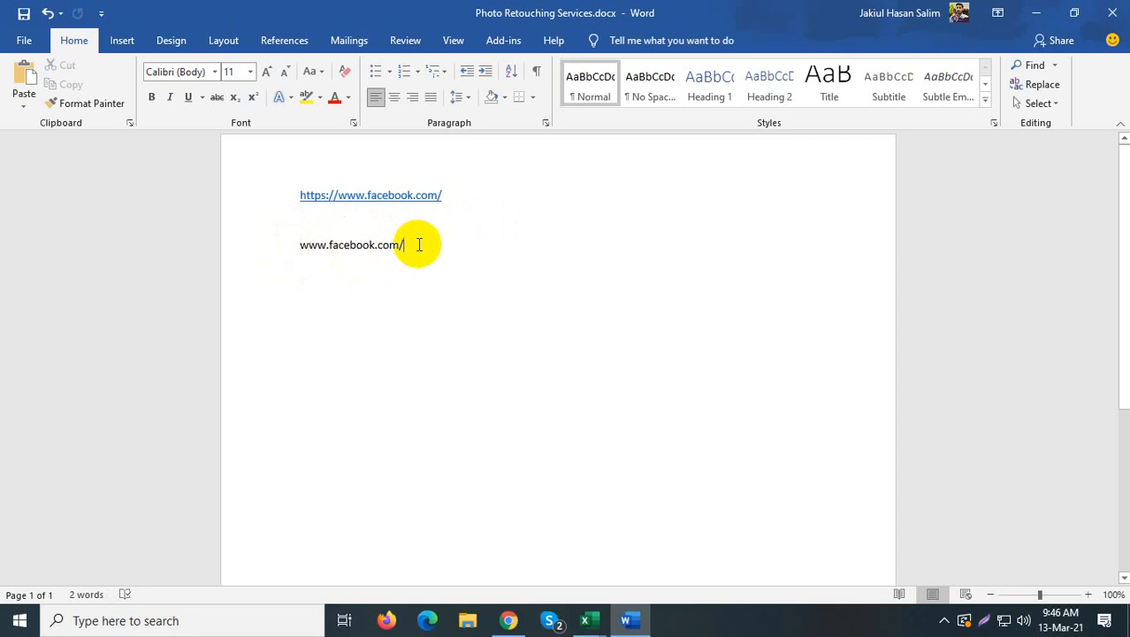
key("Return")
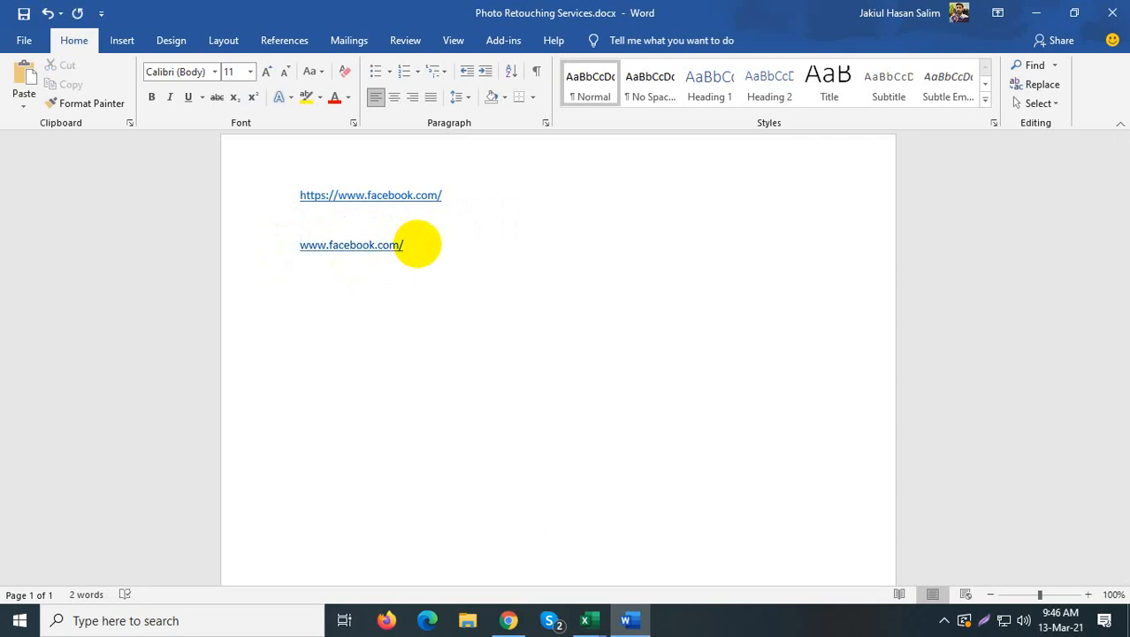
Step: Add a third copy of the address shortened to facebook.com/ and a fourth line reading fb.com
key("ctrl+v")
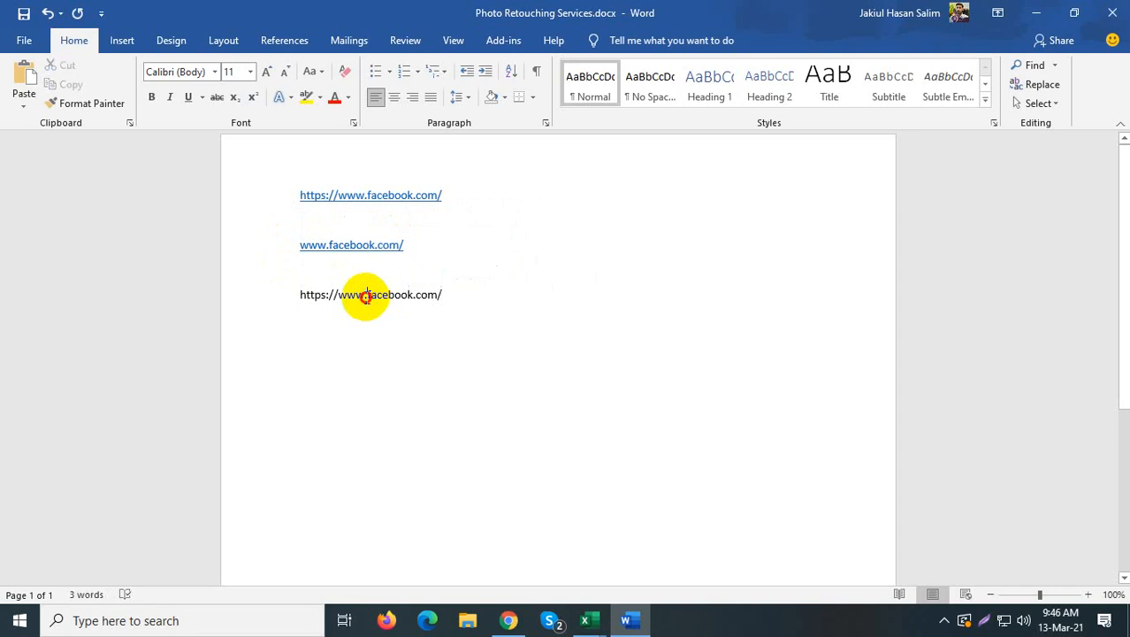
left_click_drag(367, 295, 300, 298)
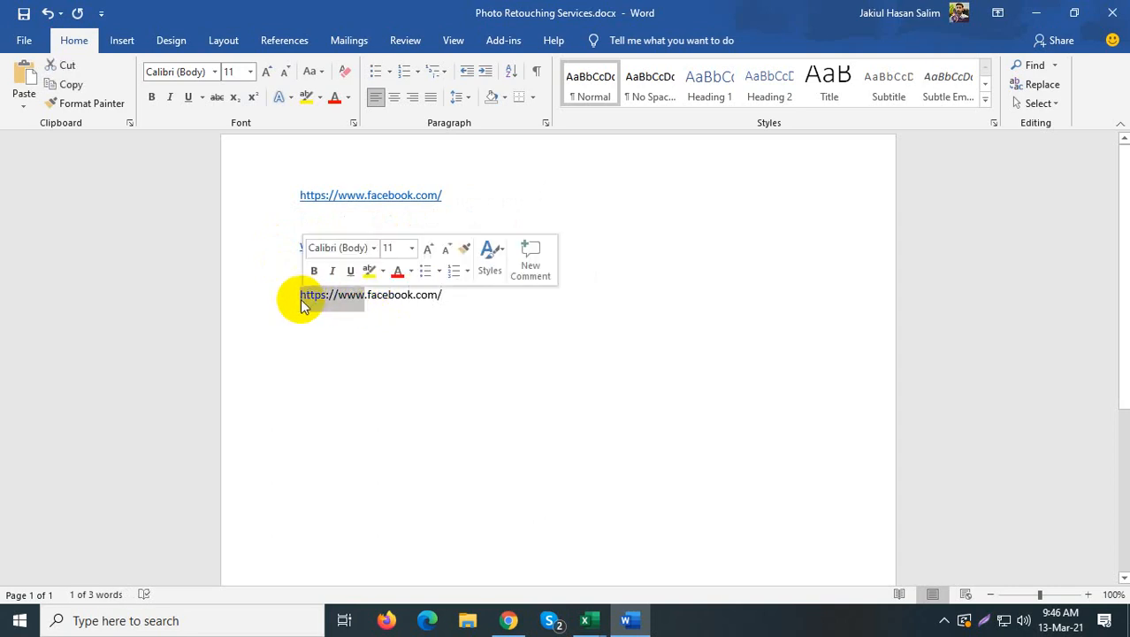
key("Delete")
left_click(303, 298)
key("BackSpace")
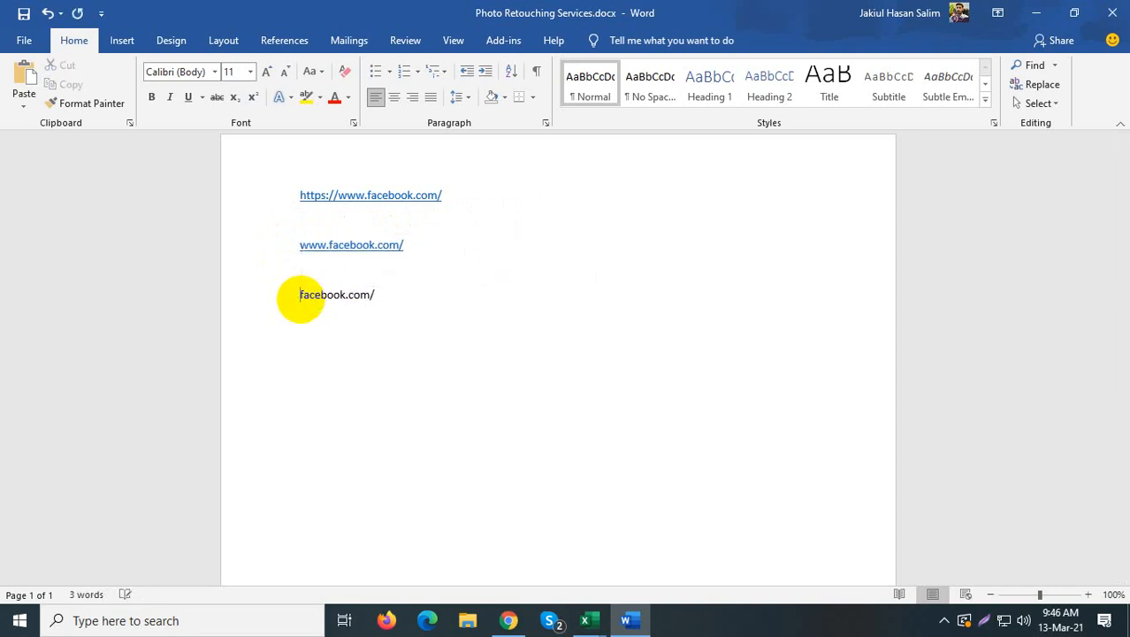
left_click(409, 306)
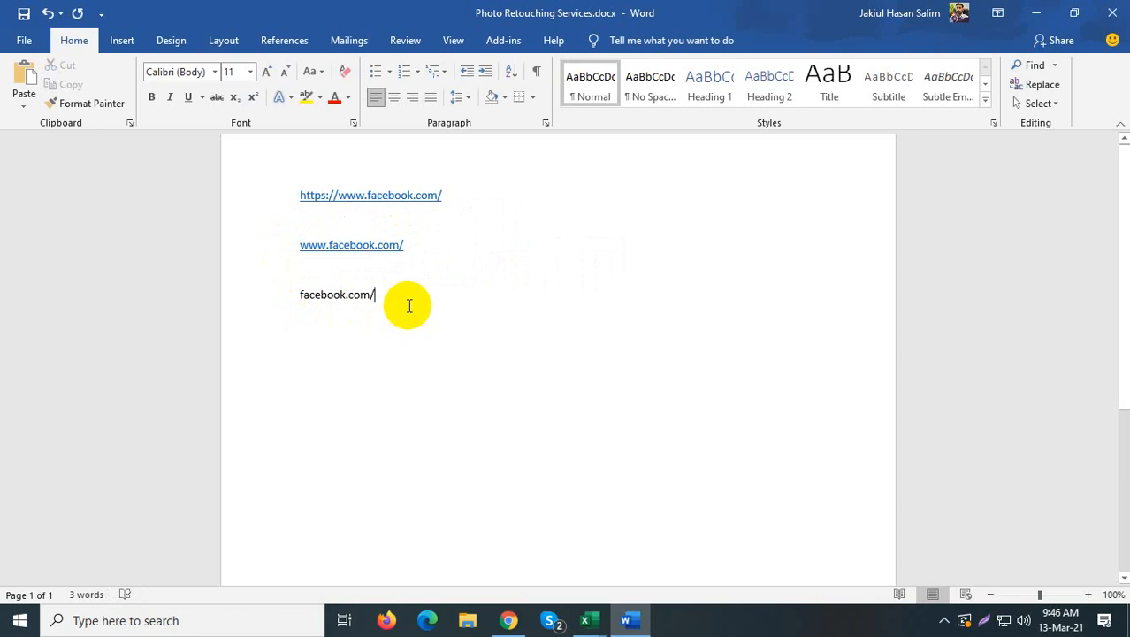
key("Return")
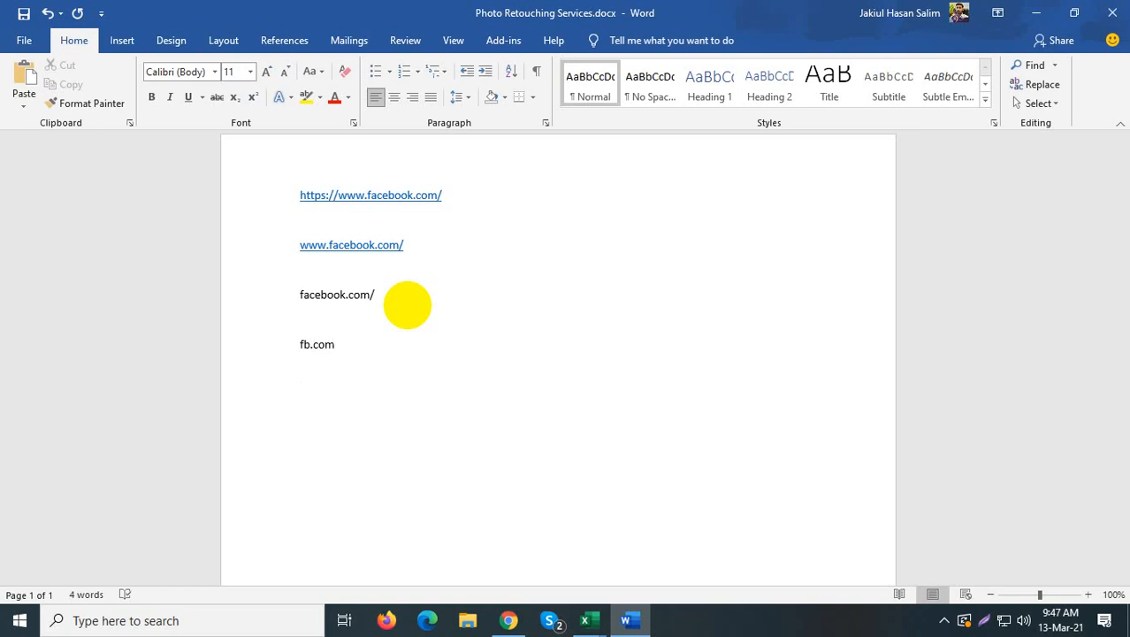
Step: Paste the copied address below fb.com and change its https to http
key("ctrl+v")
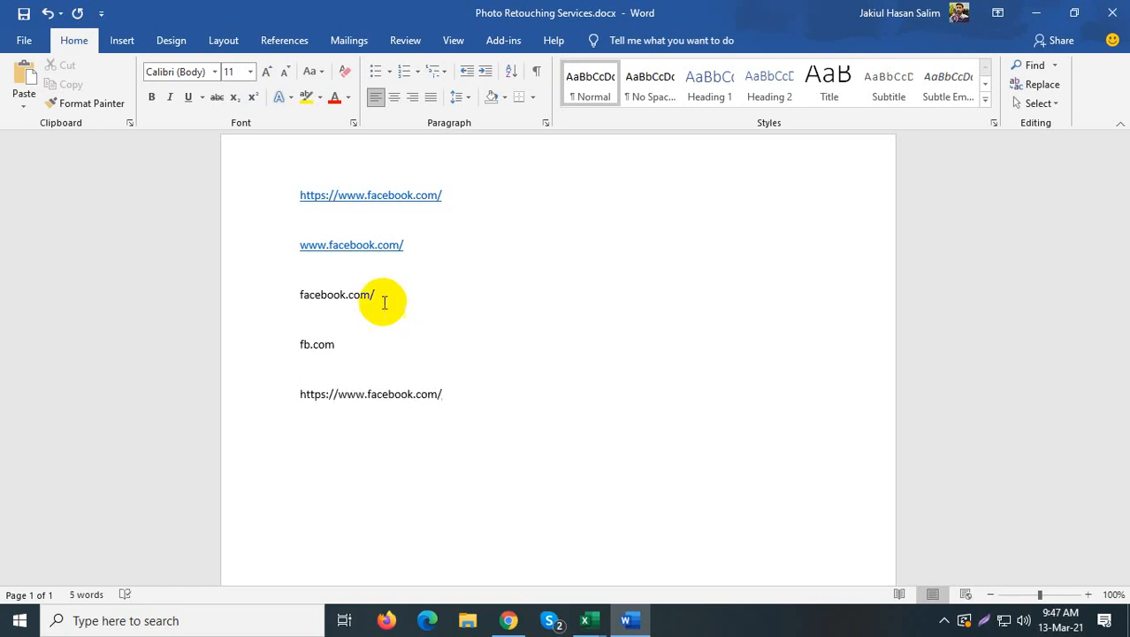
left_click(327, 395)
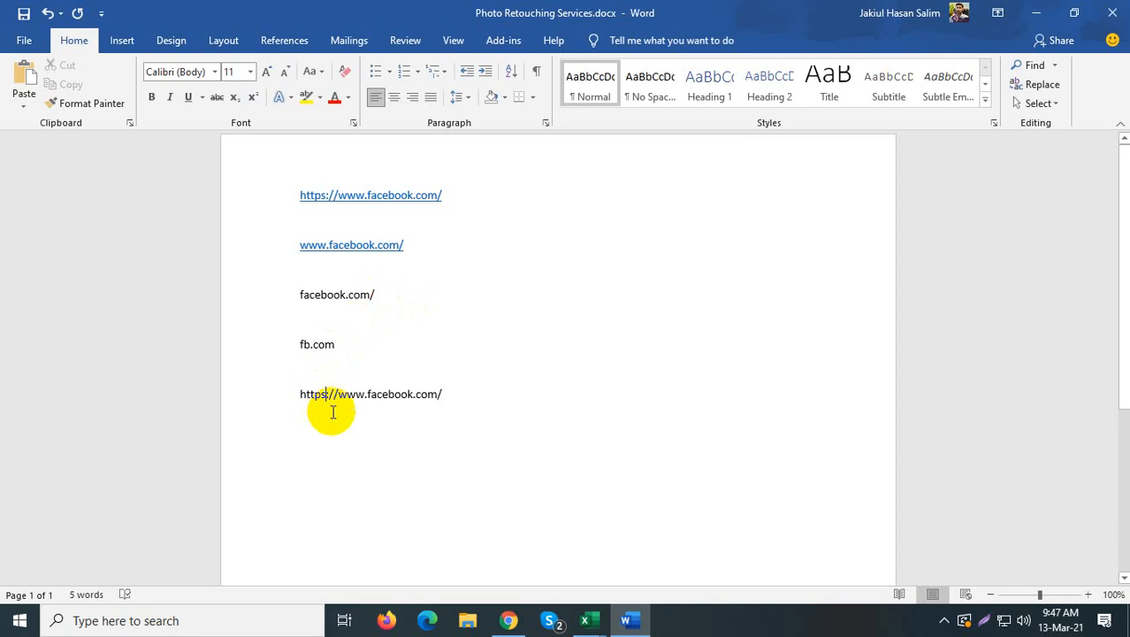
key("BackSpace")
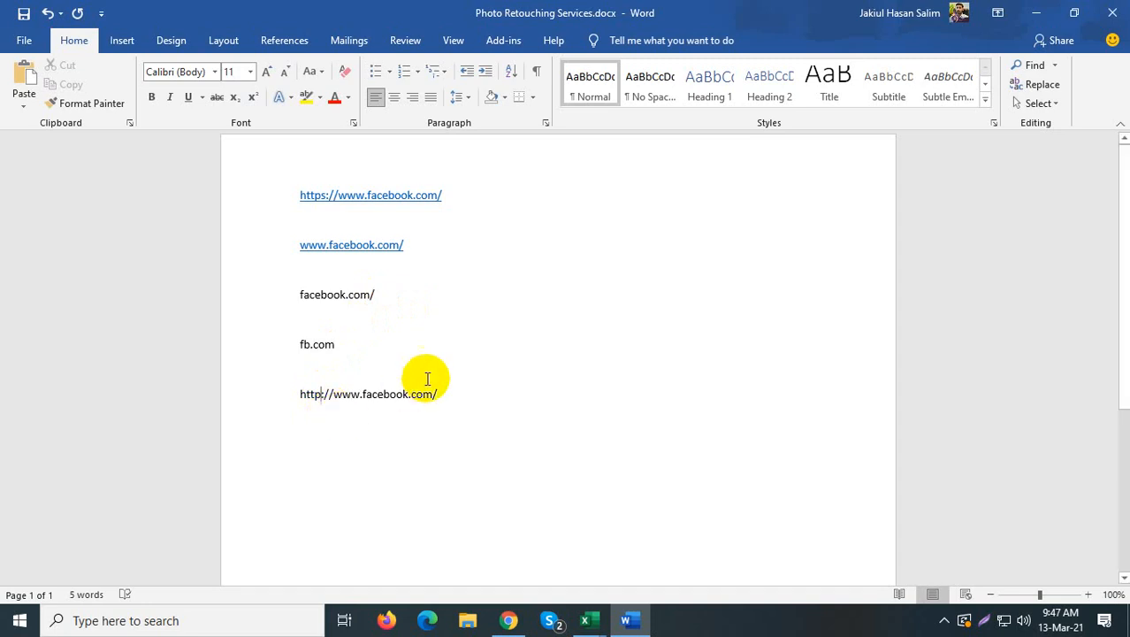
key("Return")
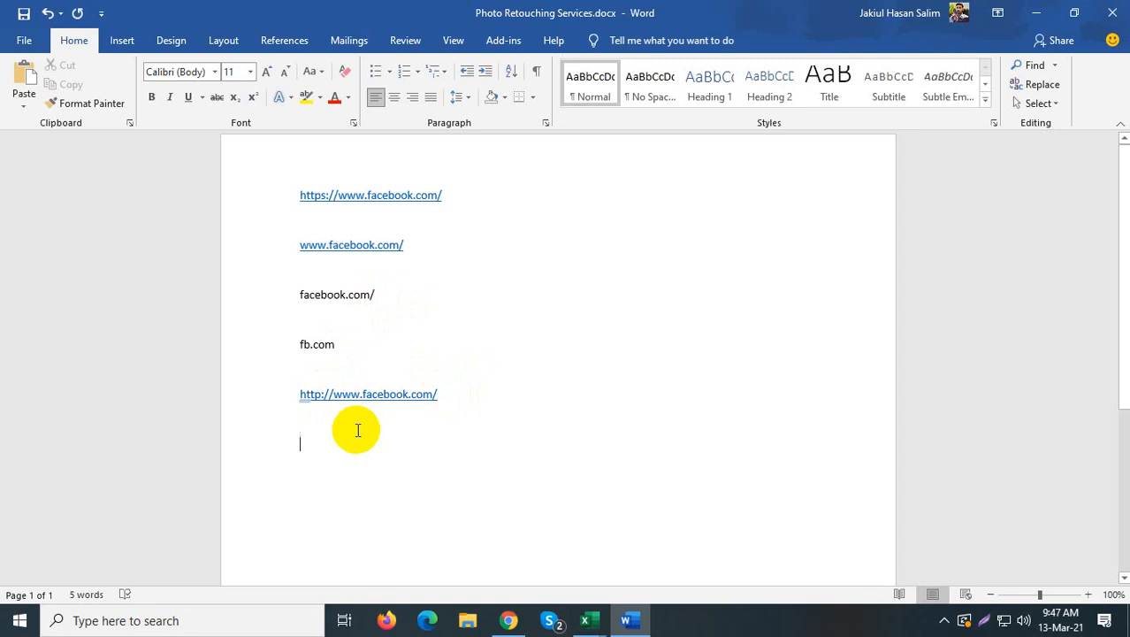
type("https://www.facebook.com/")
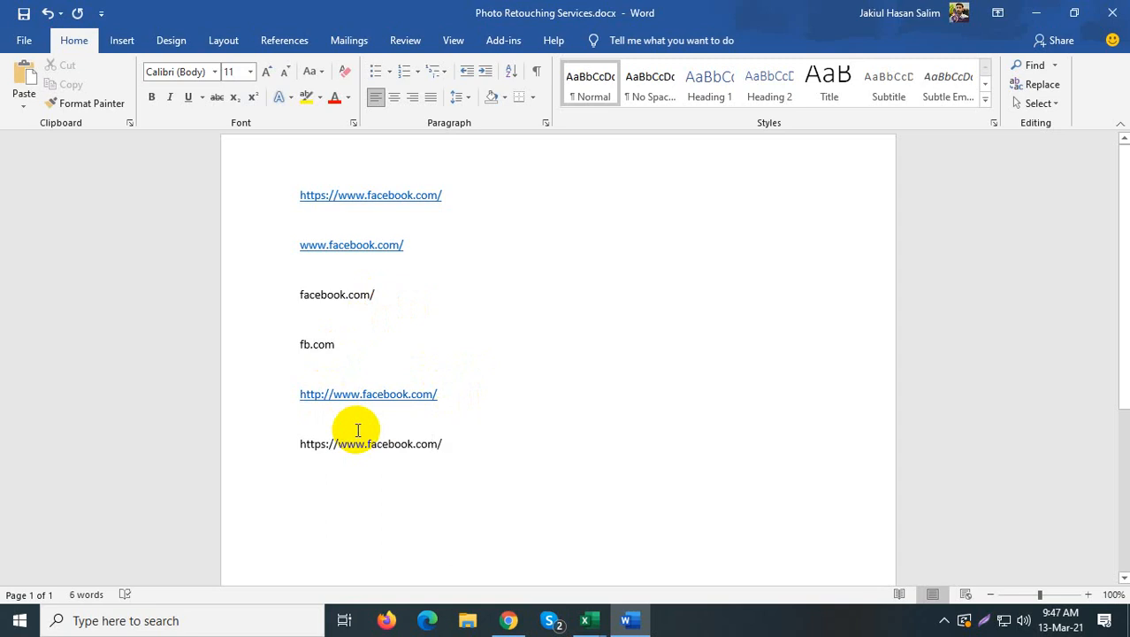
left_click(367, 443)
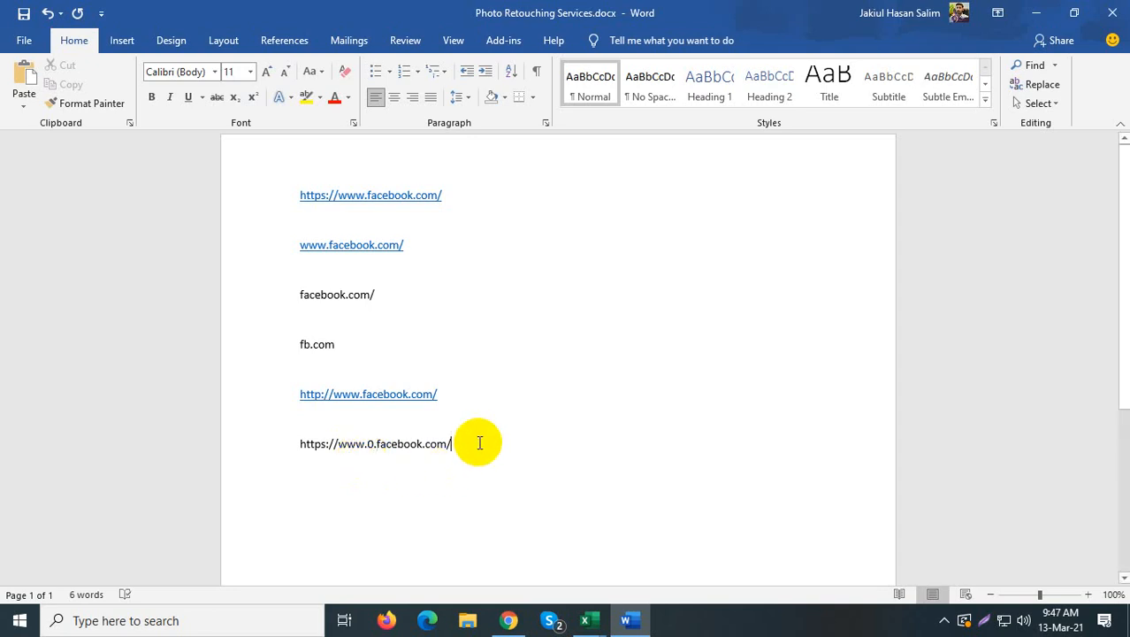
key("Return")
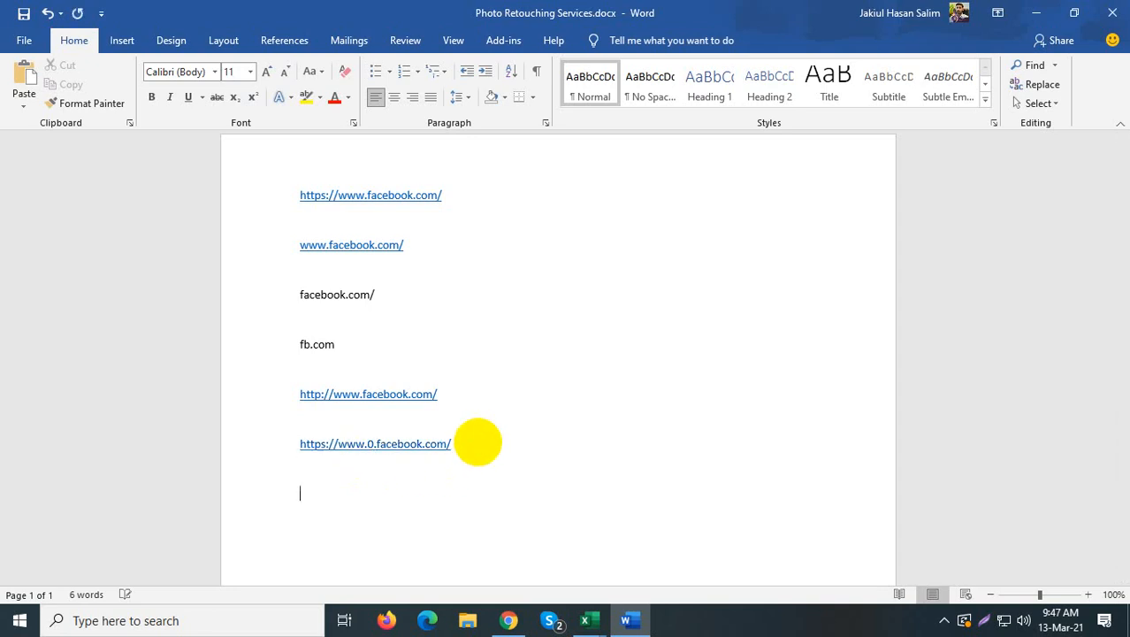
type("https://www.facebook.com/")
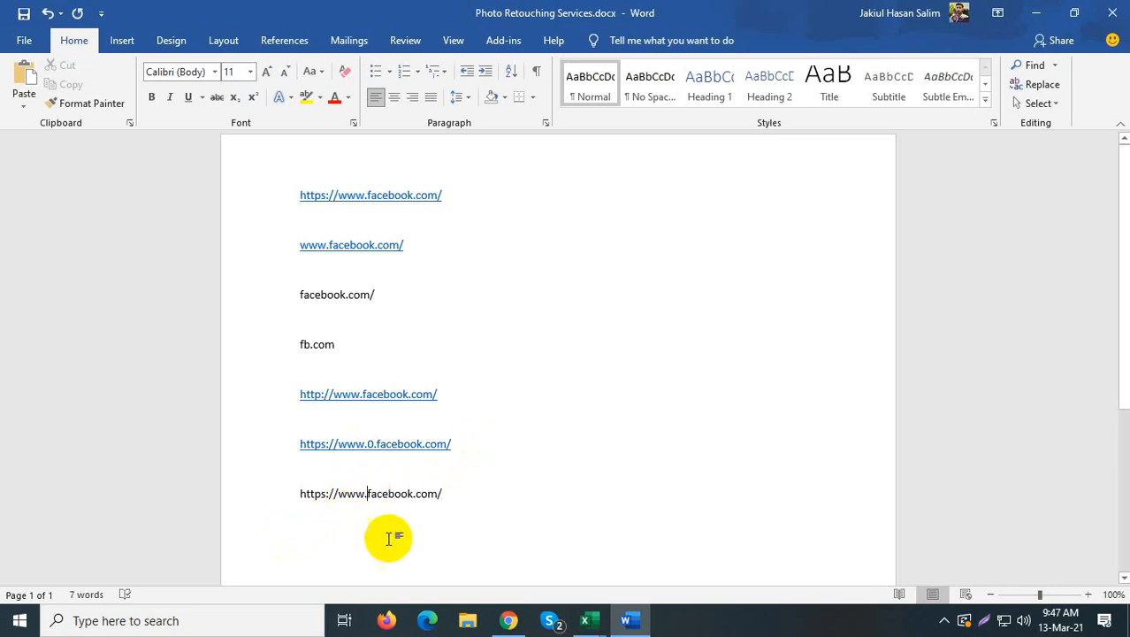
type("web")
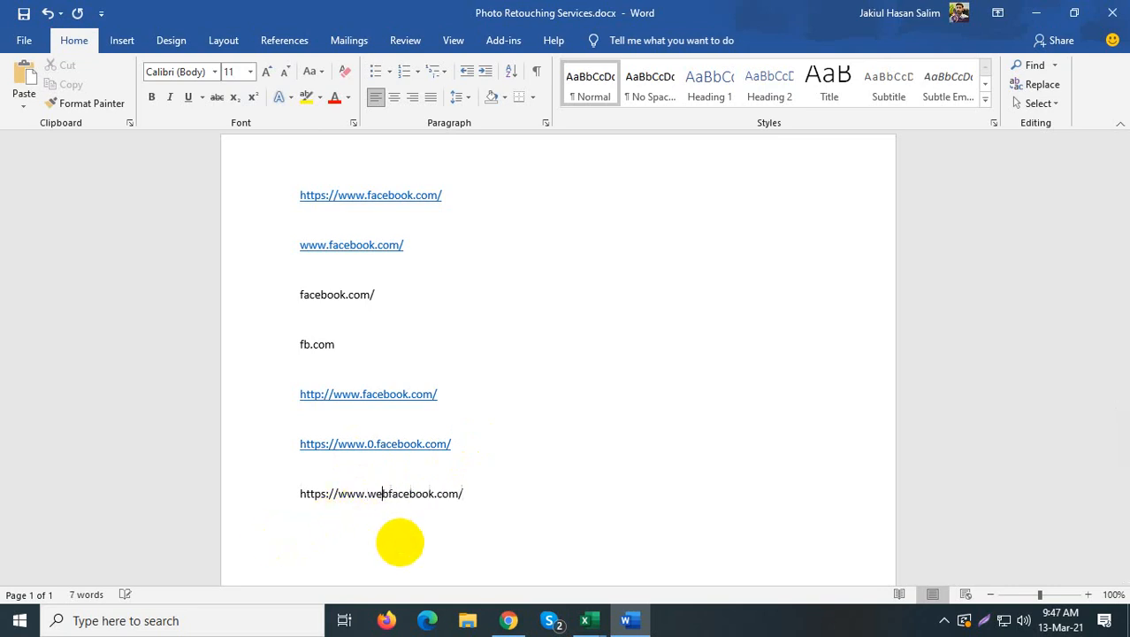
type(".")
left_click(505, 491)
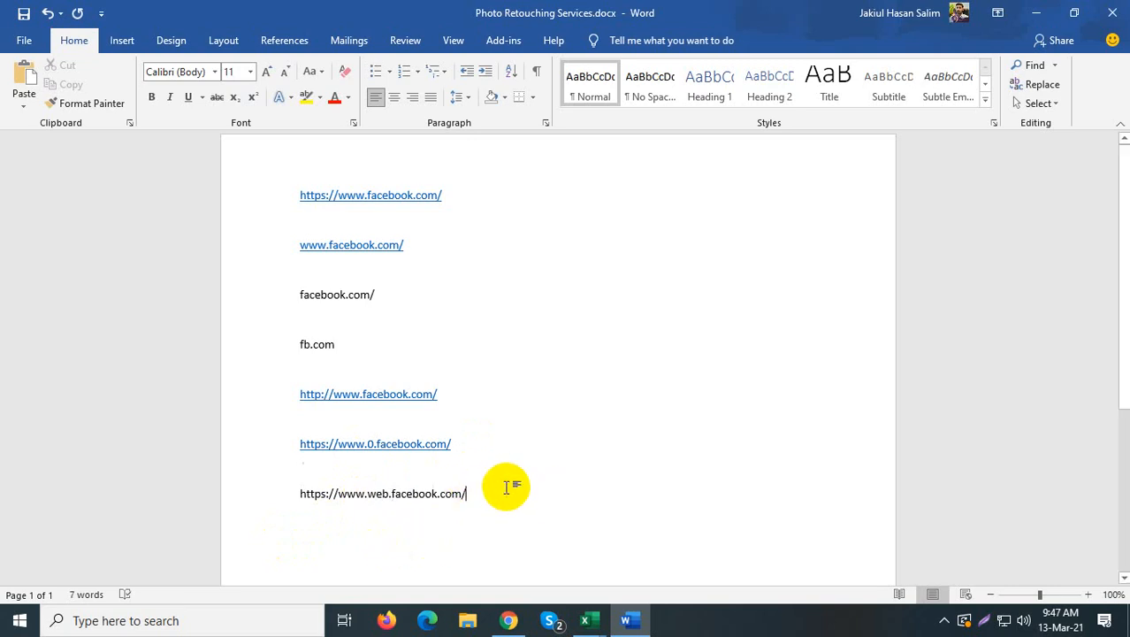
key("Return")
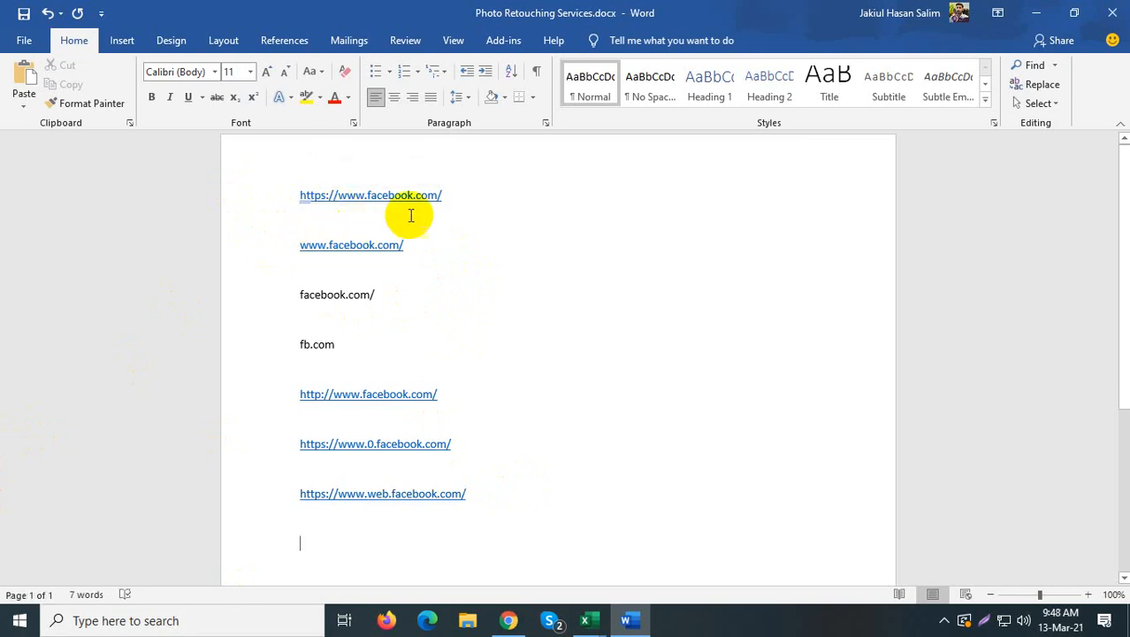
Step: Highlight the first address, check the Facebook group page's connection information in Chrome, and return to the Word document
left_click_drag(454, 202, 305, 195)
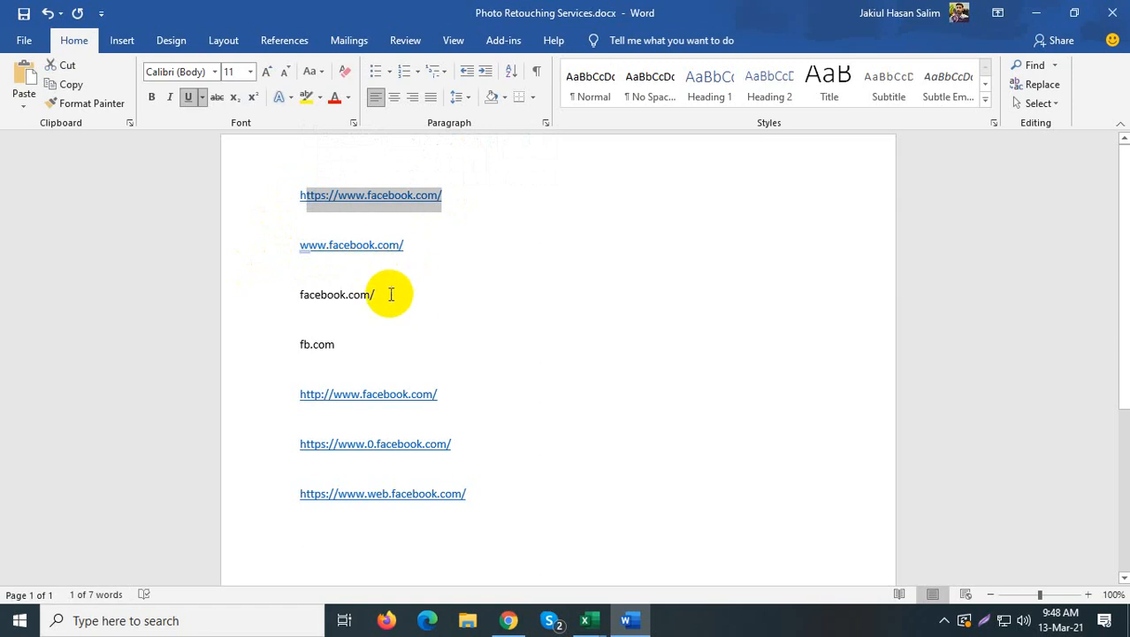
left_click(301, 295)
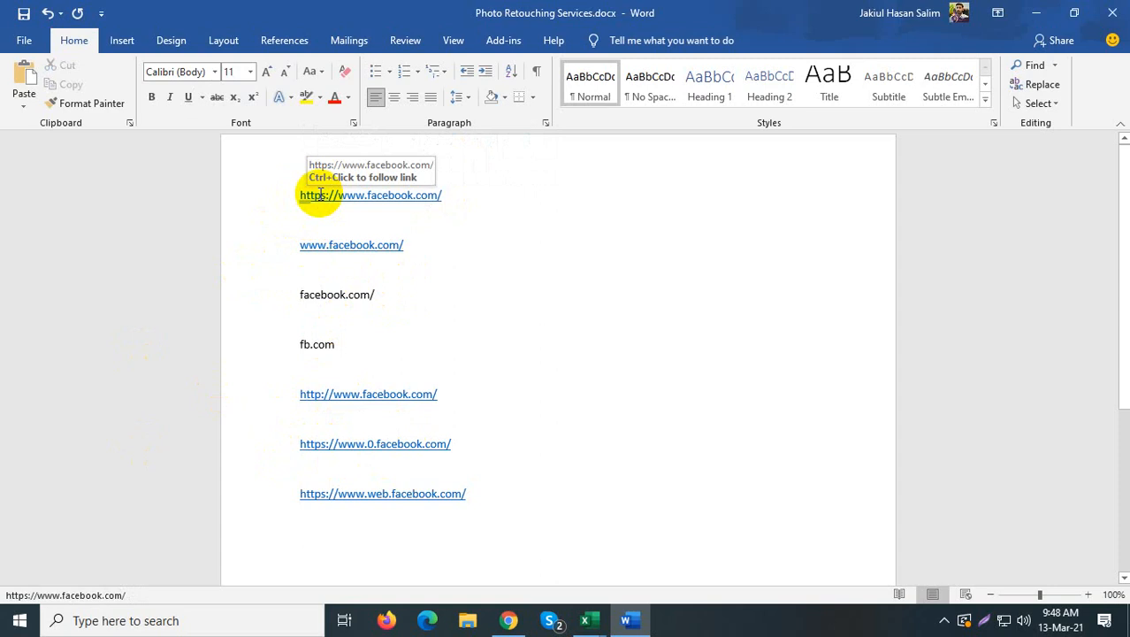
left_click(509, 620)
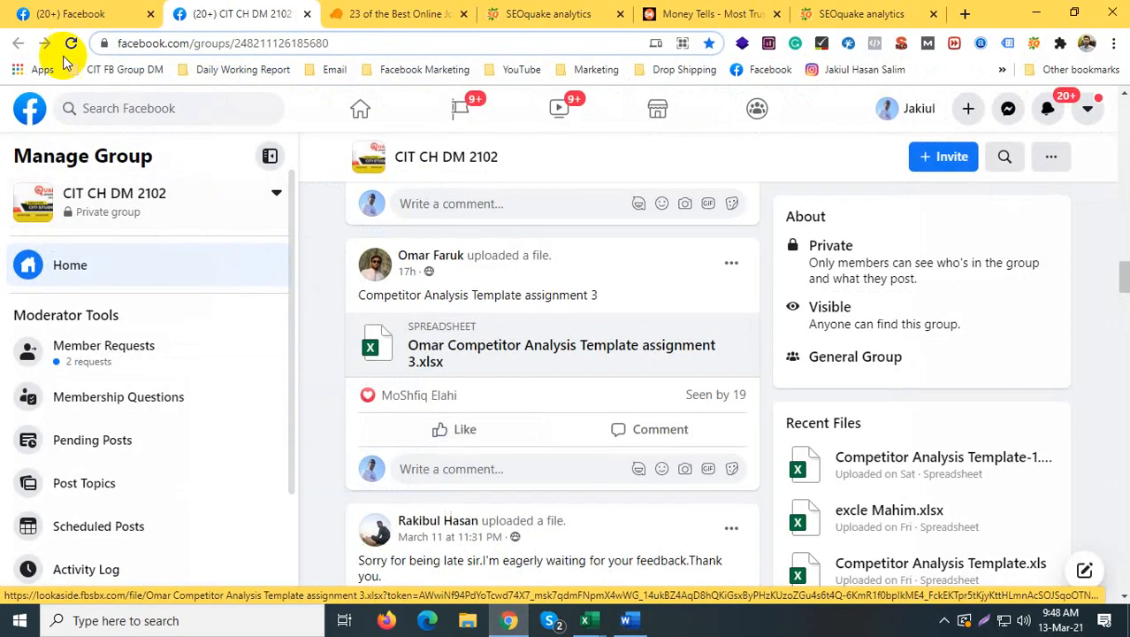
left_click(103, 44)
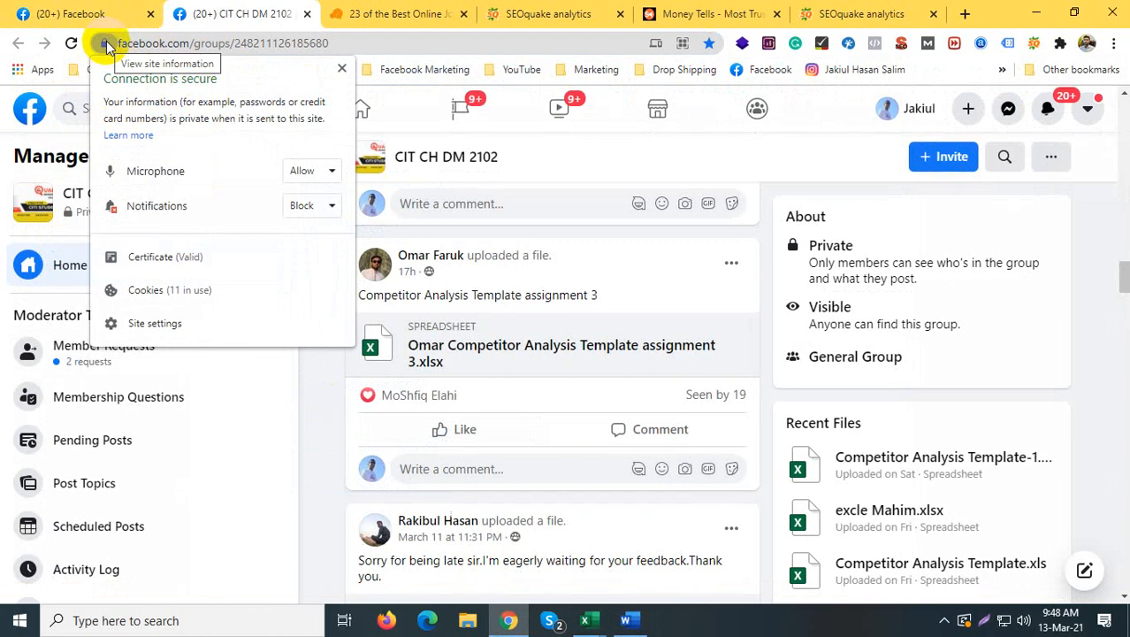
left_click(585, 620)
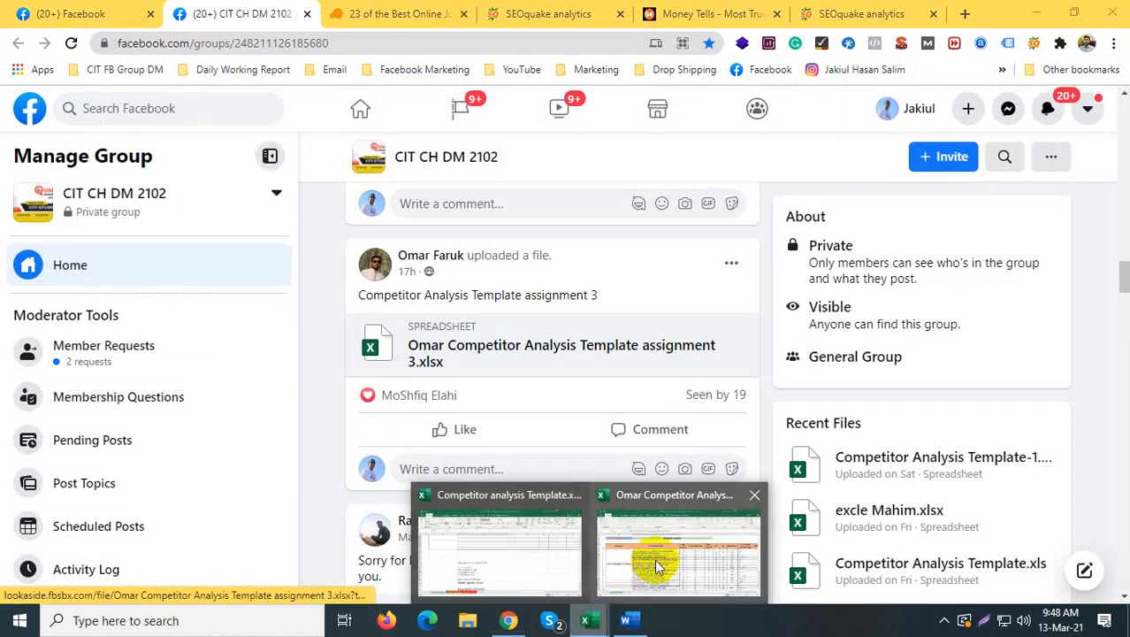
left_click(626, 620)
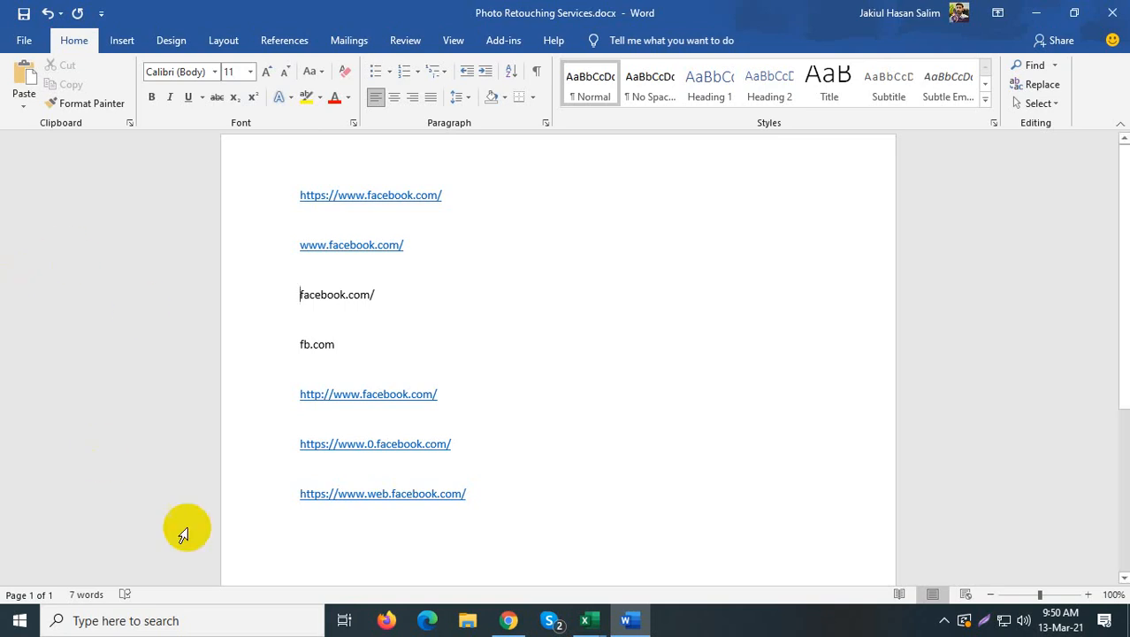
Step: Copy the word Canonical from the SEOquake Diagnosis report for moneytells.com in Chrome
left_click(508, 622)
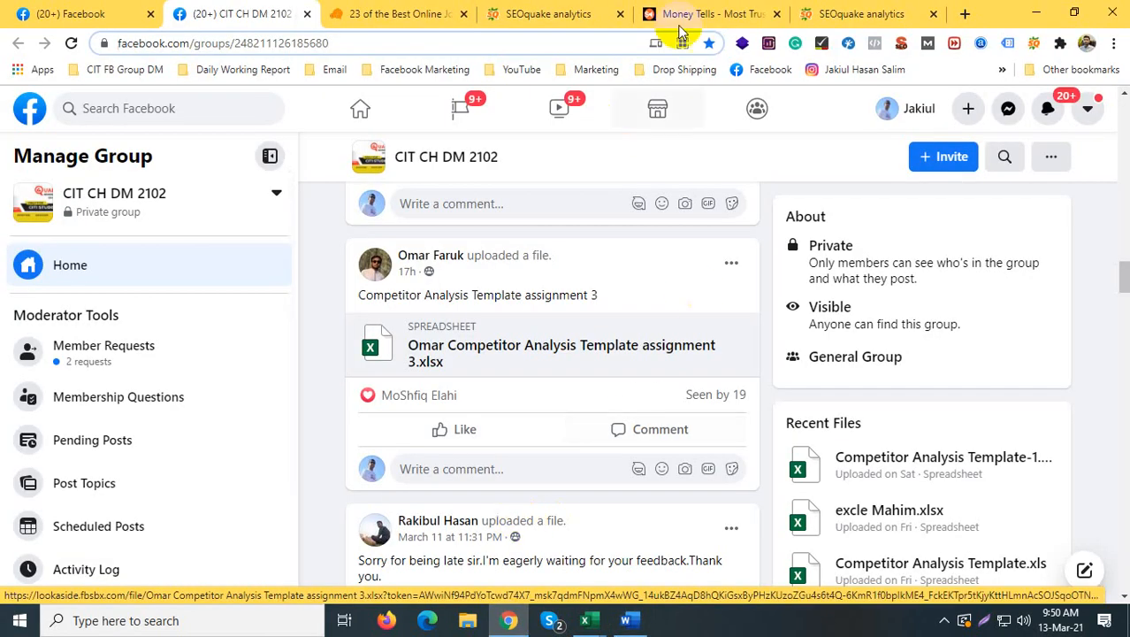
left_click(809, 13)
left_click(203, 353)
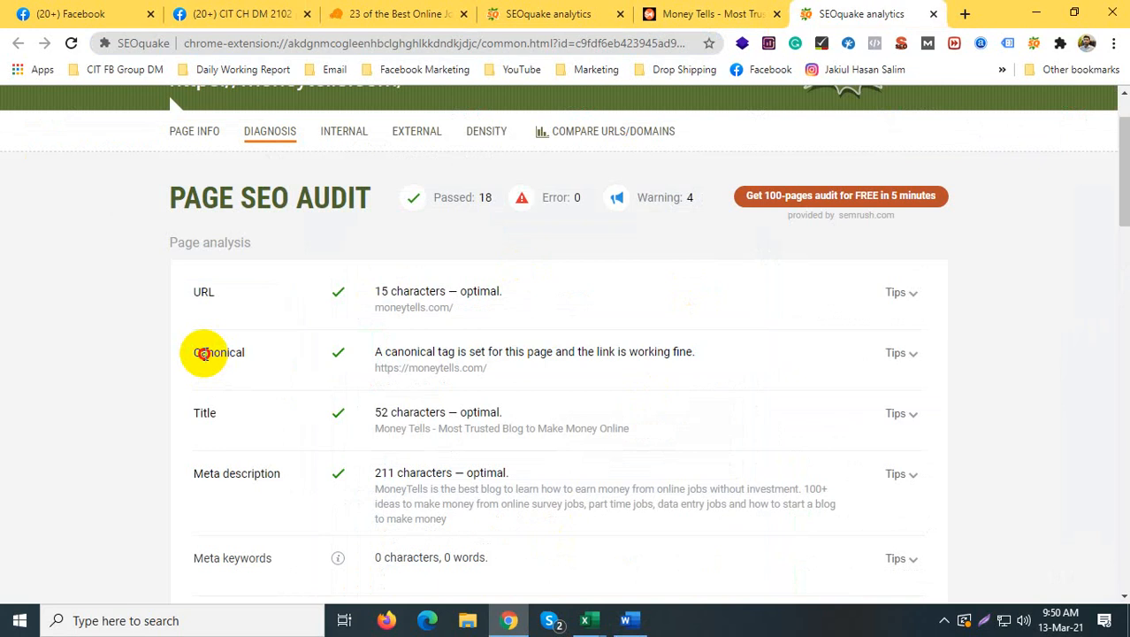
left_click(248, 356)
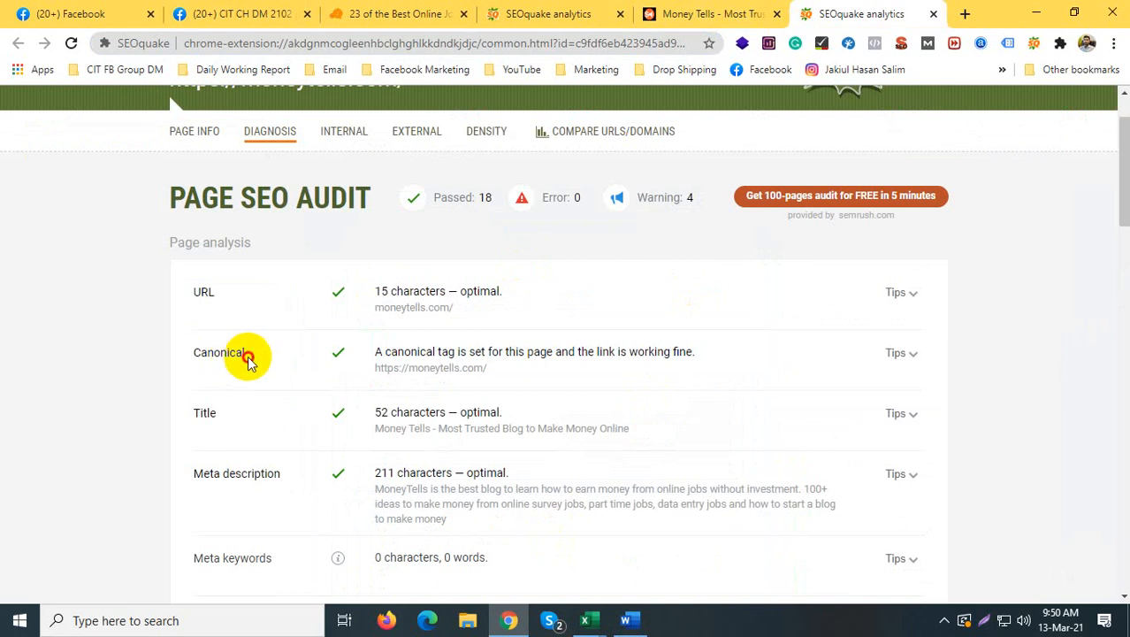
left_click(195, 362)
double_click(195, 359)
key("ctrl+c")
right_click(199, 360)
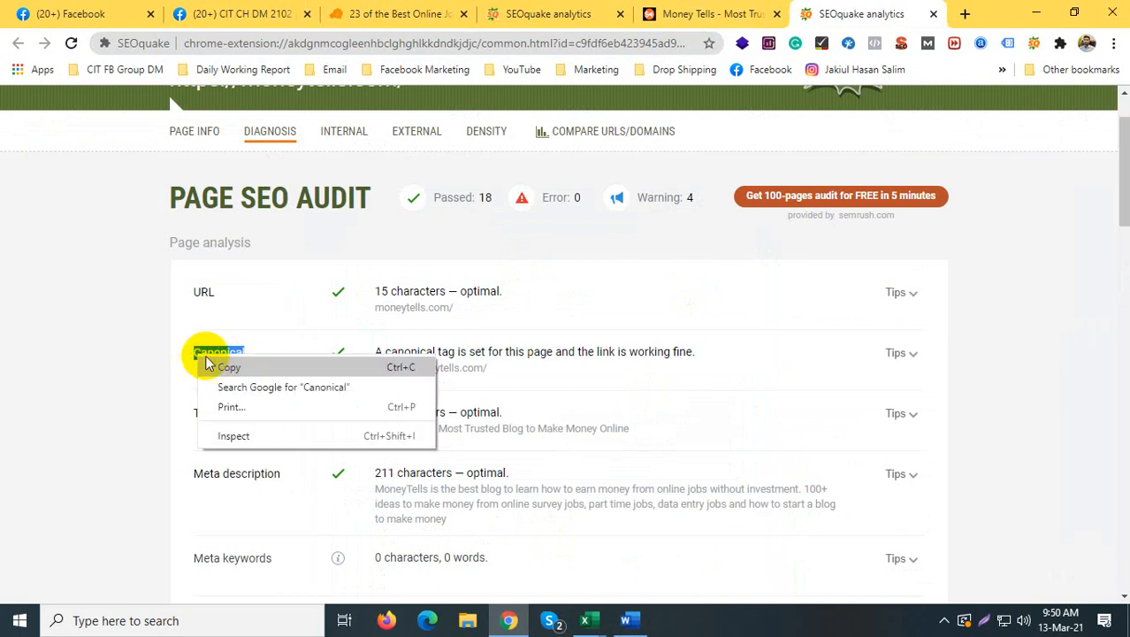
left_click(221, 370)
left_click(225, 355)
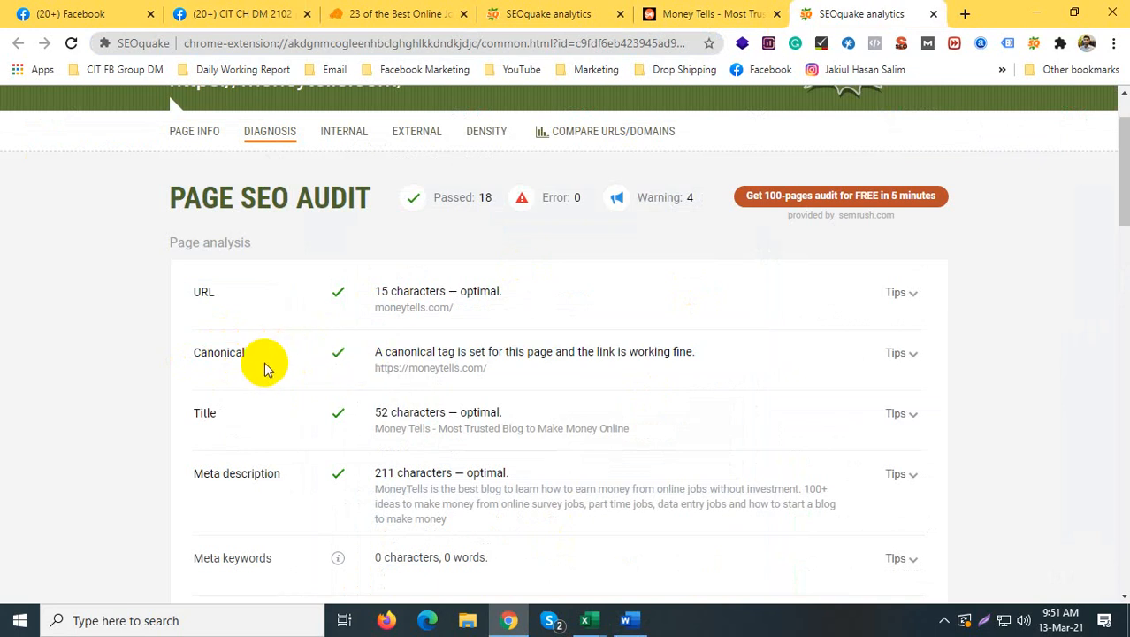
Step: Open the page source of the Money Tells homepage and find the word Canonical in it
left_click(708, 14)
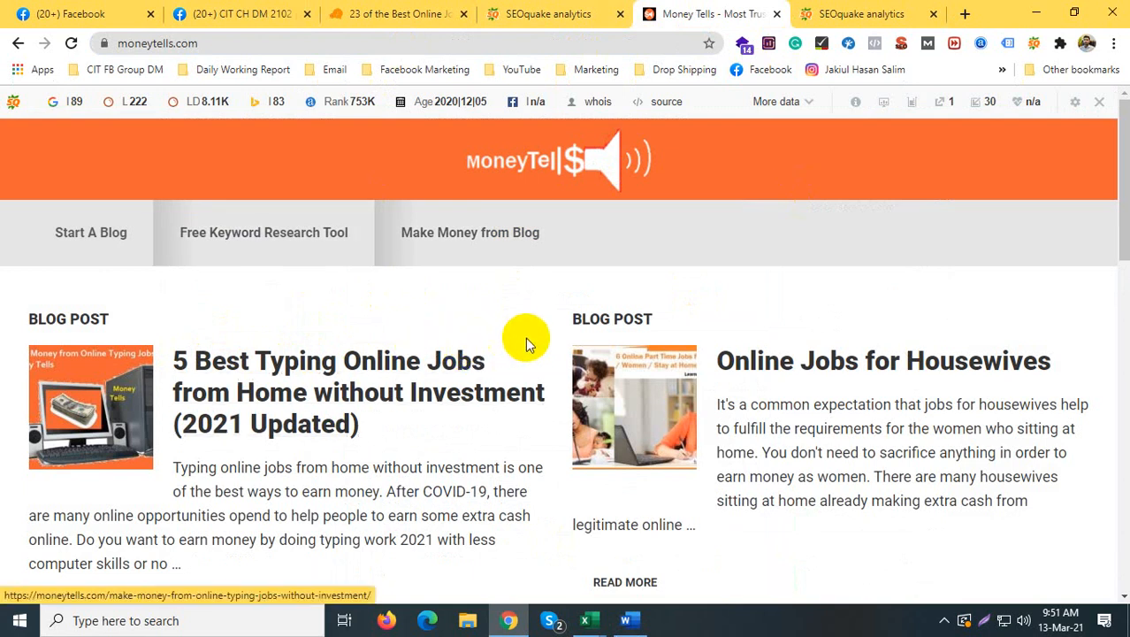
right_click(487, 297)
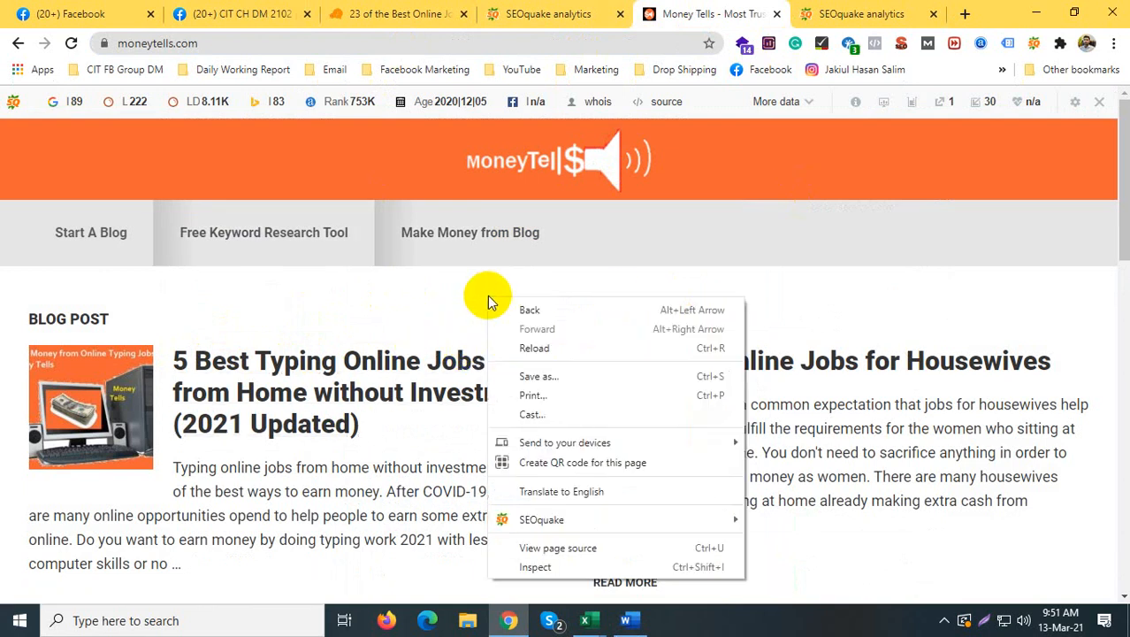
left_click(685, 543)
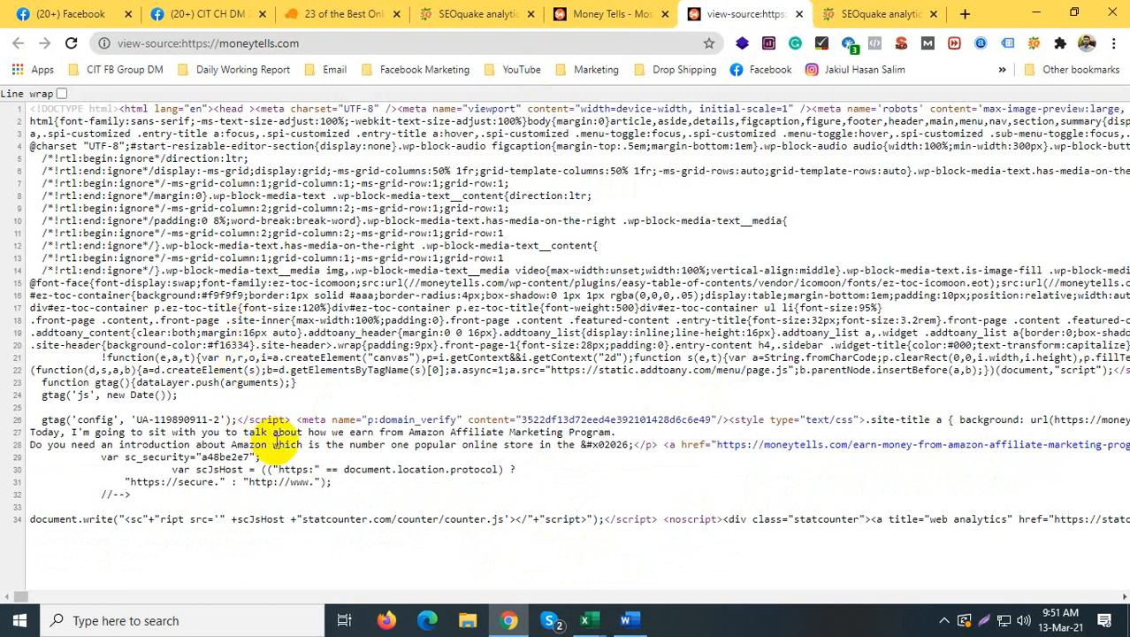
left_click(584, 13)
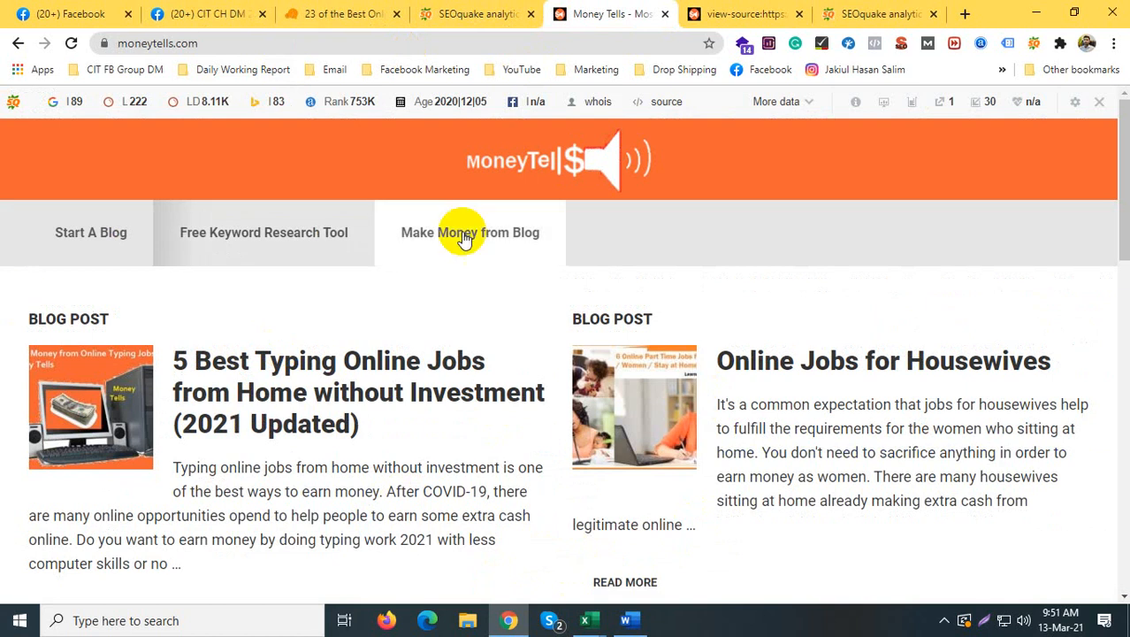
left_click(769, 12)
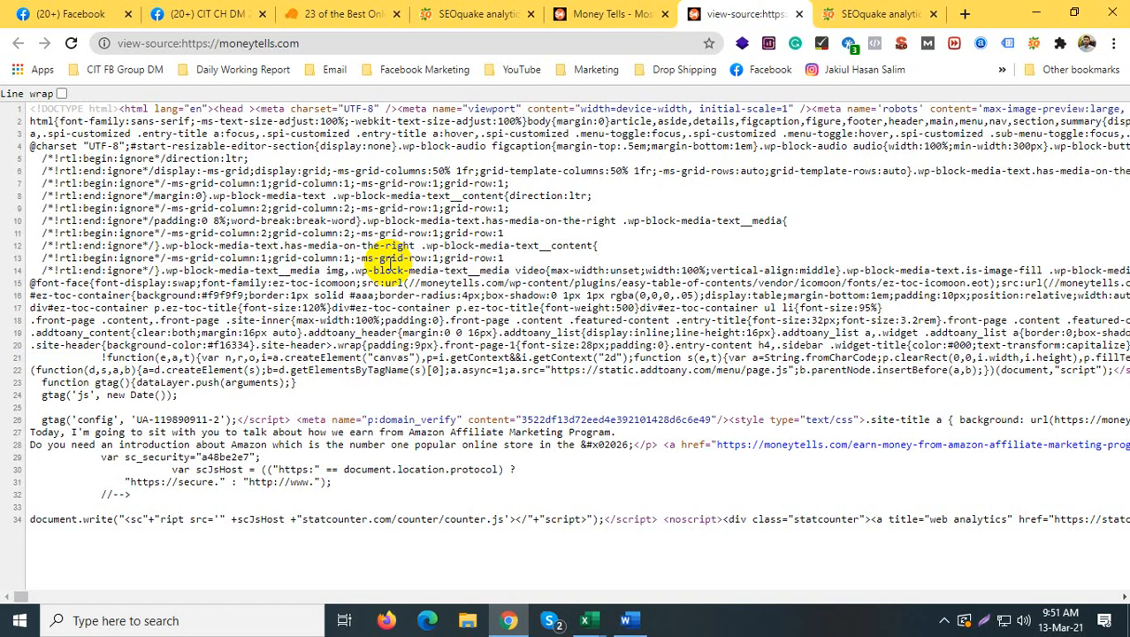
key("ctrl+f")
key("ctrl+v")
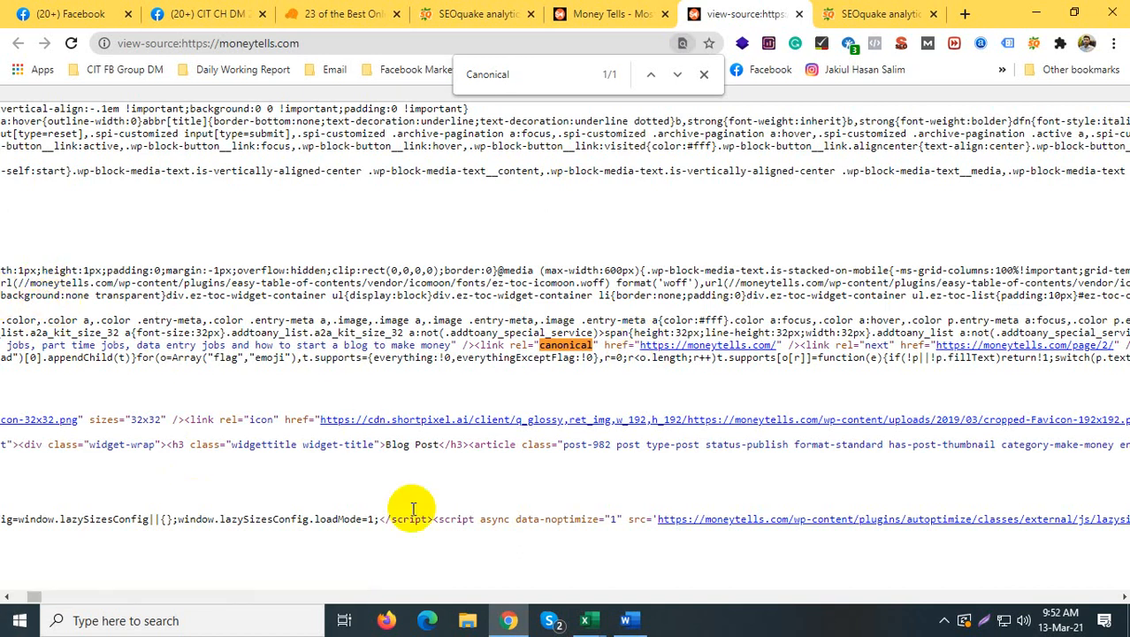
Step: Review the Facebook address variants in the Word document, return to Chrome and close the moneytells.com page source
left_click(625, 612)
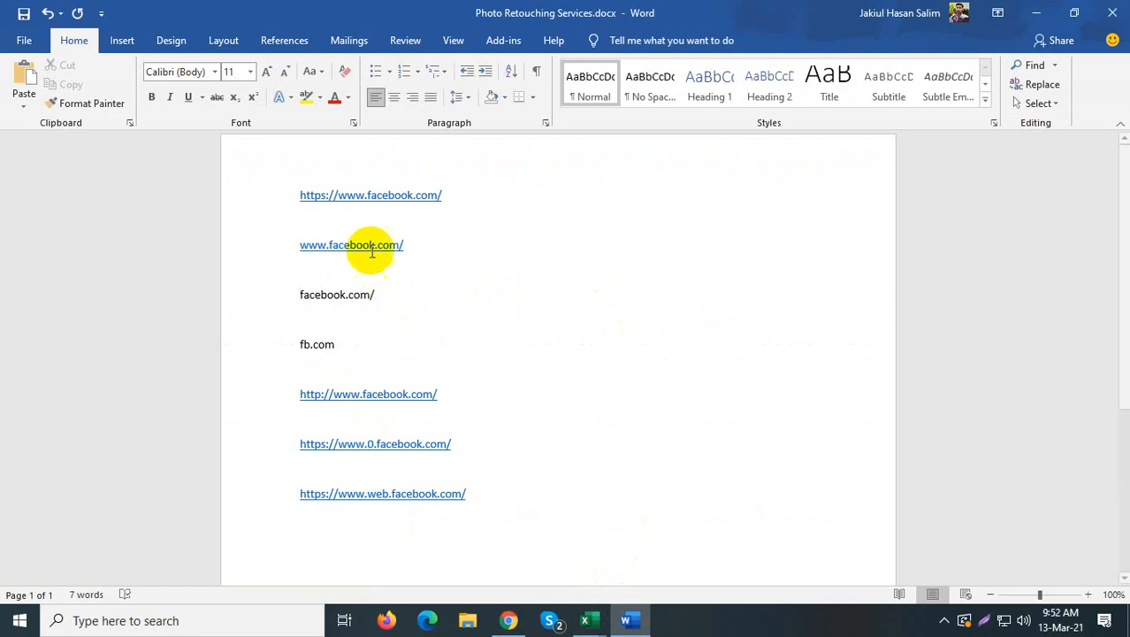
left_click(510, 618)
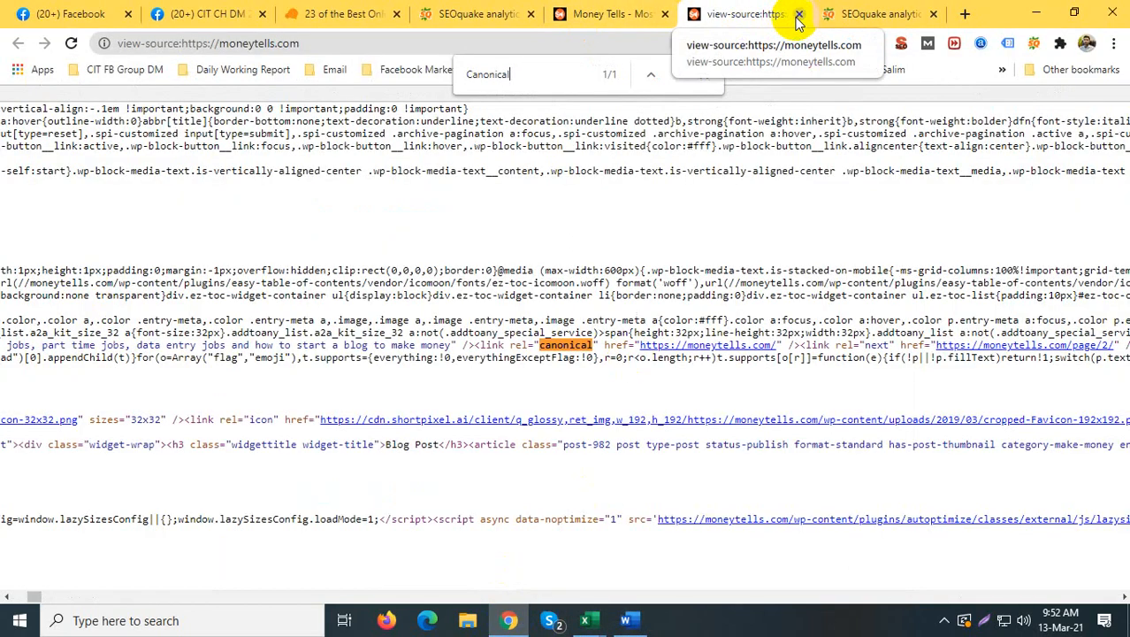
left_click(799, 15)
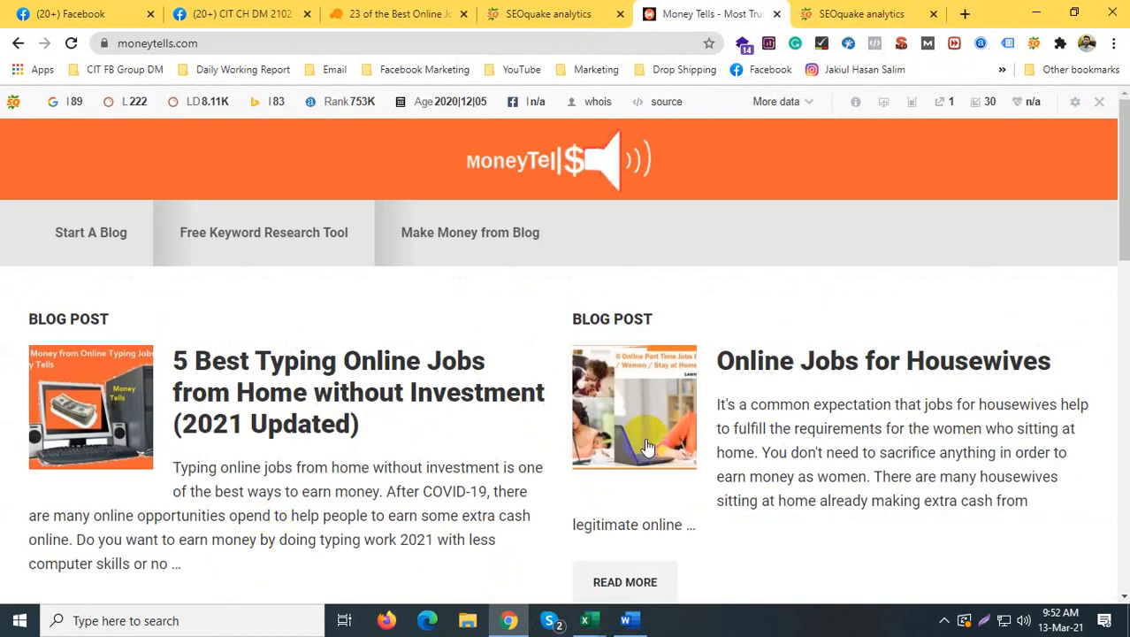
Step: Read the URL tips in the SEOquake Diagnosis report for the collegeinfogeek.com page, and close them
left_click(511, 11)
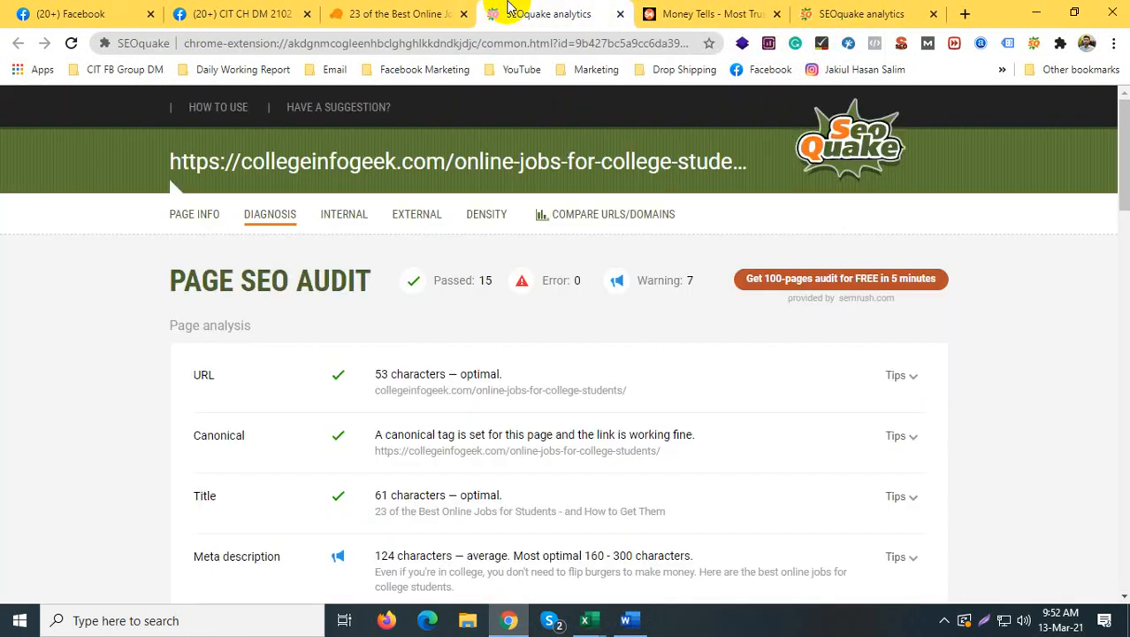
left_click(897, 376)
scroll(865, 365, "down", 1)
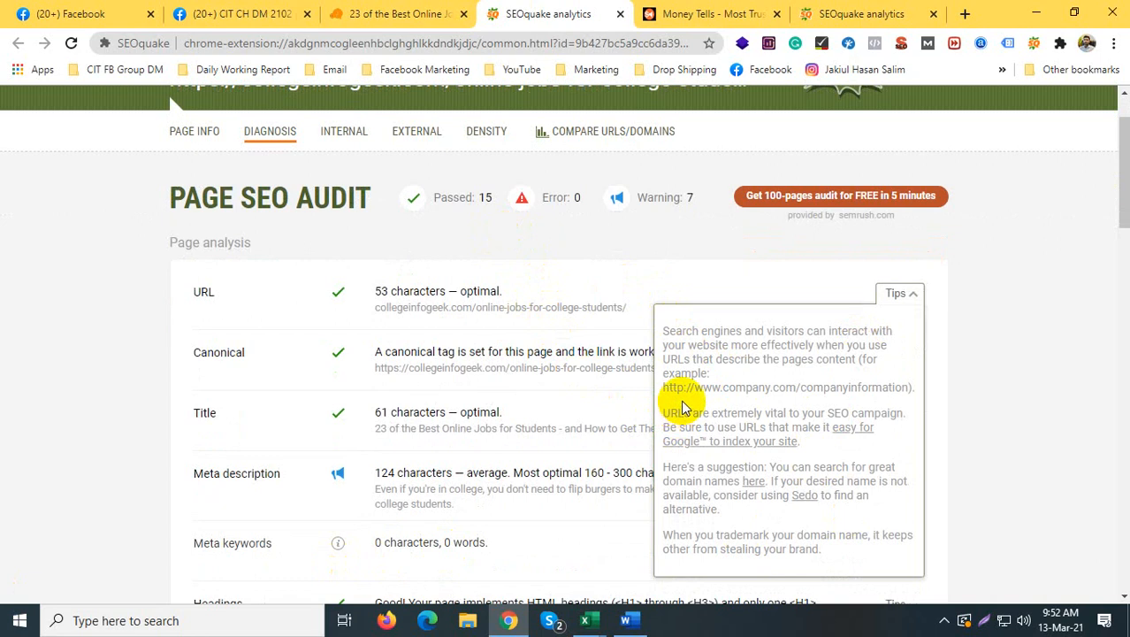
left_click(387, 305)
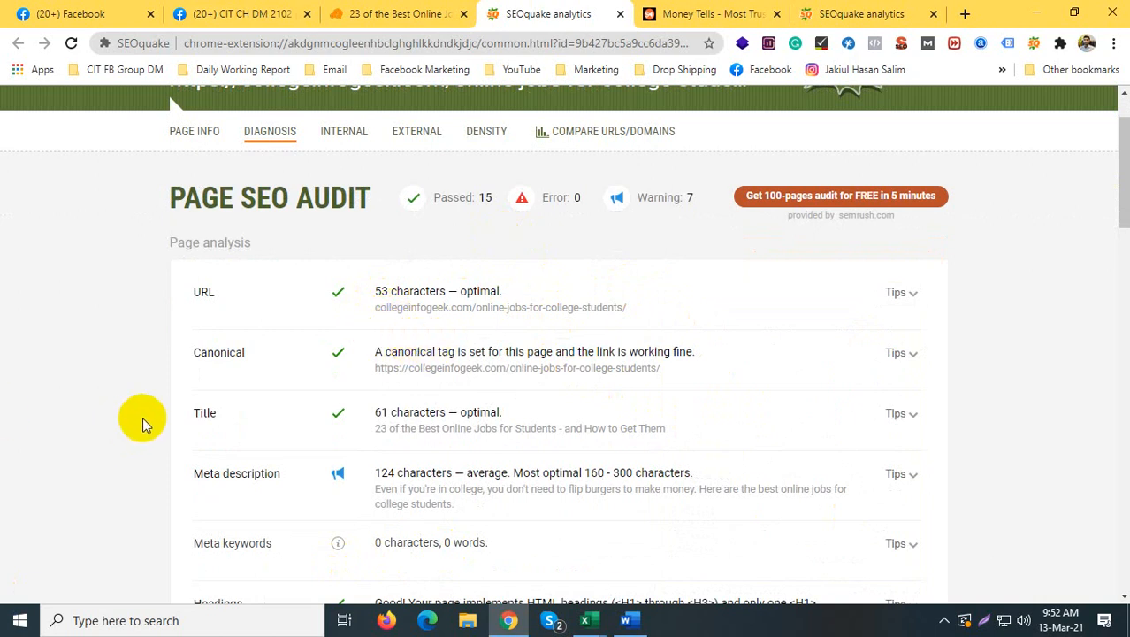
Step: Highlight Title in the Diagnosis report, switch to the Competitor analysis Template in Excel and fill On Page Analysis cell E5 green
double_click(212, 413)
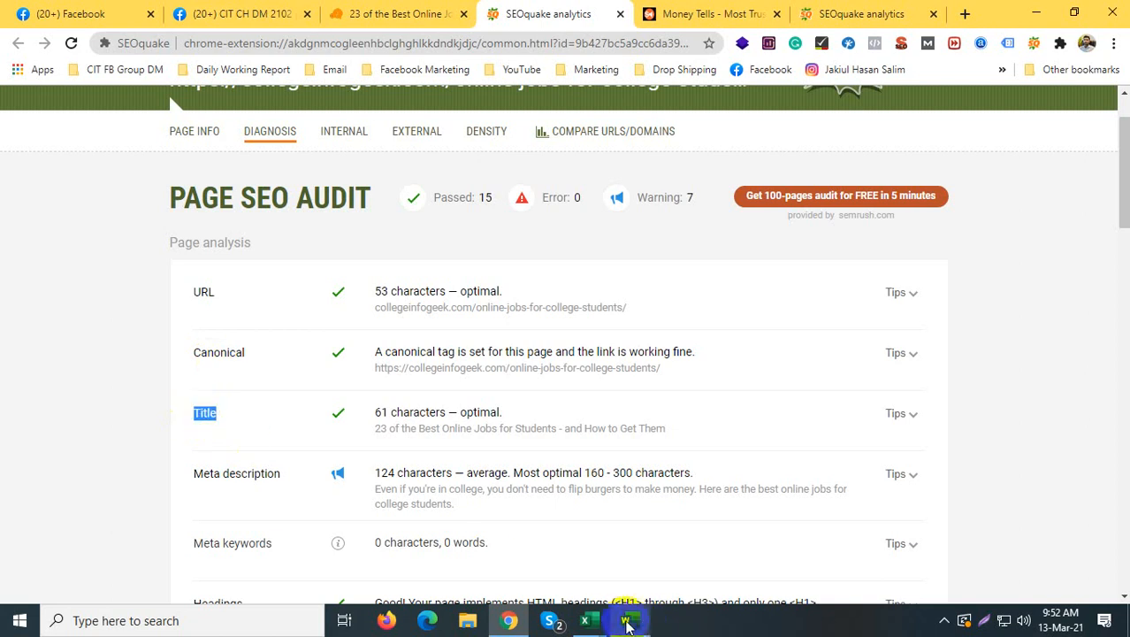
mouse_move(585, 621)
left_click(631, 534)
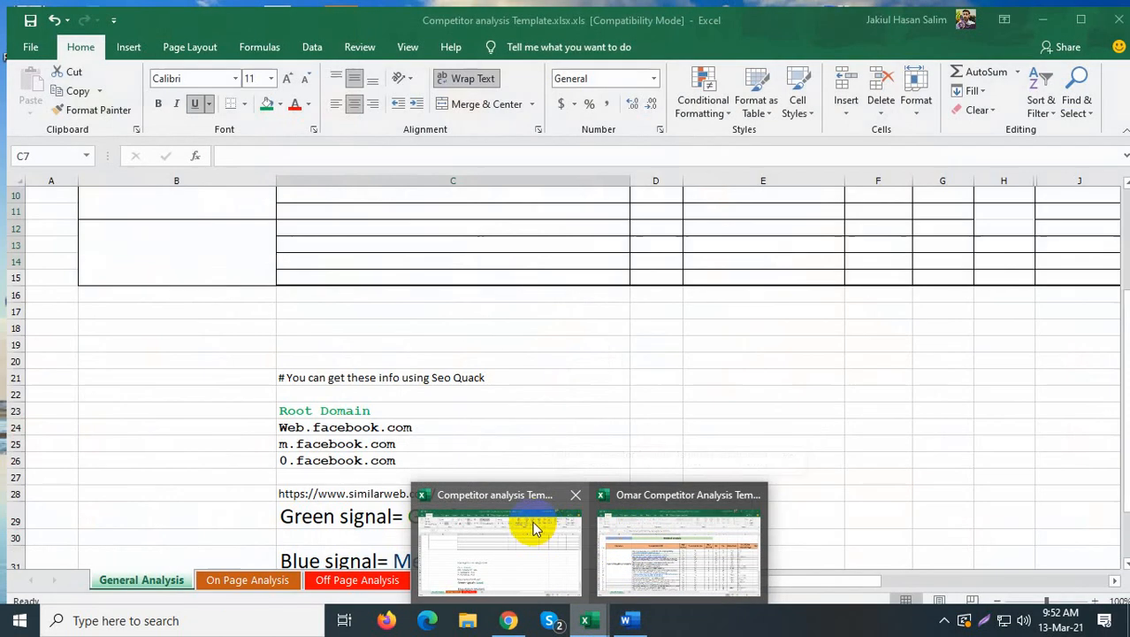
left_click(535, 530)
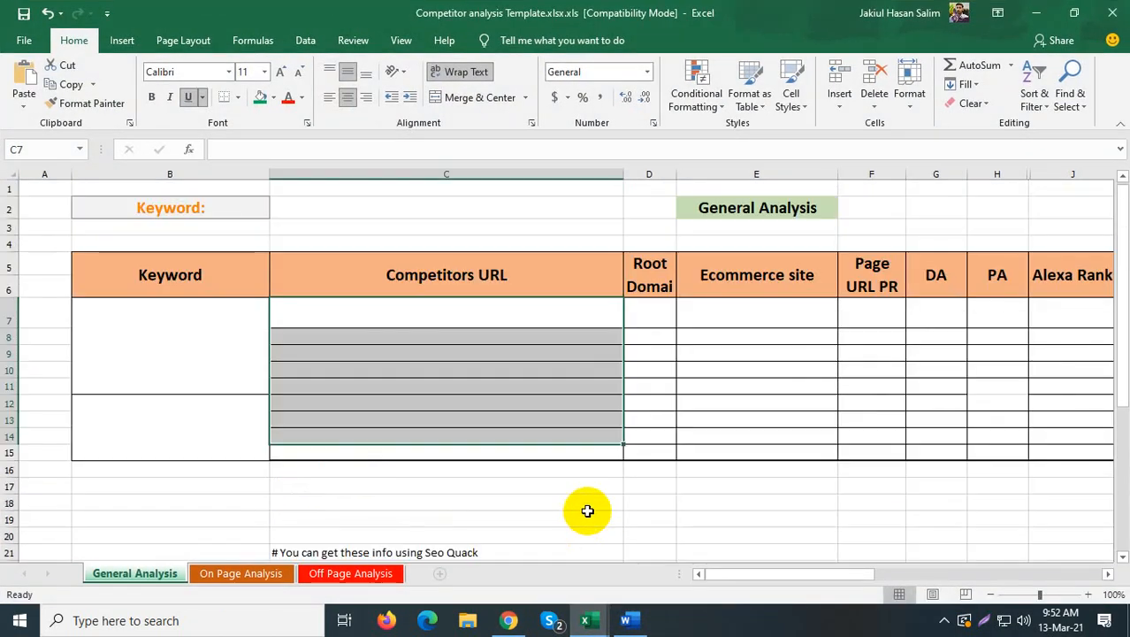
left_click(226, 575)
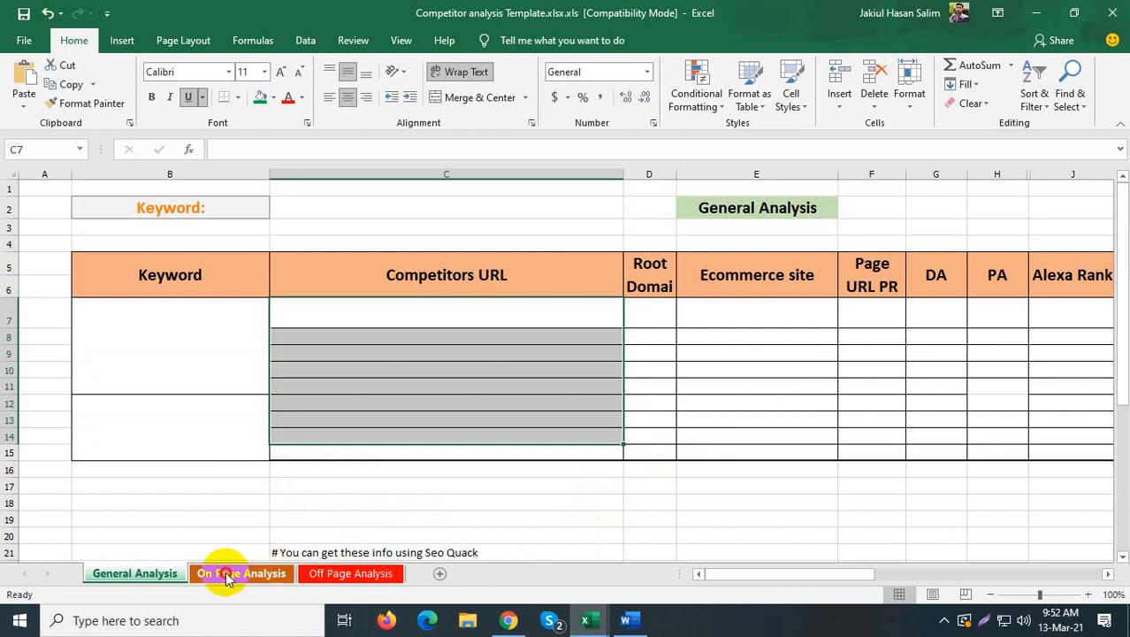
left_click(315, 574)
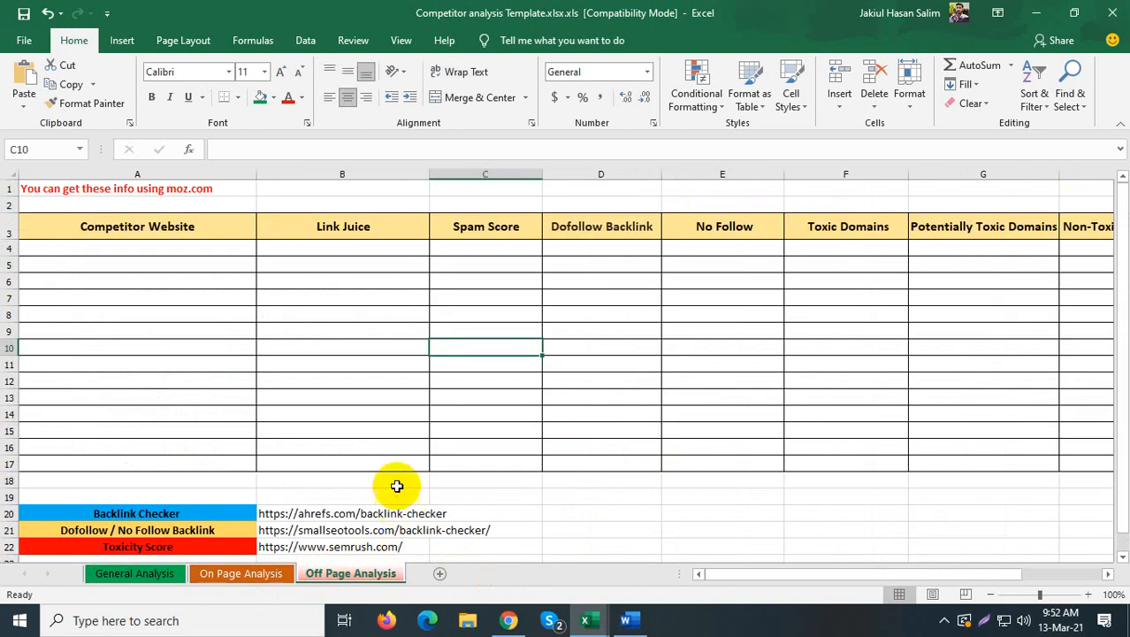
left_click(213, 576)
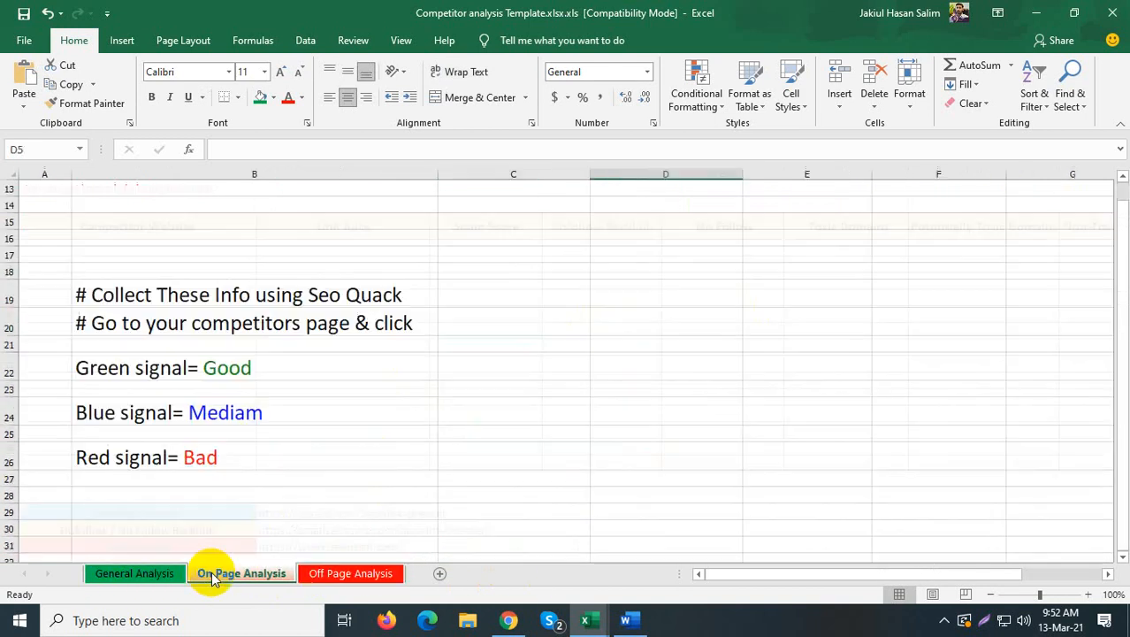
left_click(790, 329)
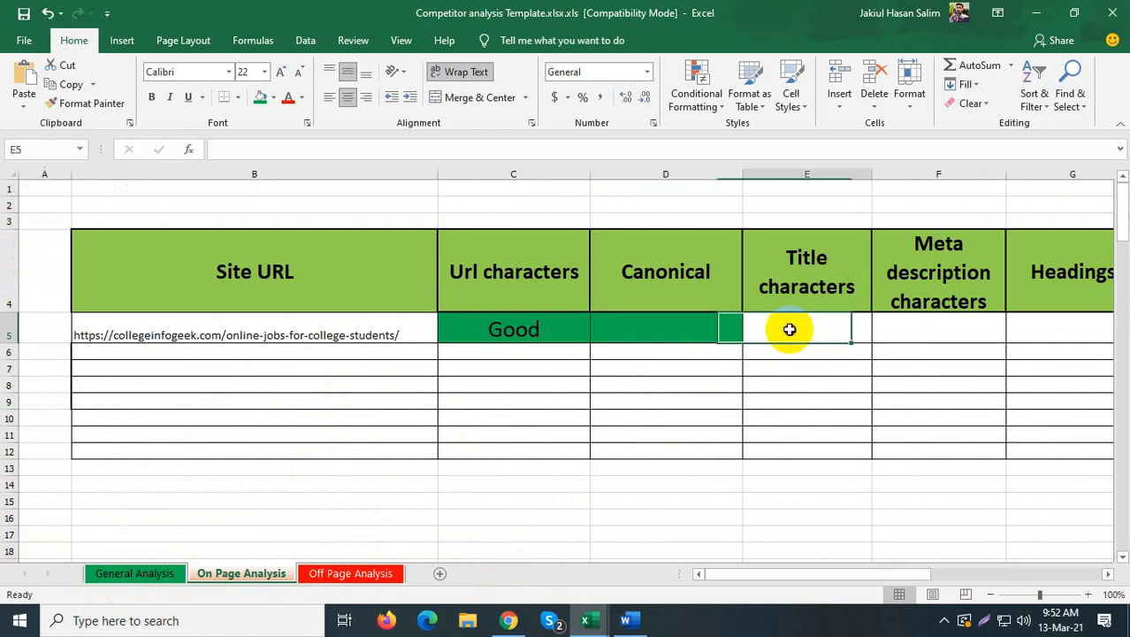
left_click(260, 102)
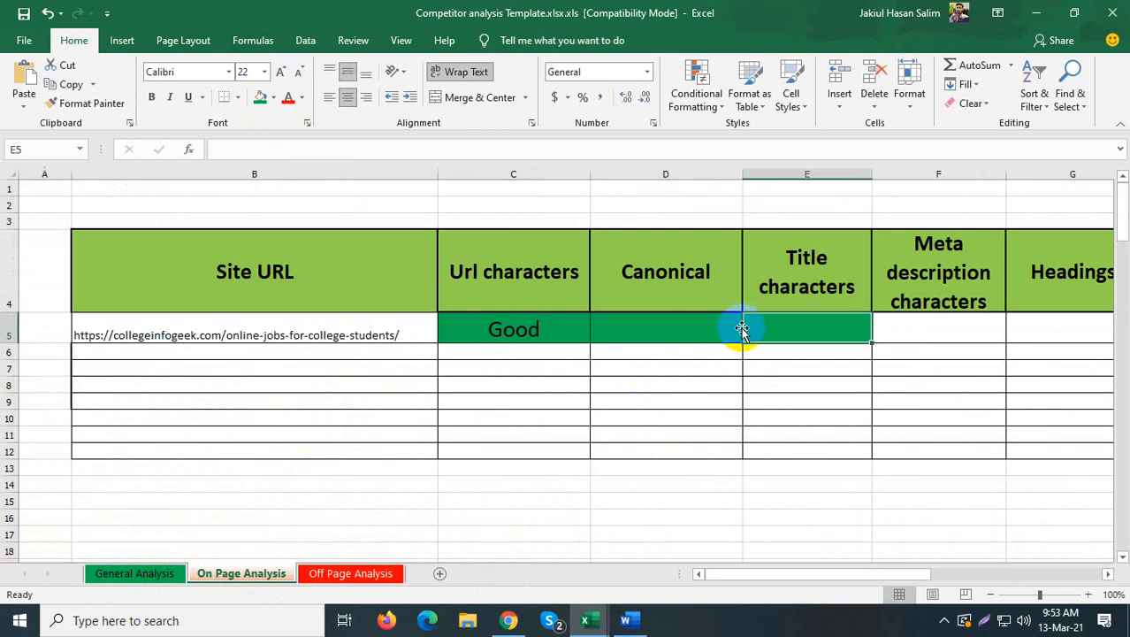
Step: Return to the College Info Geek article in Chrome and open its SEOquake Page Info report
left_click(507, 617)
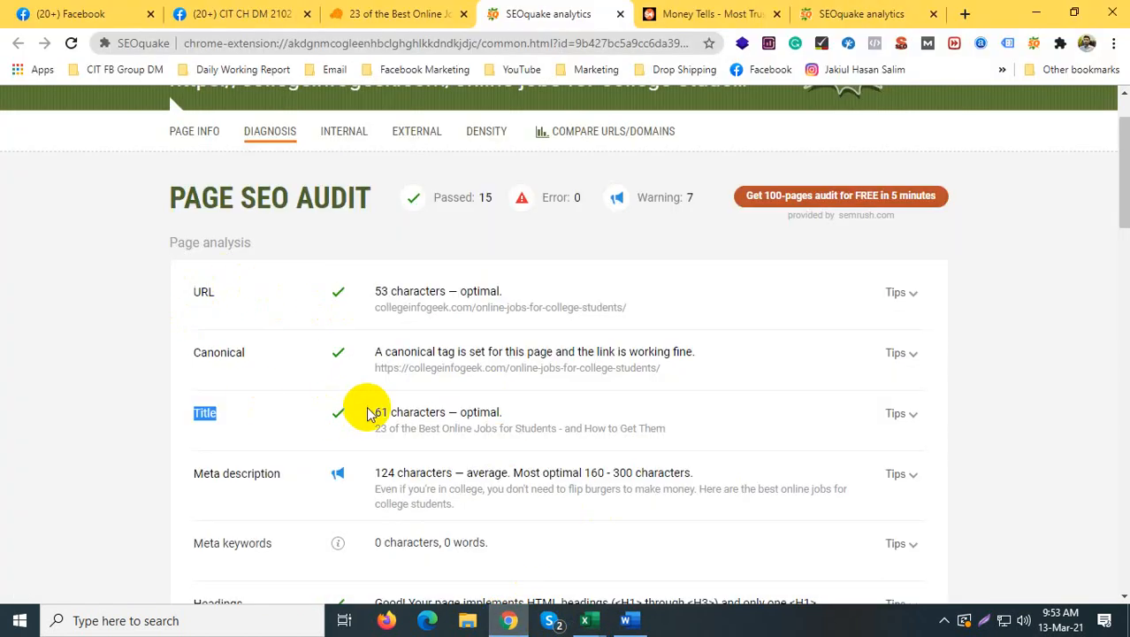
left_click(399, 13)
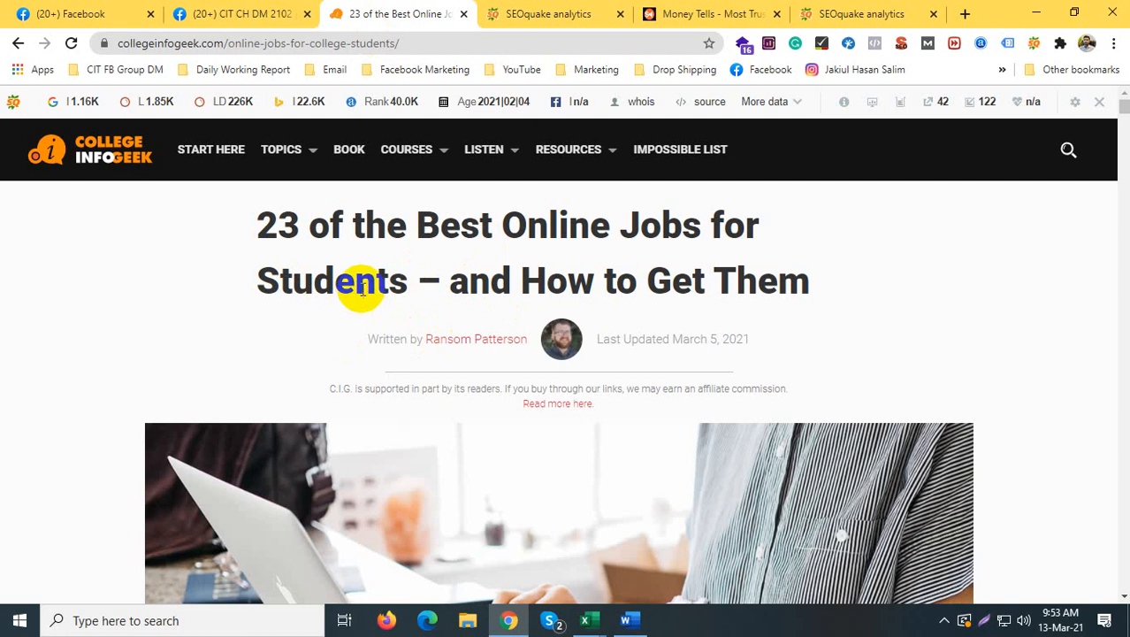
left_click(1033, 45)
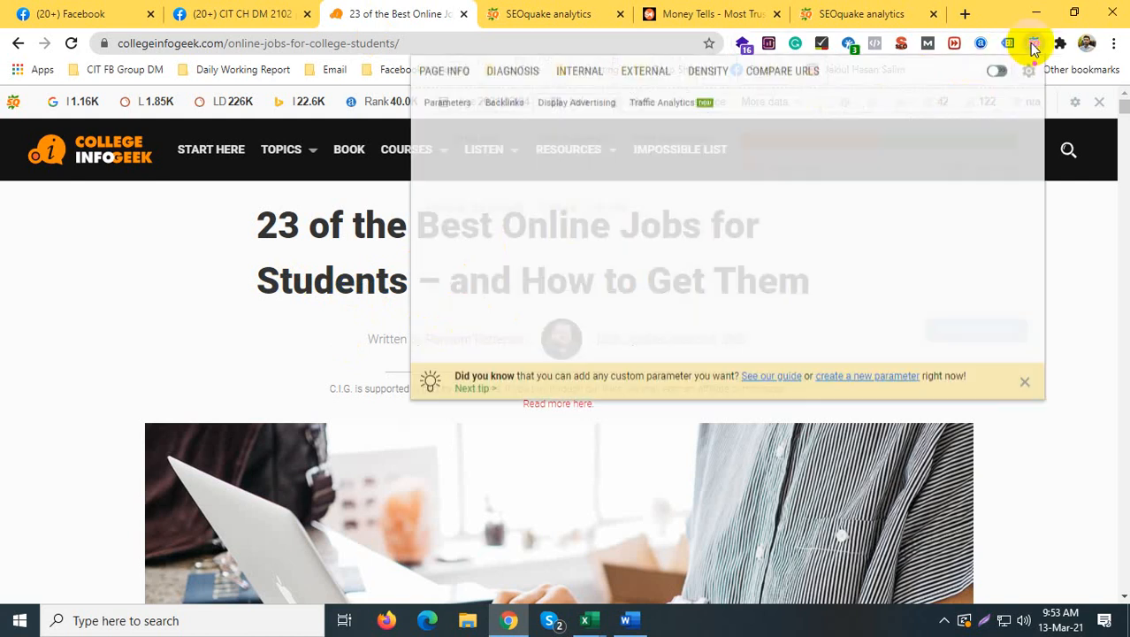
left_click(437, 73)
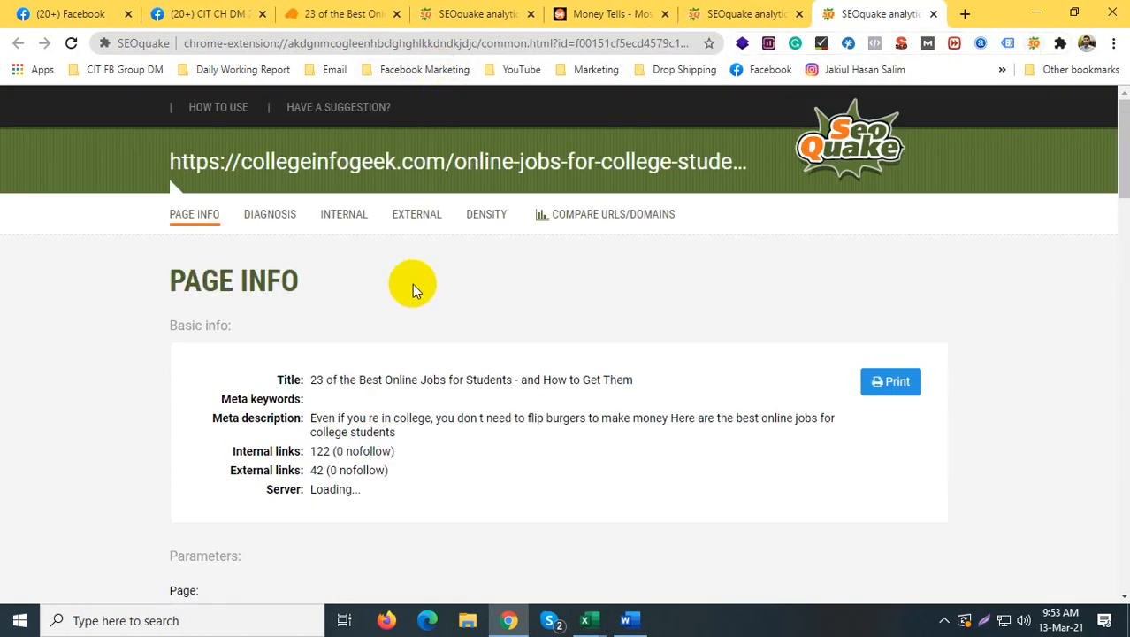
Step: Highlight the page title and the meta description in the Page Info report, ending with the title selected
left_click_drag(309, 380, 637, 378)
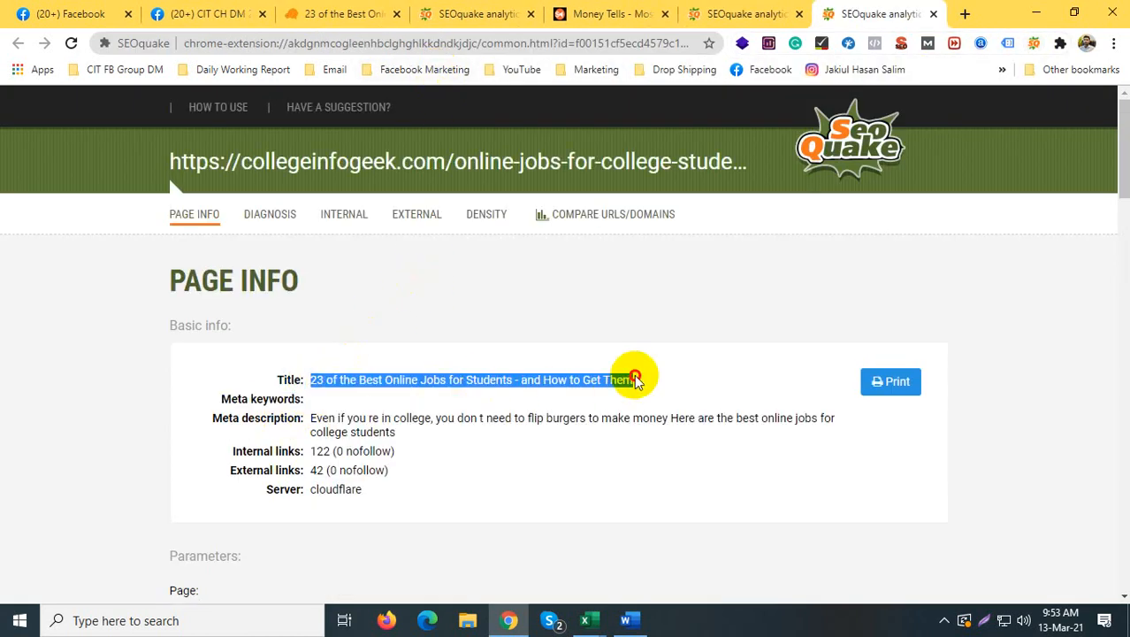
left_click(313, 398)
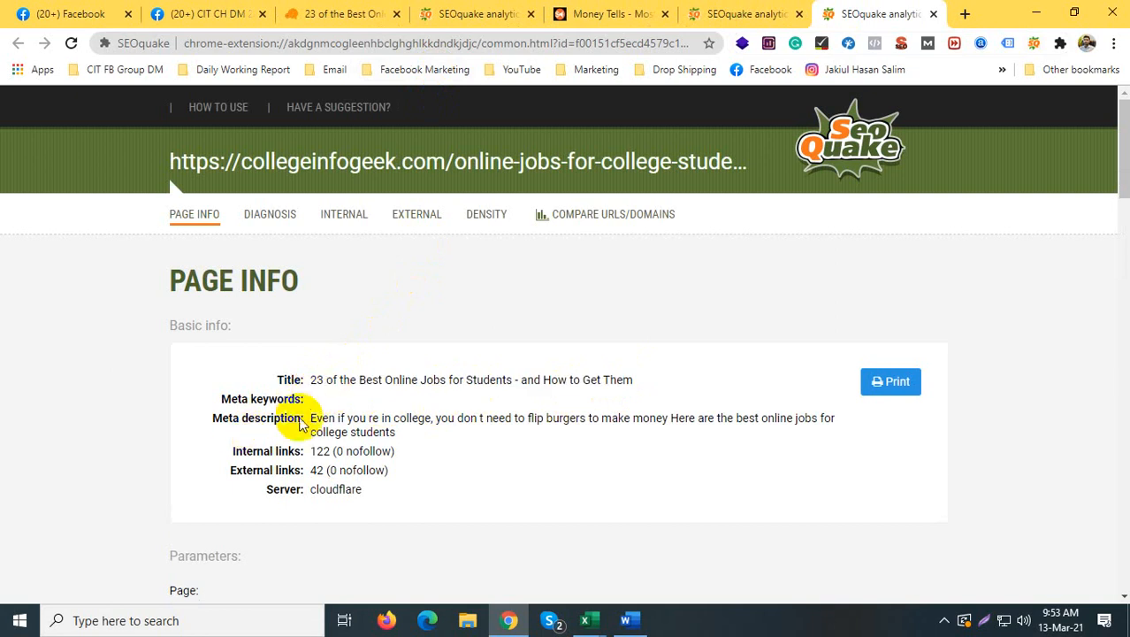
left_click_drag(311, 418, 403, 435)
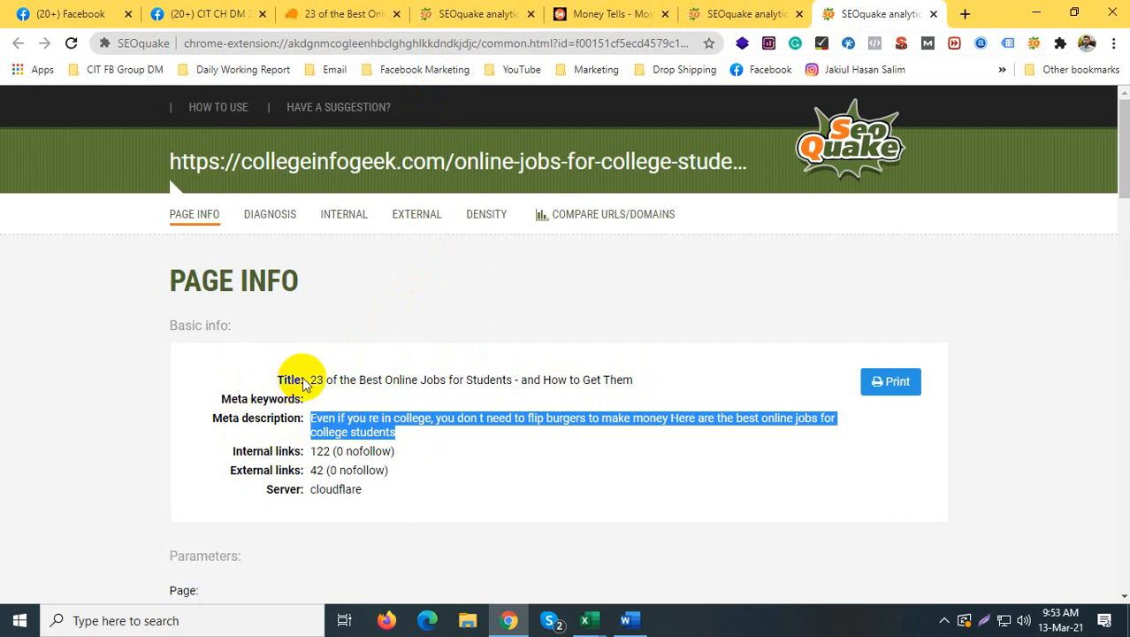
left_click_drag(309, 380, 663, 378)
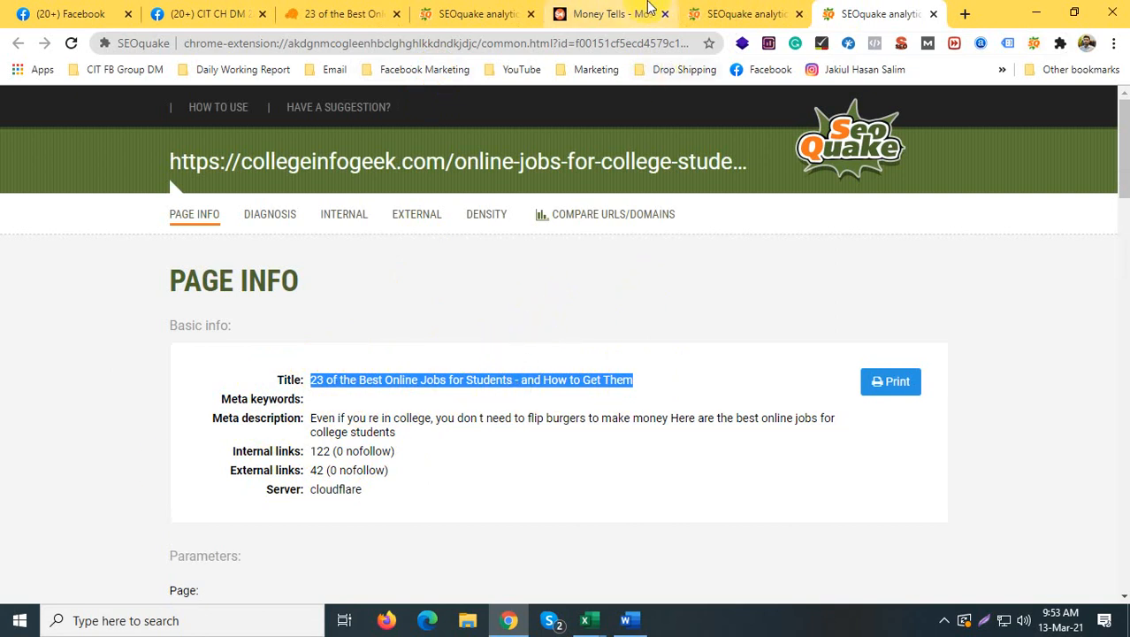
Step: Read the Title tips in the SEOquake Diagnosis report for moneytells.com
left_click(747, 13)
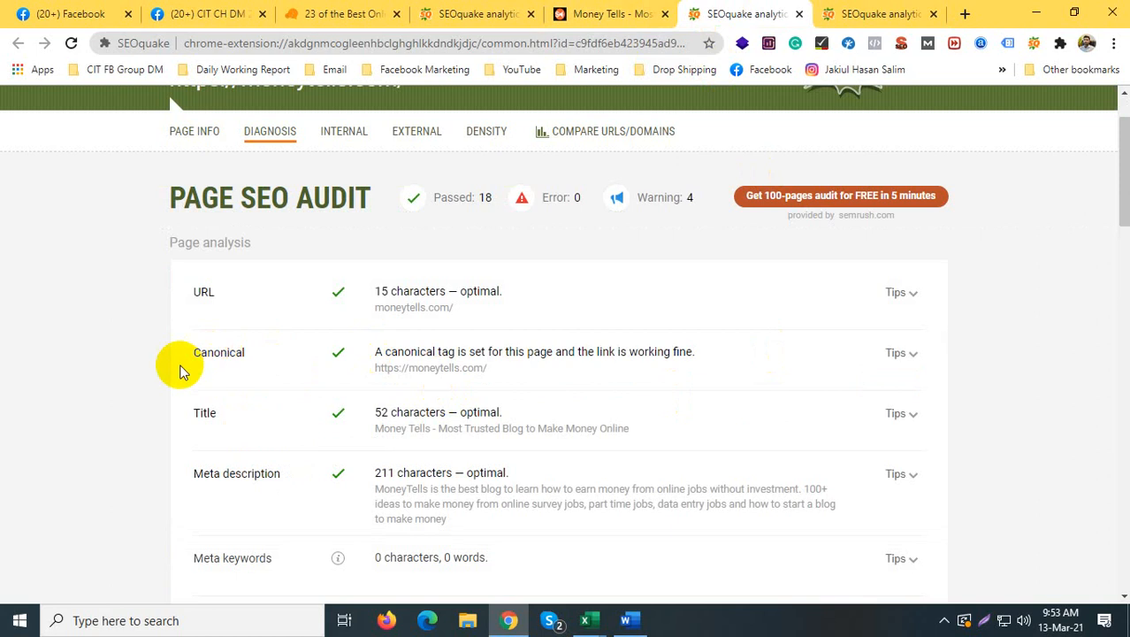
left_click(900, 412)
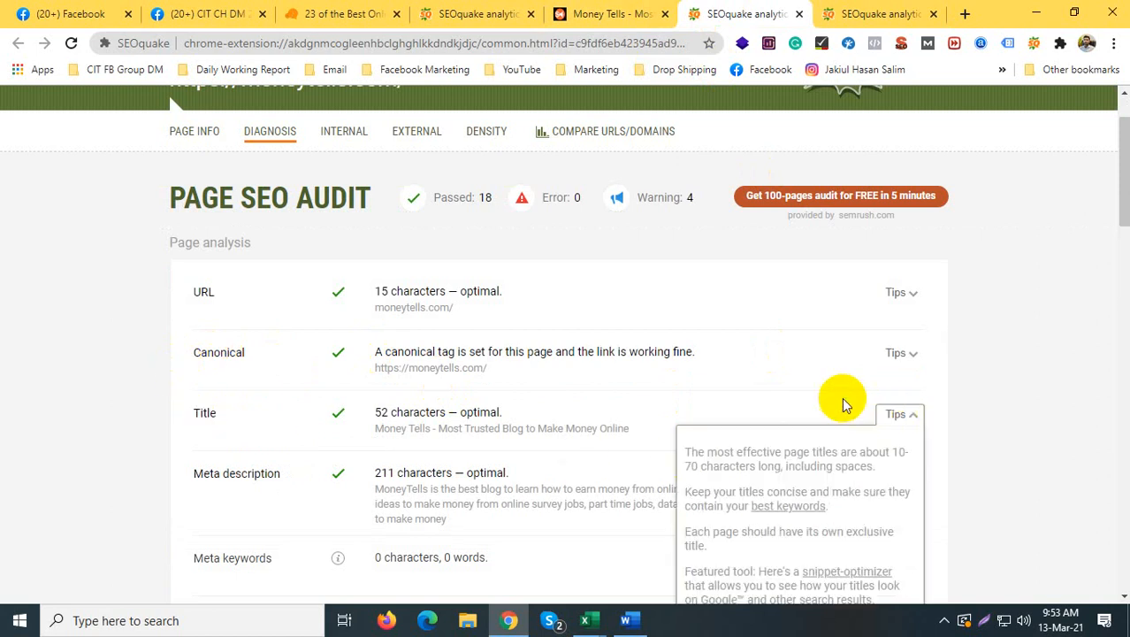
scroll(707, 402, "down", 1)
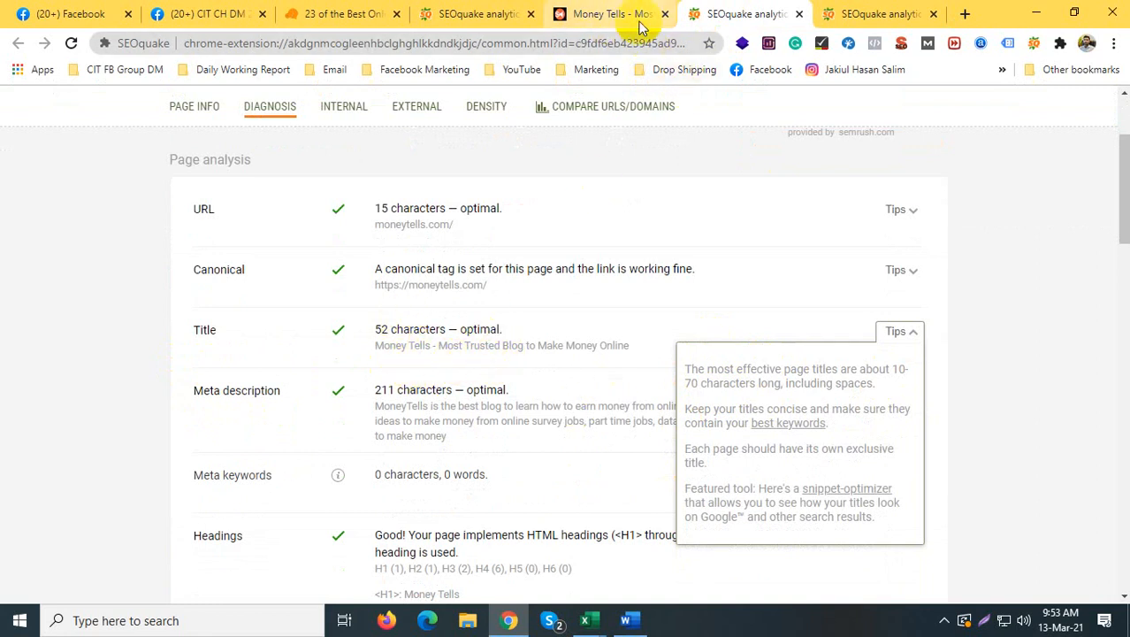
Step: Search Google for "Best Online Jobs for Students" from the title in the collegeinfogeek.com Page Info report and look through the results
left_click(836, 14)
left_click(352, 398)
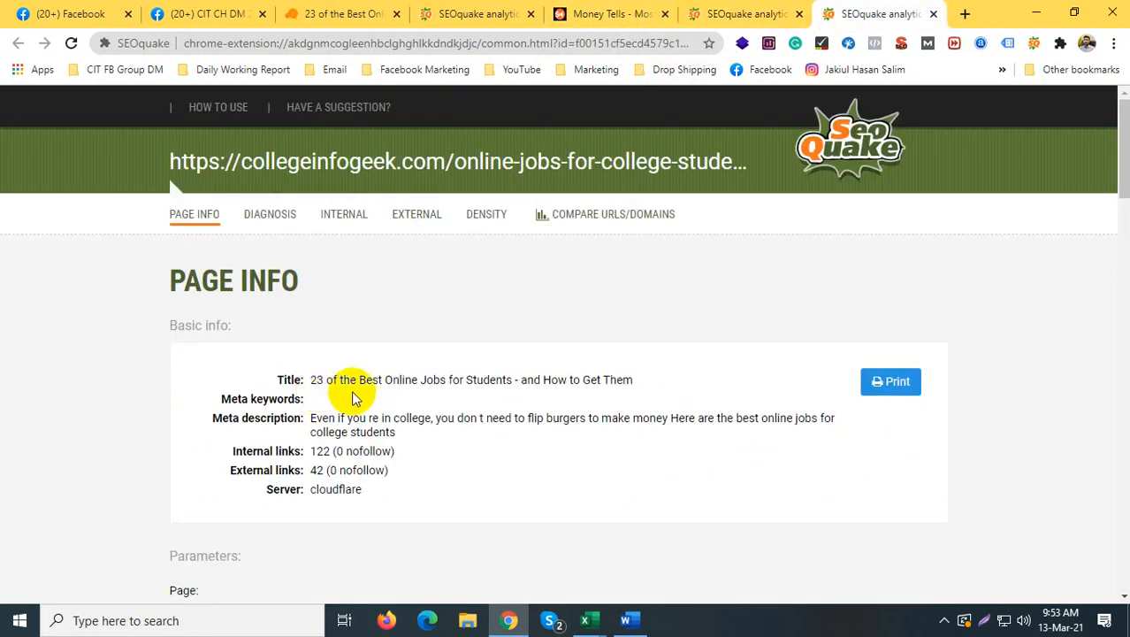
left_click_drag(359, 381, 493, 379)
right_click(492, 380)
left_click(513, 409)
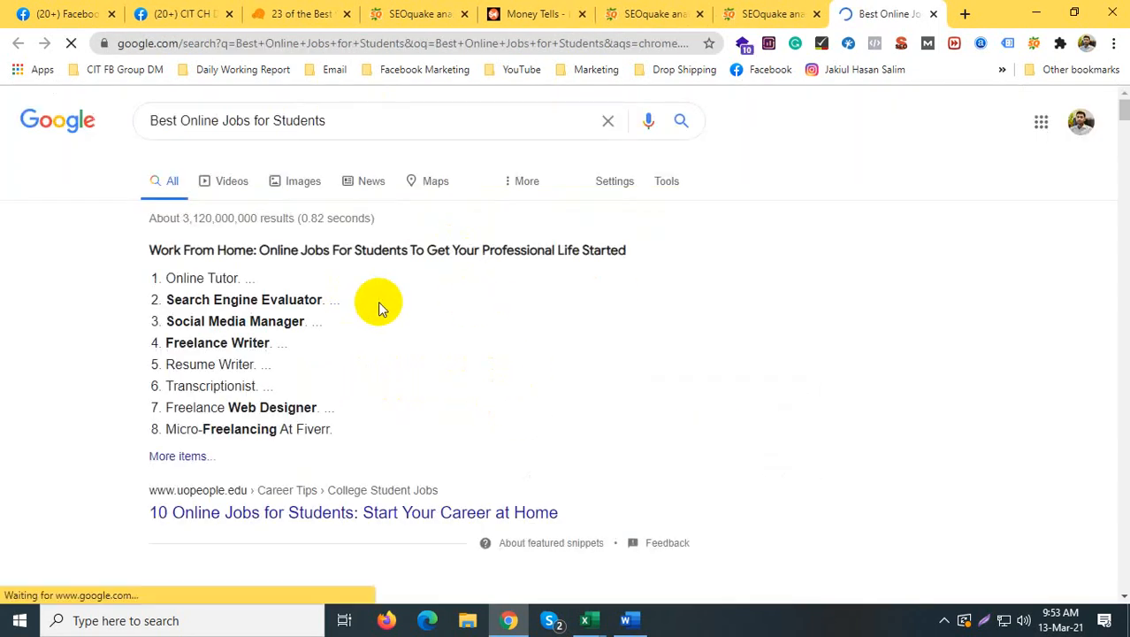
scroll(379, 302, "down", 2)
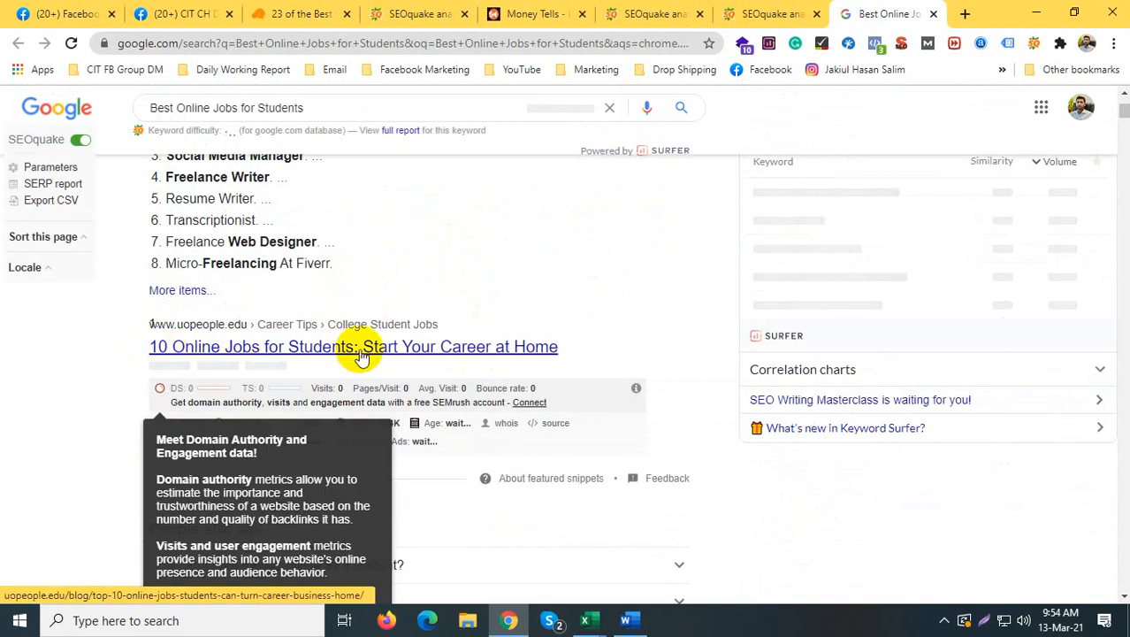
scroll(379, 328, "down", 4)
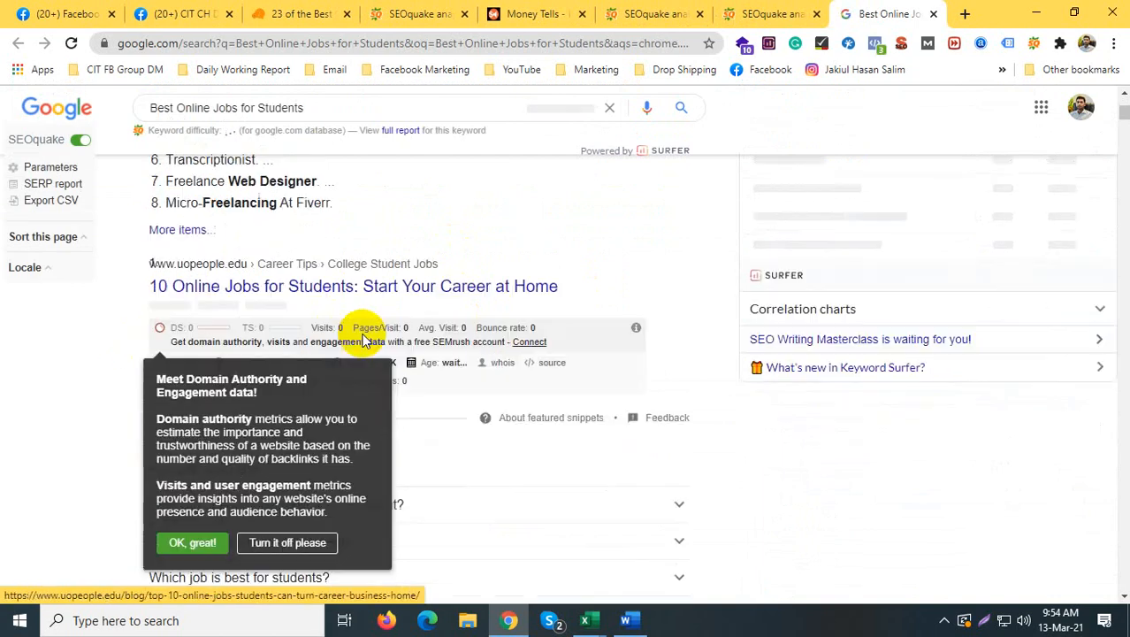
Step: Look through the Google results for student online jobs and check the title entry in the collegeinfogeek.com Diagnosis report
scroll(181, 366, "down", 5)
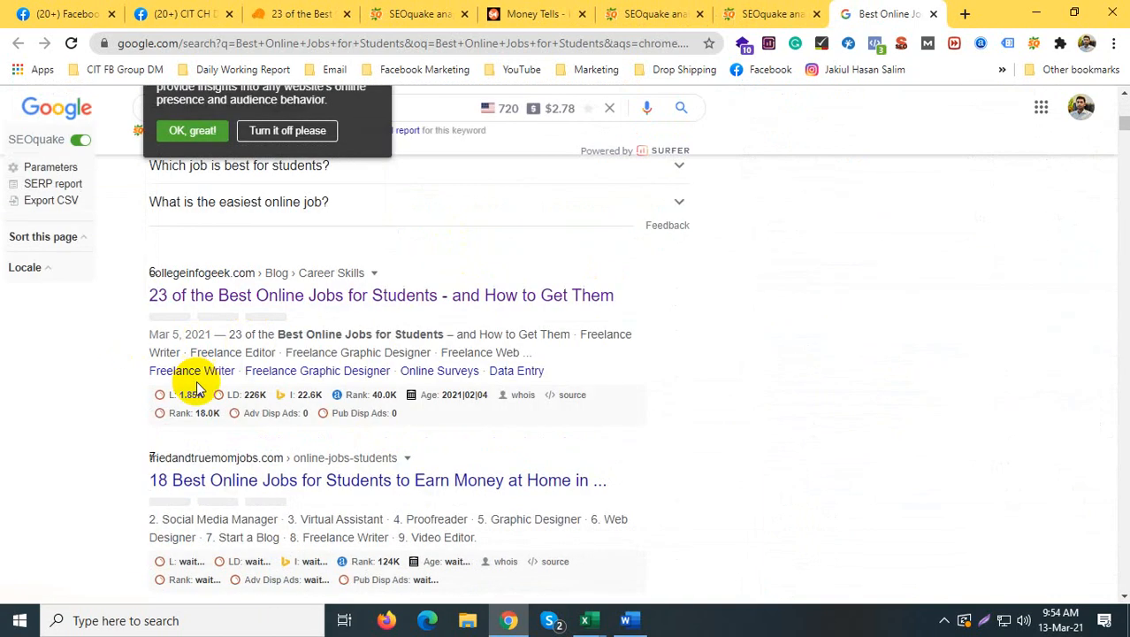
scroll(212, 362, "up", 1)
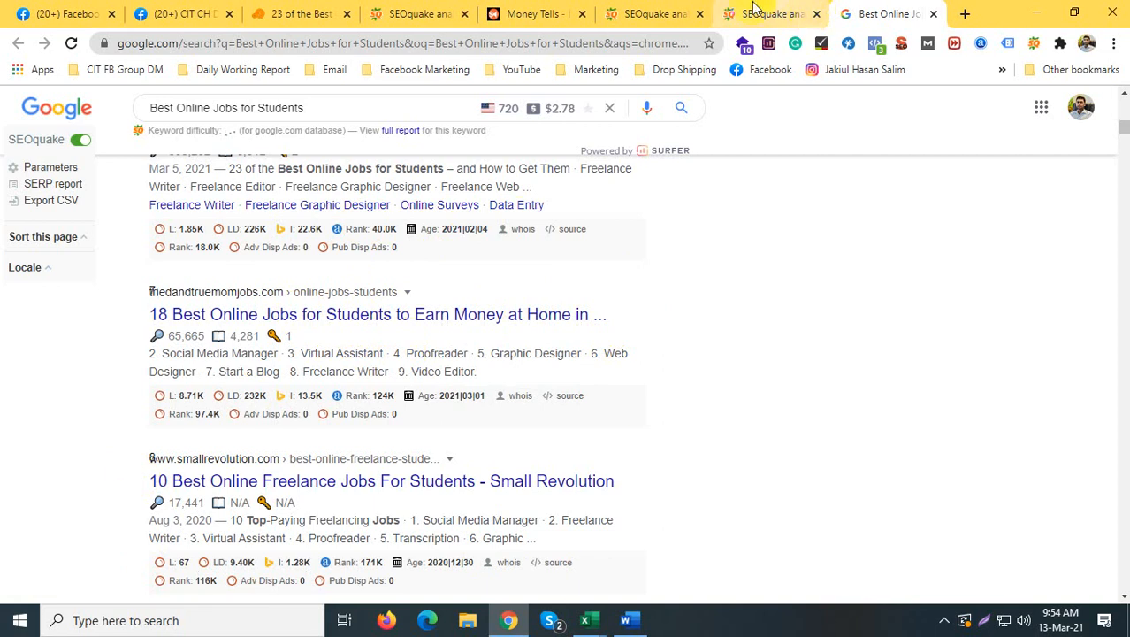
left_click(416, 14)
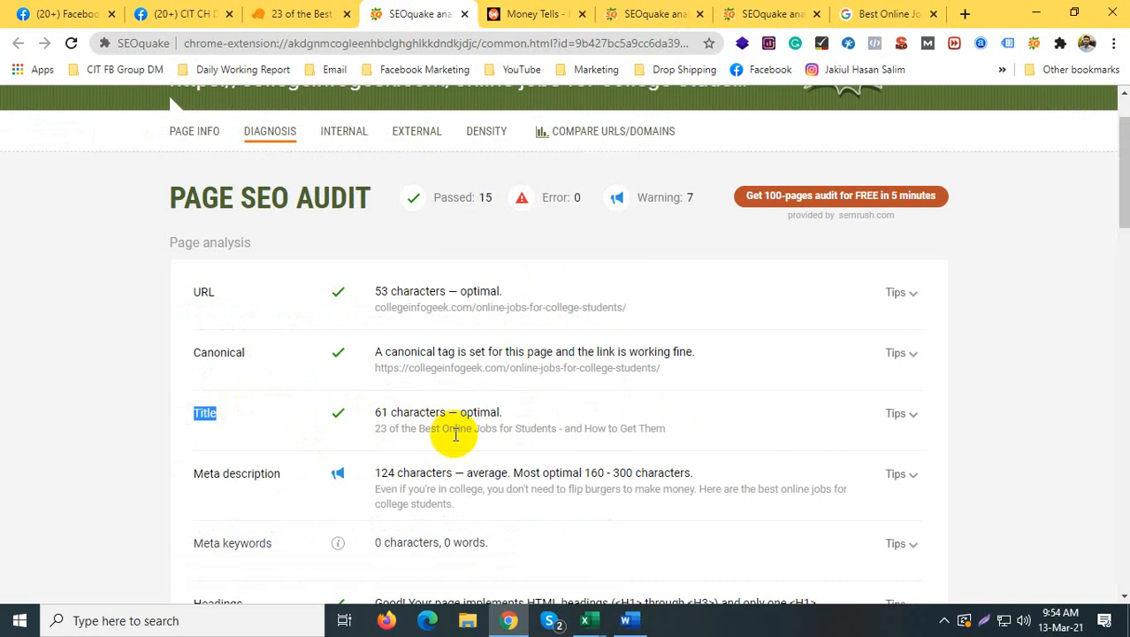
left_click(387, 419)
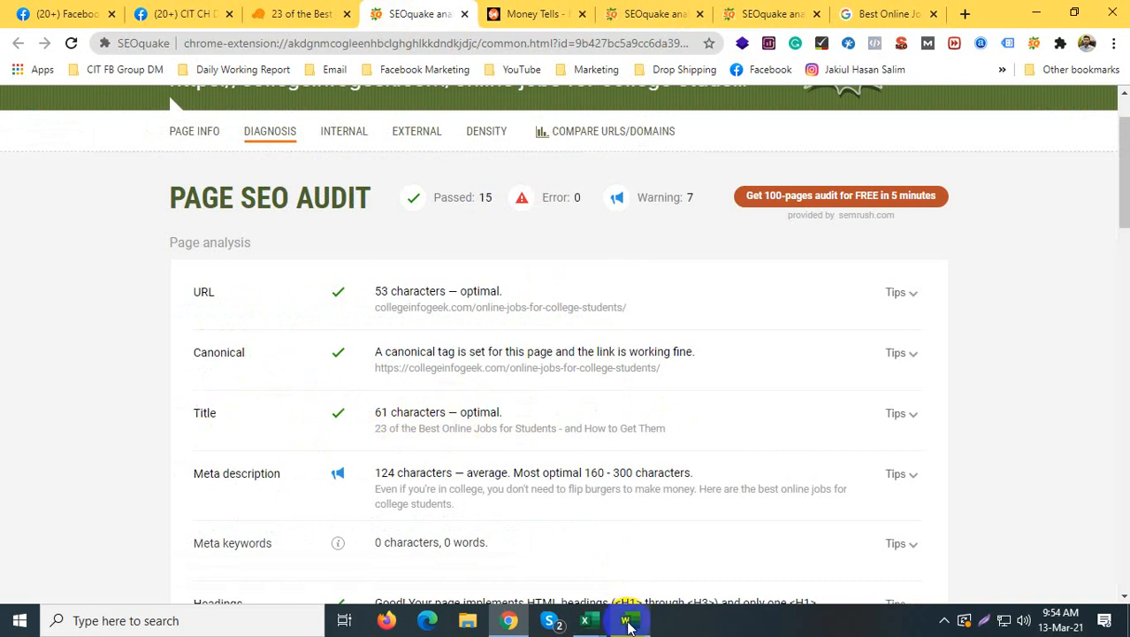
Step: Close the other competitor analysis workbook in Excel and select the template's Meta description characters cell in the College Info Geek row
mouse_move(594, 623)
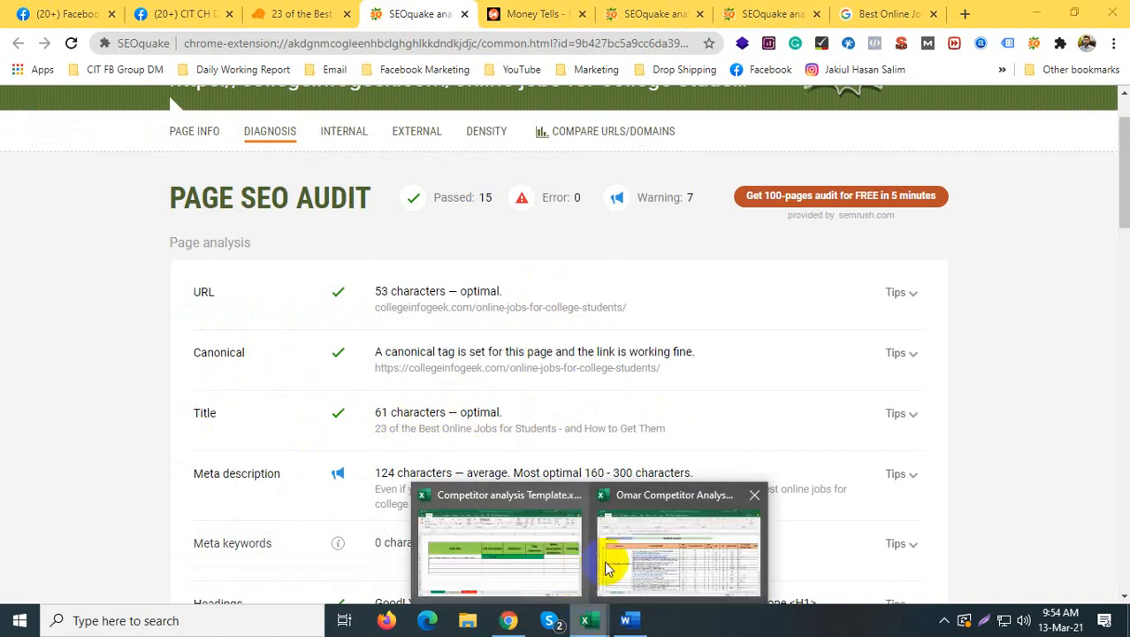
left_click(754, 495)
left_click(588, 526)
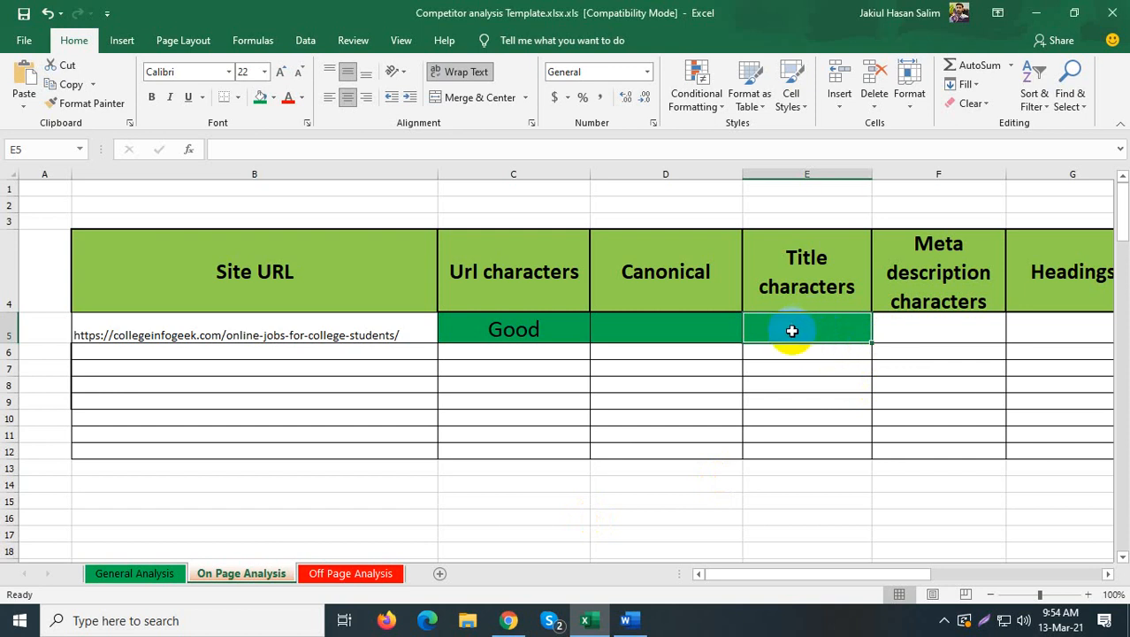
left_click(889, 335)
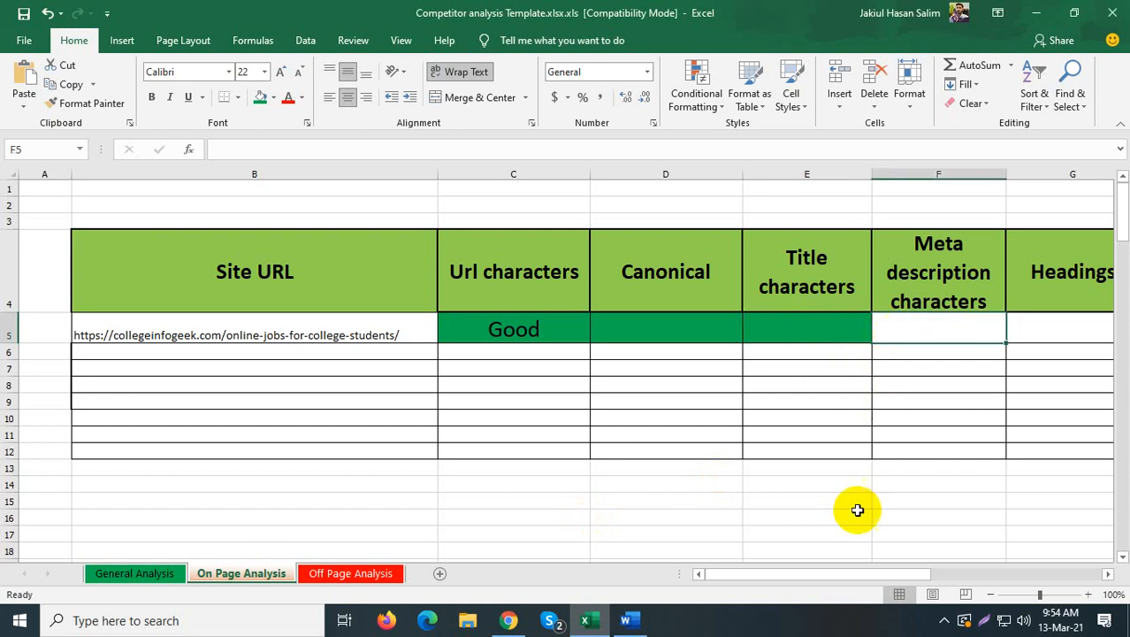
left_click_drag(771, 575, 809, 557)
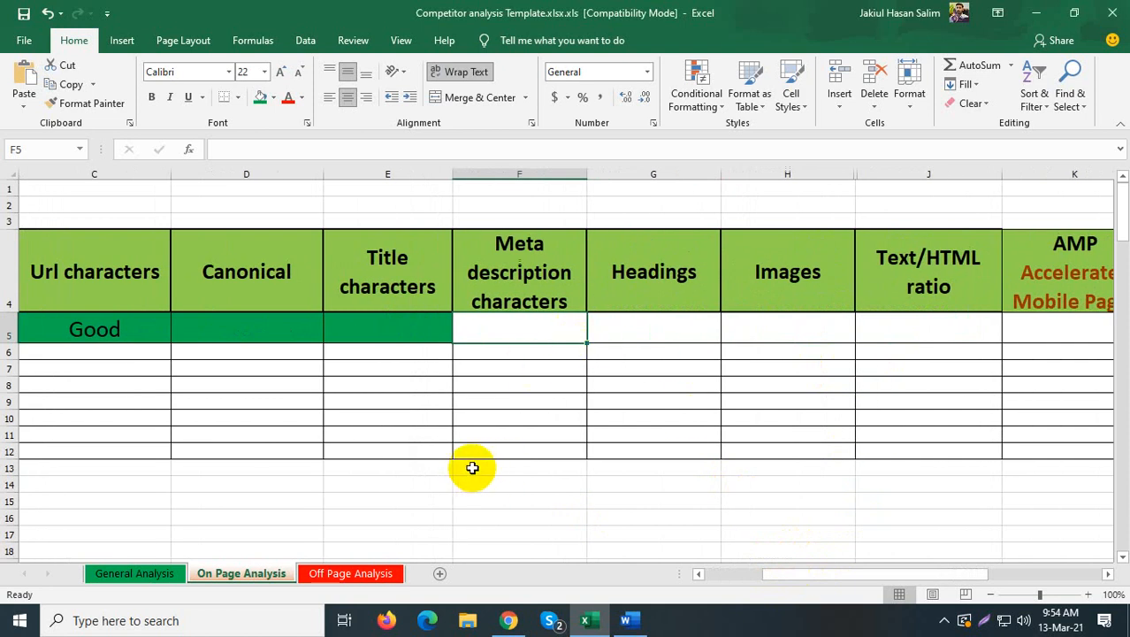
Step: Switch to the Google results in Chrome and highlight the description snippet under "18 Best Online Jobs for Students to Earn Money at Home"
left_click(501, 617)
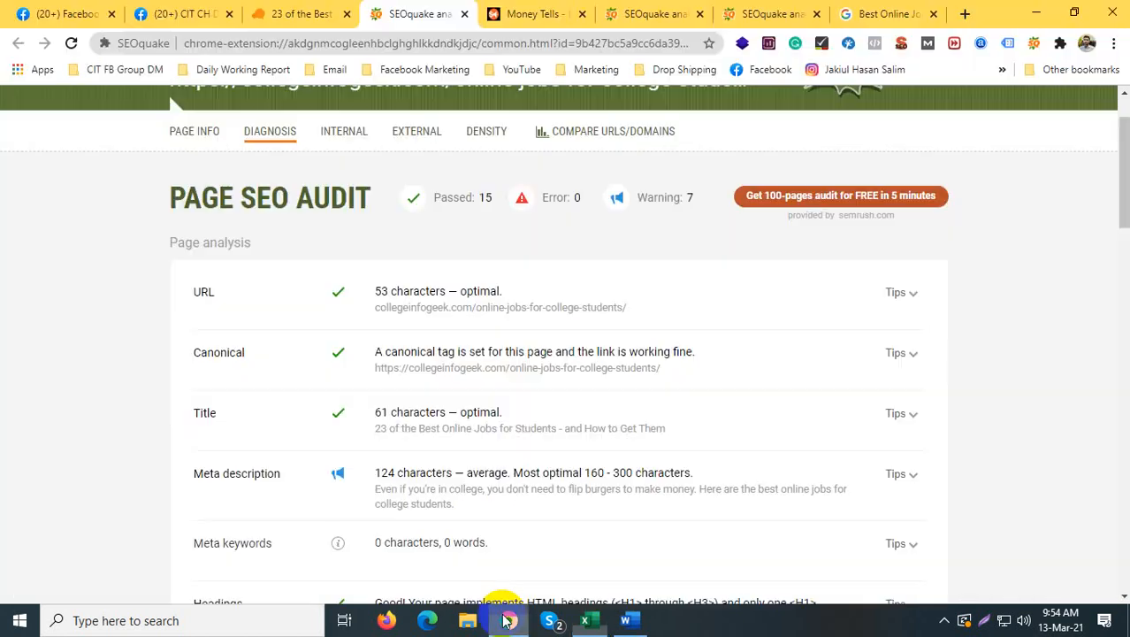
left_click(859, 13)
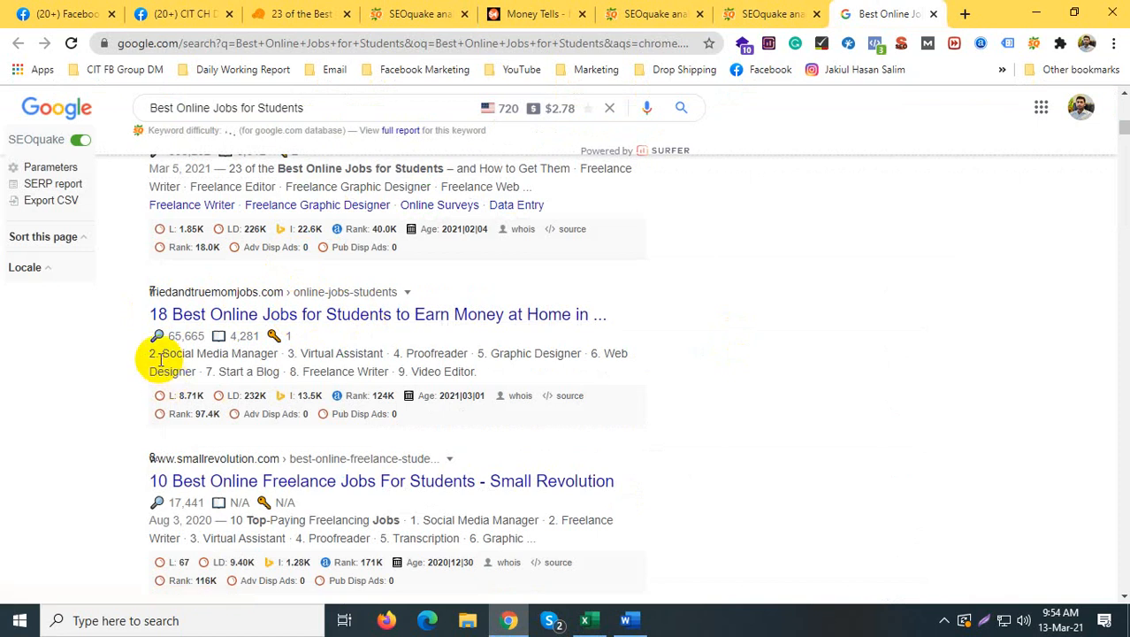
left_click_drag(160, 358, 473, 375)
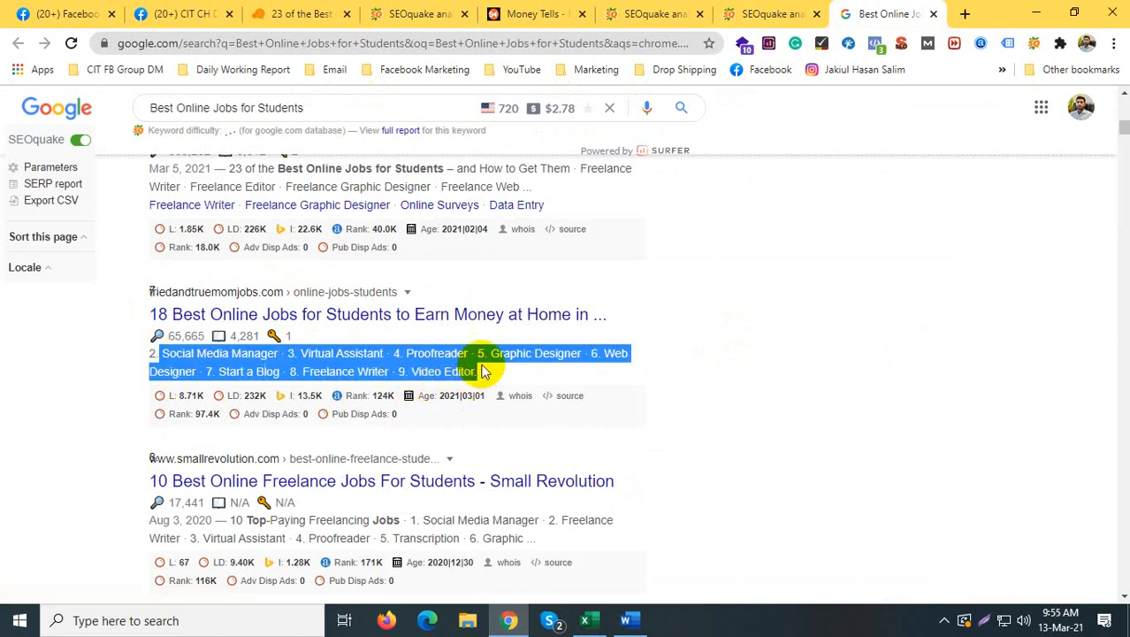
scroll(478, 370, "down", 1)
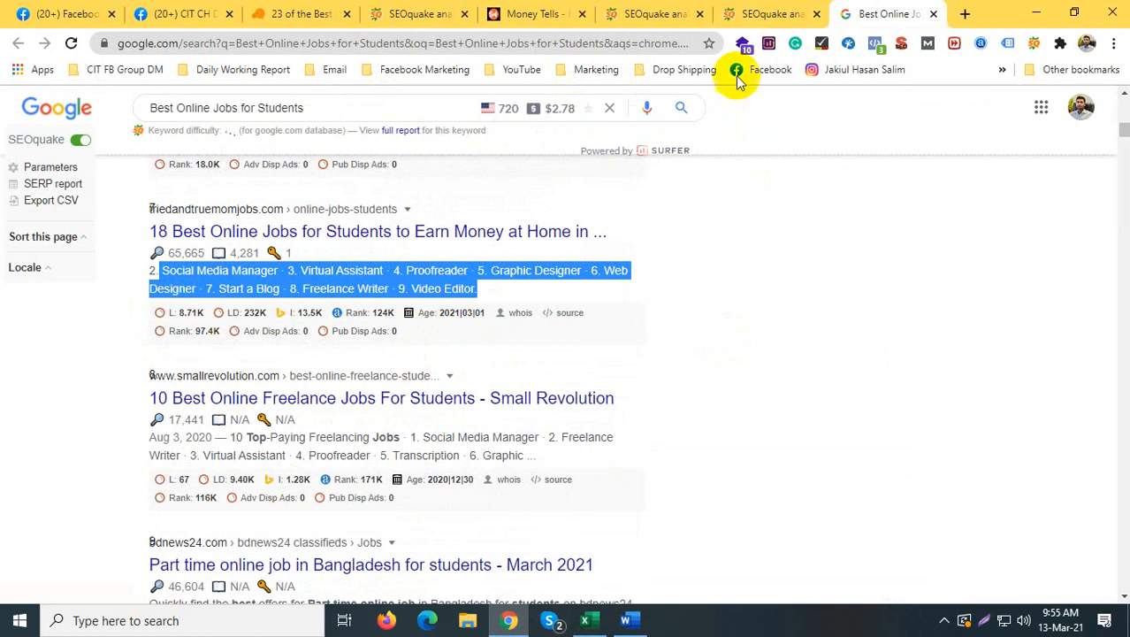
Step: Read the Meta description tips in the moneytells.com Diagnosis report, comparing the page's character count with the recommended length
left_click(754, 14)
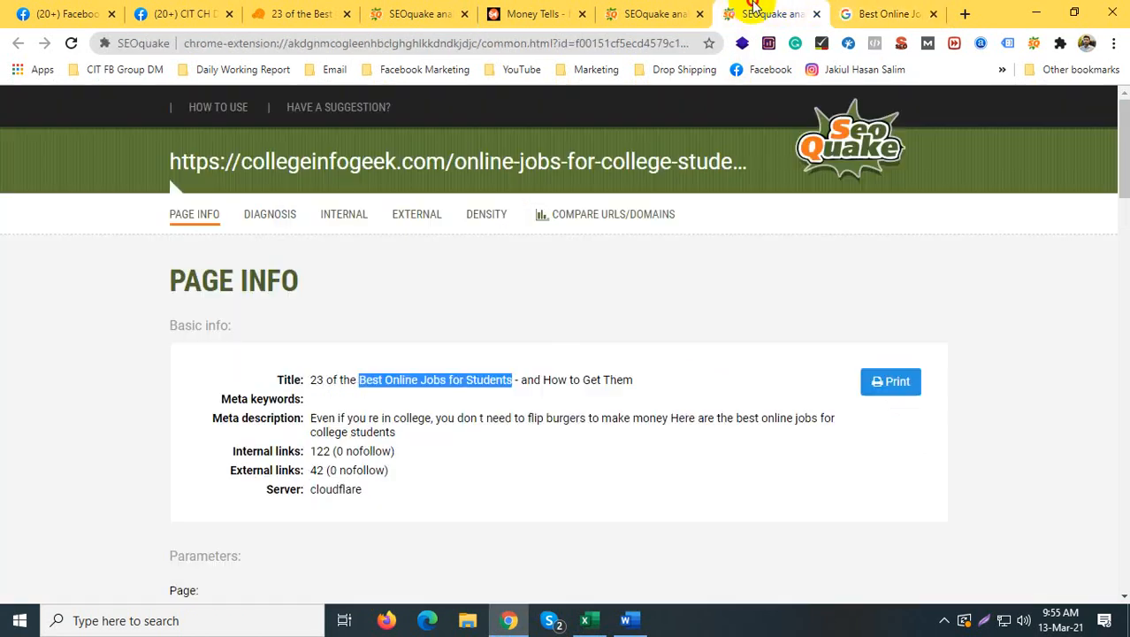
left_click(644, 12)
left_click(50, 425)
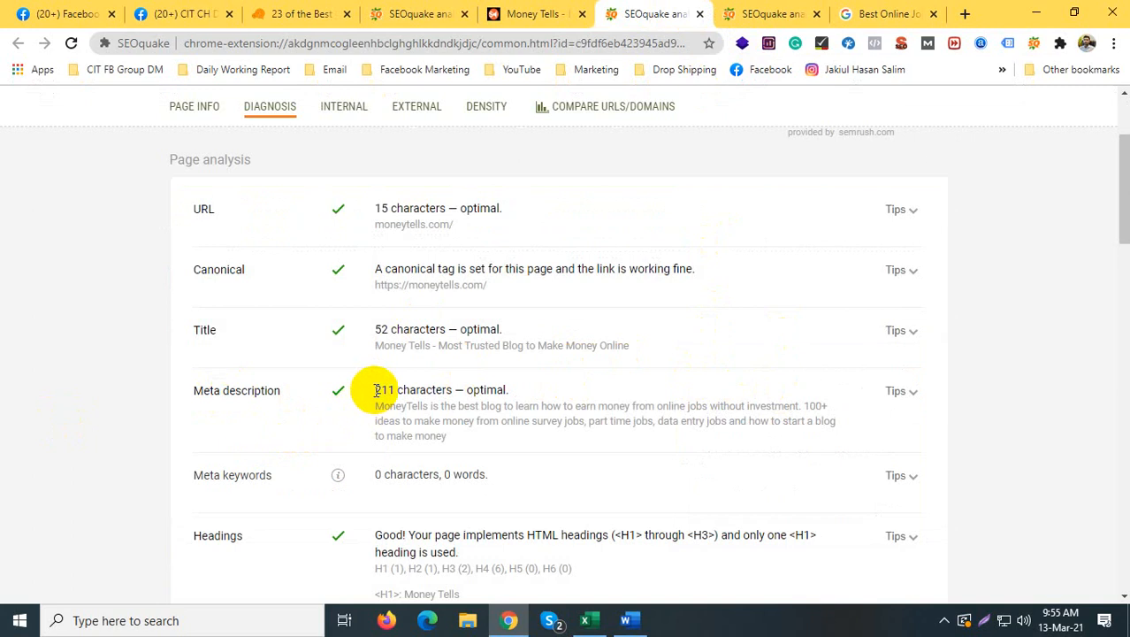
left_click_drag(375, 390, 397, 389)
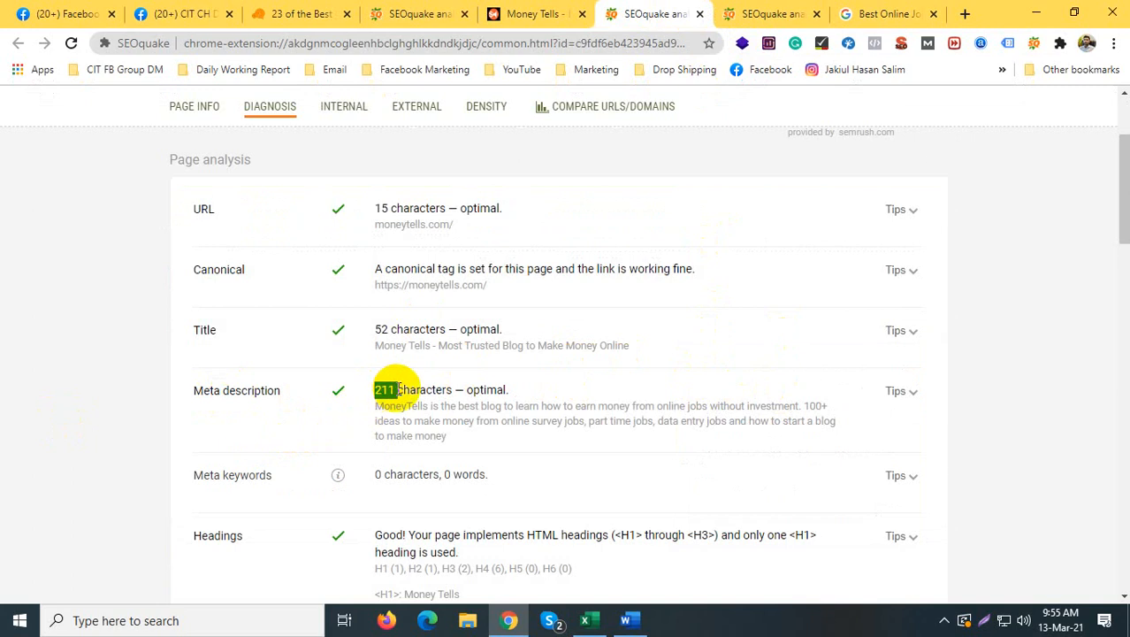
left_click(896, 391)
scroll(821, 441, "down", 1)
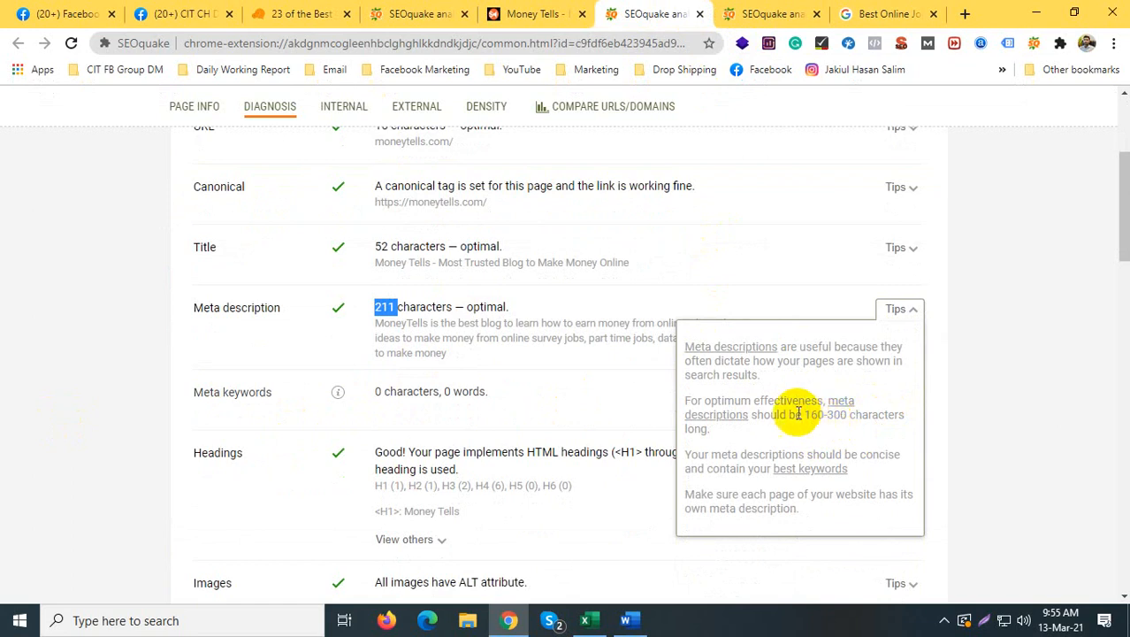
left_click_drag(801, 412, 831, 409)
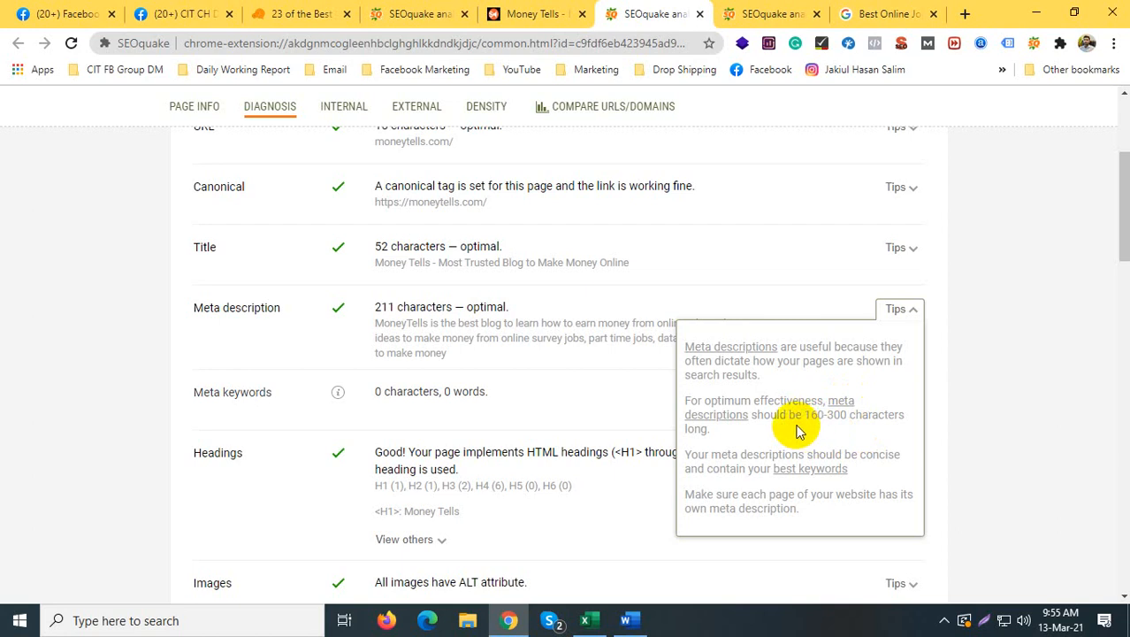
left_click_drag(806, 418, 827, 417)
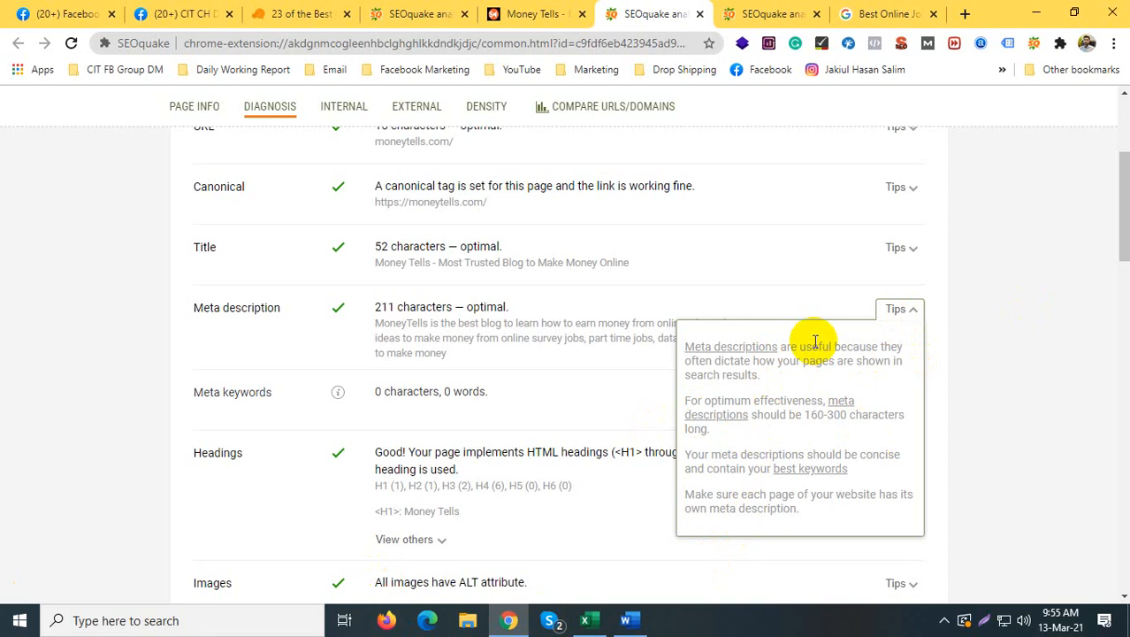
left_click(376, 307)
left_click(900, 310)
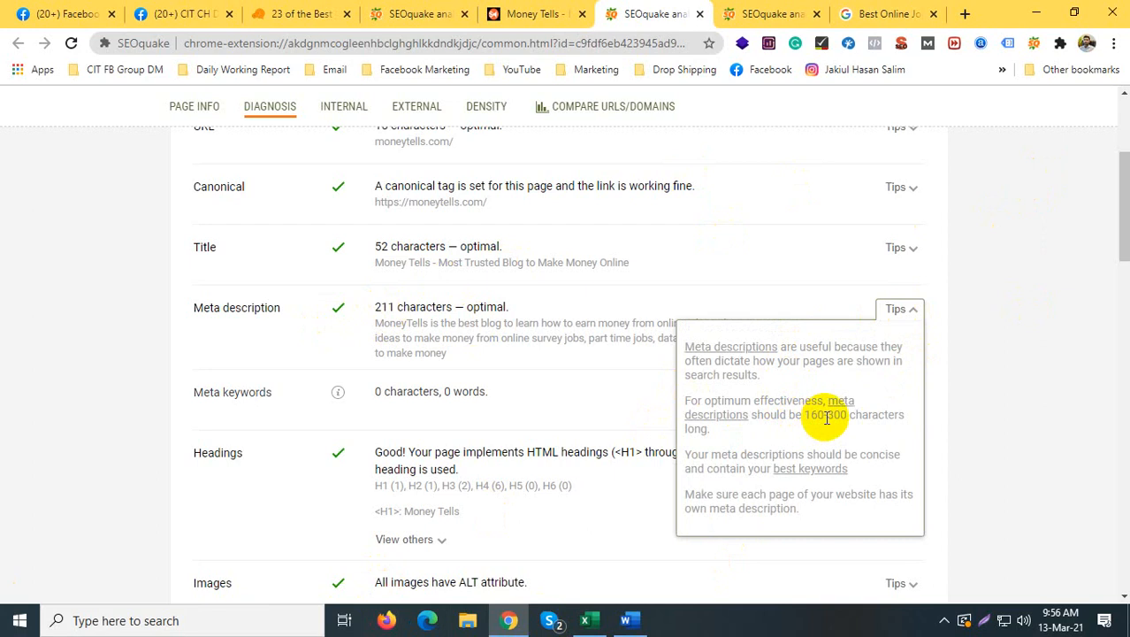
Step: In the Excel template, fill the Meta description characters cell F5 with green and select the Headings cell G5
left_click(594, 621)
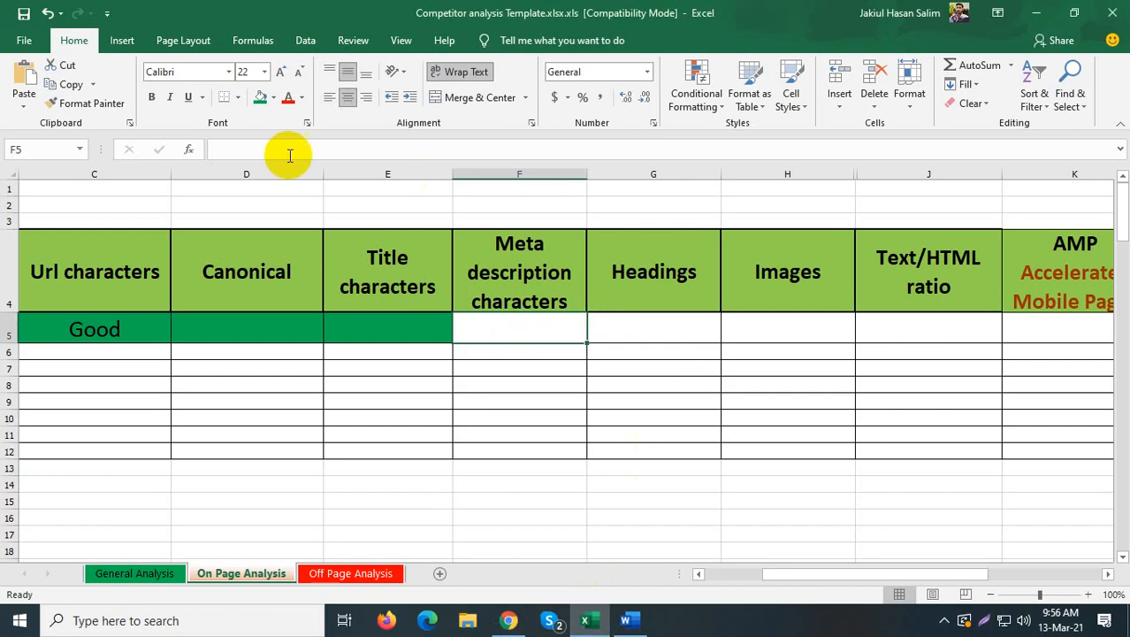
left_click(260, 97)
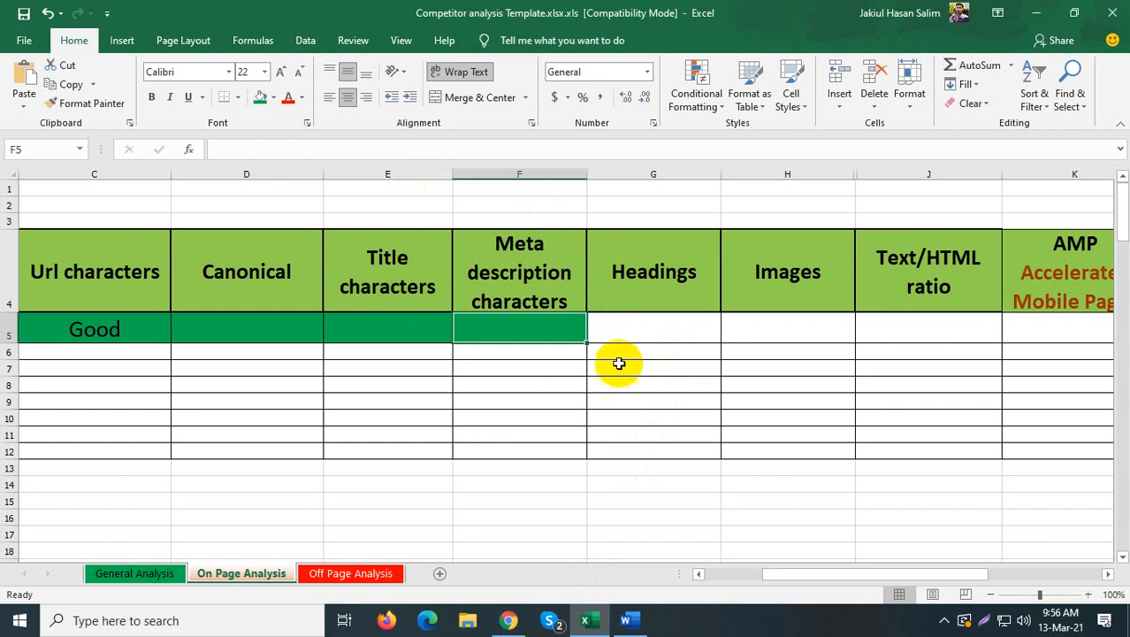
left_click(633, 334)
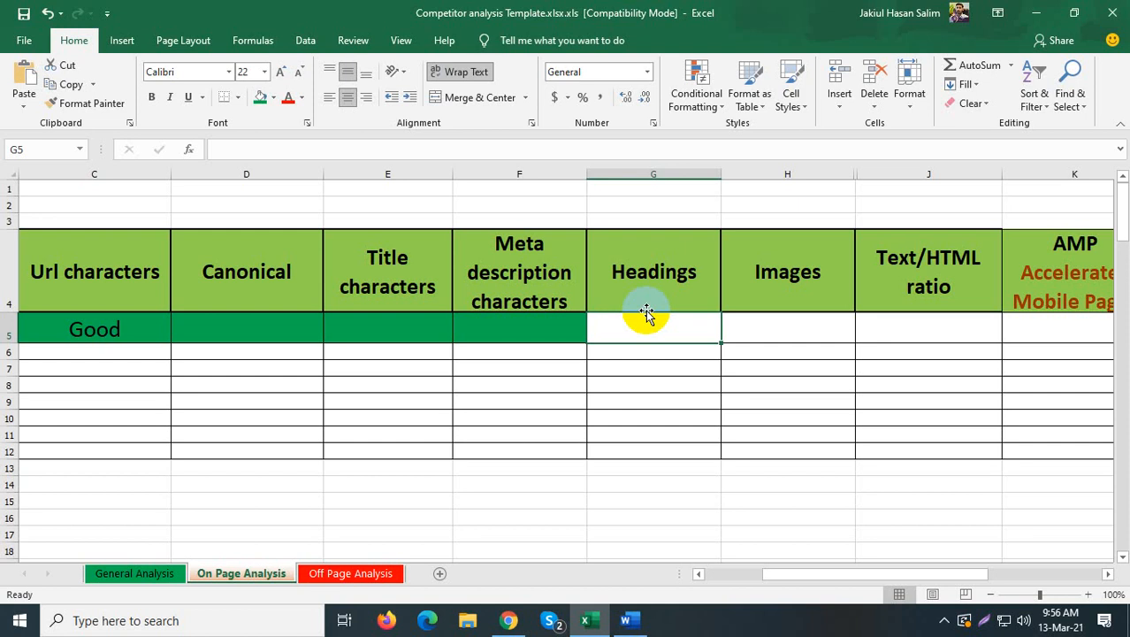
Step: Return to Chrome and compare the moneytells.com home page headings with the Headings entry in its SEOquake Diagnosis report
left_click(510, 620)
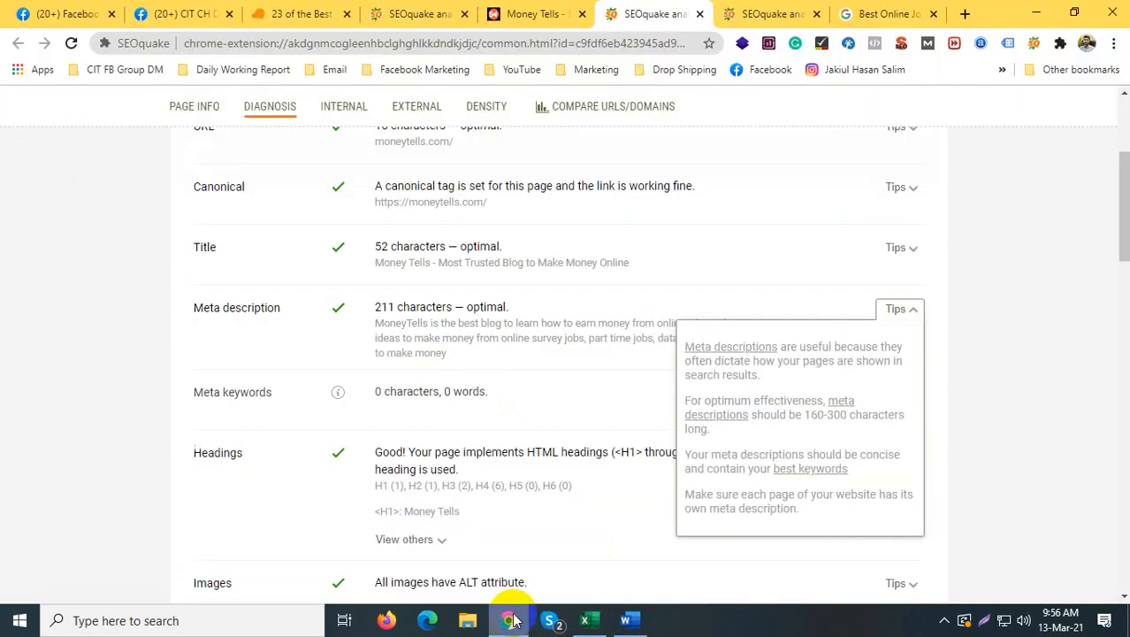
left_click(535, 13)
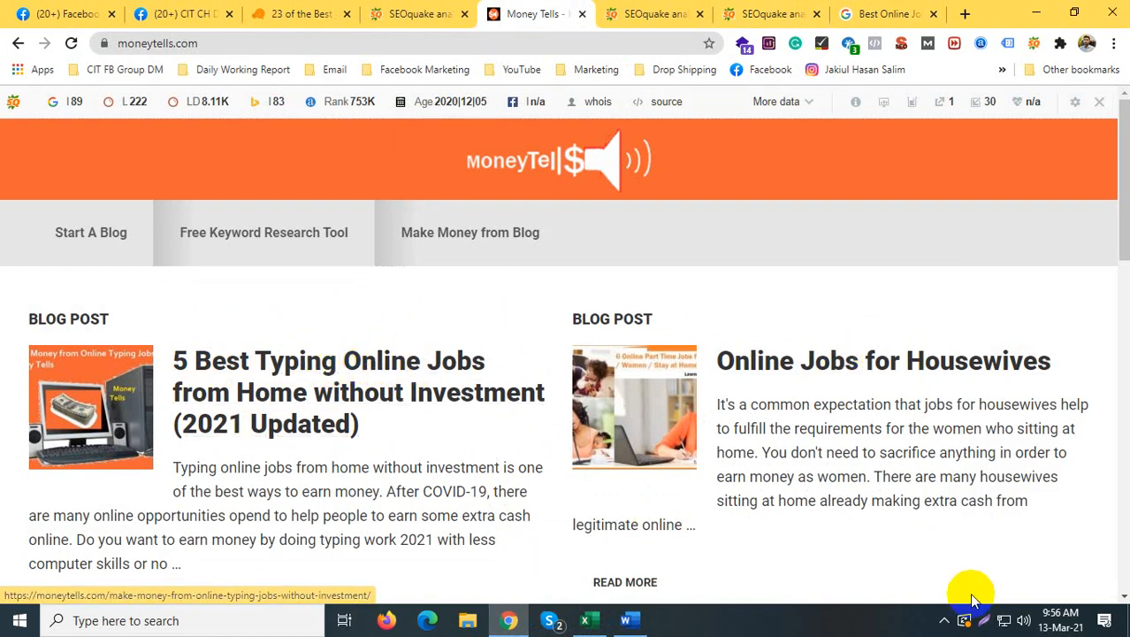
left_click(944, 619)
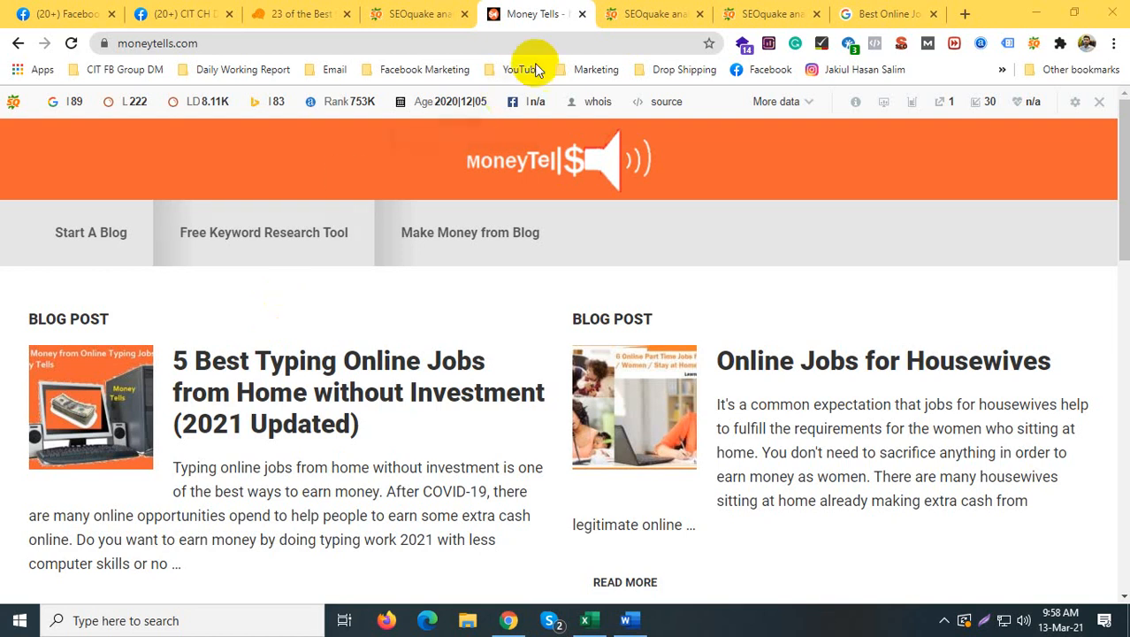
left_click(614, 11)
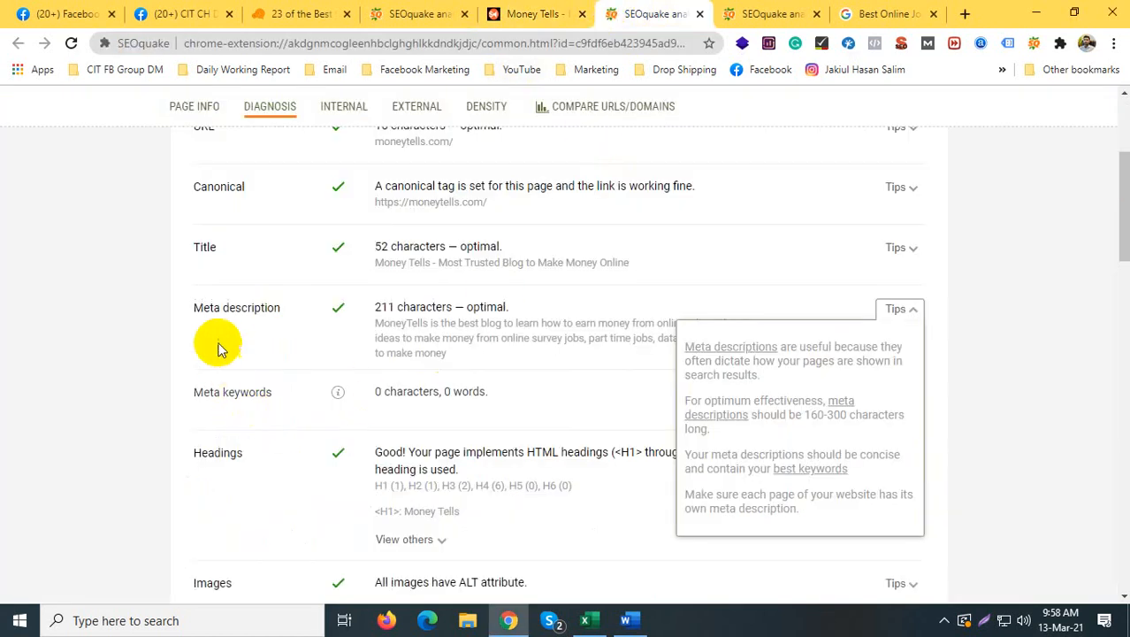
left_click(118, 466)
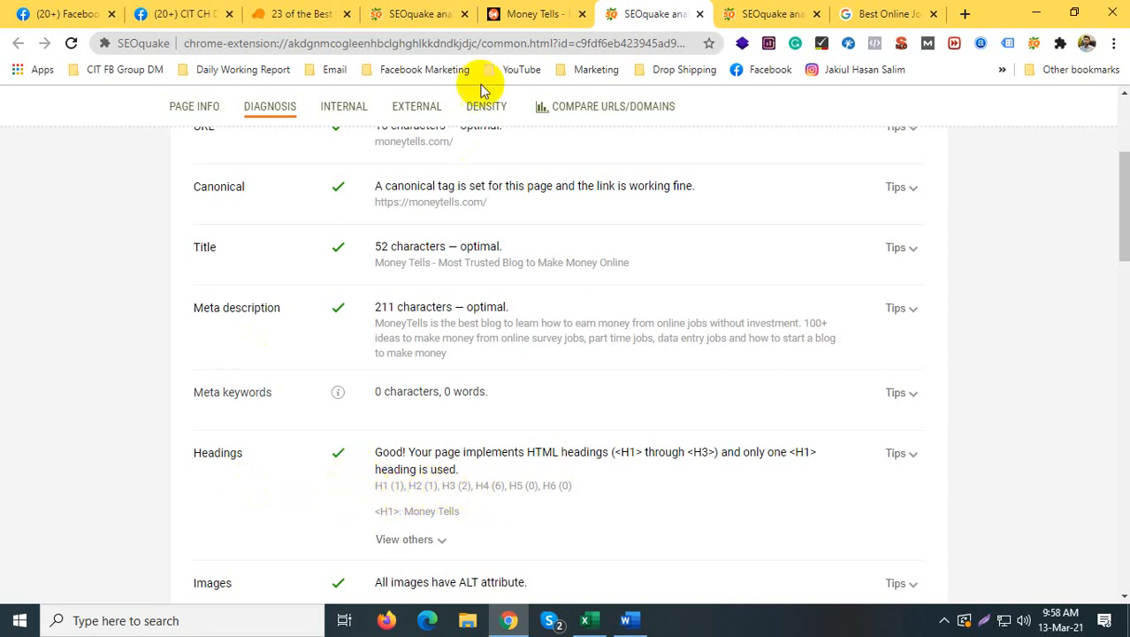
left_click(529, 14)
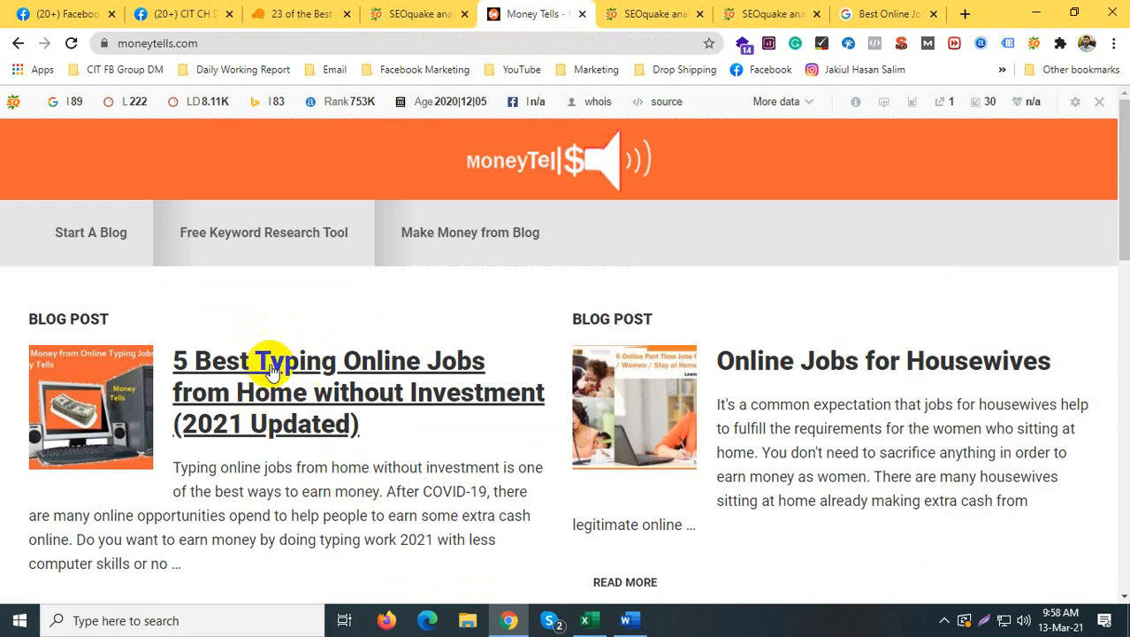
left_click(641, 14)
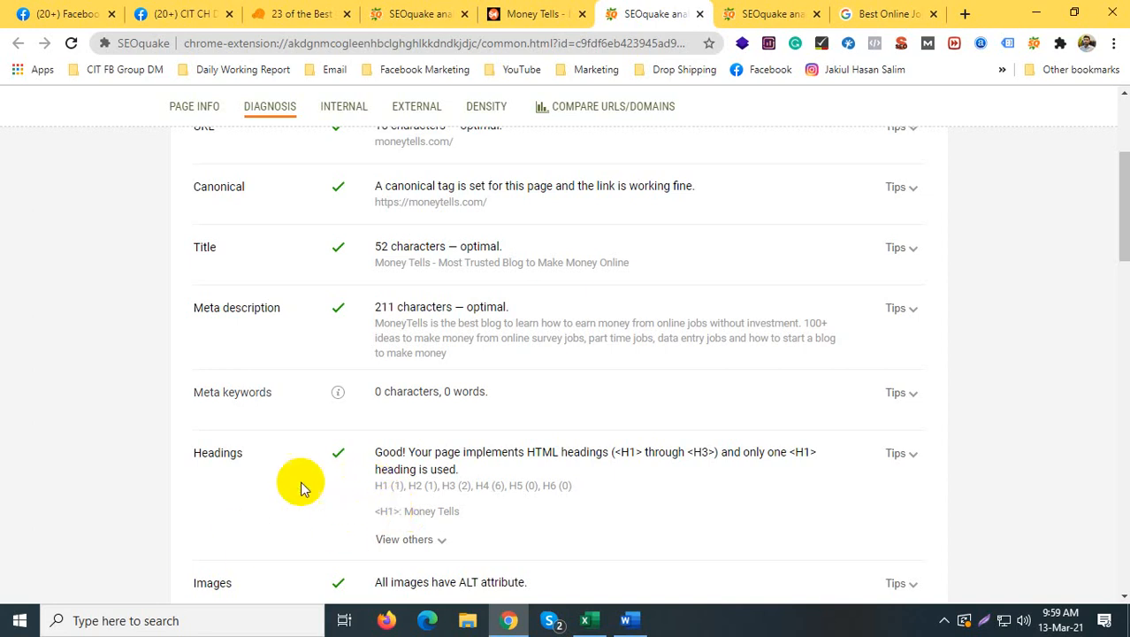
Step: Inspect the post titles on the moneytells.com home page with the element picker to check their tags, and close the developer tools
left_click(522, 13)
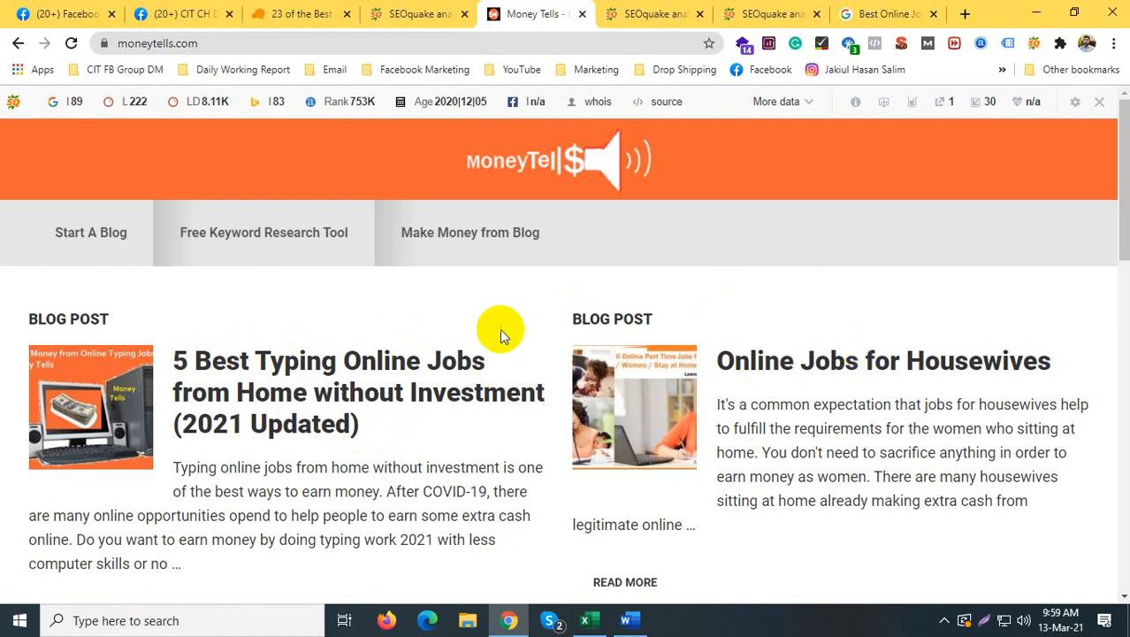
right_click(438, 284)
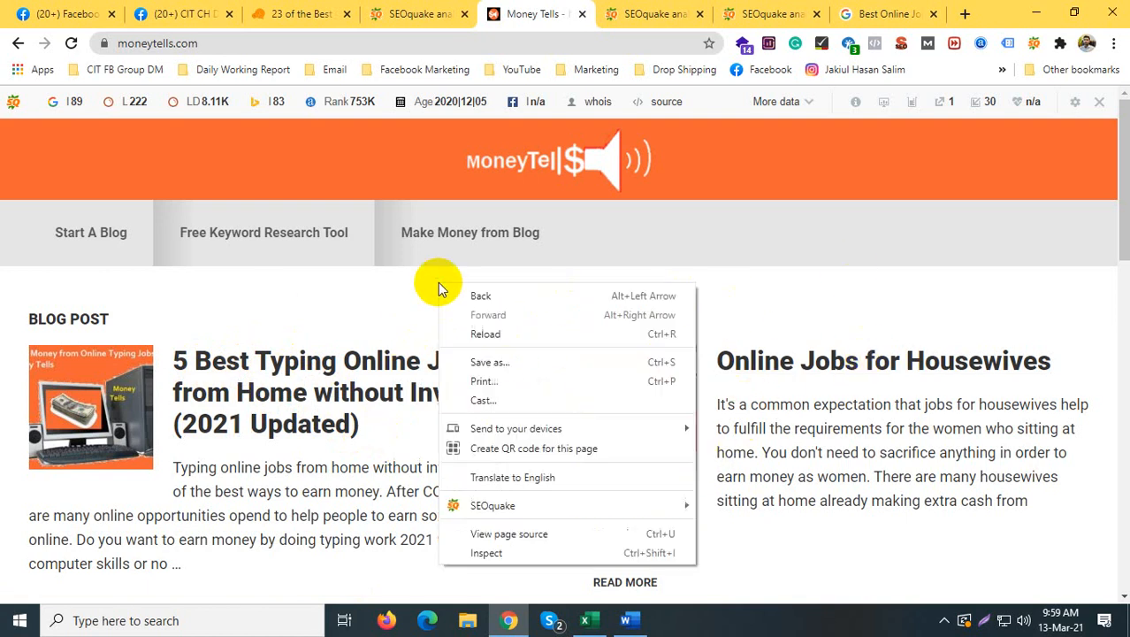
left_click(495, 553)
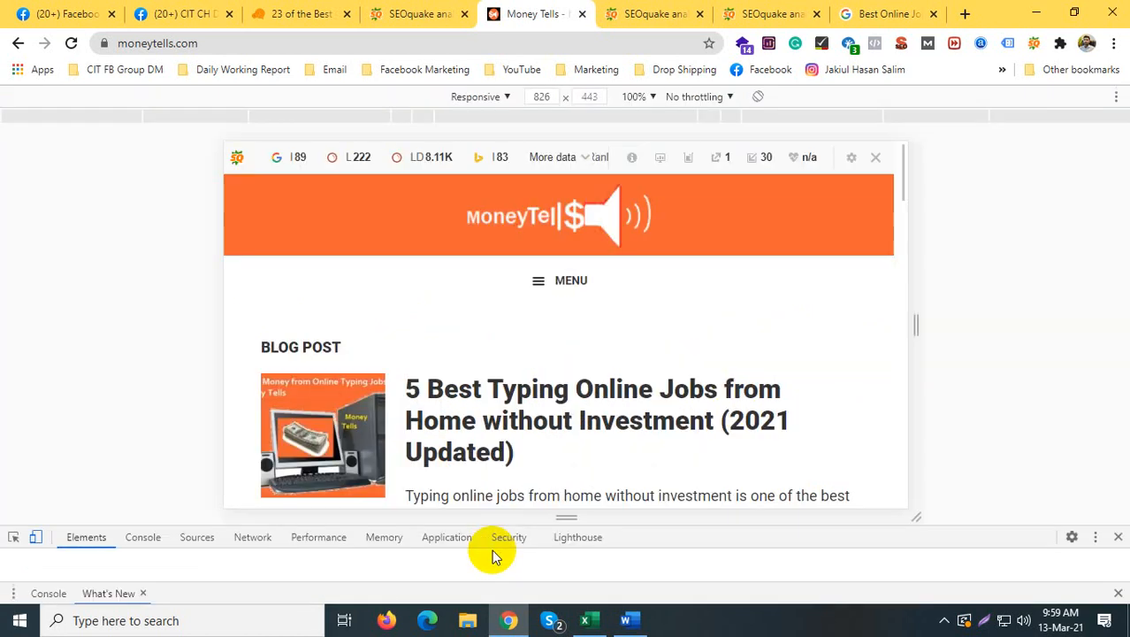
left_click(13, 540)
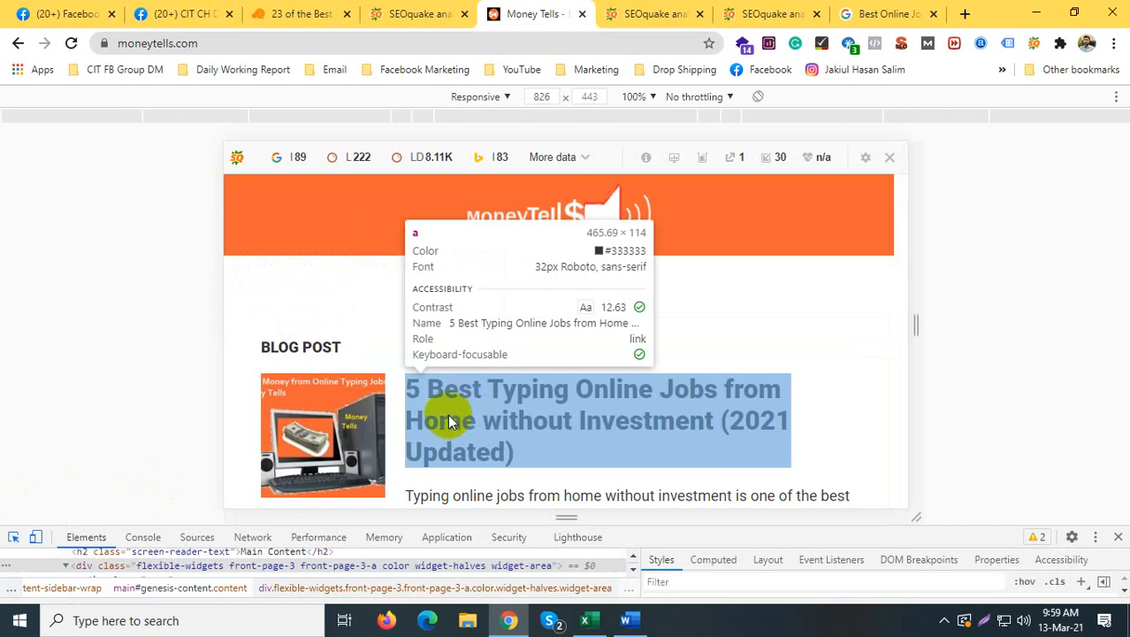
scroll(448, 421, "down", 4)
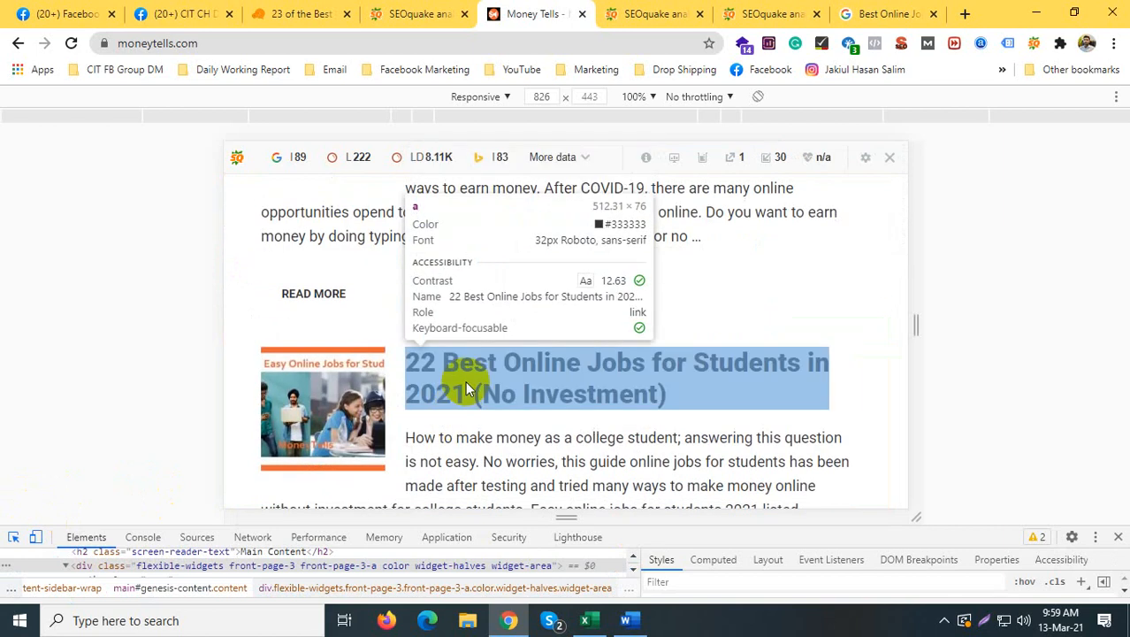
scroll(467, 387, "down", 4)
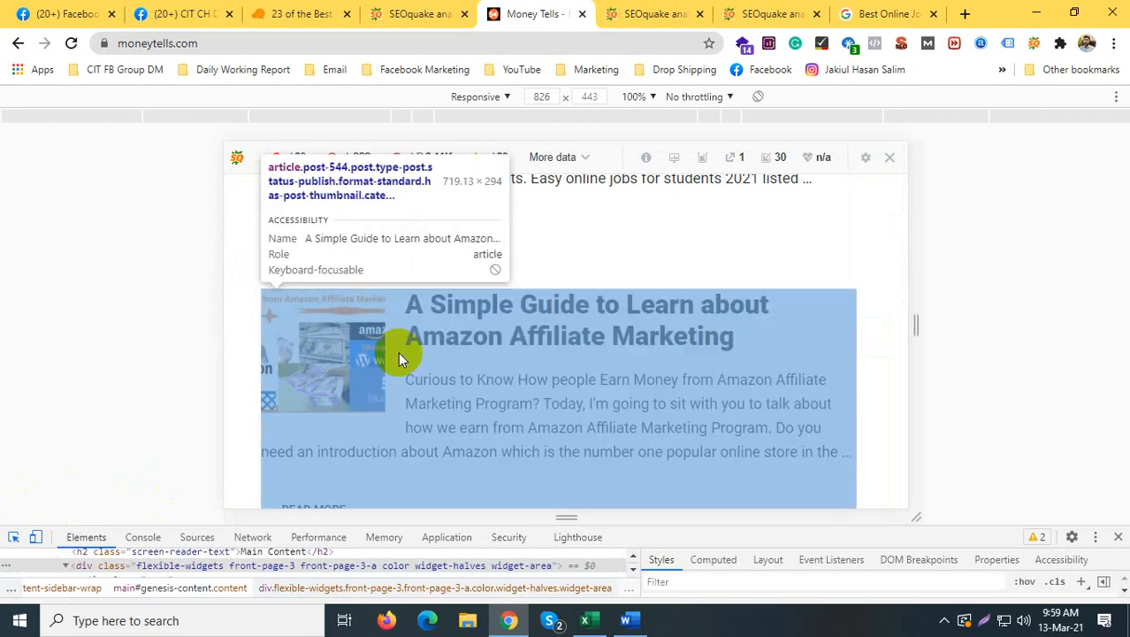
scroll(542, 338, "down", 2)
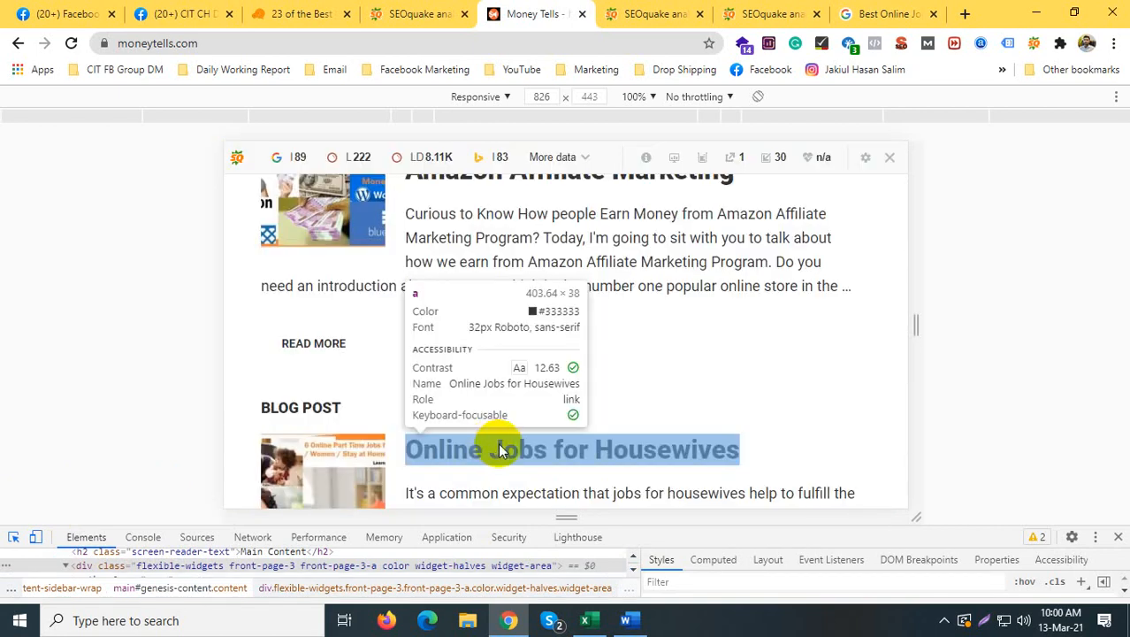
scroll(500, 448, "down", 2)
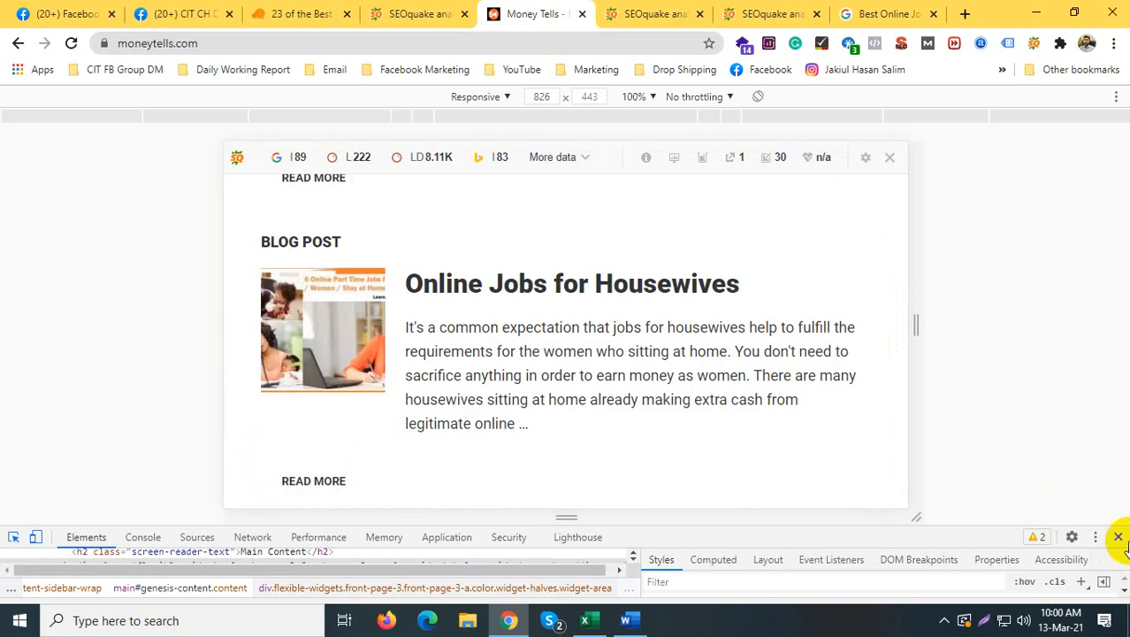
left_click(1118, 536)
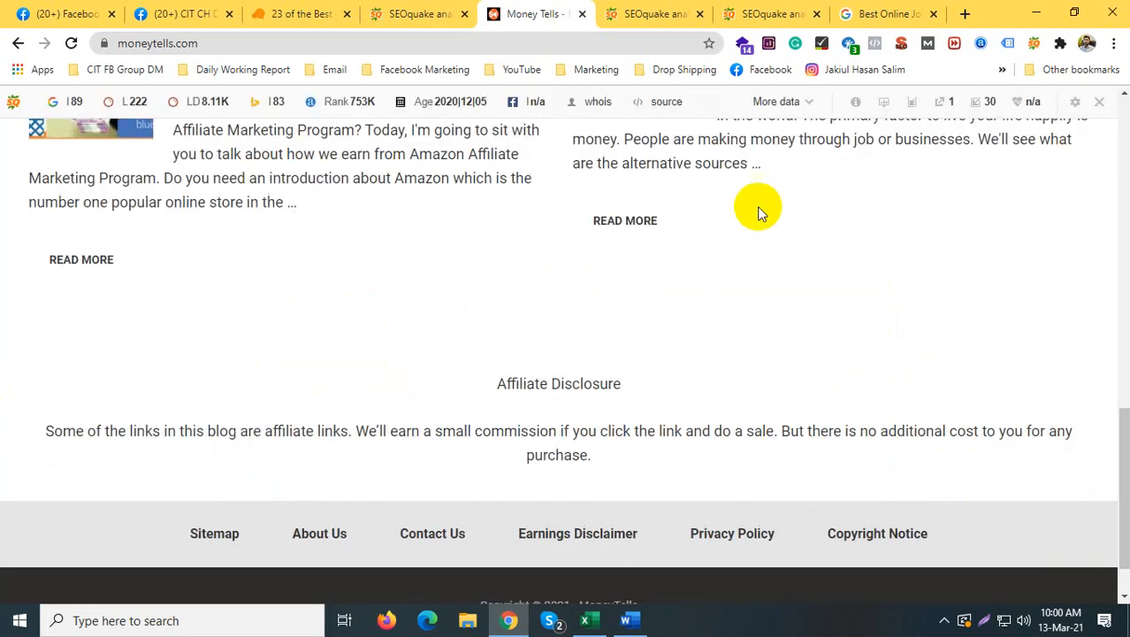
Step: Search Google for "photo retouching services" in a new tab and open the techcloudltd.com result in its own tab
left_click(967, 14)
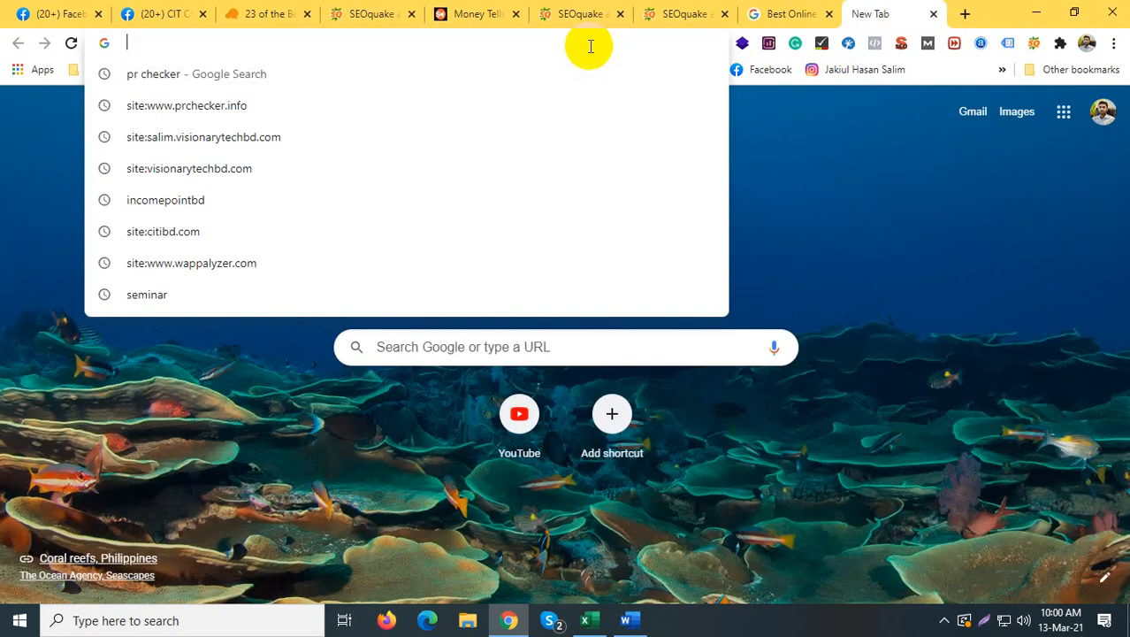
type("pho")
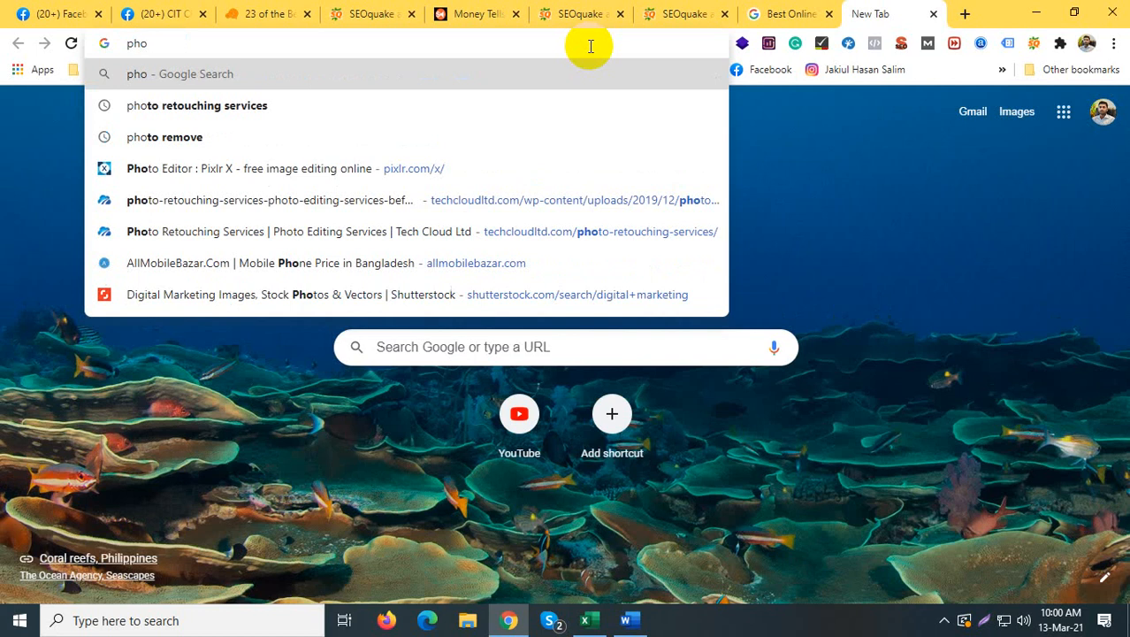
left_click(196, 109)
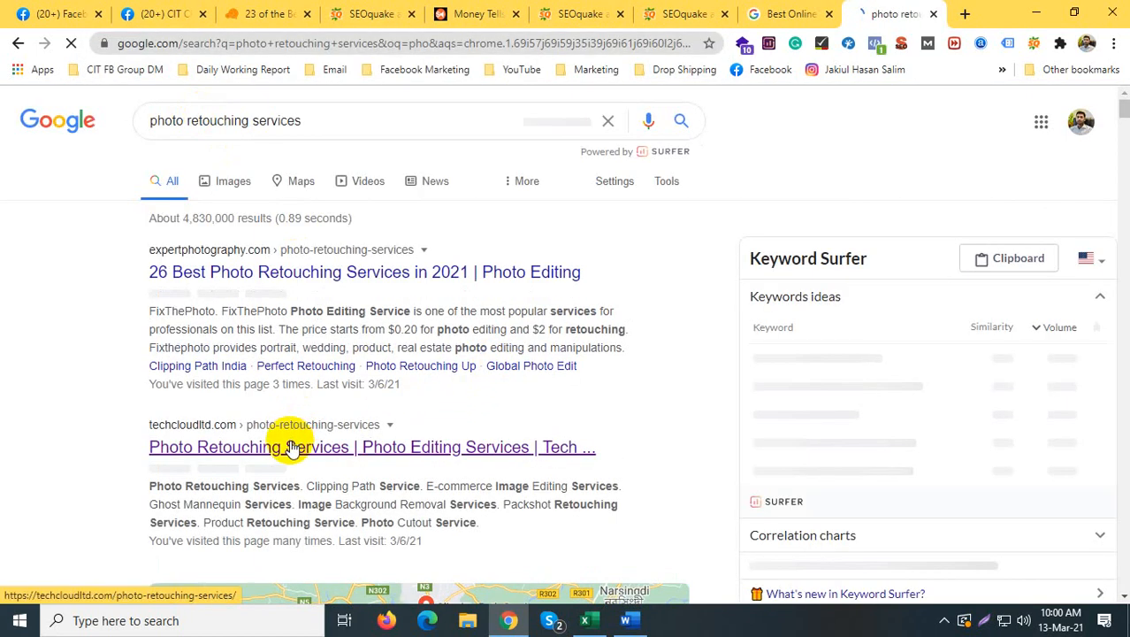
right_click(292, 447)
left_click(40, 467)
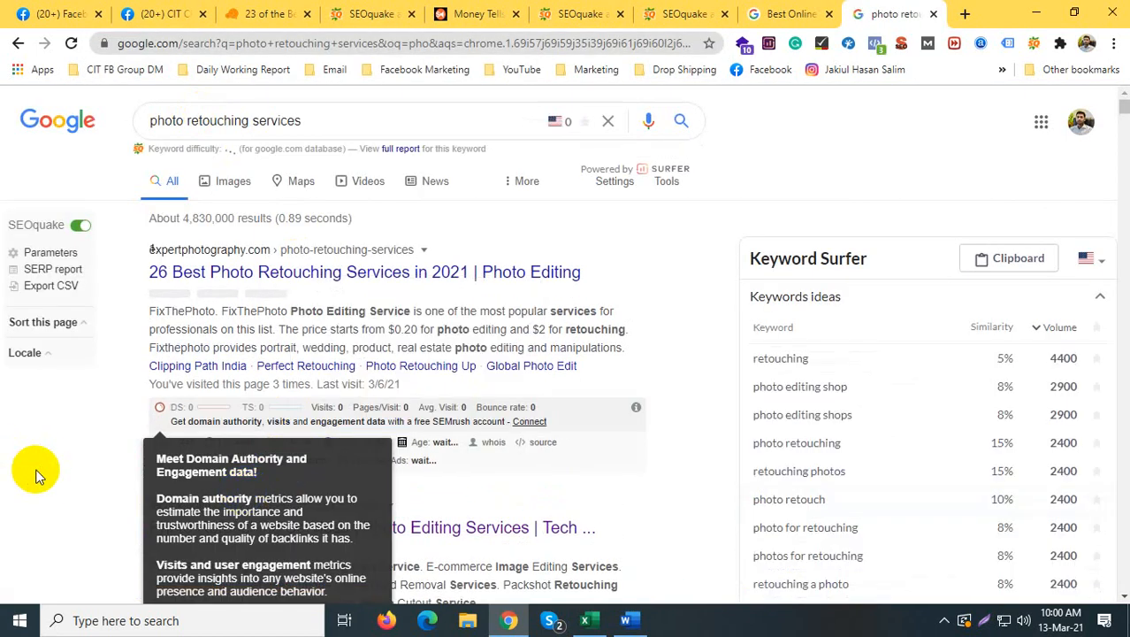
right_click(419, 530)
left_click(460, 371)
scroll(429, 382, "down", 6)
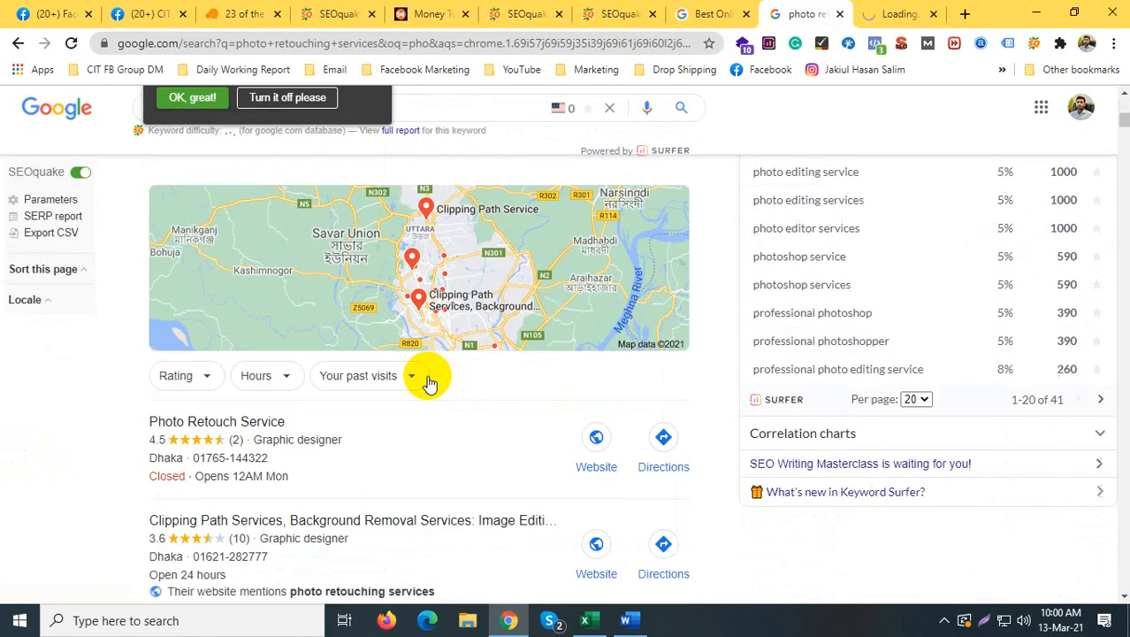
scroll(429, 380, "down", 5)
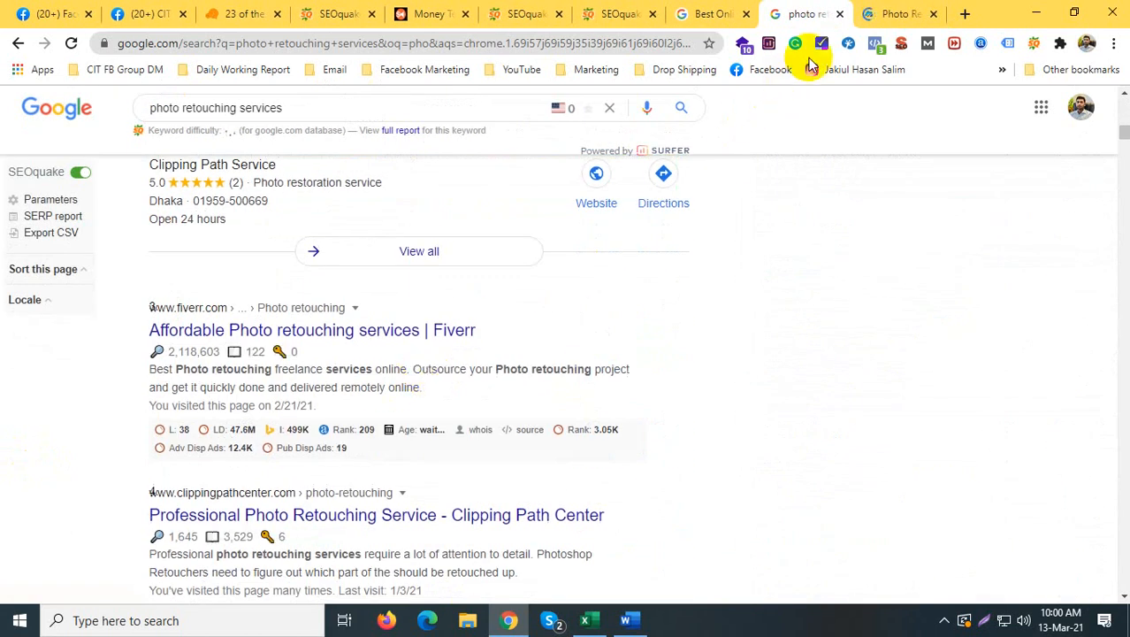
left_click(894, 13)
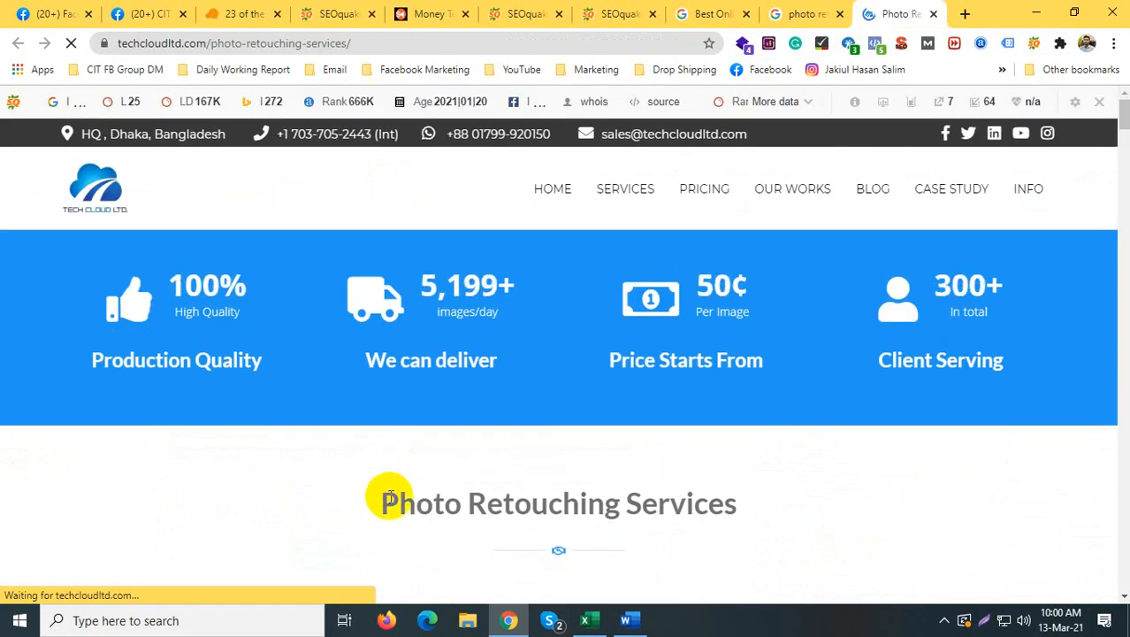
Step: Highlight the "Photo Retouching Services" heading on the techcloudltd.com page and compare it with the "High End Photo Retouching Services" subheading
left_click_drag(386, 503, 732, 503)
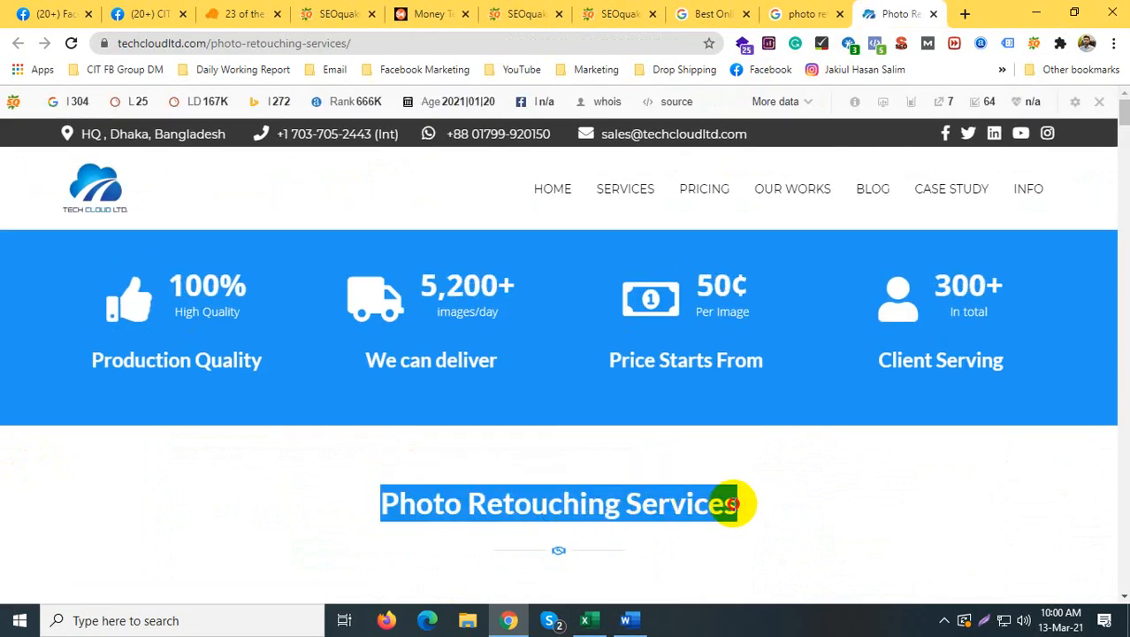
left_click(732, 503)
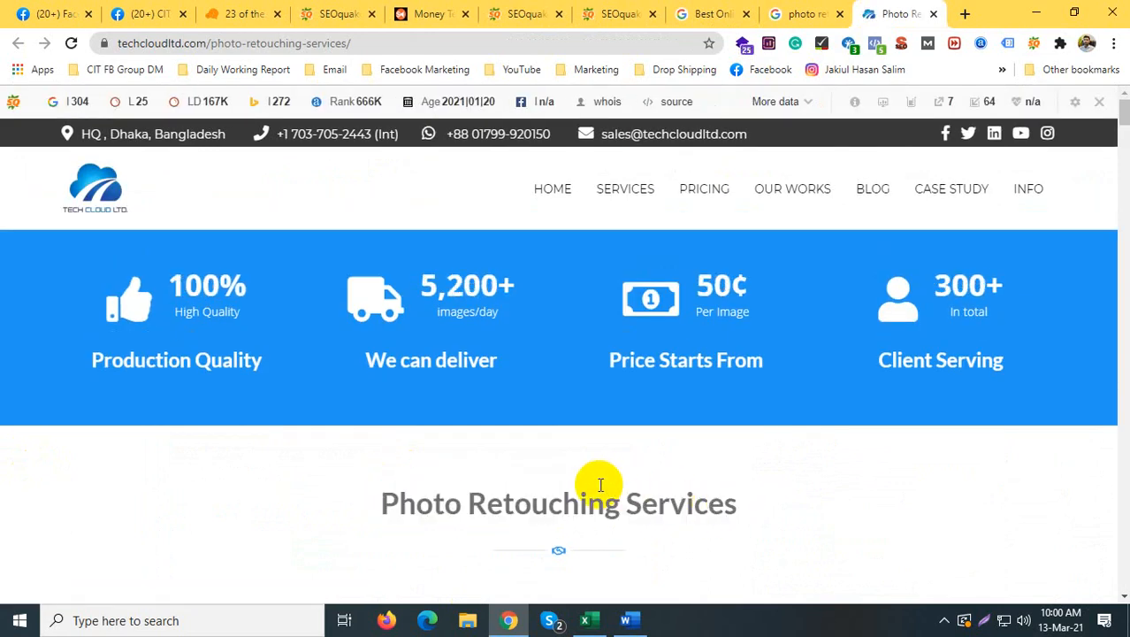
scroll(578, 453, "down", 4)
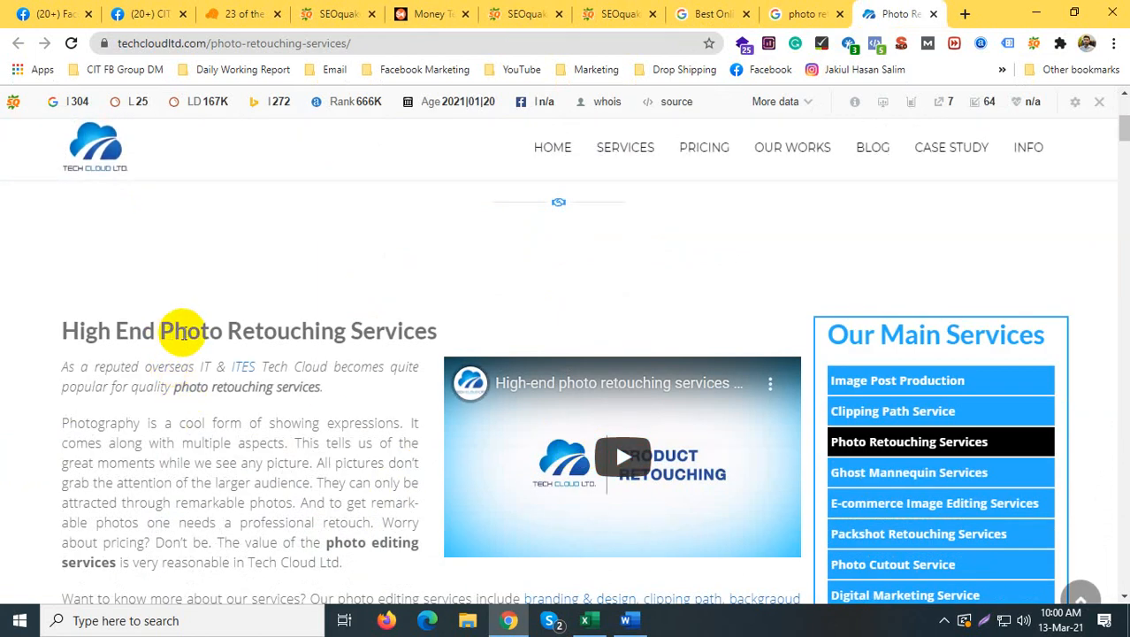
scroll(240, 280, "up", 4)
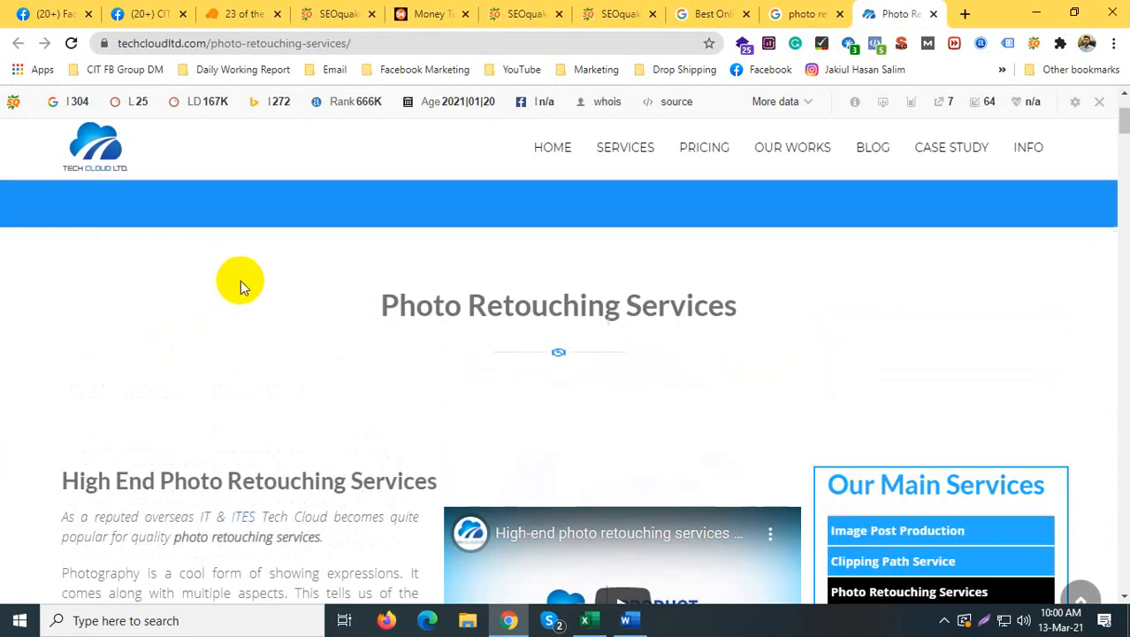
Step: Inspect the "Photo Retouching Services" heading on the techcloudltd.com page with the element picker to check its heading tag
right_click(301, 476)
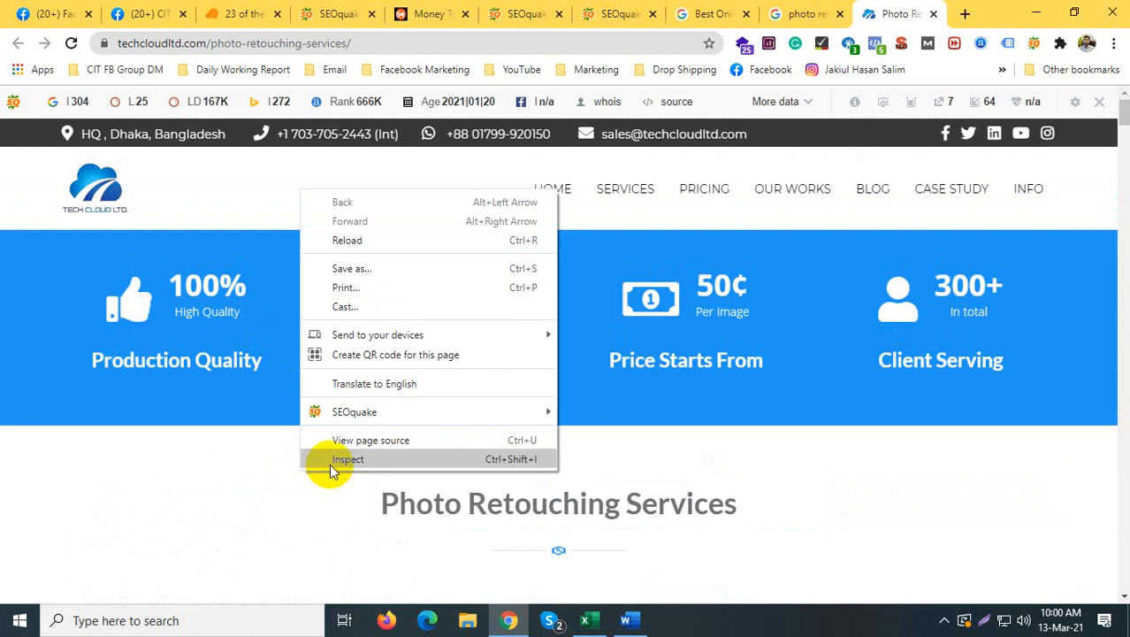
left_click(329, 460)
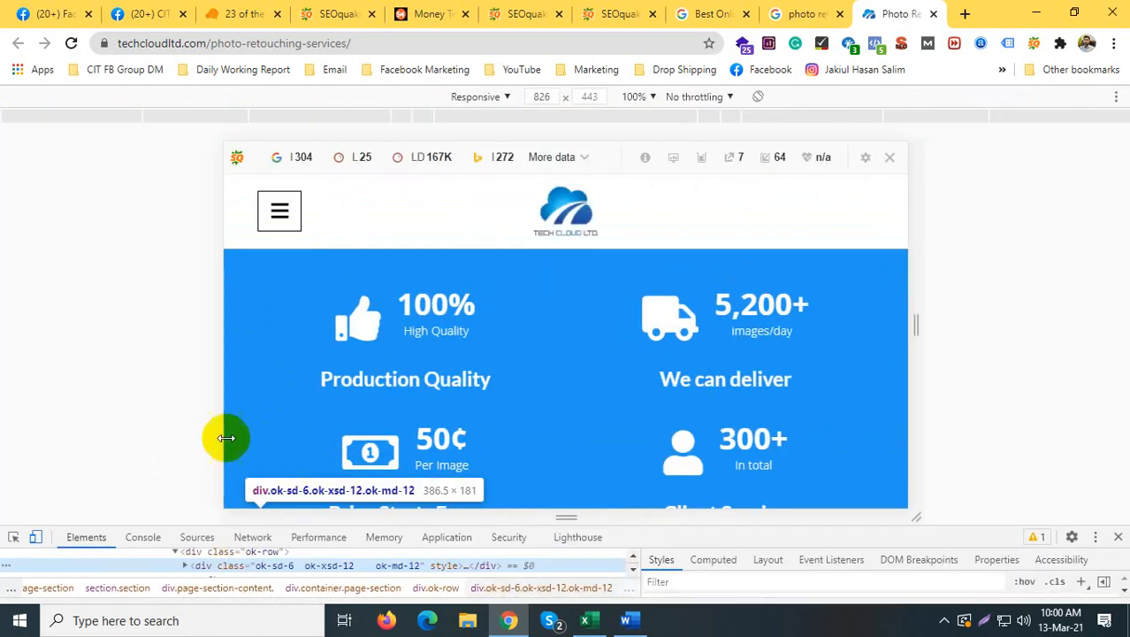
left_click(13, 539)
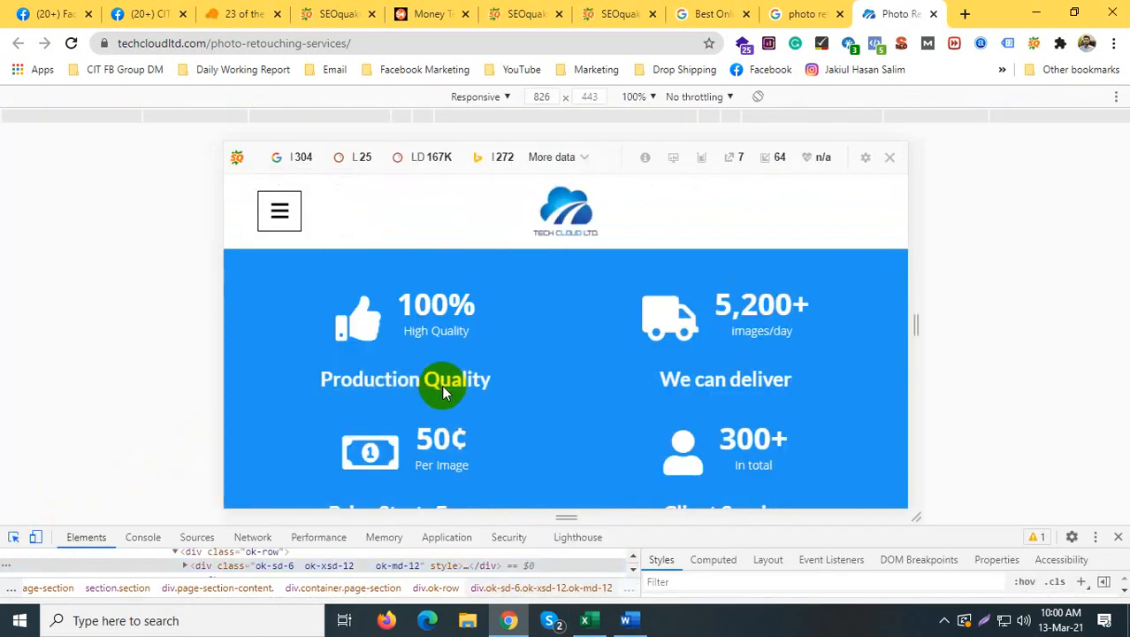
scroll(500, 364, "down", 2)
scroll(501, 364, "down", 3)
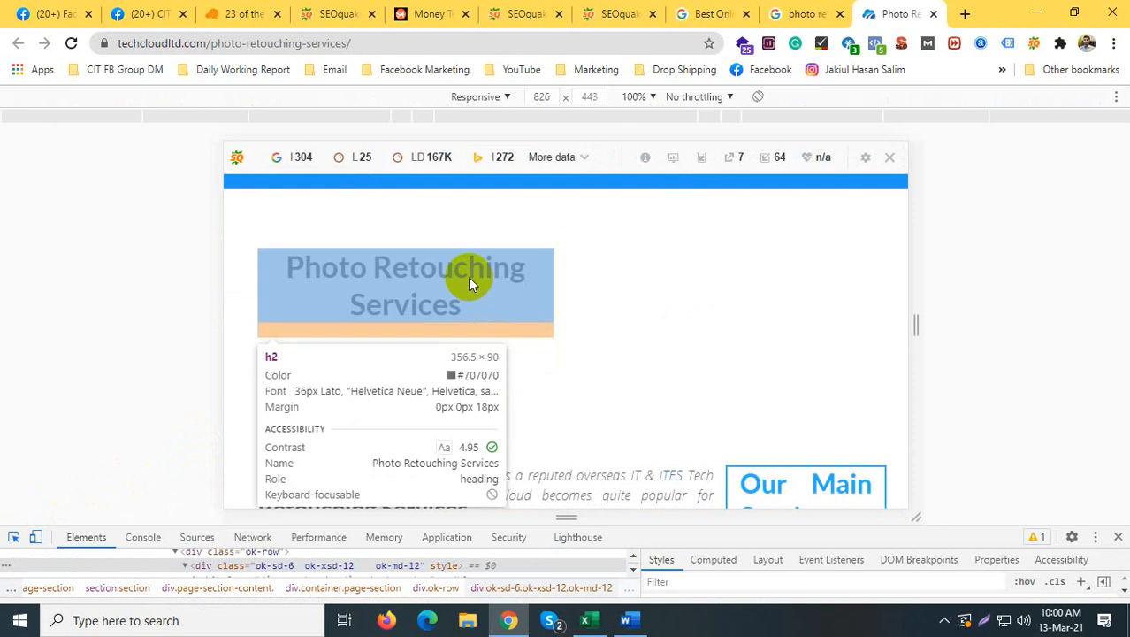
scroll(468, 277, "up", 5)
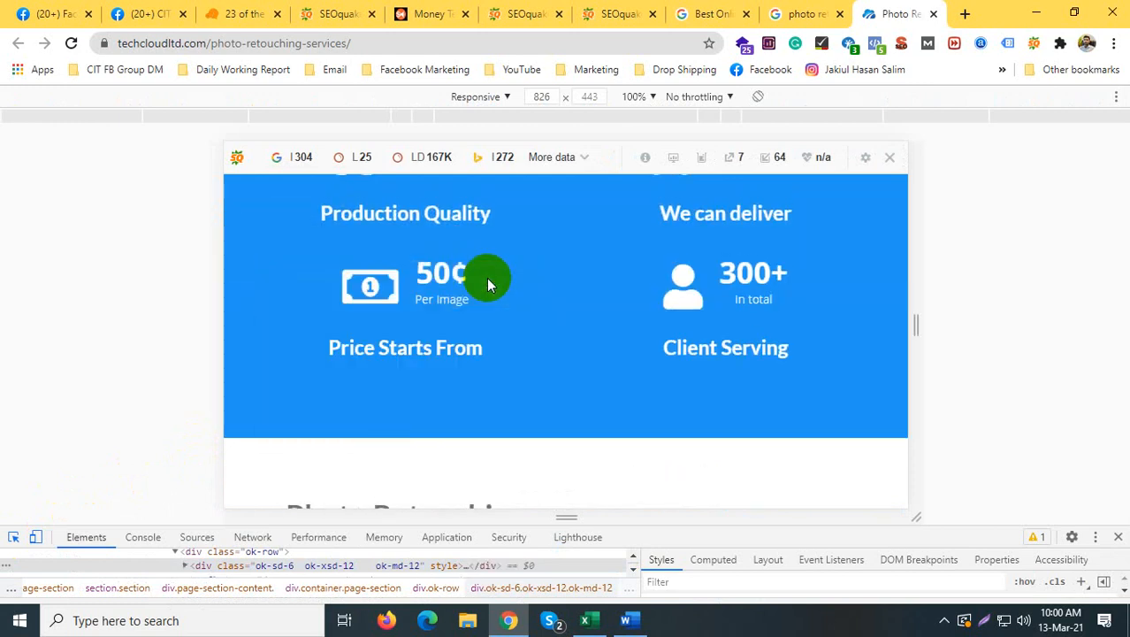
scroll(504, 313, "down", 6)
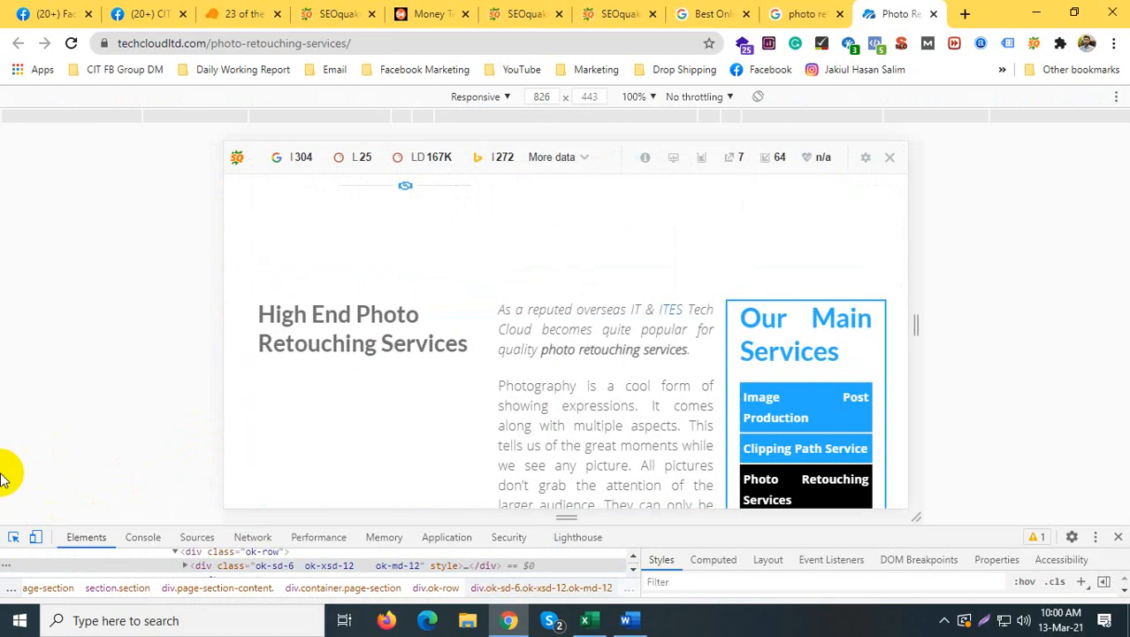
Step: Check the tags of "Professional Photo Retouching Services" and "Looking For Photo Editing Services Company?" with the element picker, and close the developer tools
left_click(13, 536)
scroll(303, 335, "down", 7)
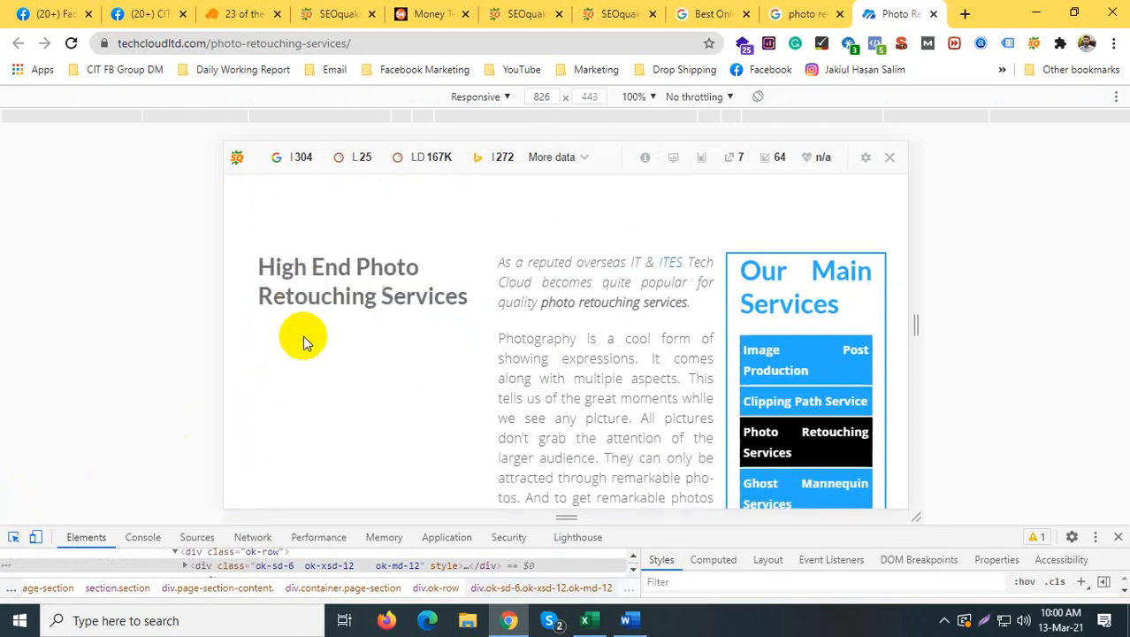
scroll(316, 338, "down", 2)
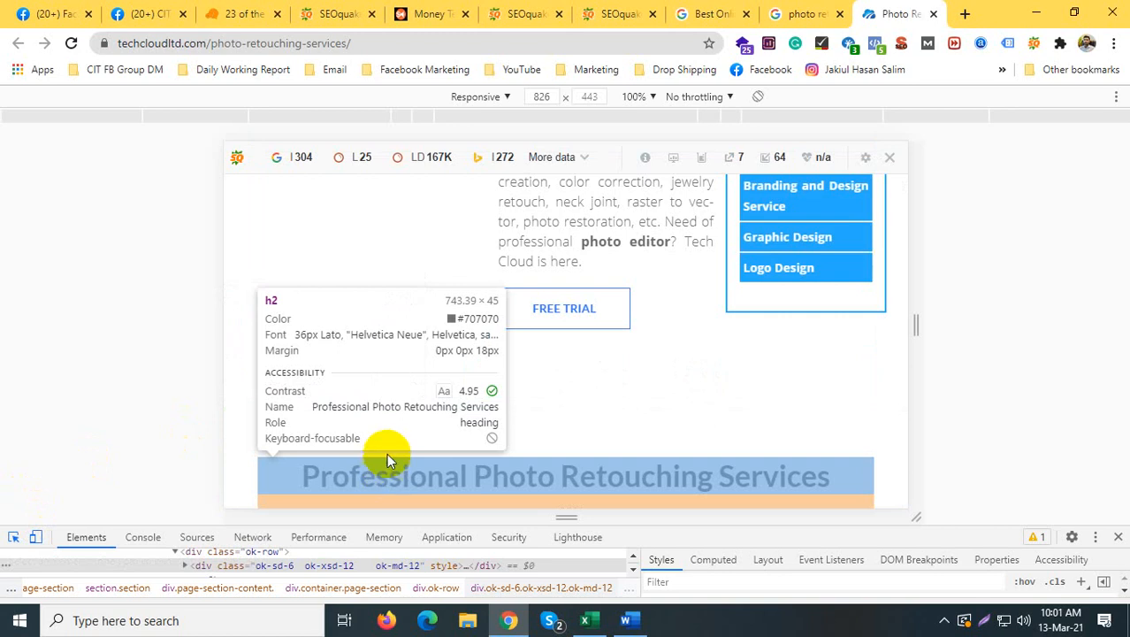
scroll(386, 452, "down", 4)
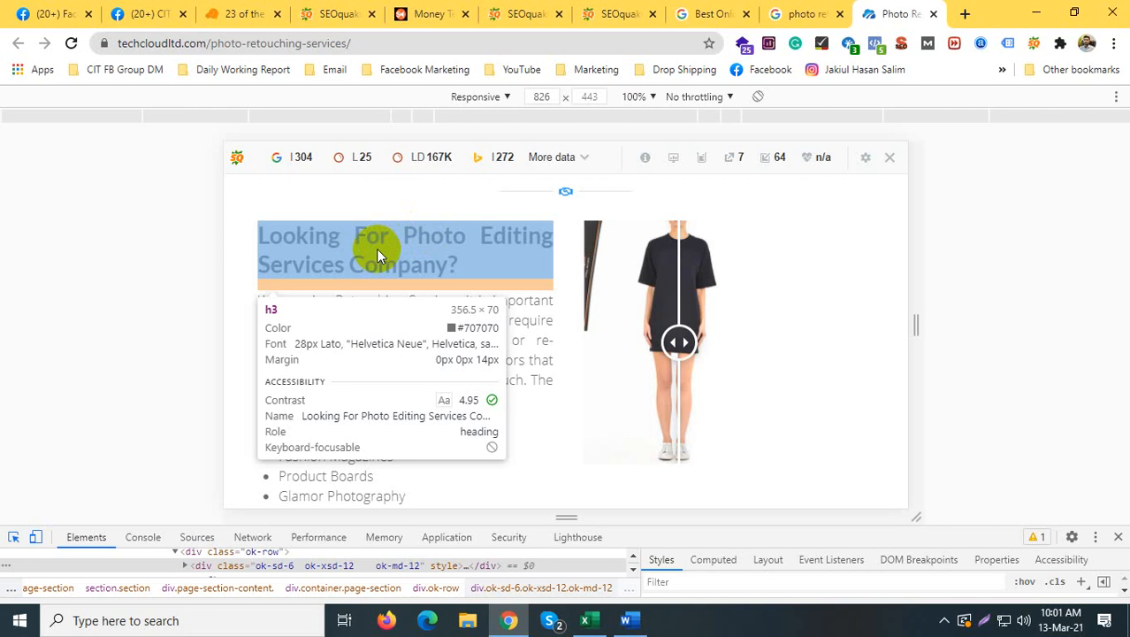
left_click(1115, 542)
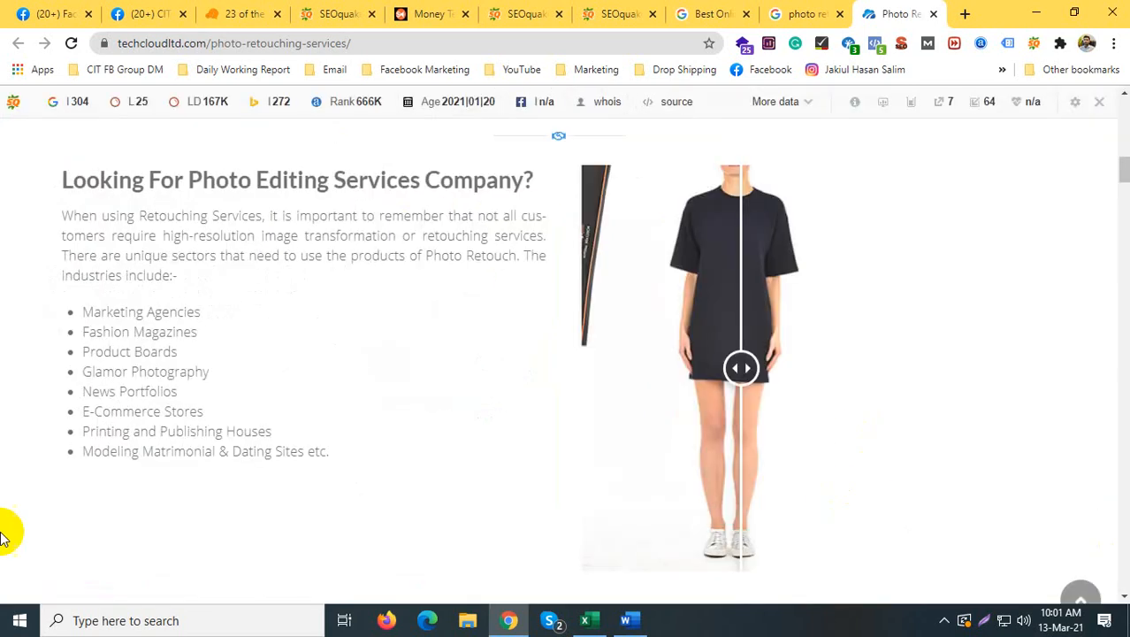
Step: Review Headings in the moneytells.com SEOquake report, fill the Headings cell G5 in the Excel template with green, and select the Images cell H5
left_click(509, 13)
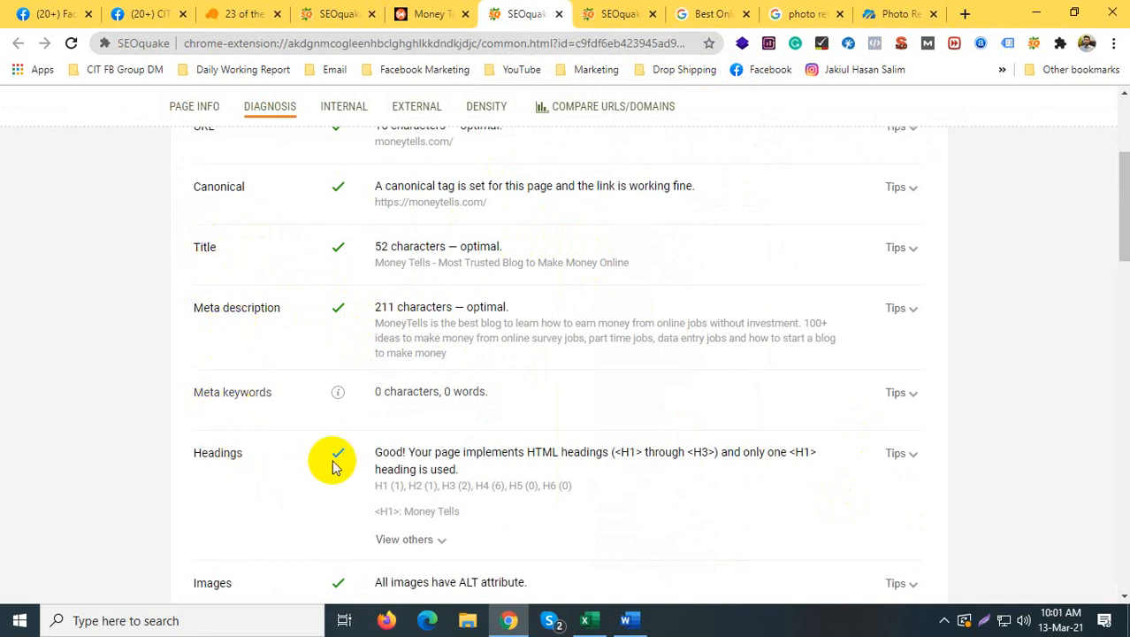
left_click(584, 620)
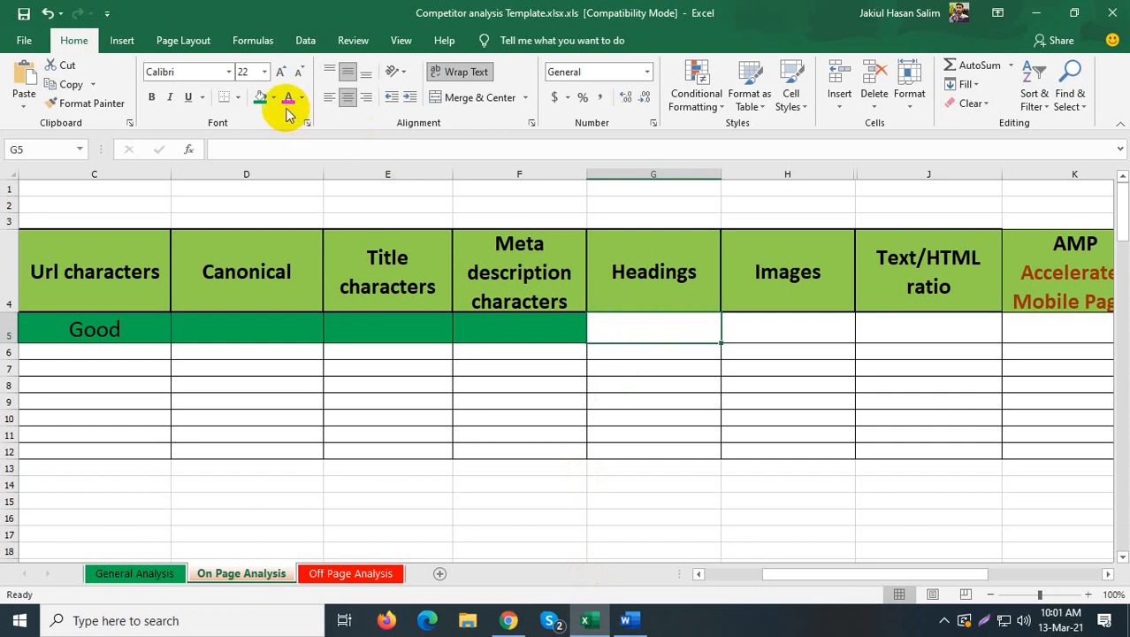
left_click(259, 98)
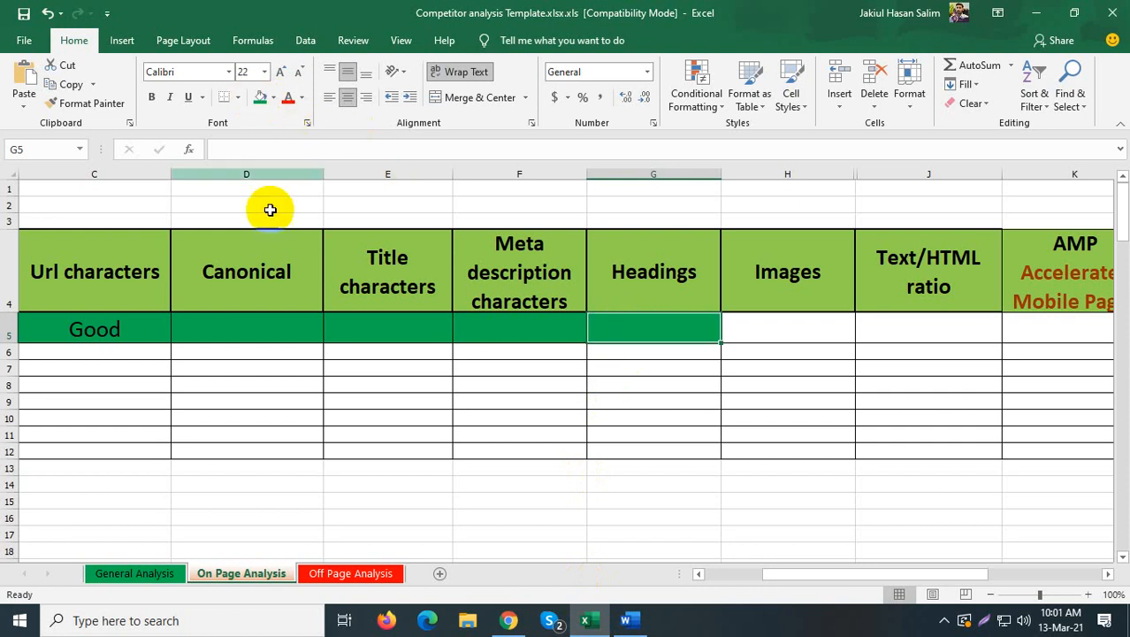
left_click(776, 327)
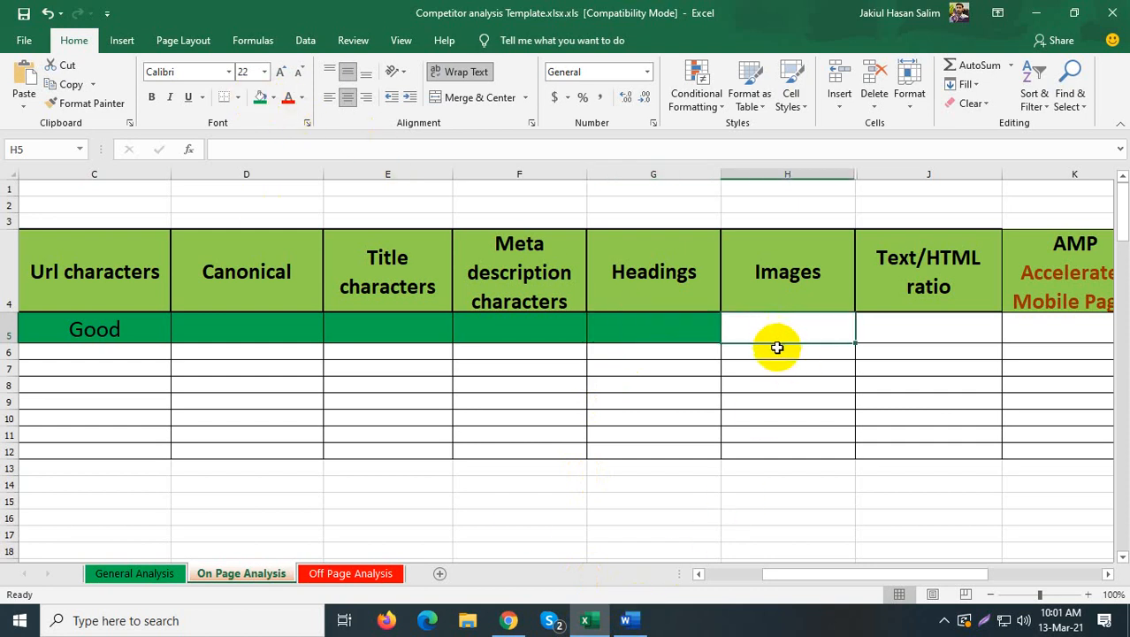
mouse_move(495, 625)
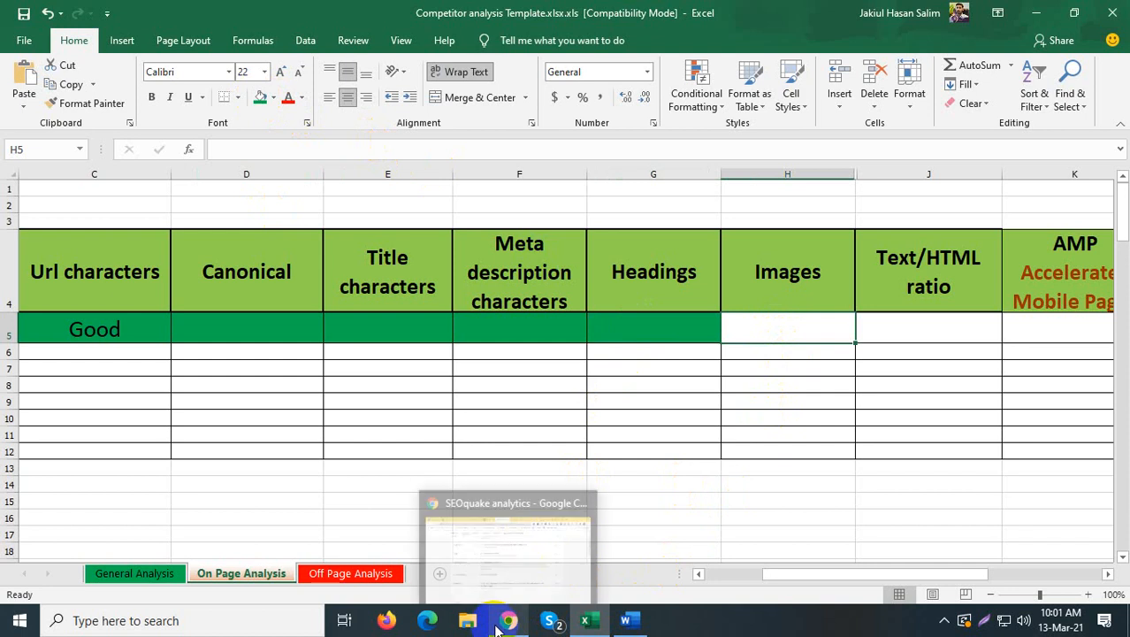
Step: Switch to Chrome and look over the post thumbnail images on the moneytells.com page
left_click(509, 531)
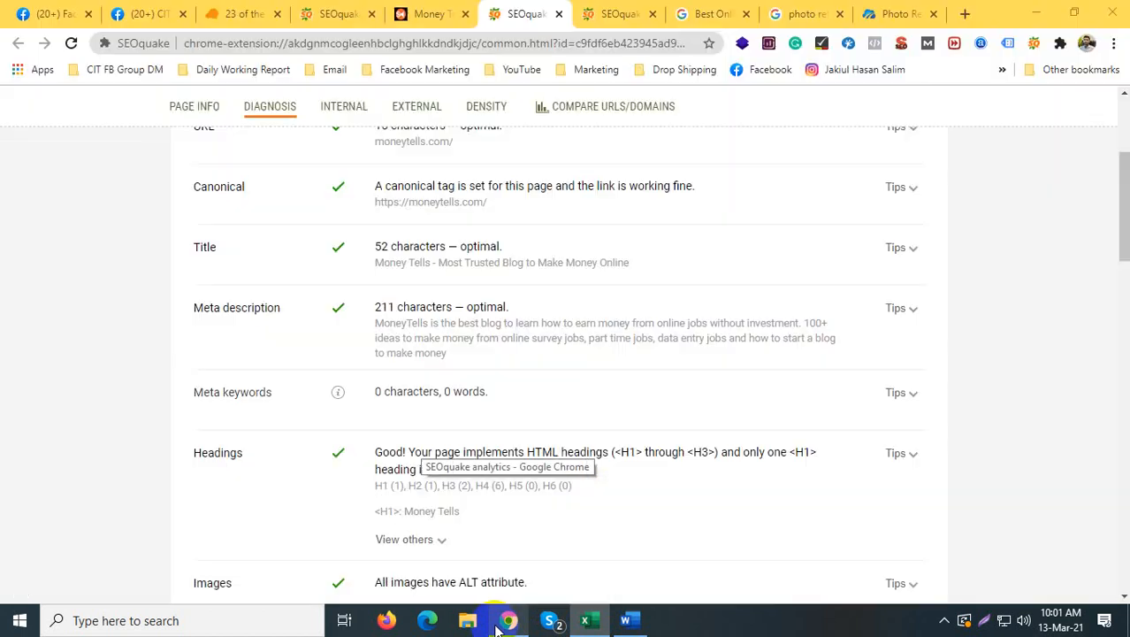
left_click(429, 14)
scroll(421, 292, "up", 6)
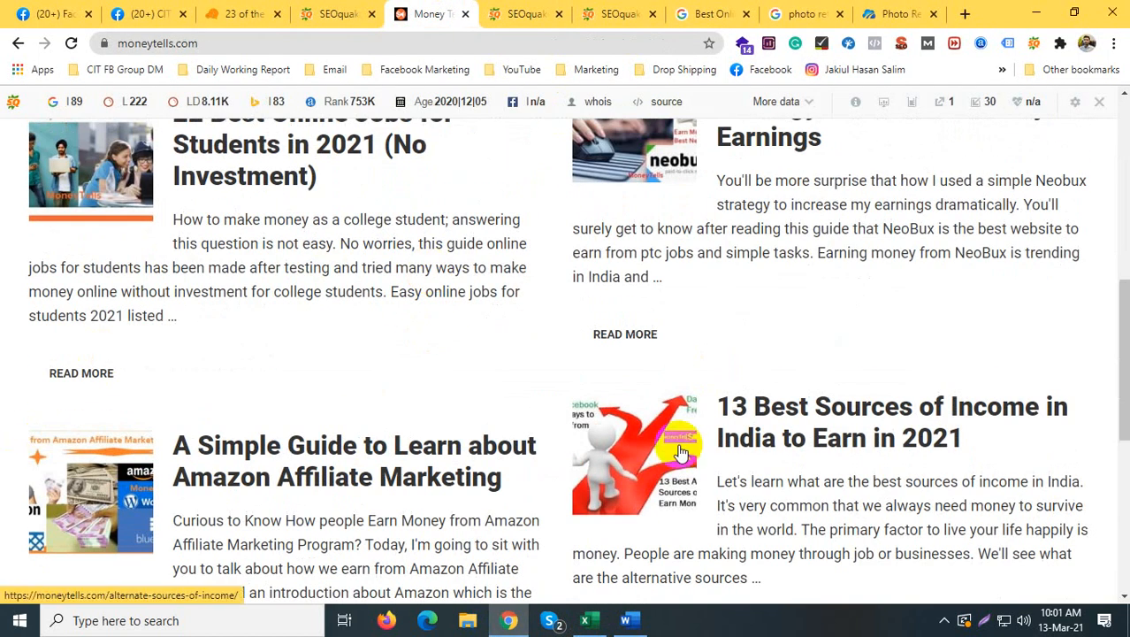
scroll(683, 446, "up", 2)
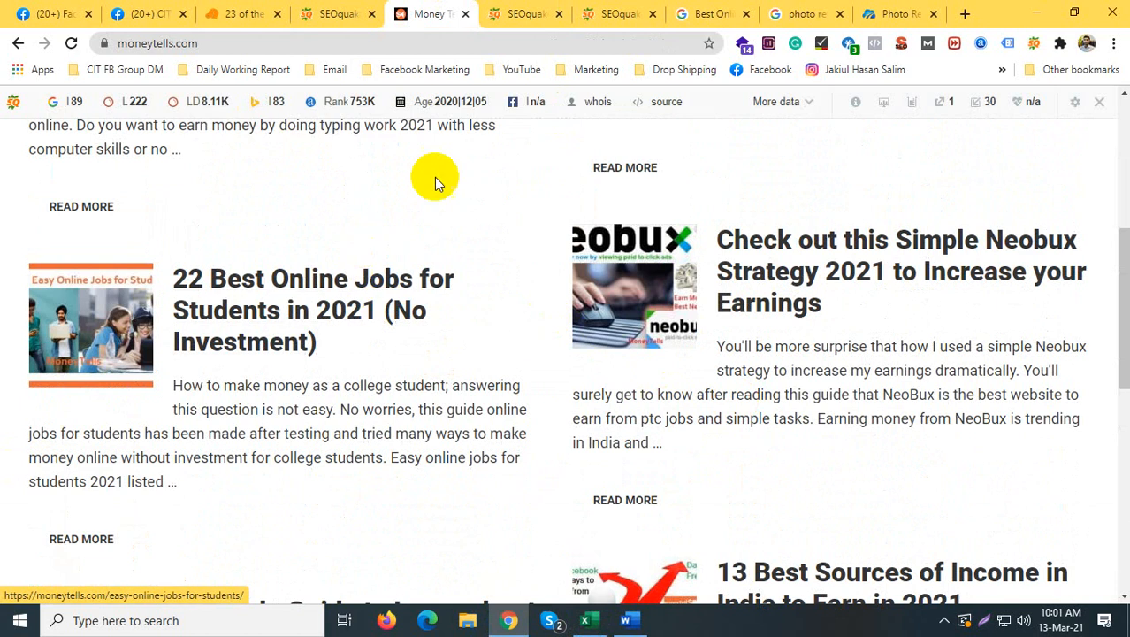
Step: Return to the moneytells.com SEOquake diagnosis report and examine its Images entry
left_click(602, 13)
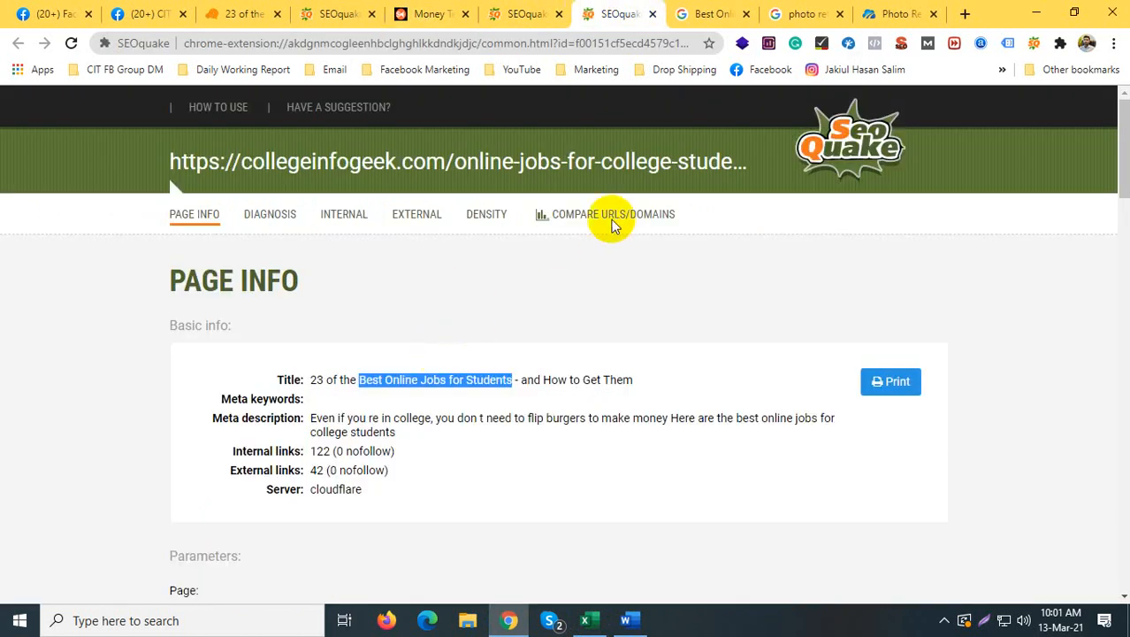
left_click(688, 13)
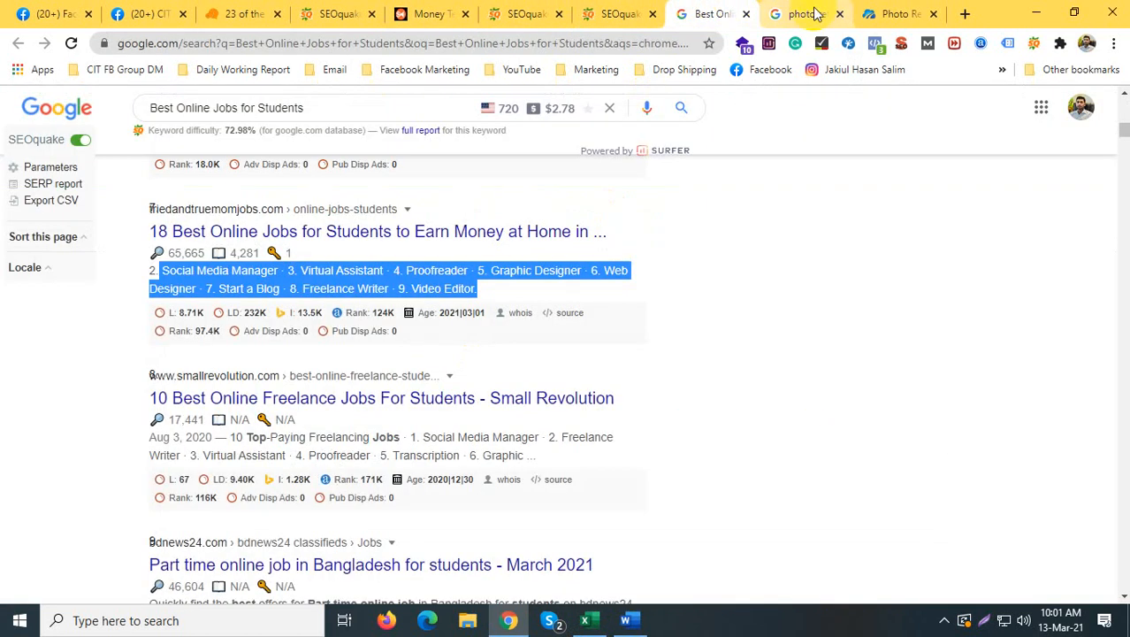
left_click(521, 14)
scroll(456, 301, "down", 2)
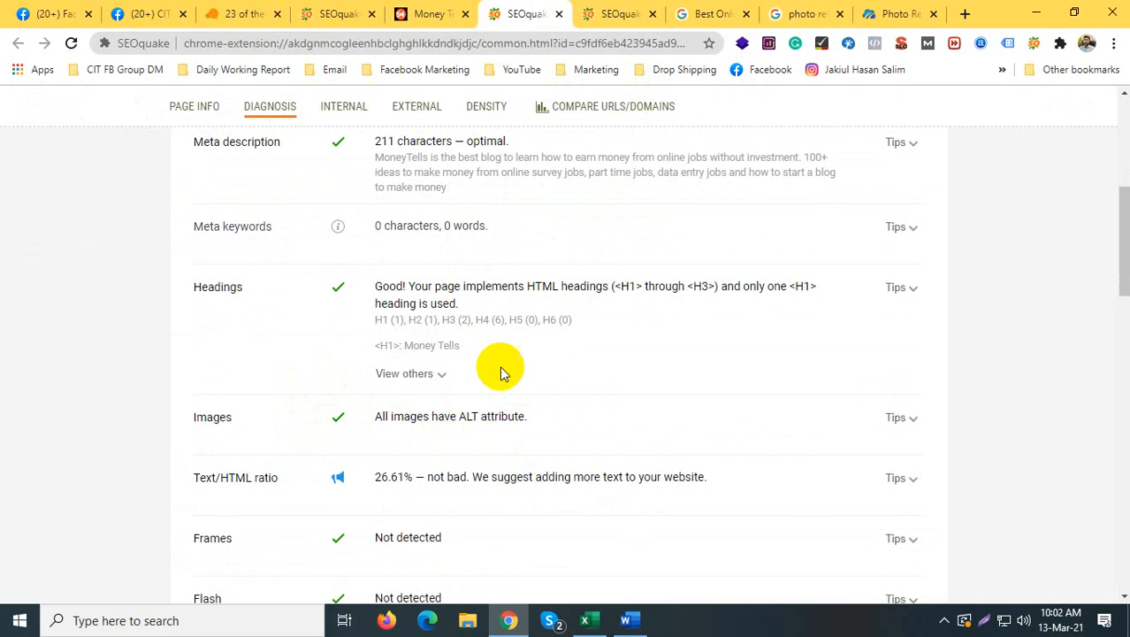
Step: Switch to the Google results for "photo retouching services", view the image results, and close that page
left_click(806, 13)
scroll(223, 280, "up", 10)
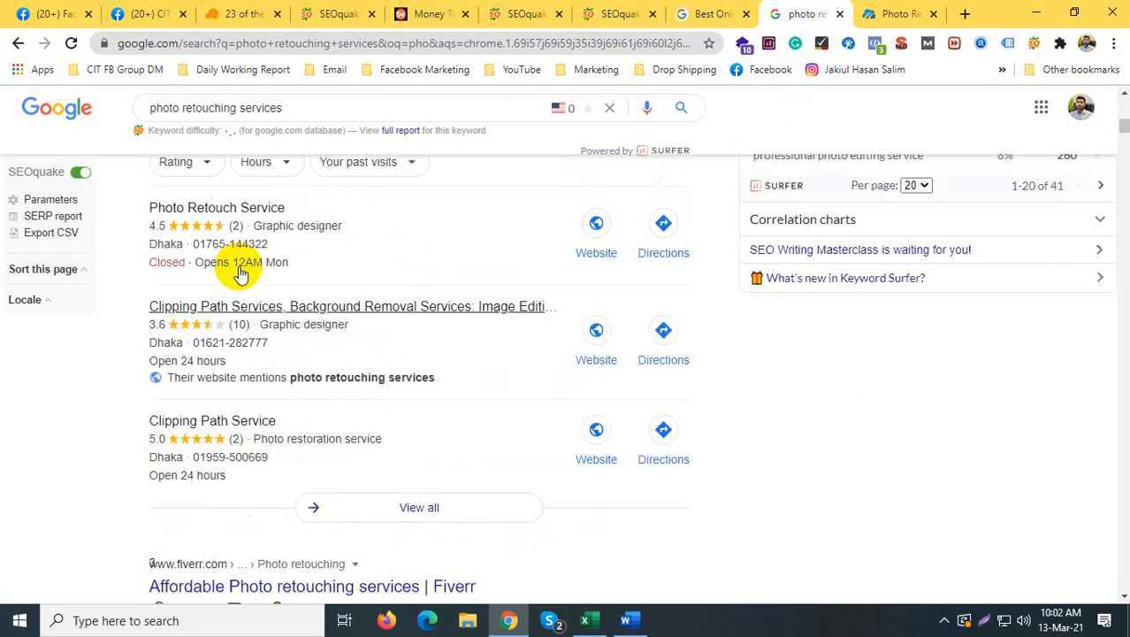
scroll(181, 191, "up", 2)
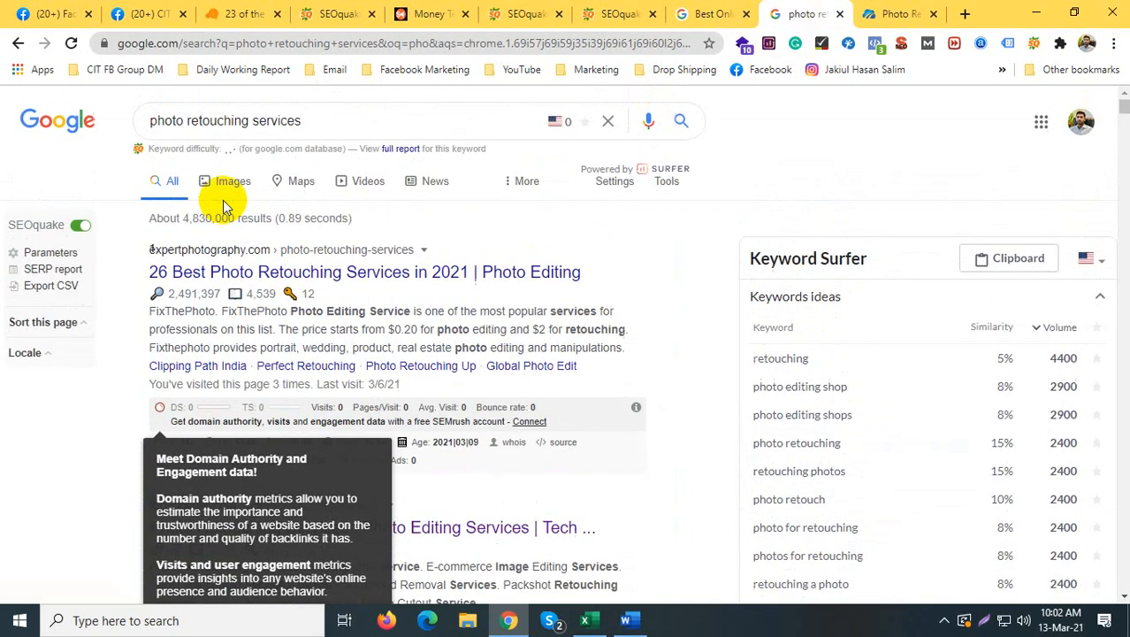
left_click(227, 191)
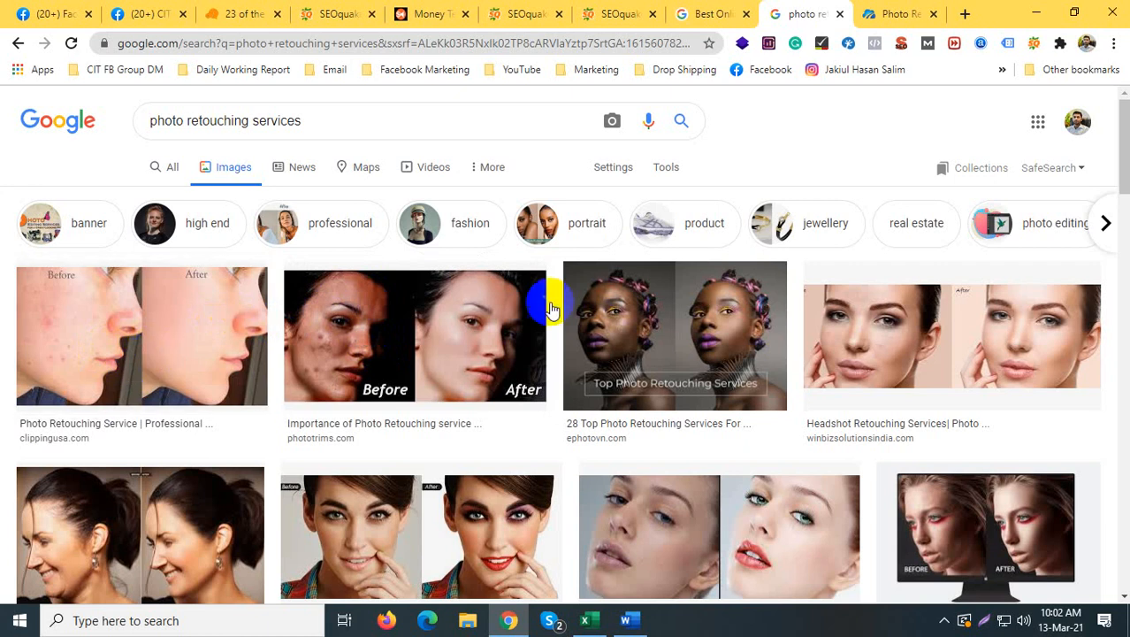
left_click(839, 14)
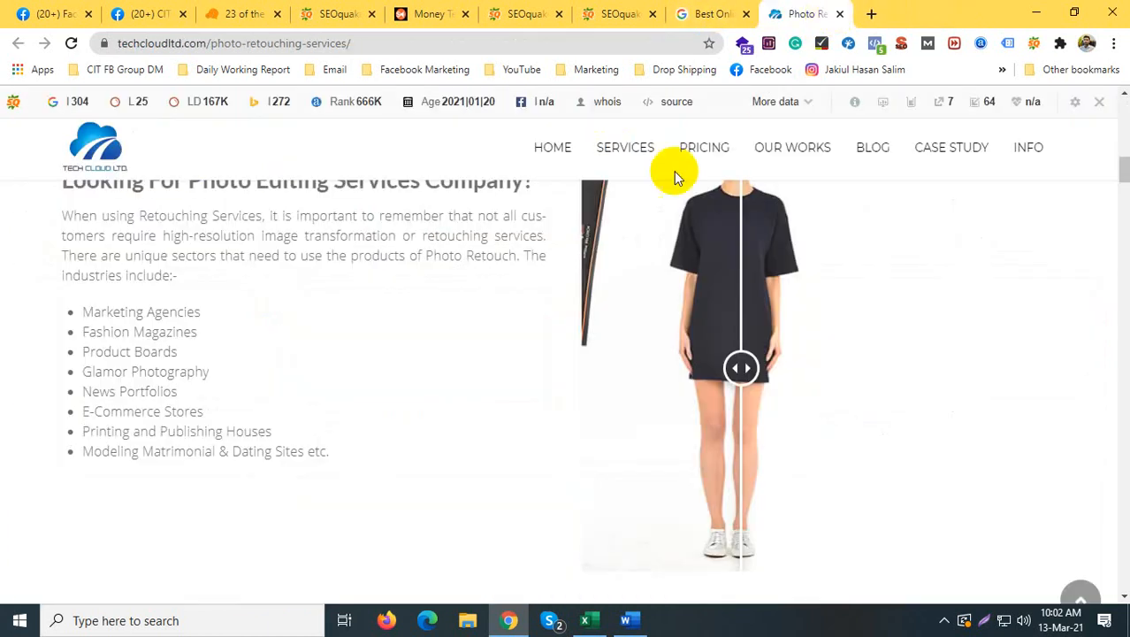
Step: Switch to the Excel competitor analysis workbook and fill the row 5 cell under Images with green
left_click(584, 621)
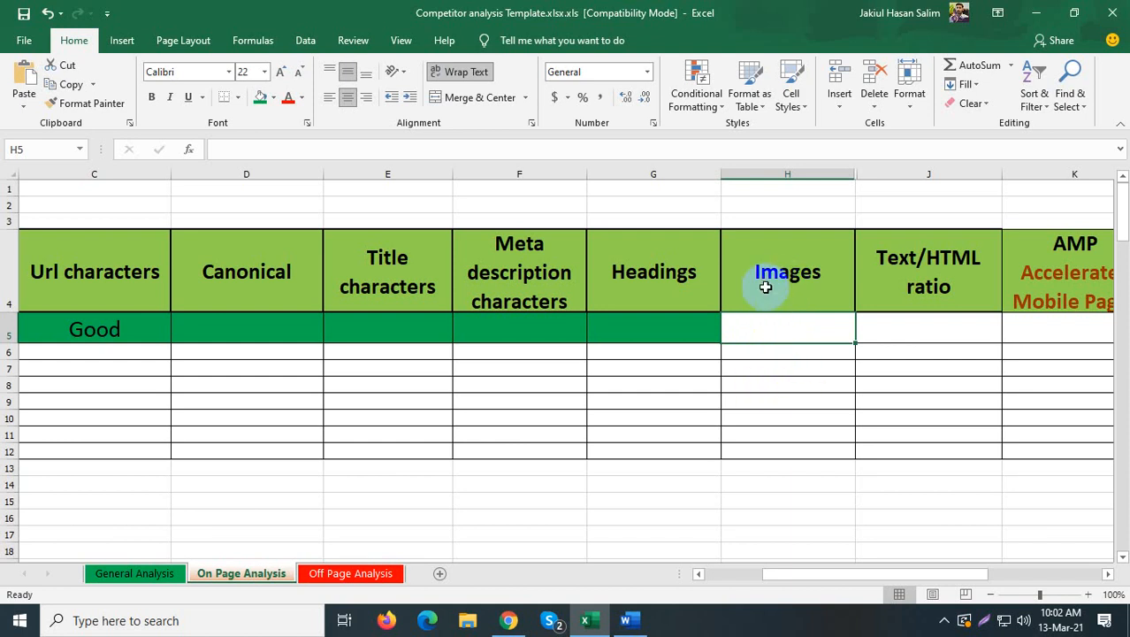
left_click(768, 332)
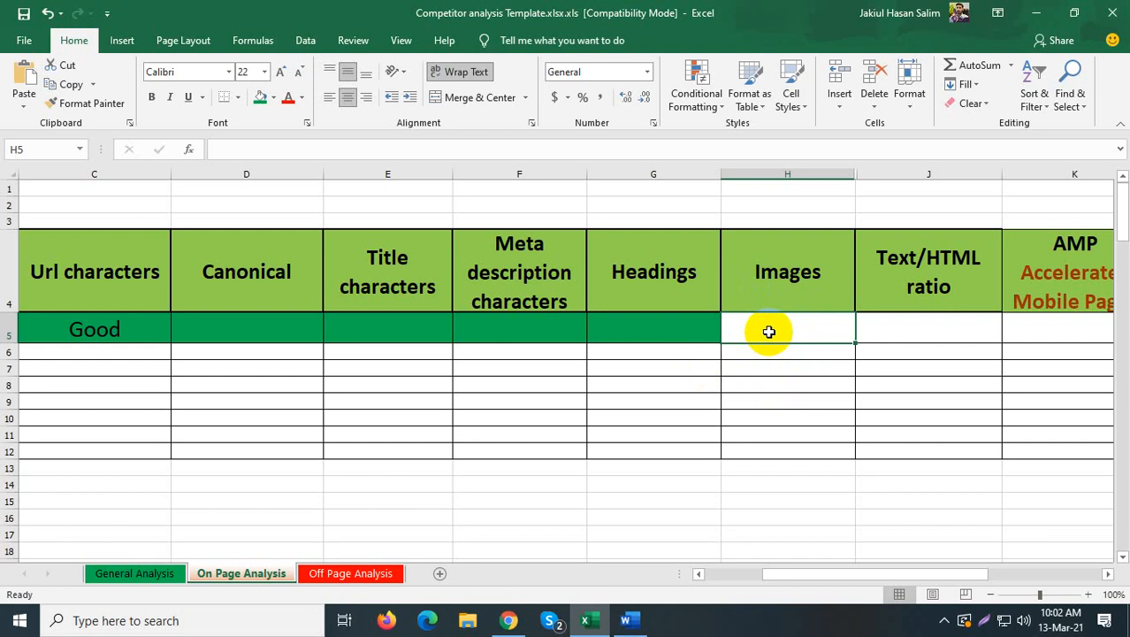
left_click(257, 101)
Step: Review the On Page Analysis column headings from Url characters through Images, ending at the Text/HTML ratio cell in row 5
left_click(891, 326)
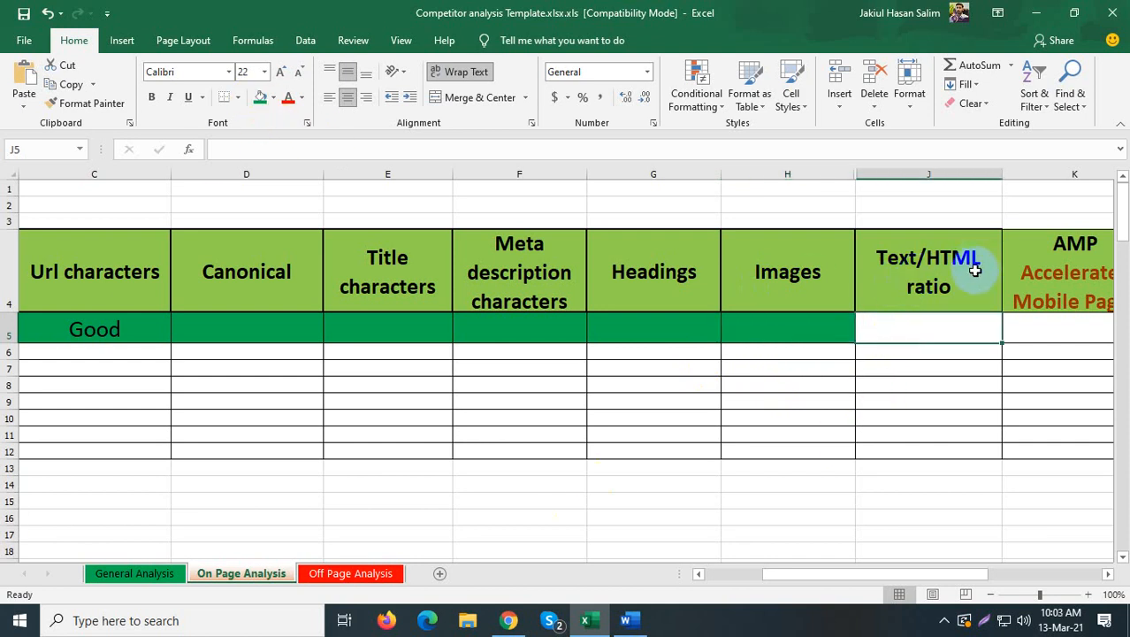
left_click(912, 336)
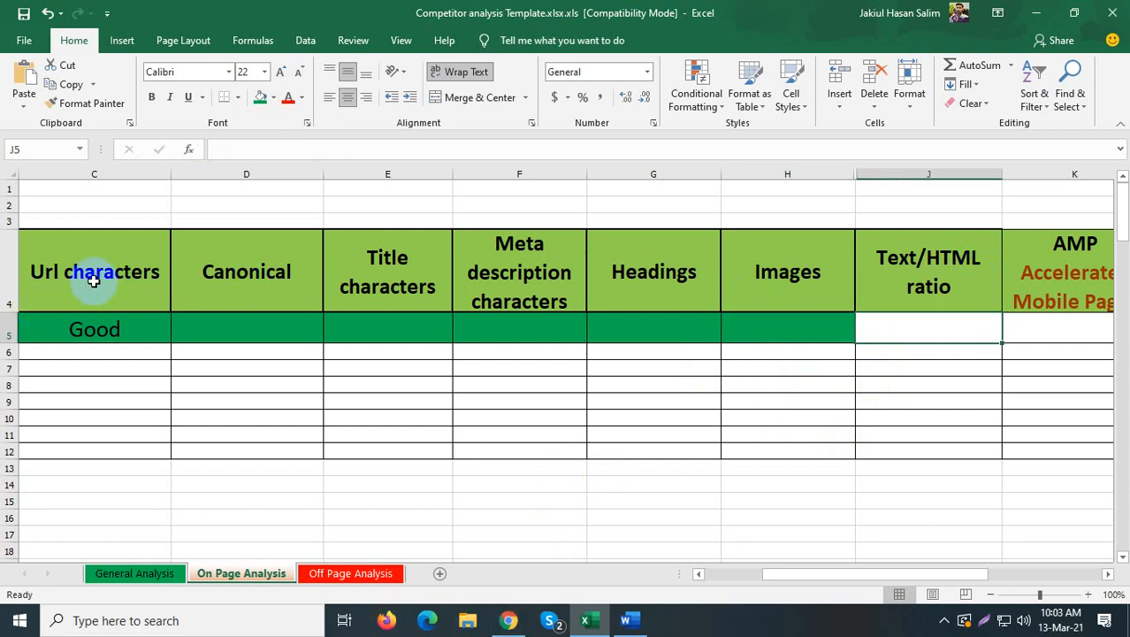
left_click(93, 279)
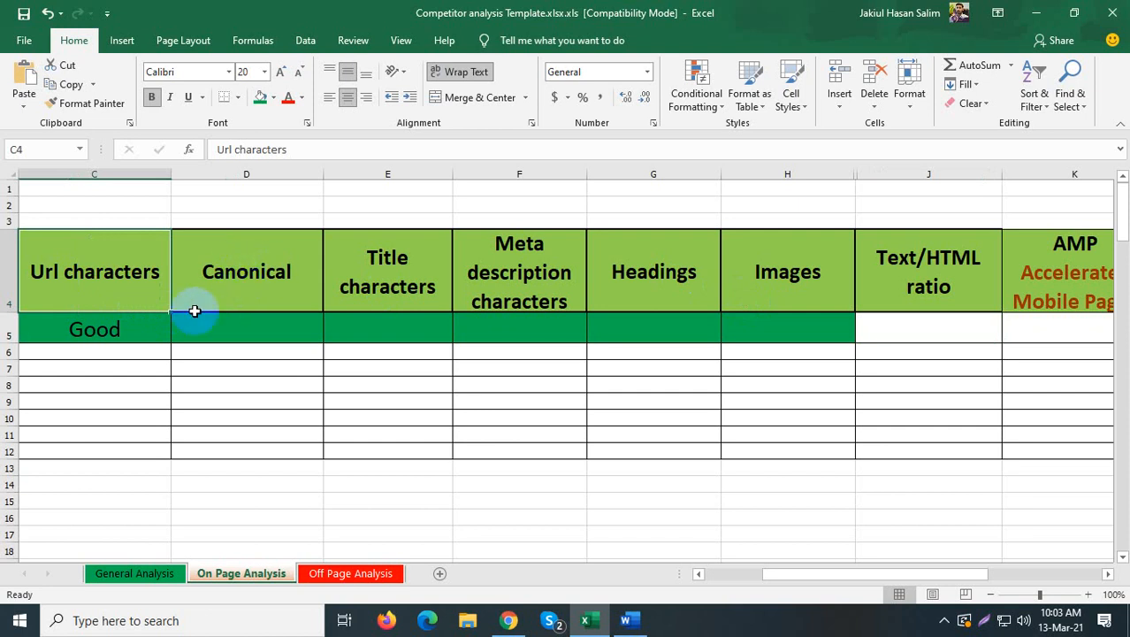
left_click(228, 295)
left_click(345, 283)
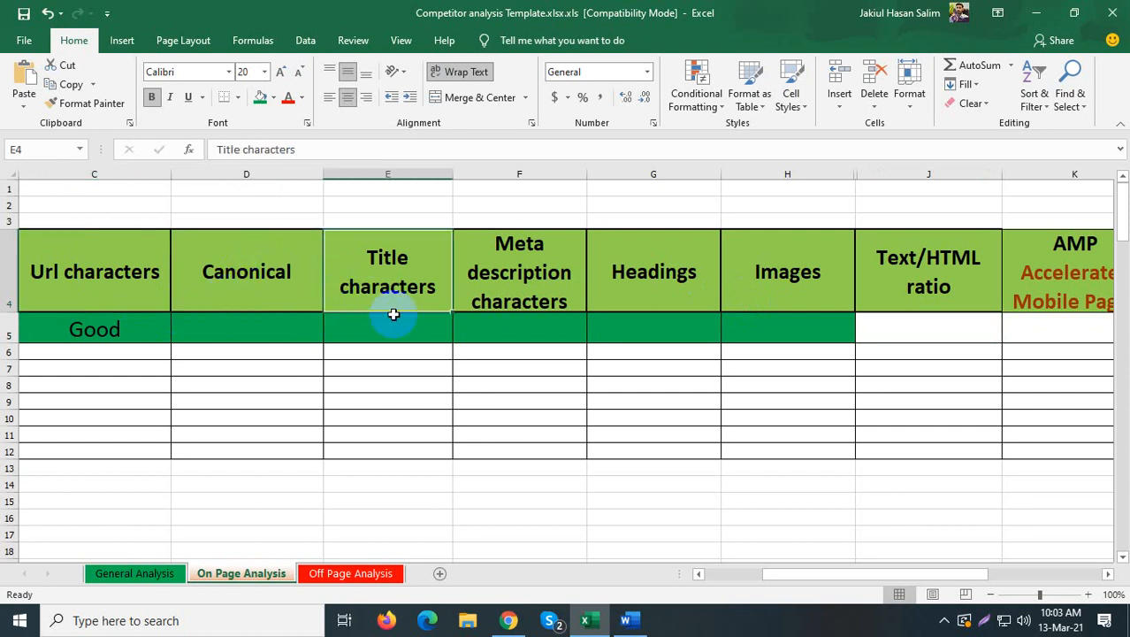
left_click(510, 279)
left_click(641, 288)
left_click(754, 305)
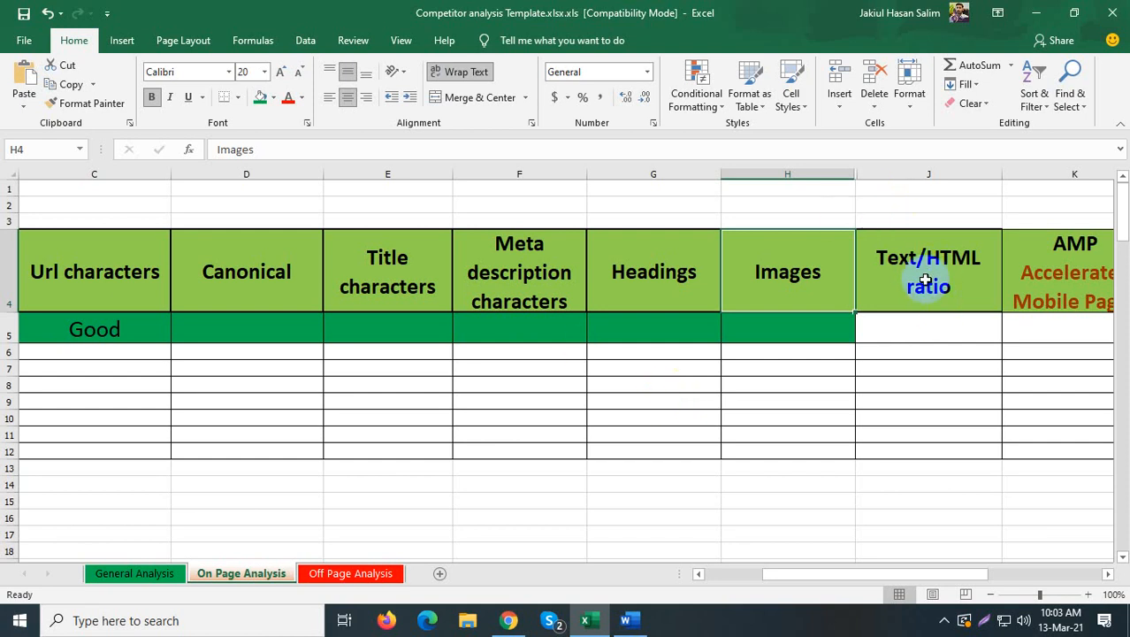
left_click(894, 334)
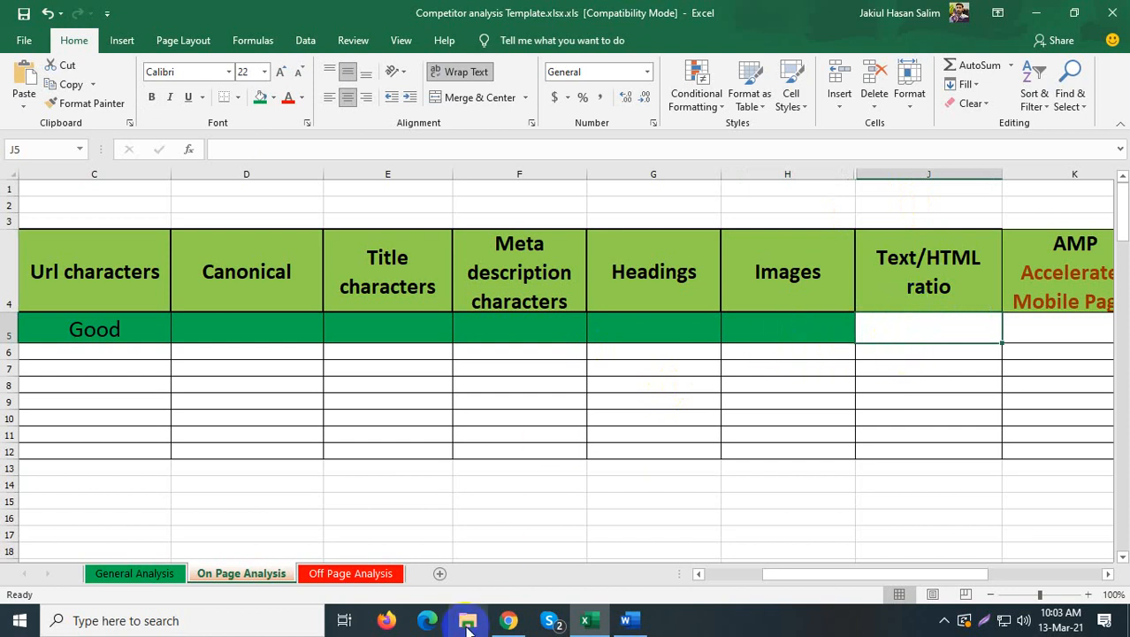
Step: Switch to Chrome and read the Text/HTML ratio diagnosis and its tip in the SEOquake report for MoneyTells
left_click(508, 619)
left_click(677, 13)
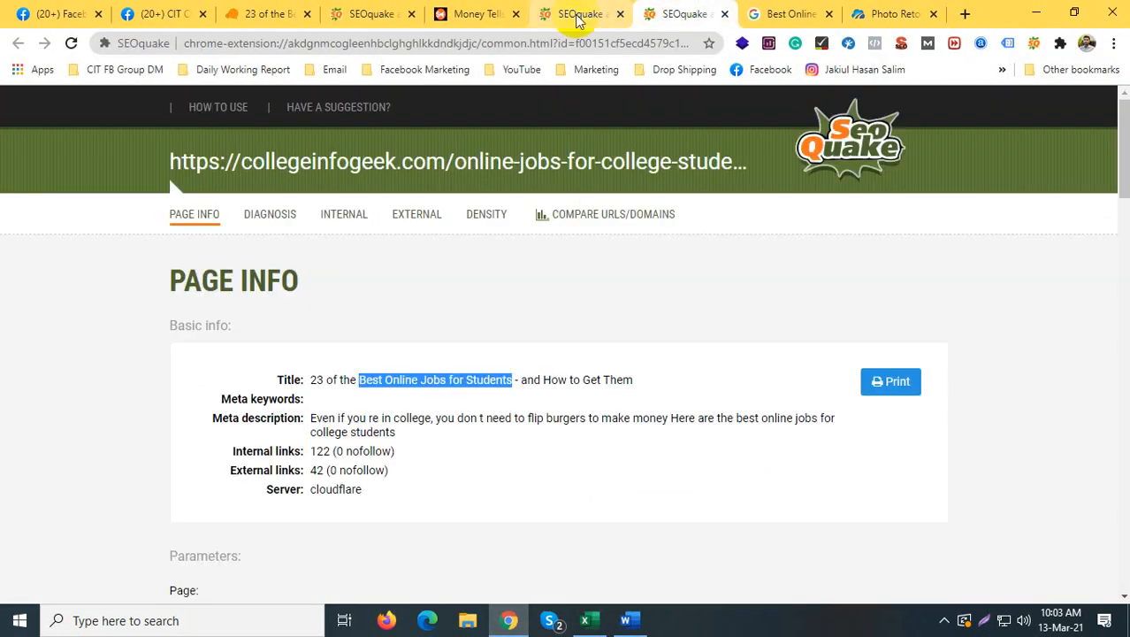
left_click(577, 15)
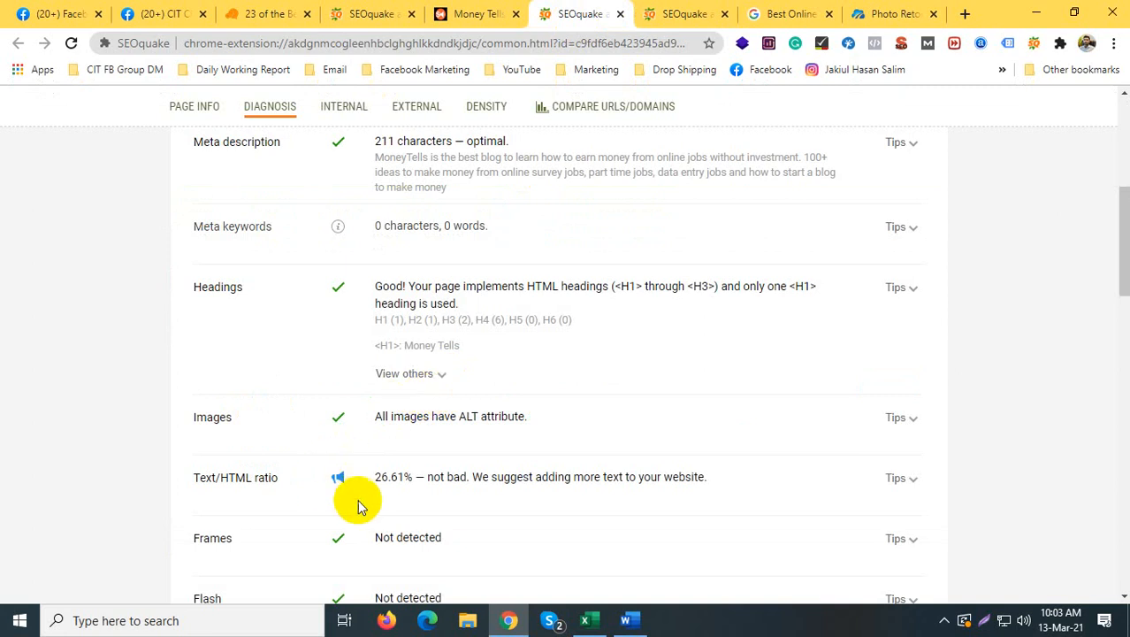
left_click(902, 475)
scroll(747, 416, "down", 1)
scroll(747, 416, "down", 2)
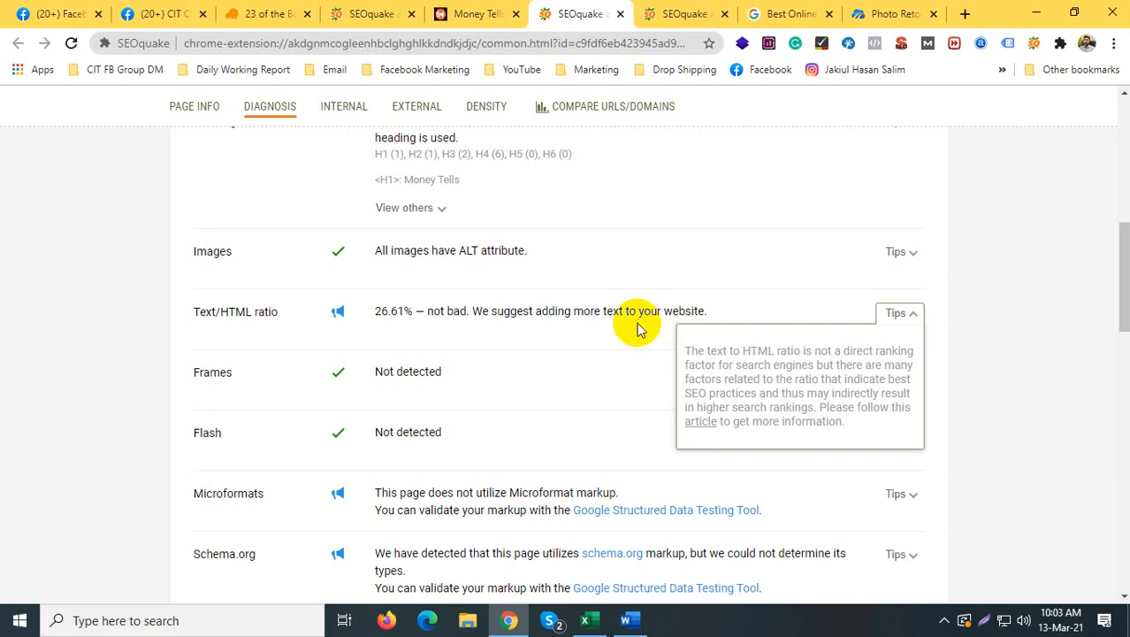
left_click(570, 324)
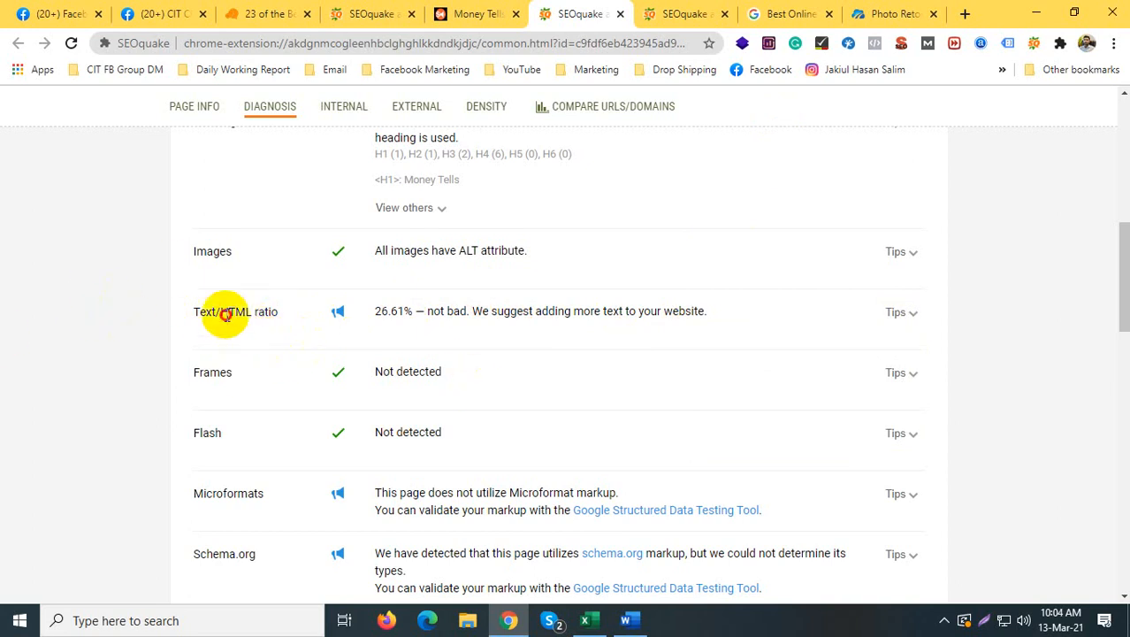
Step: Return to Excel and fill the row 5 cell under Text/HTML ratio with bright blue from the extended standard colors
left_click(629, 622)
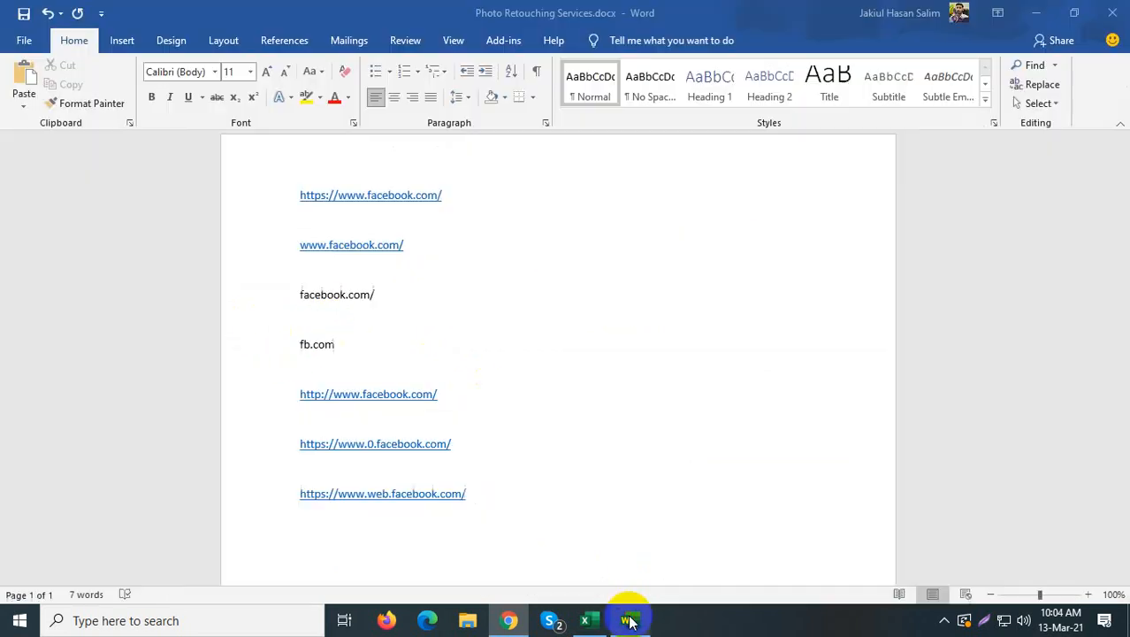
left_click(619, 624)
left_click(587, 622)
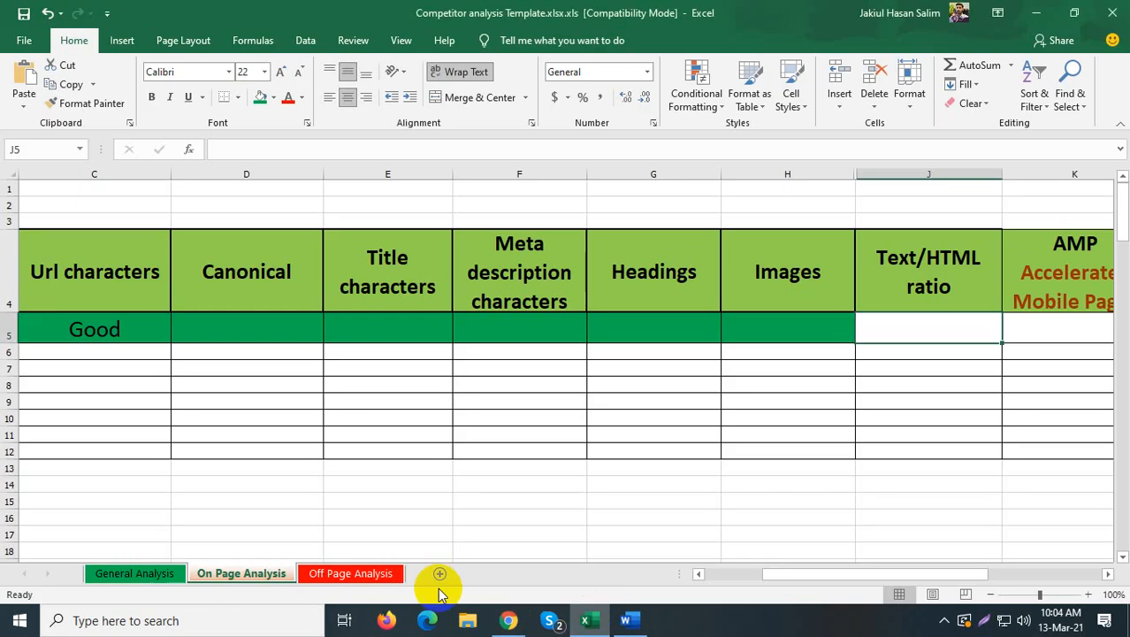
left_click(275, 99)
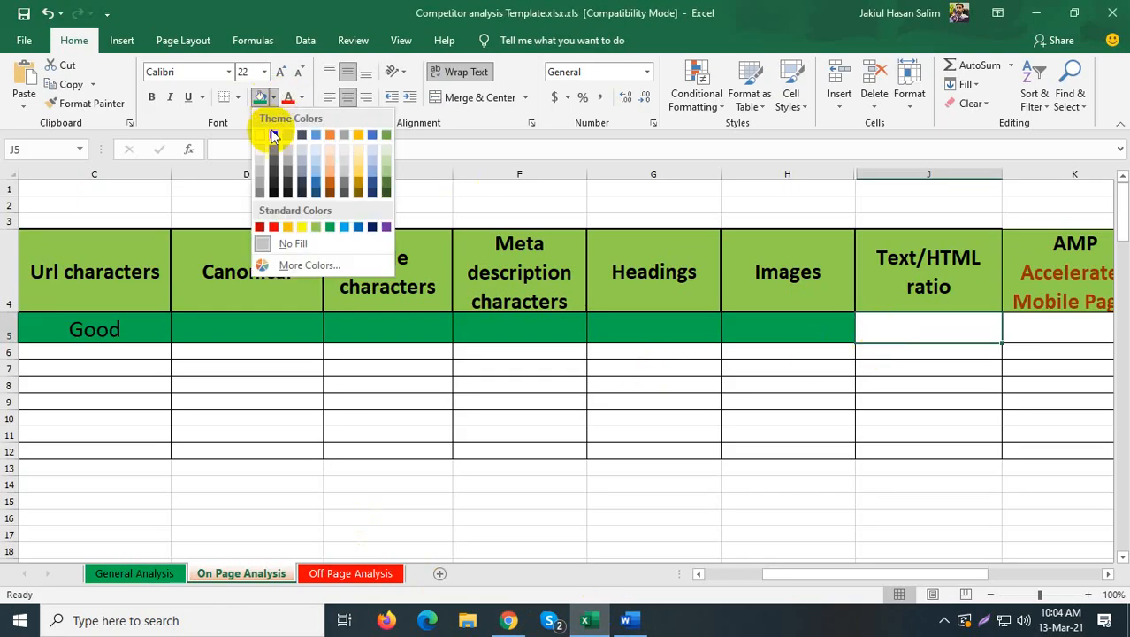
left_click(293, 246)
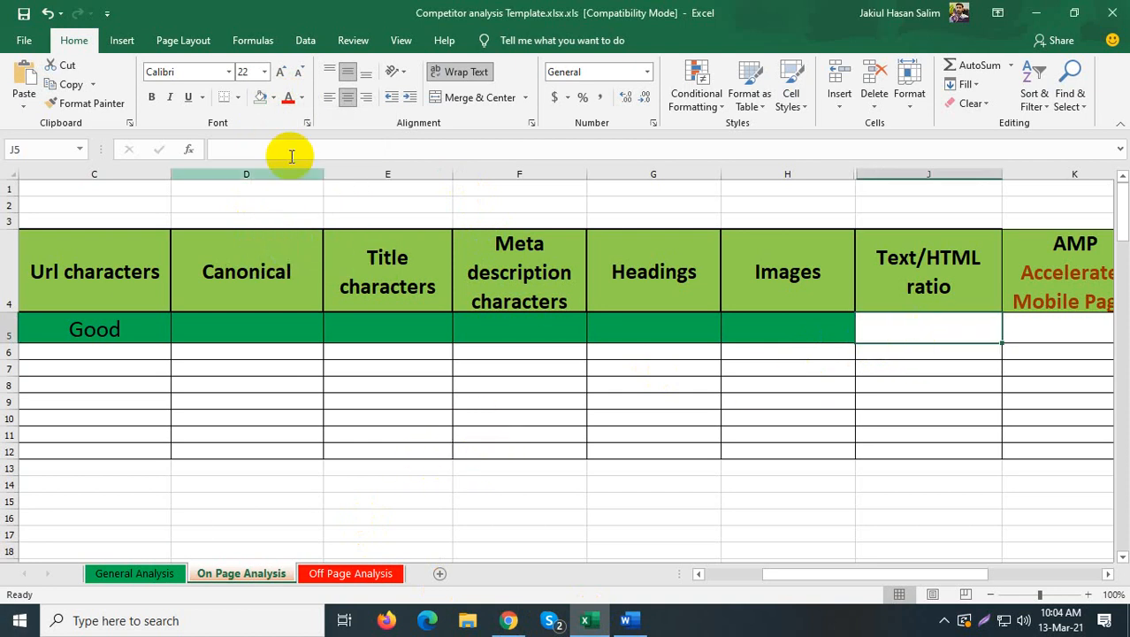
left_click(273, 97)
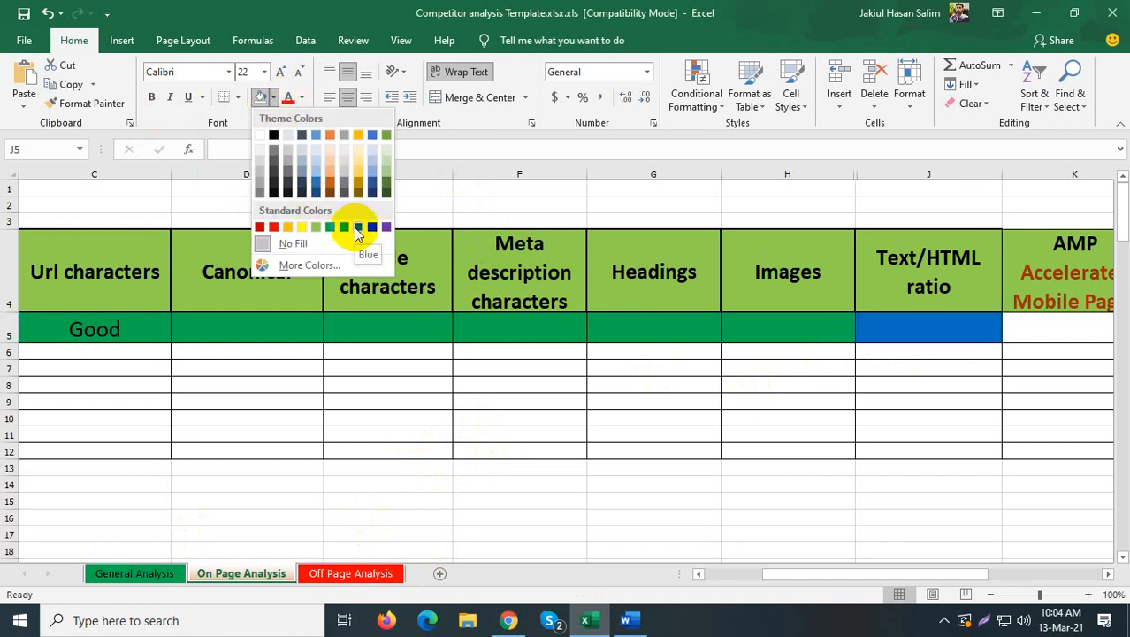
left_click(272, 264)
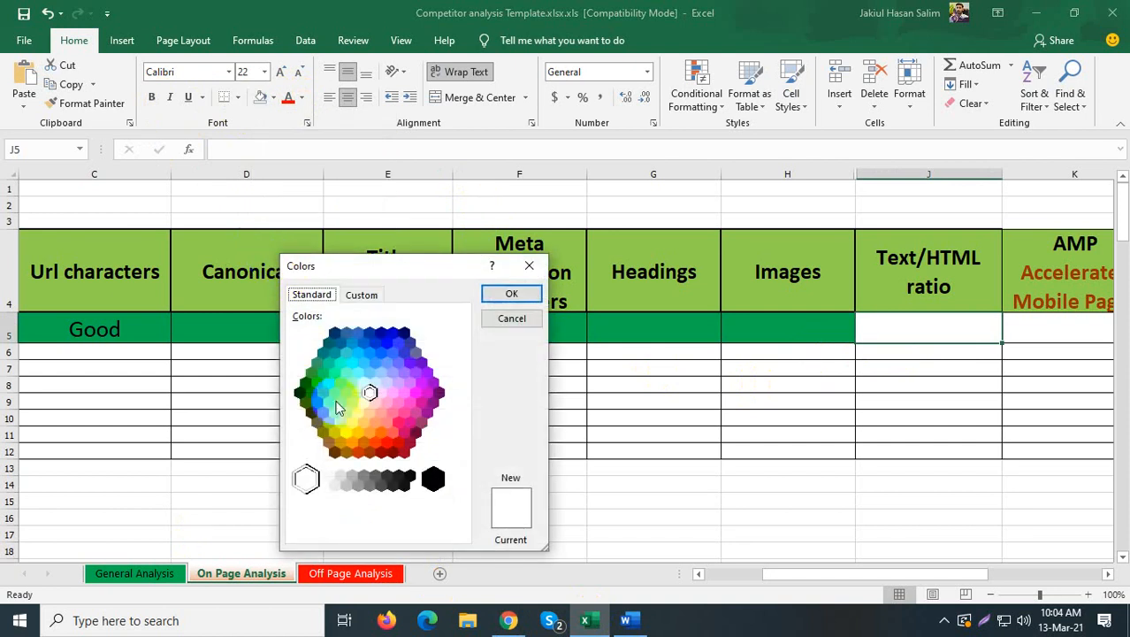
left_click(386, 342)
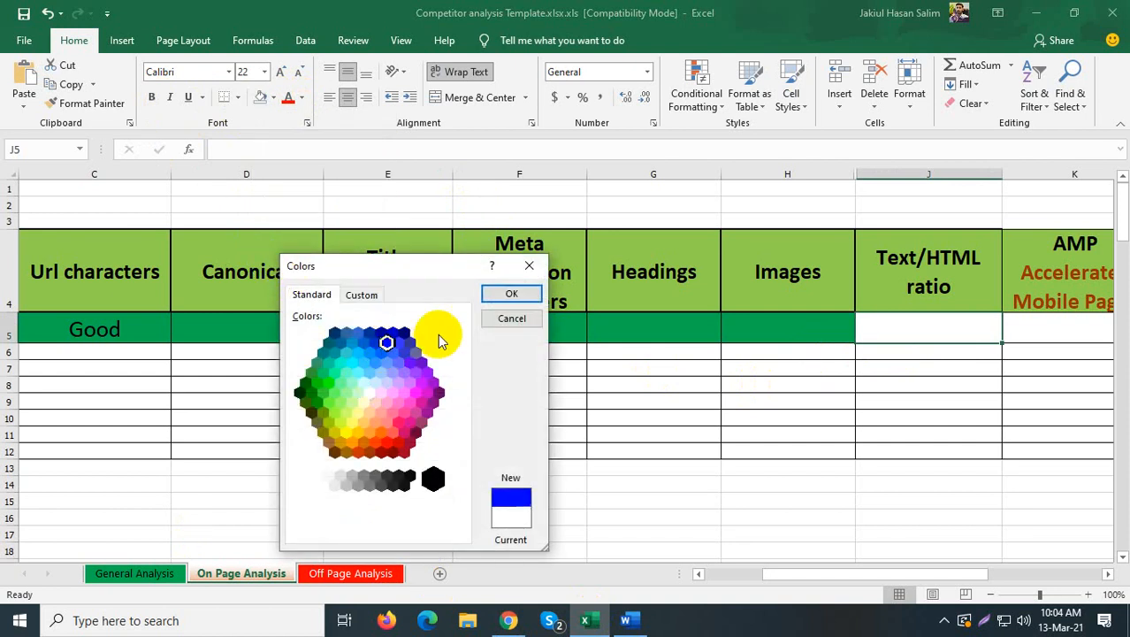
left_click(493, 296)
left_click(842, 414)
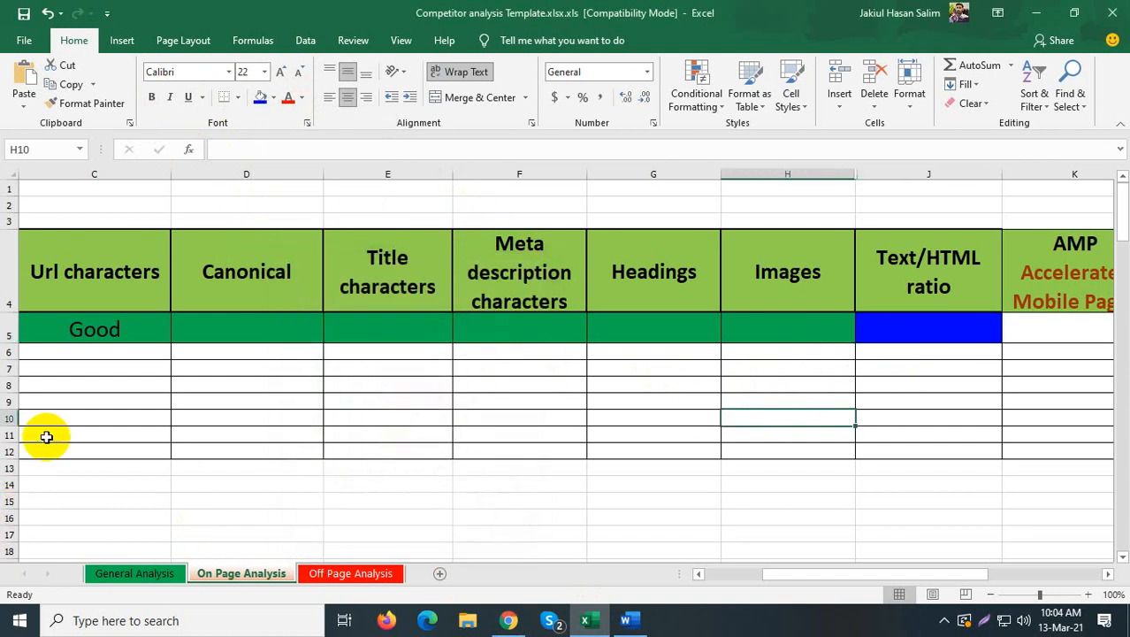
Step: Select the AMP Accelerated Mobile Pages column heading in the On Page Analysis sheet
scroll(555, 476, "down", 3)
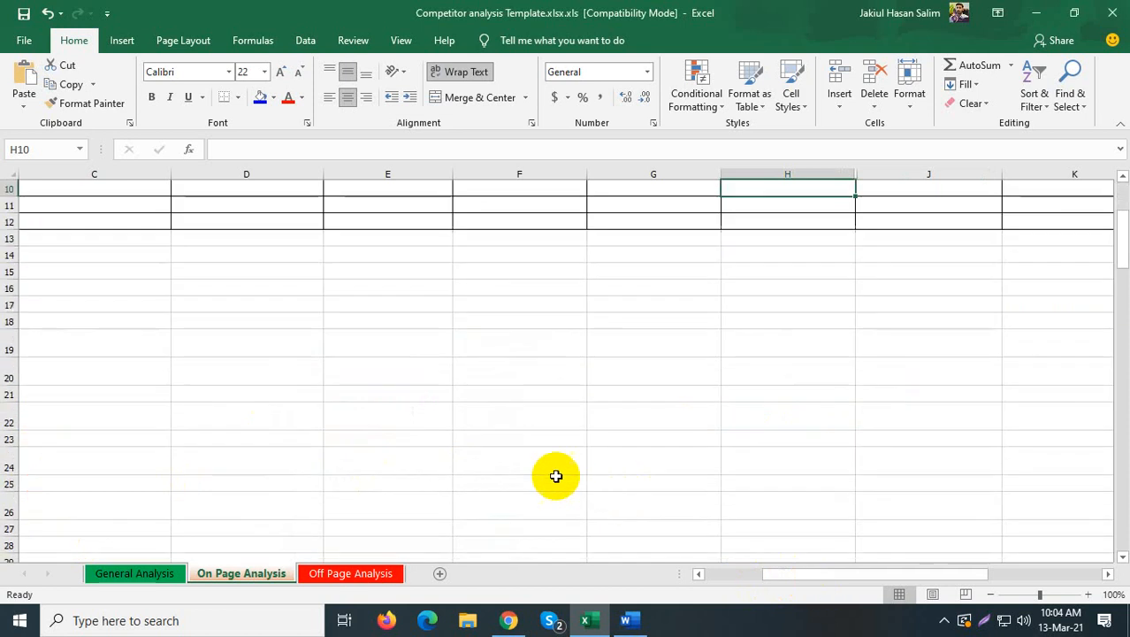
scroll(555, 476, "down", 1)
scroll(460, 469, "up", 3)
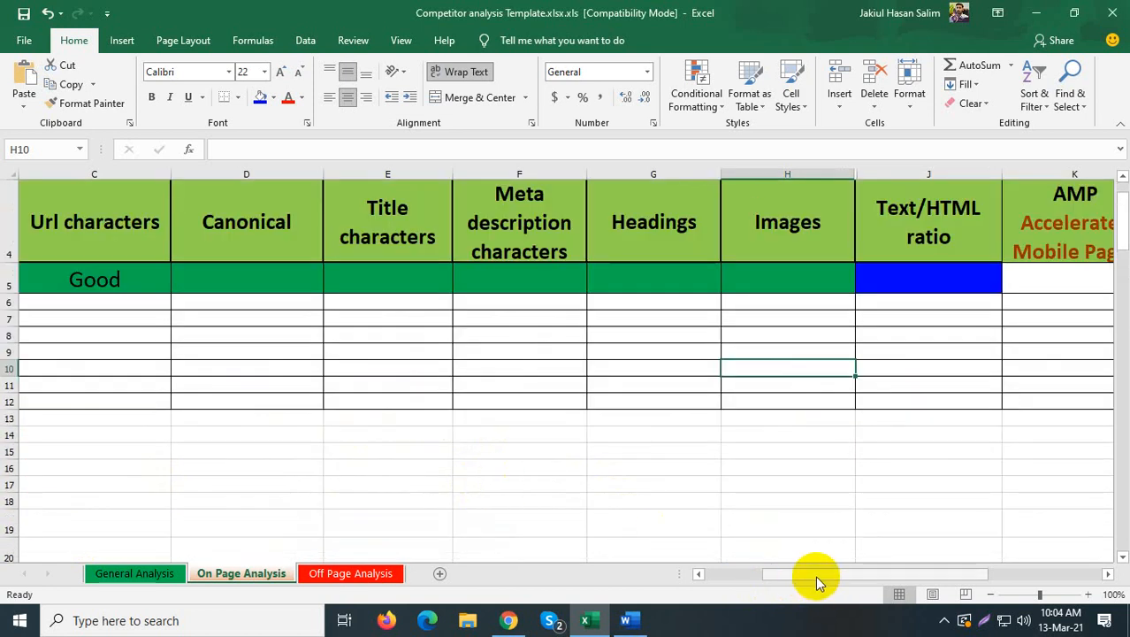
left_click_drag(816, 576, 860, 577)
left_click(757, 198)
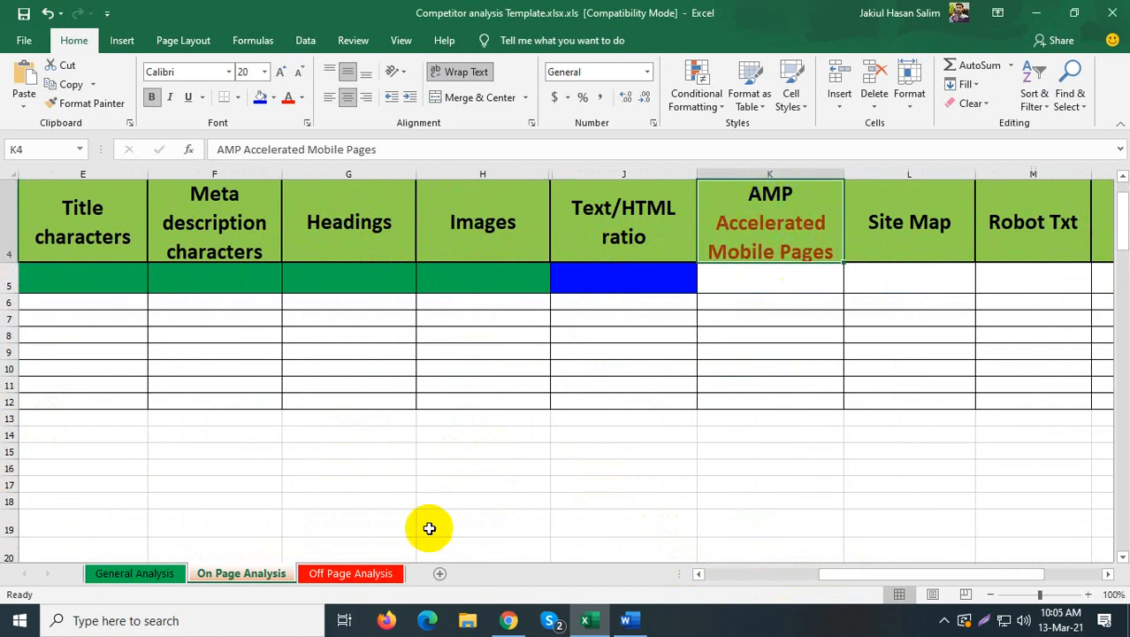
Step: Switch to Chrome and highlight the AMP message under Mobile compliance in the MoneyTells SEOquake diagnosis
left_click(509, 619)
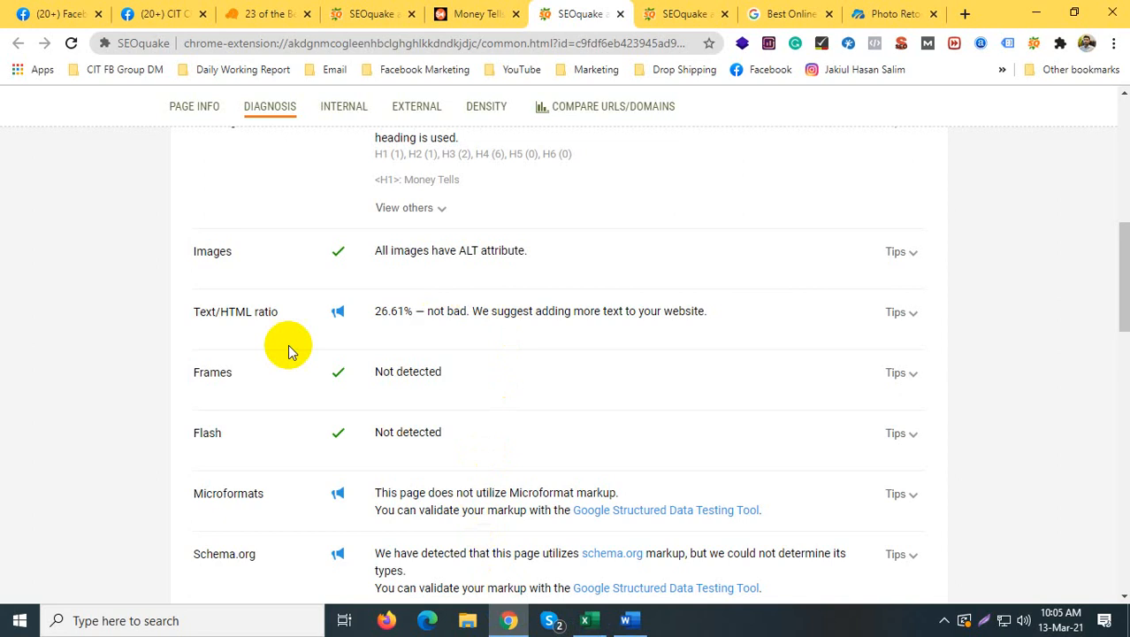
scroll(216, 358, "down", 1)
scroll(217, 359, "down", 5)
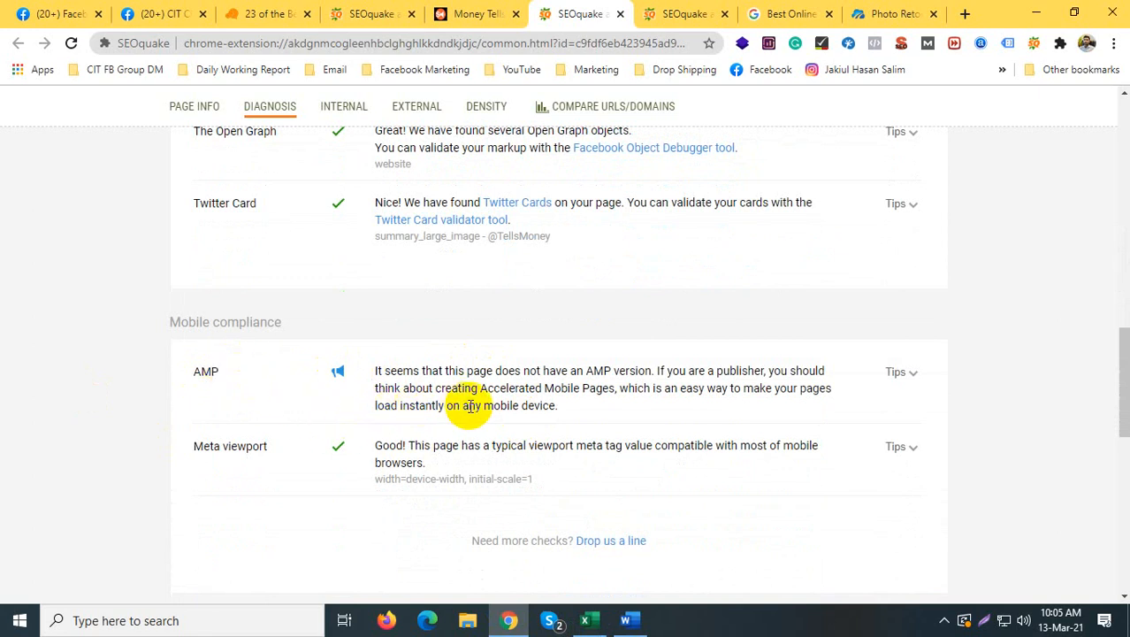
left_click_drag(566, 408, 367, 392)
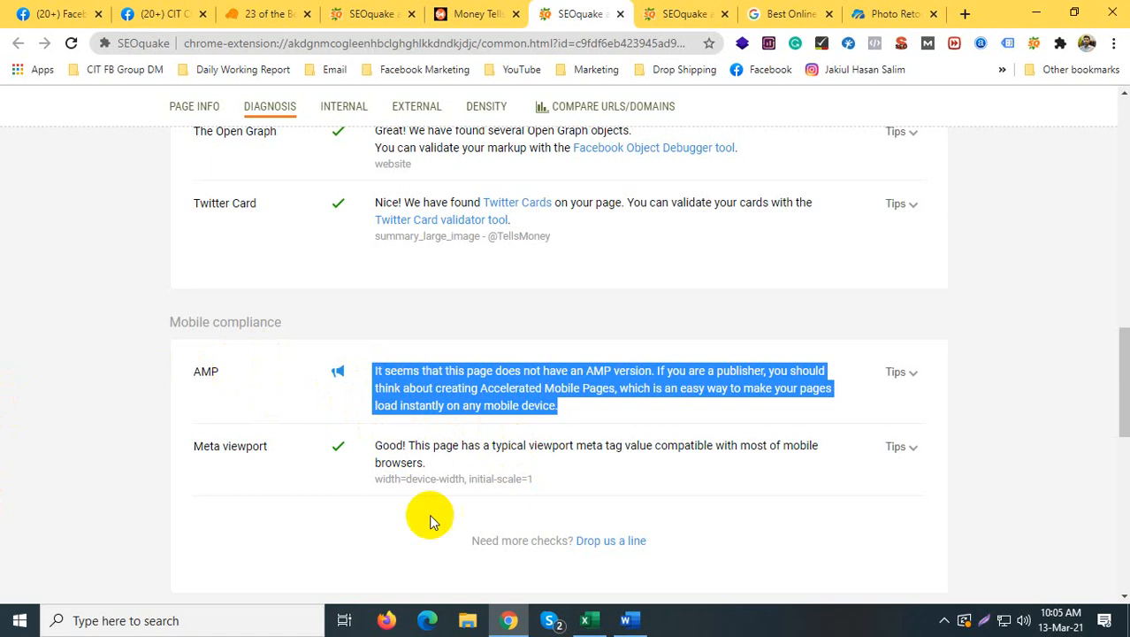
Step: Open amp website.png from the Competitor analysis Template.xlsx folder on drive E: in File Explorer and view it maximized
left_click(468, 622)
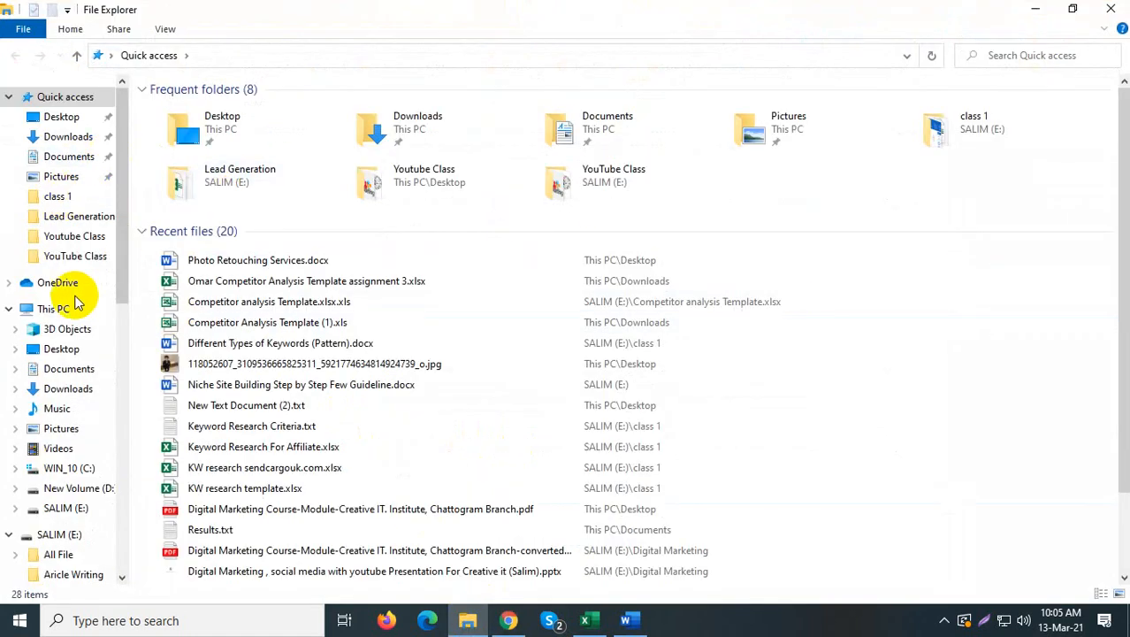
left_click(56, 309)
double_click(662, 252)
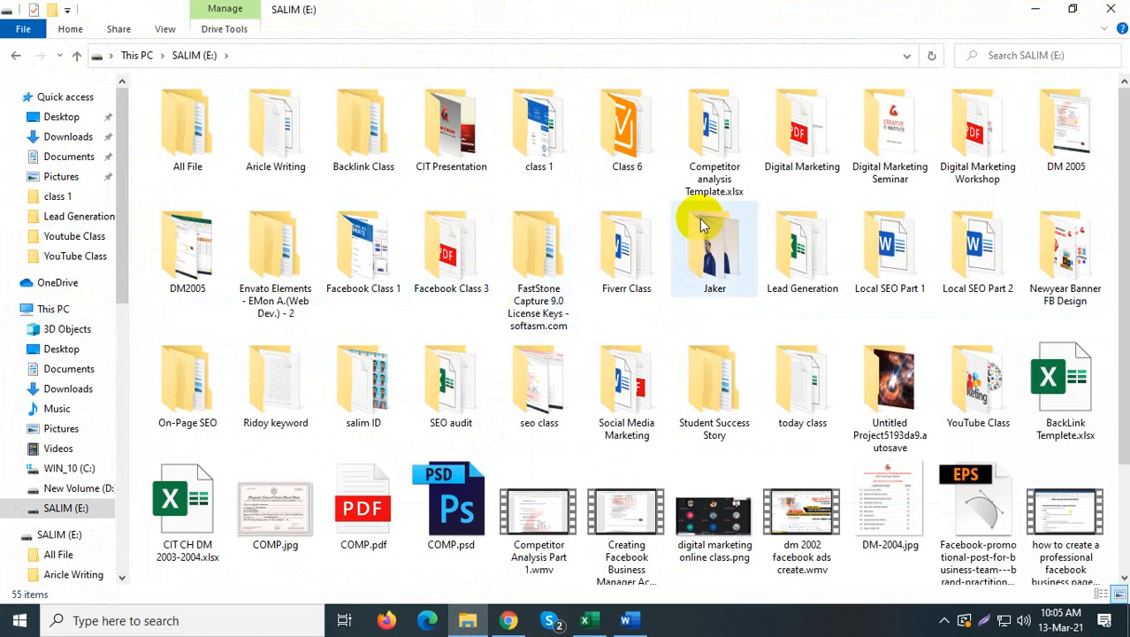
double_click(715, 123)
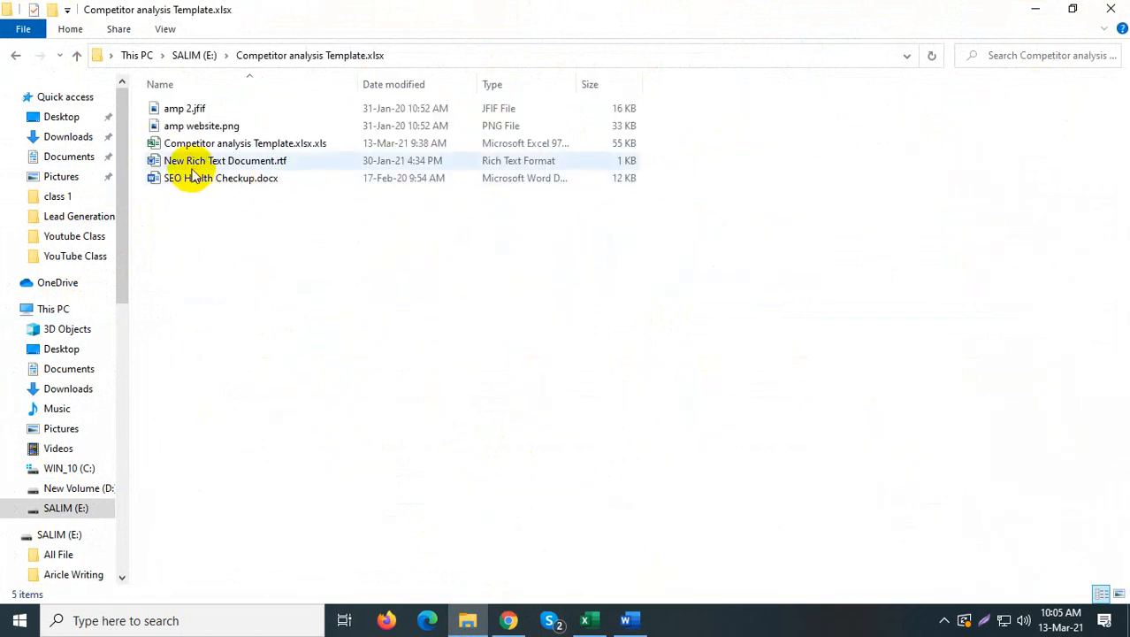
double_click(184, 127)
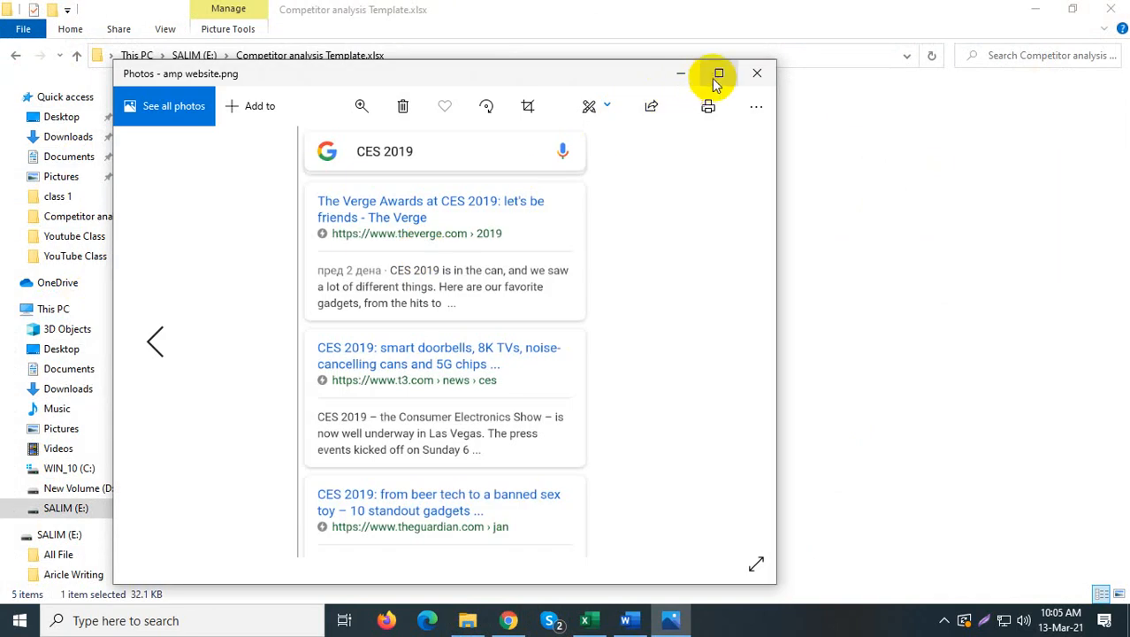
left_click(713, 77)
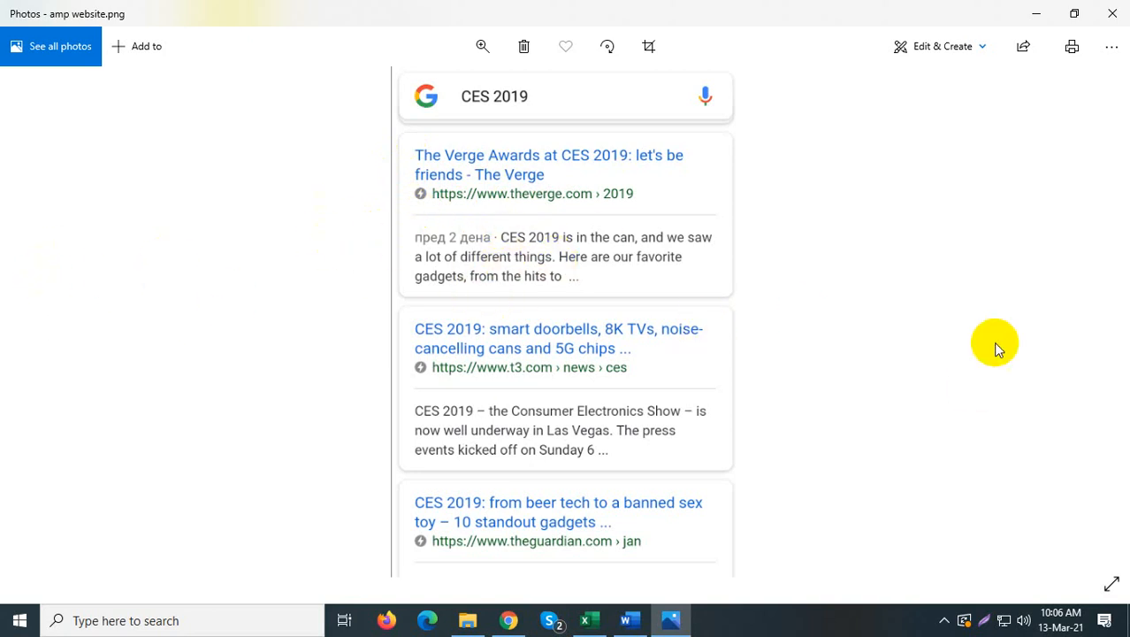
Step: Close amp website.png, view amp 2.jfif from the same folder, and close that image too
left_click(1113, 13)
double_click(220, 107)
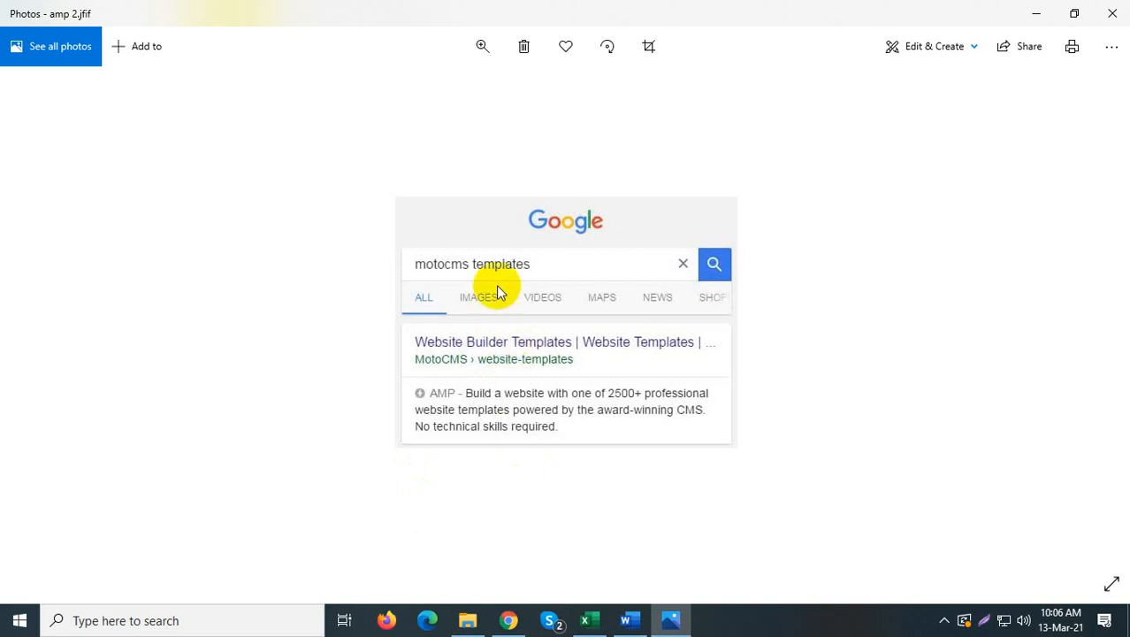
left_click(1110, 14)
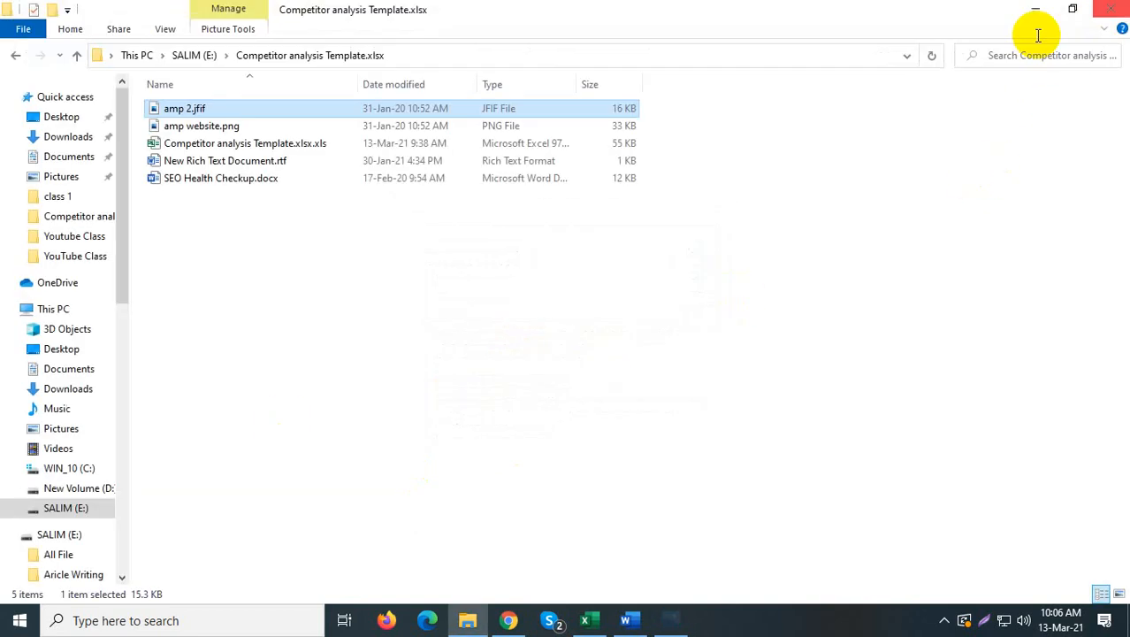
Step: Switch to Chrome, highlight the AMP label under Mobile compliance in the SEOquake diagnosis, and clear the highlight
left_click(508, 620)
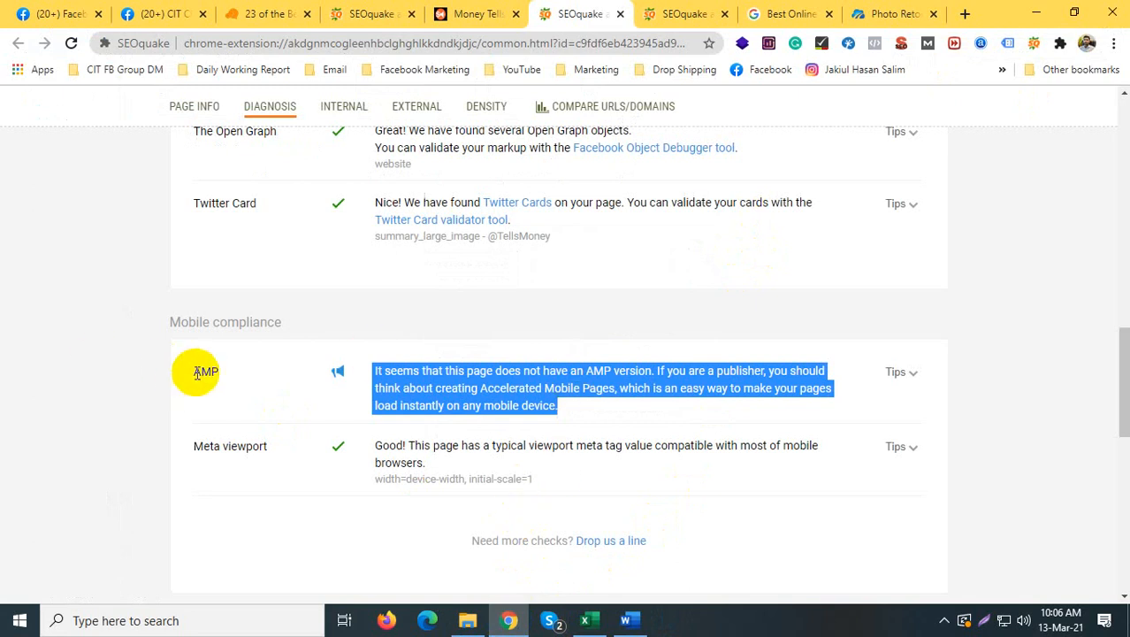
left_click_drag(193, 372, 221, 372)
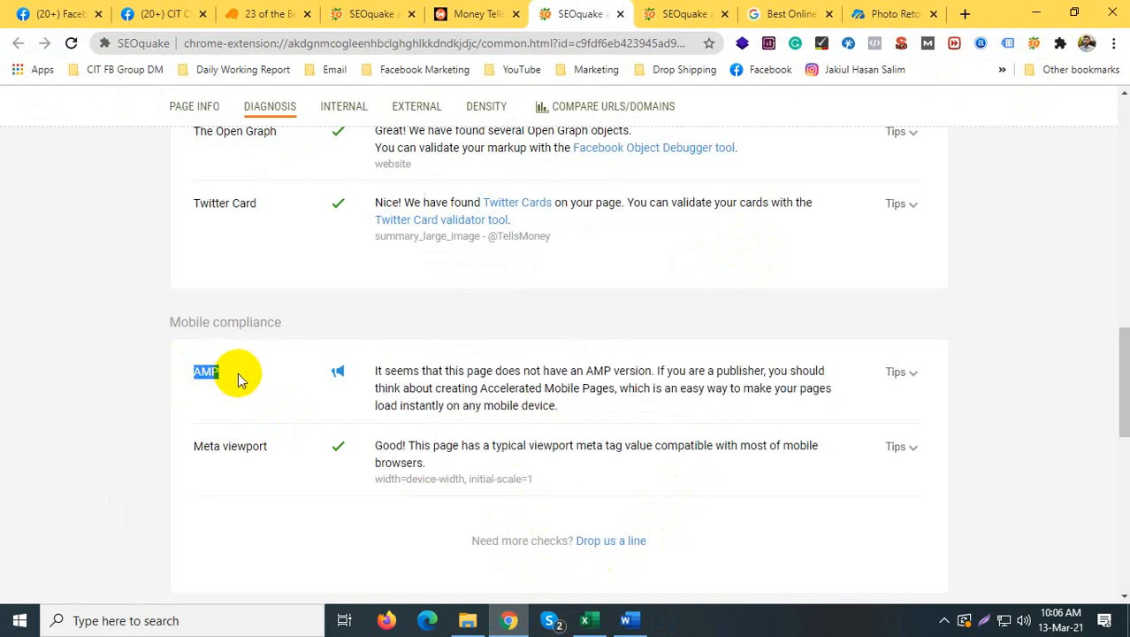
left_click(222, 369)
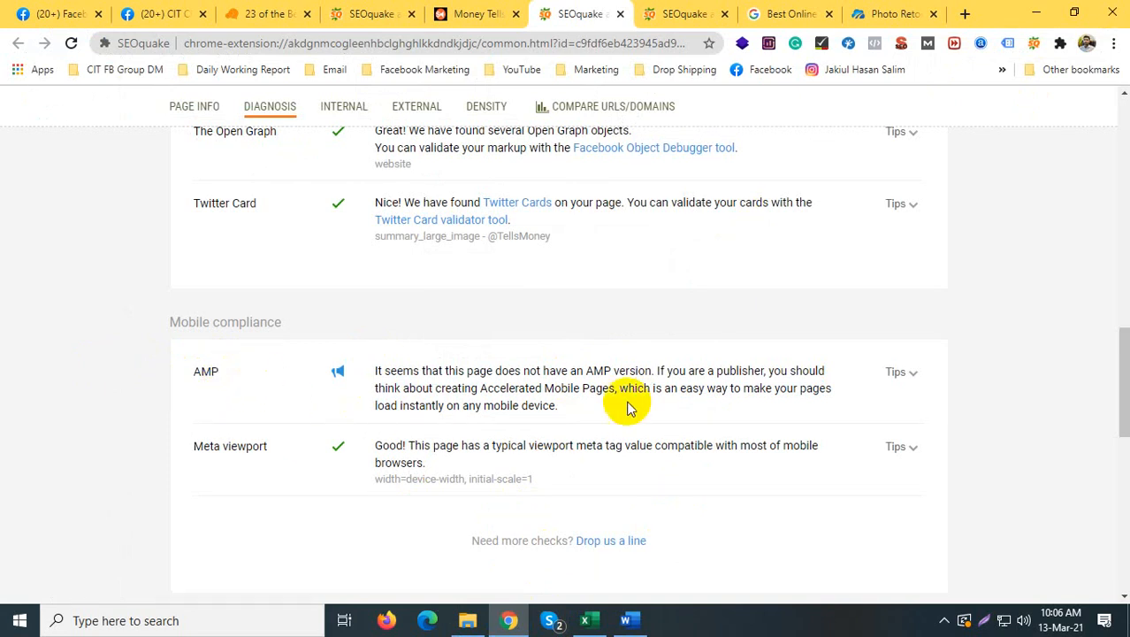
Step: Return to Excel, fill the row 5 cell under AMP Accelerated Mobile Pages with bright blue, and select the Site Map cell beside it
left_click(584, 618)
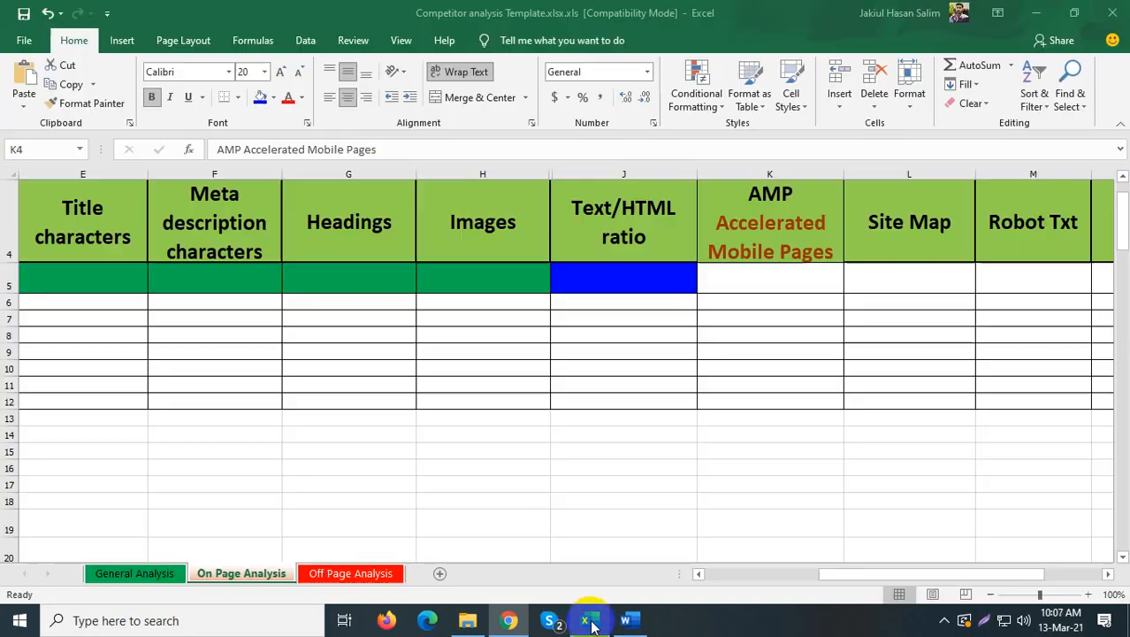
left_click(781, 281)
left_click(260, 99)
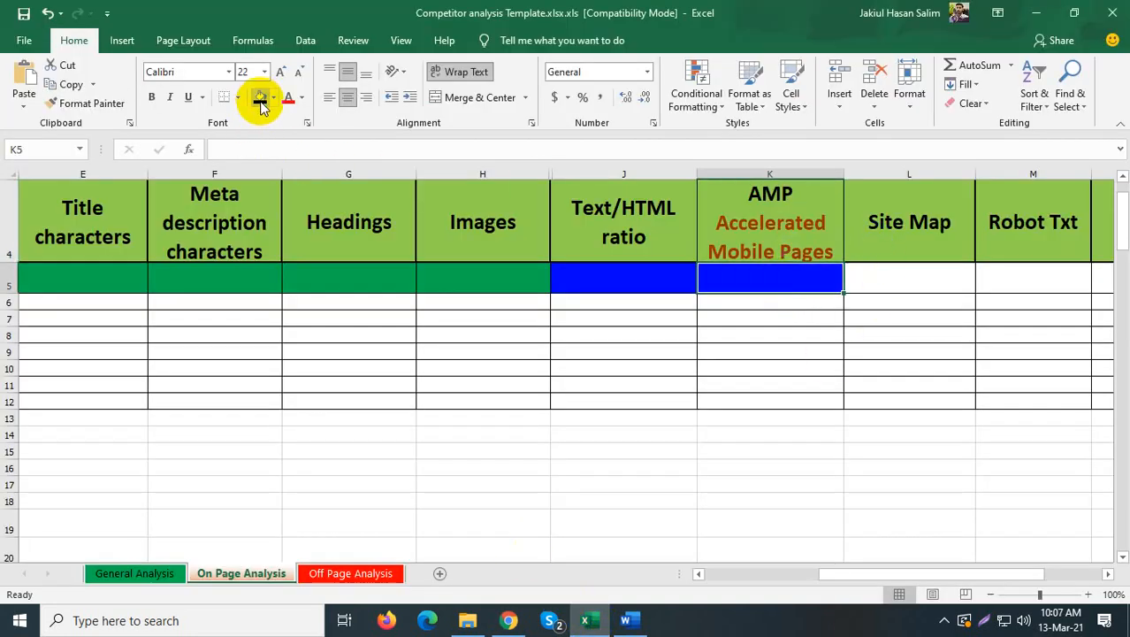
left_click(888, 272)
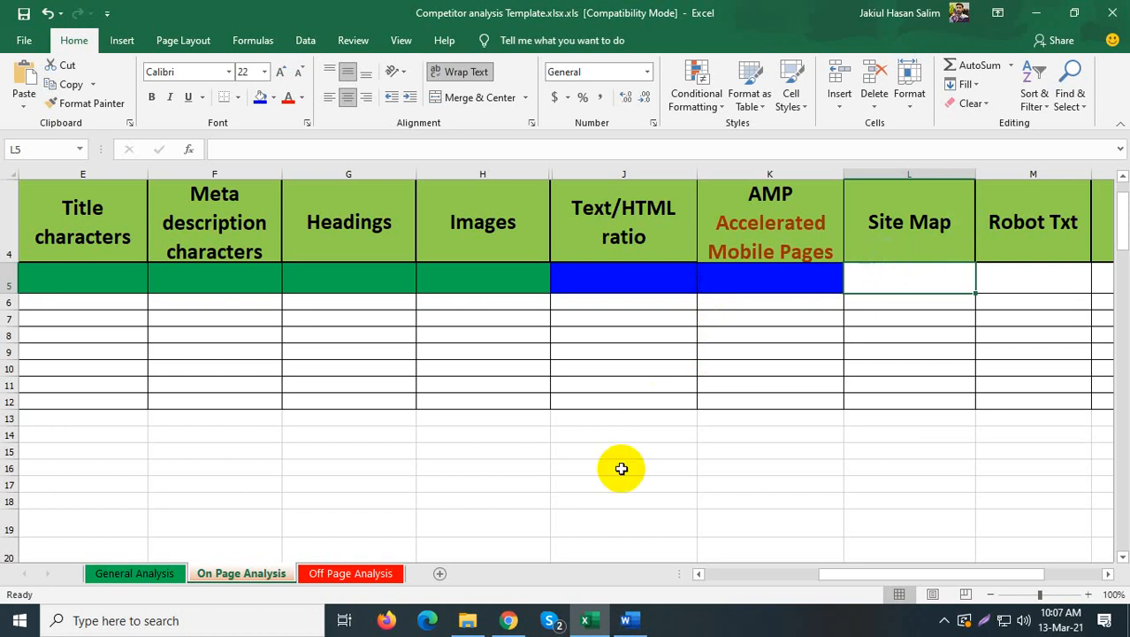
Step: Switch to Chrome, review Site compliance in the SEOquake diagnosis, and highlight /sitemap.xml in the XML Sitemaps URL
left_click(509, 618)
scroll(478, 404, "down", 4)
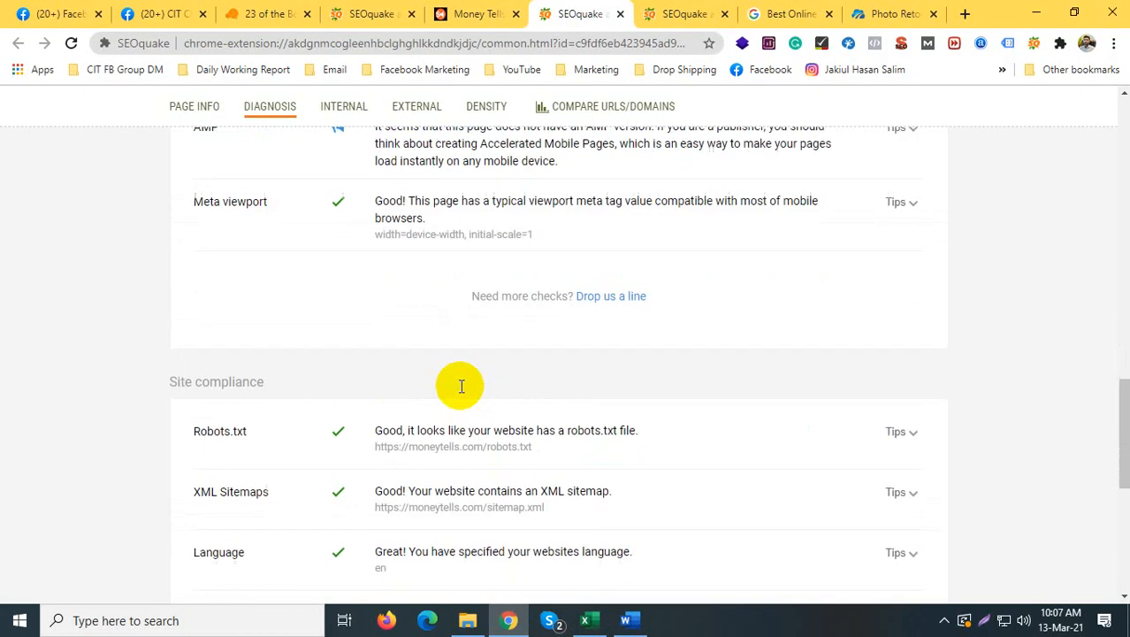
scroll(328, 459, "down", 1)
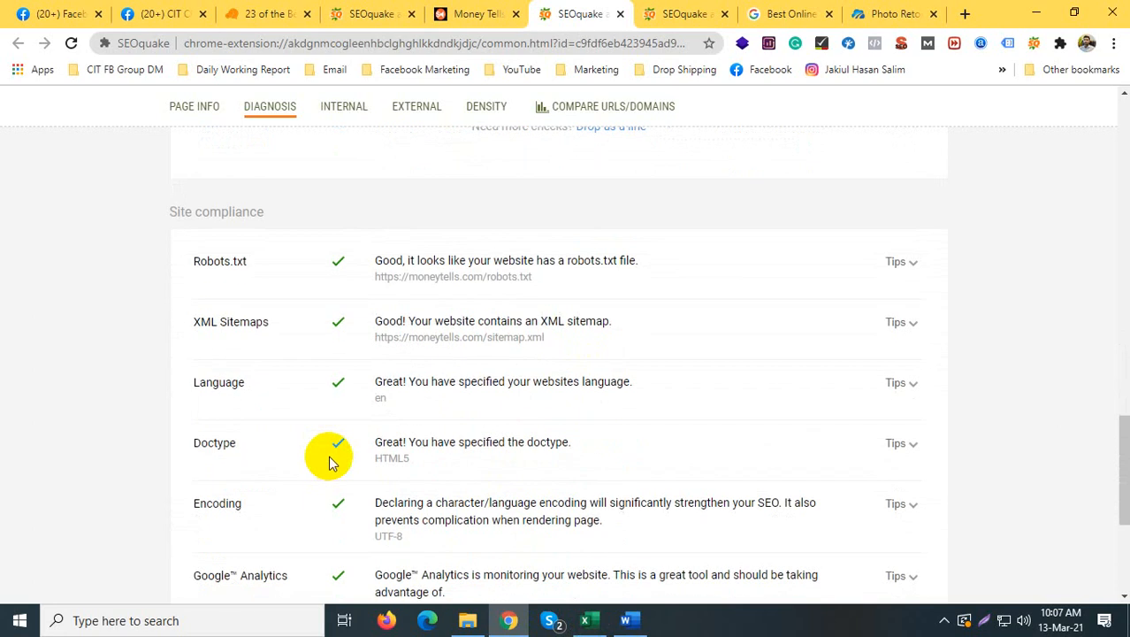
scroll(328, 458, "up", 2)
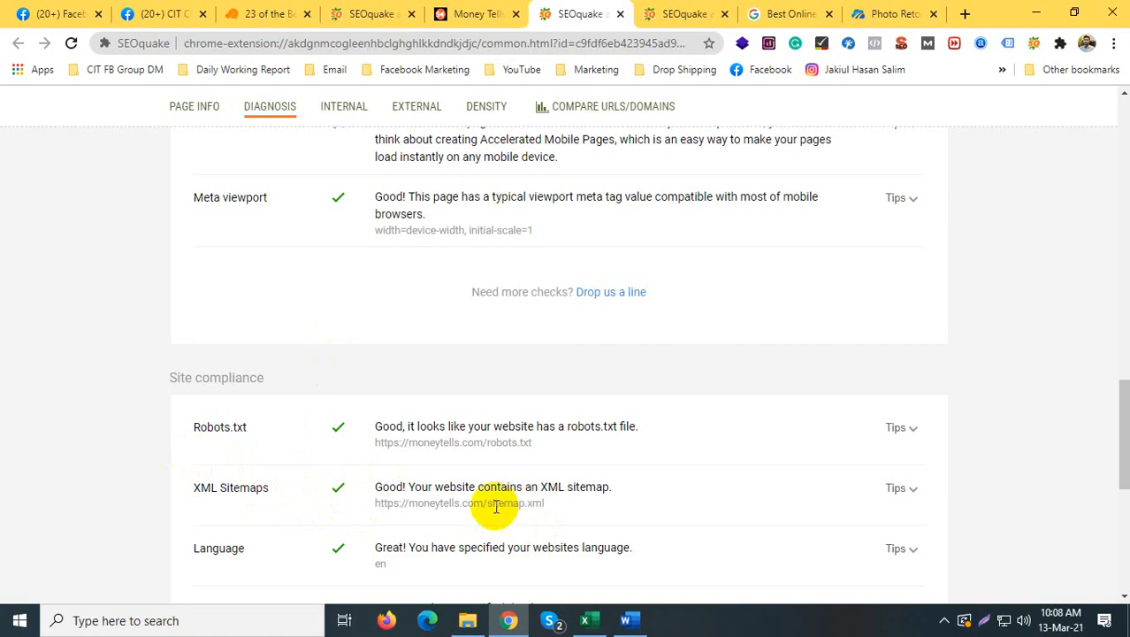
left_click_drag(483, 504, 564, 506)
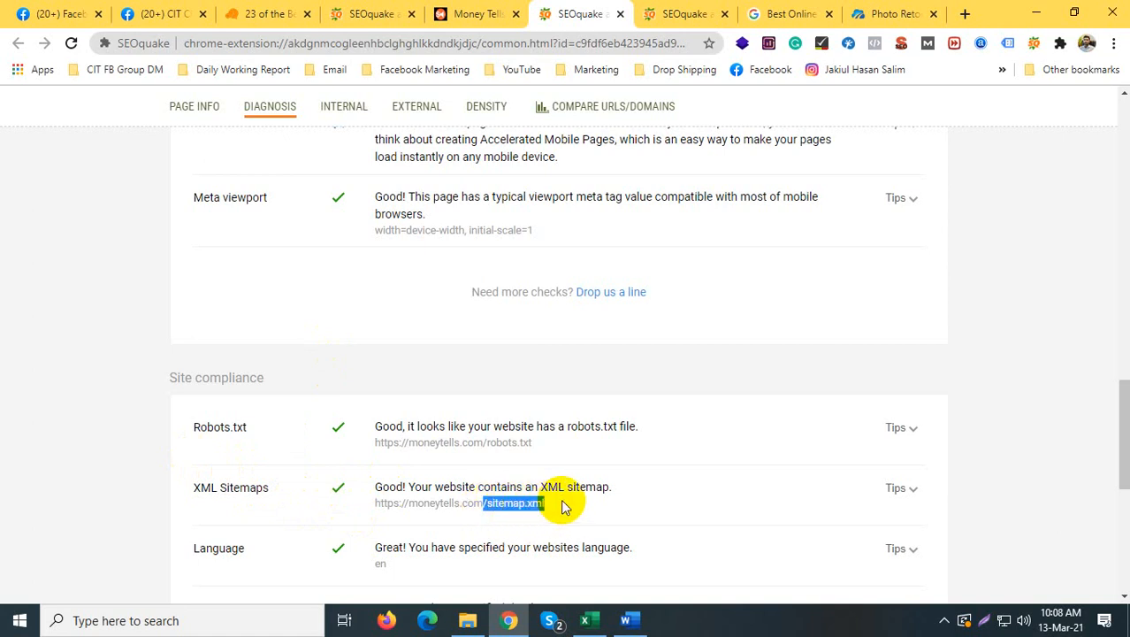
left_click(496, 505)
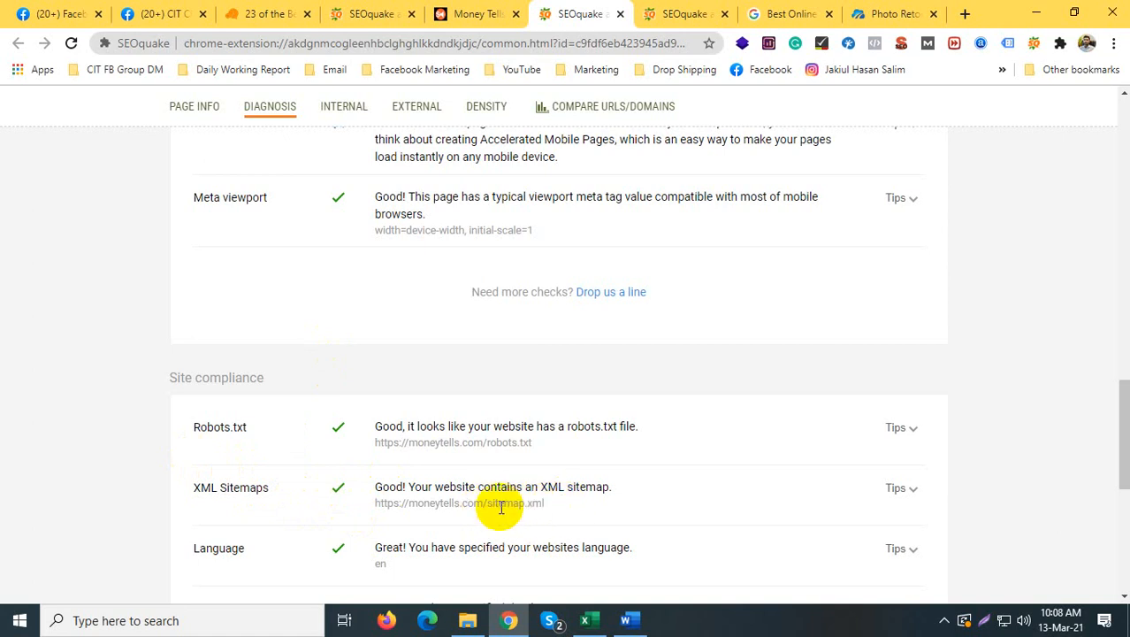
Step: Open the moneytells.com/sitemap.xml URL in a new tab, highlight sitemap_index in its address, and return to the SEOquake diagnosis
left_click(552, 510)
left_click_drag(552, 510, 376, 504)
right_click(376, 504)
left_click(416, 535)
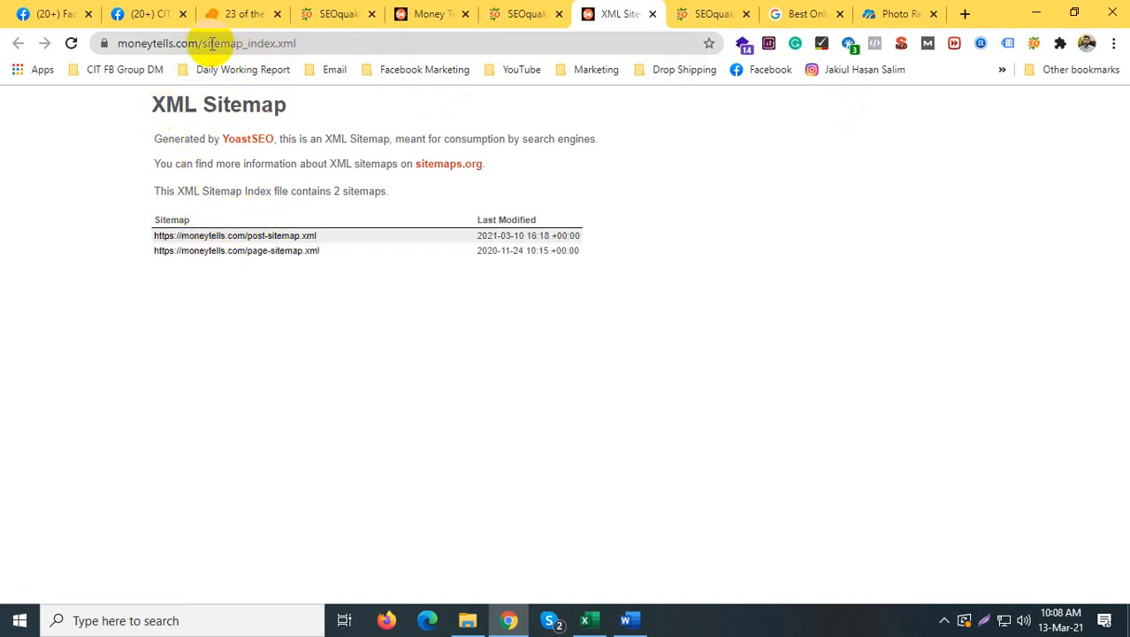
left_click_drag(200, 42, 281, 43)
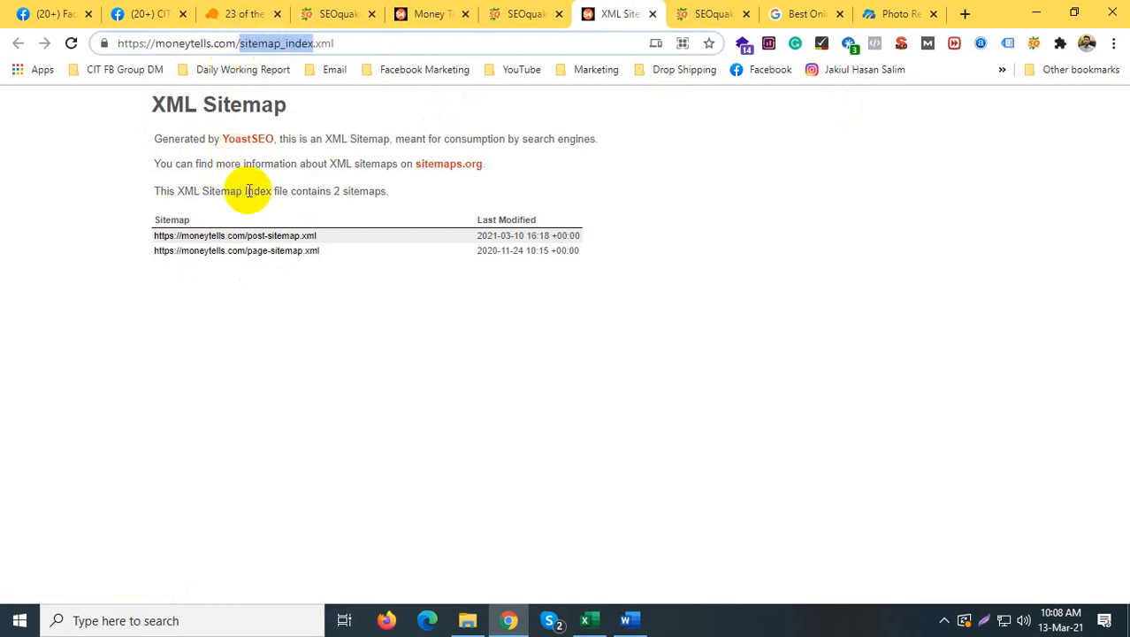
left_click(513, 10)
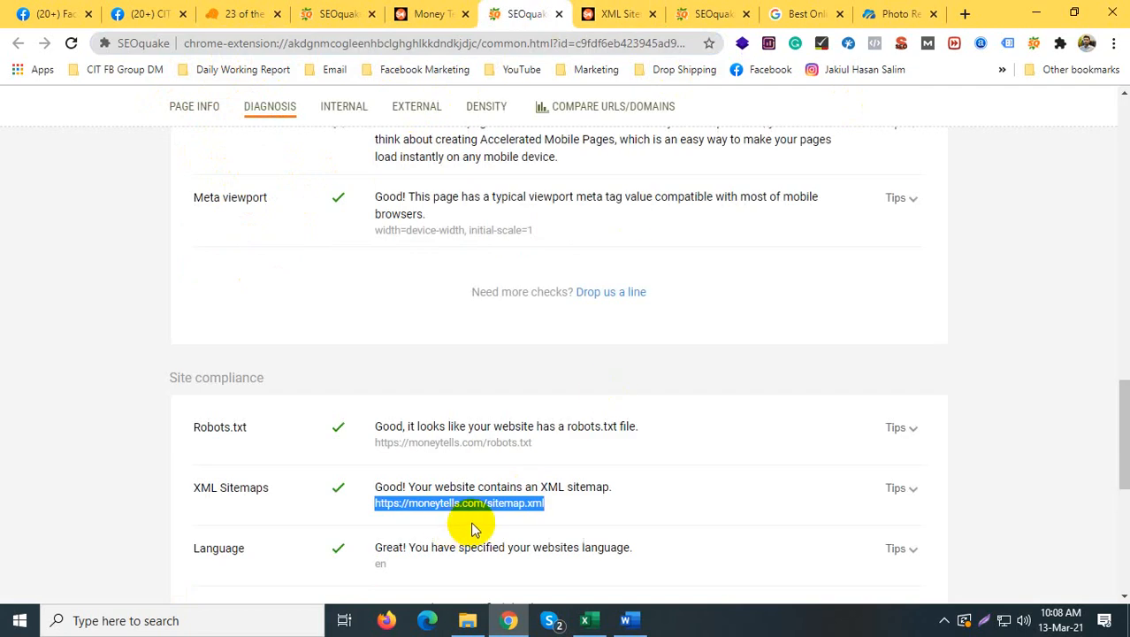
left_click(438, 508)
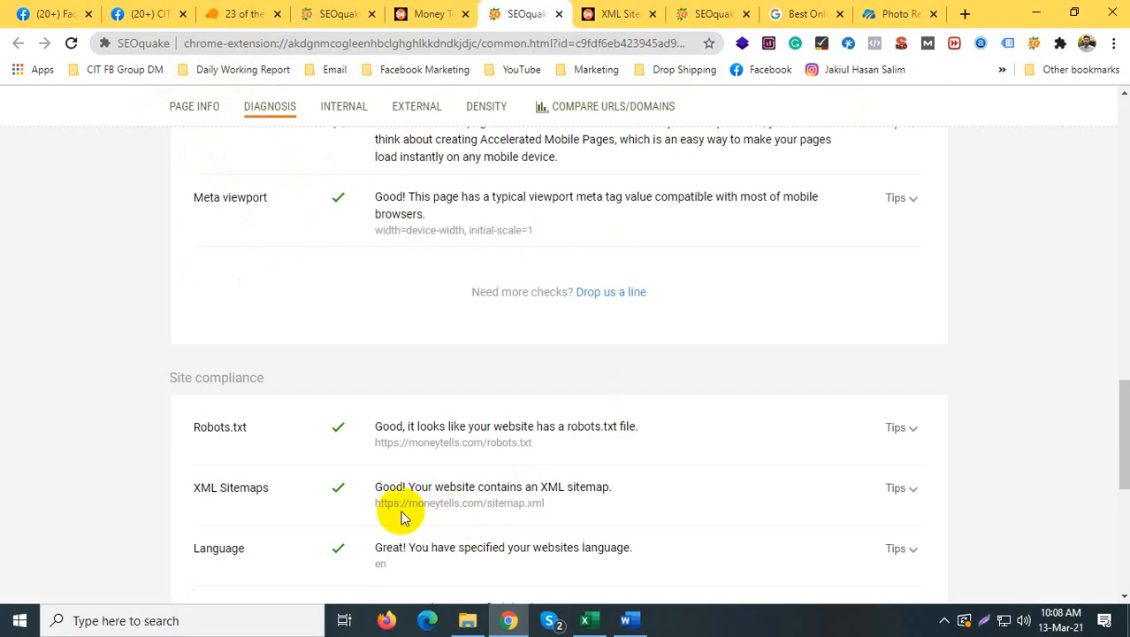
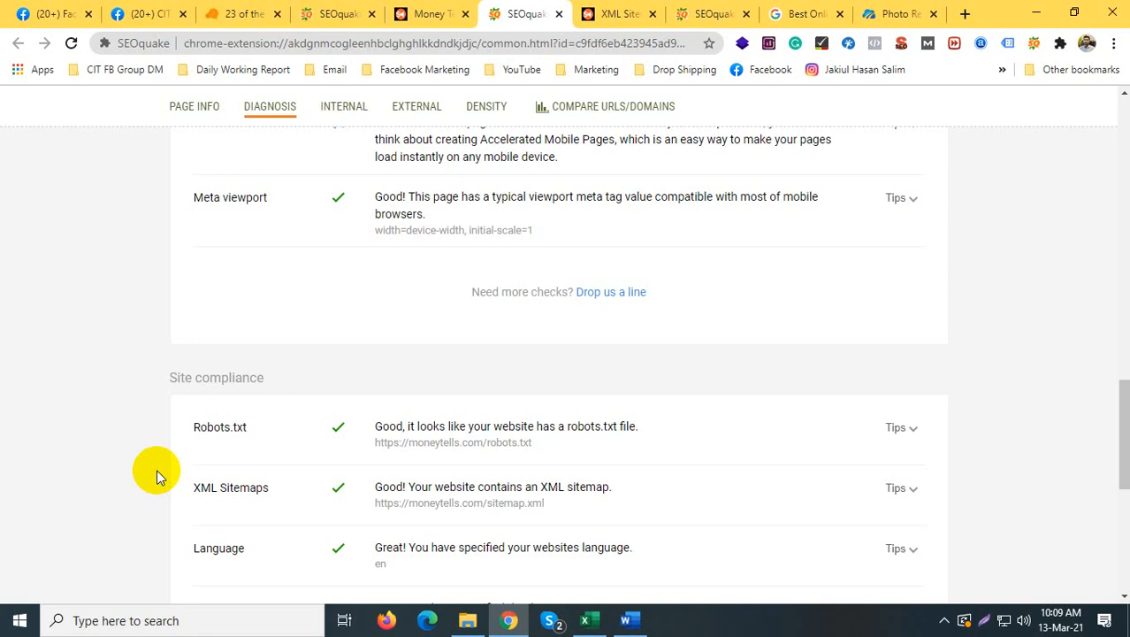
Step: Return to Excel, fill the row 5 cell under Site Map with standard green, and select the row 5 cell under Robot Txt
left_click(586, 619)
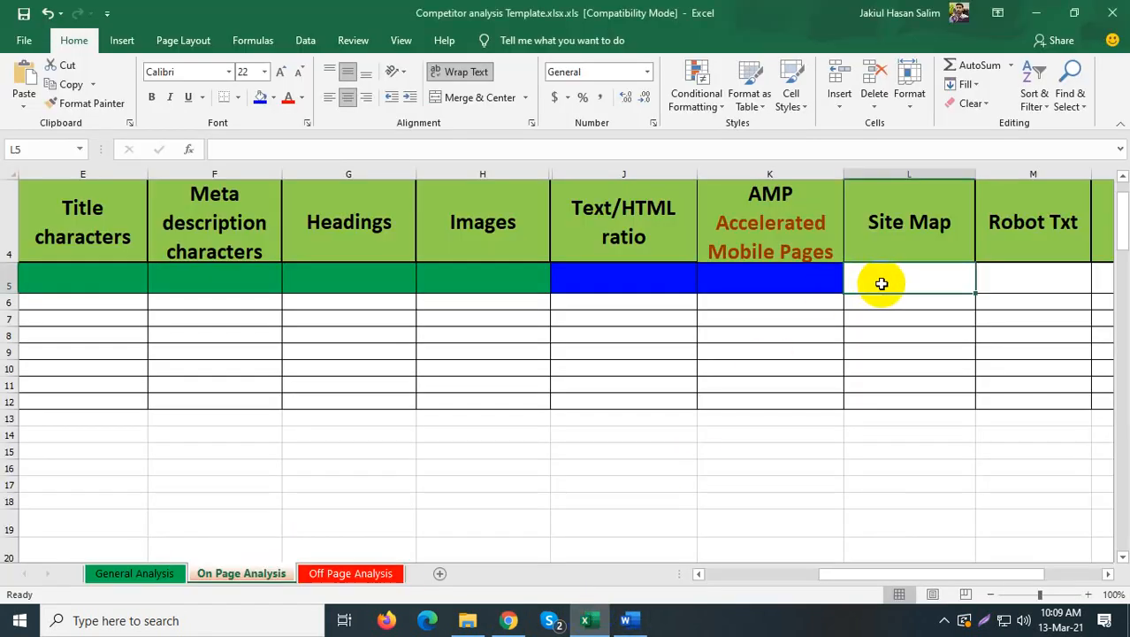
left_click(260, 99)
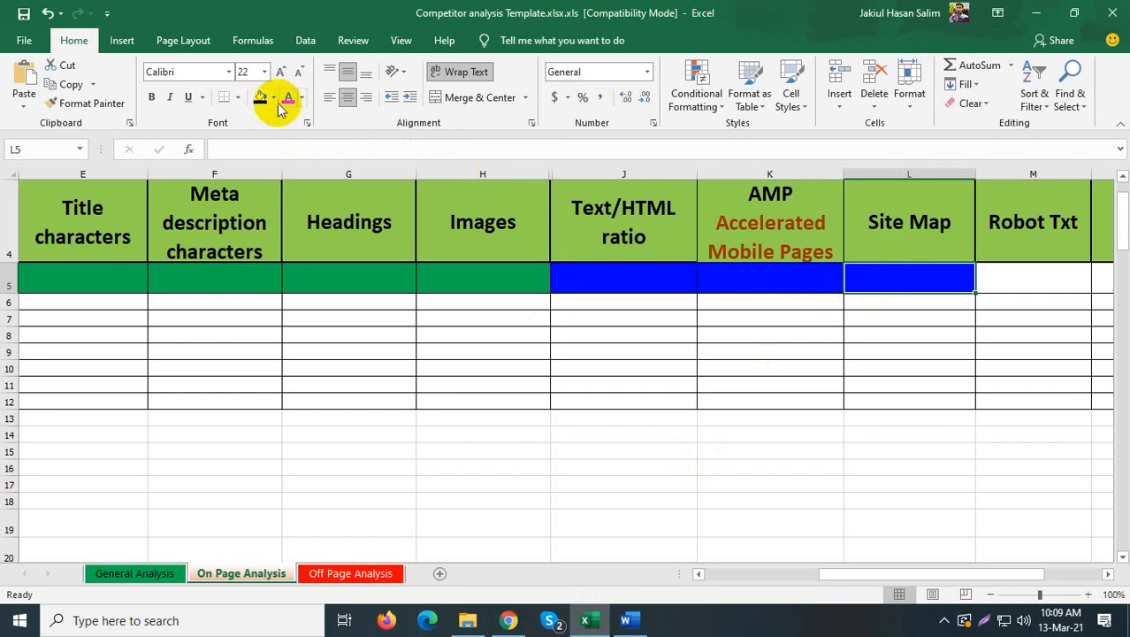
left_click(275, 98)
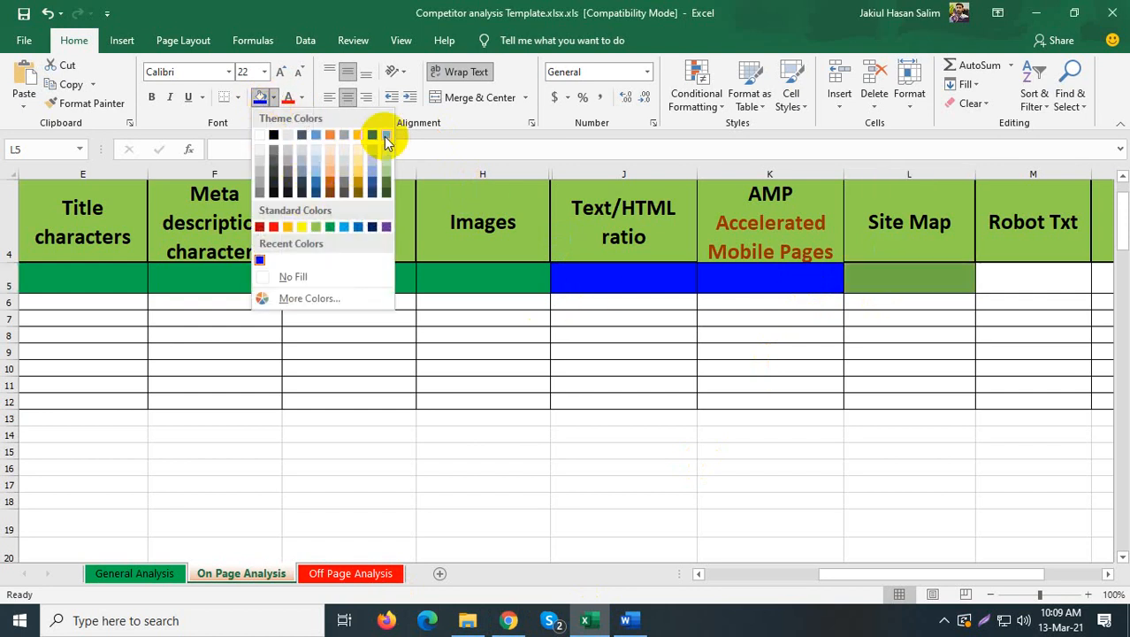
left_click(330, 227)
left_click(1028, 283)
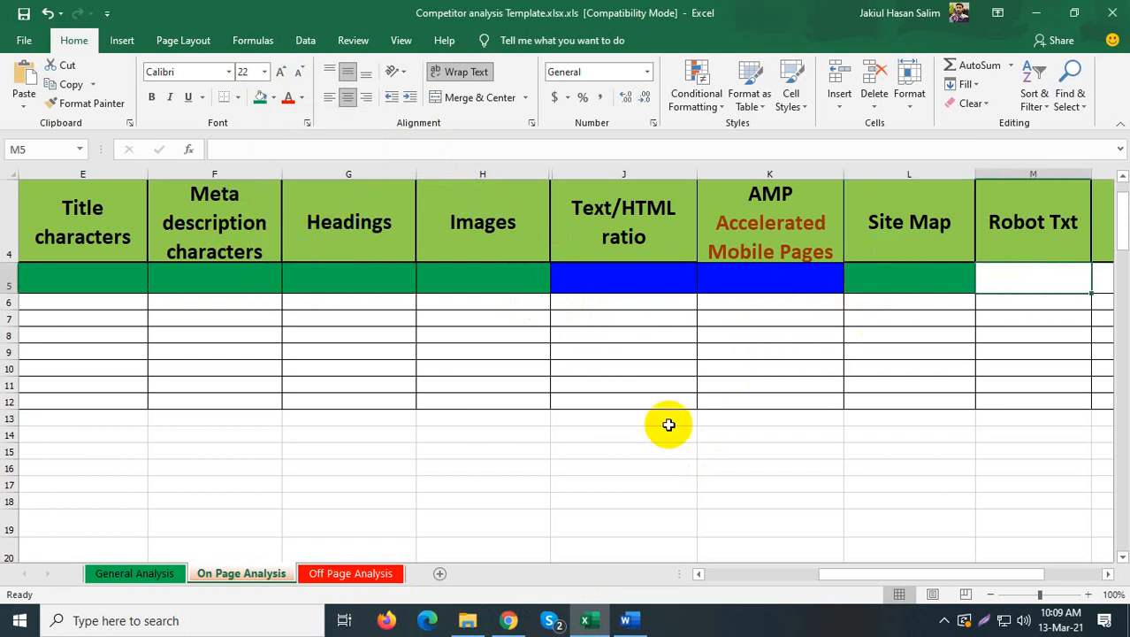
left_click(855, 288)
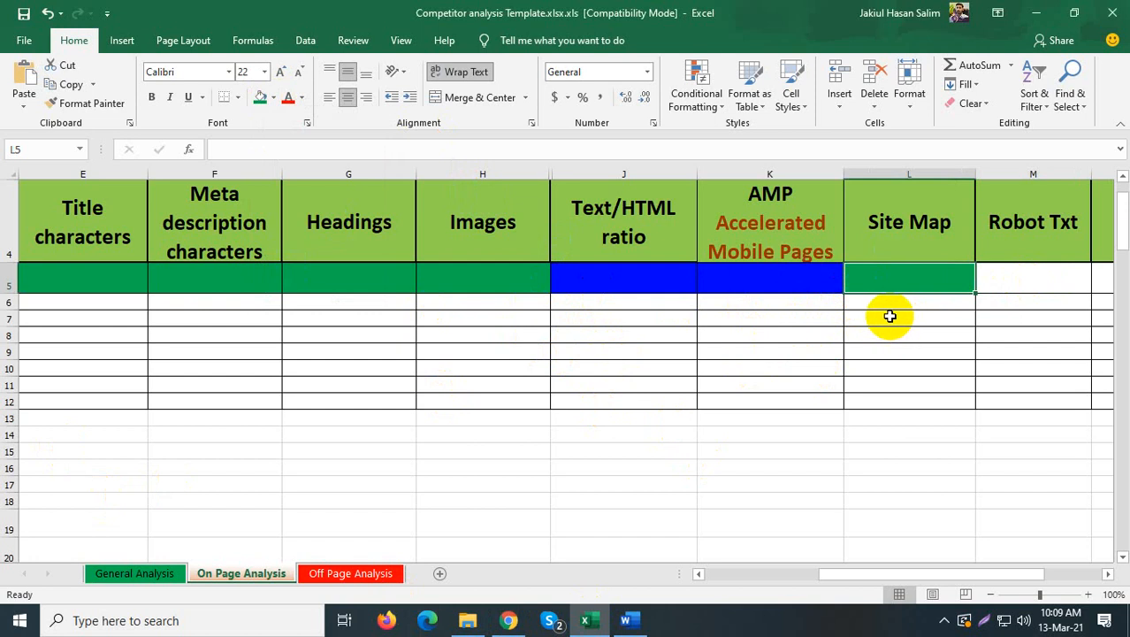
left_click(1013, 282)
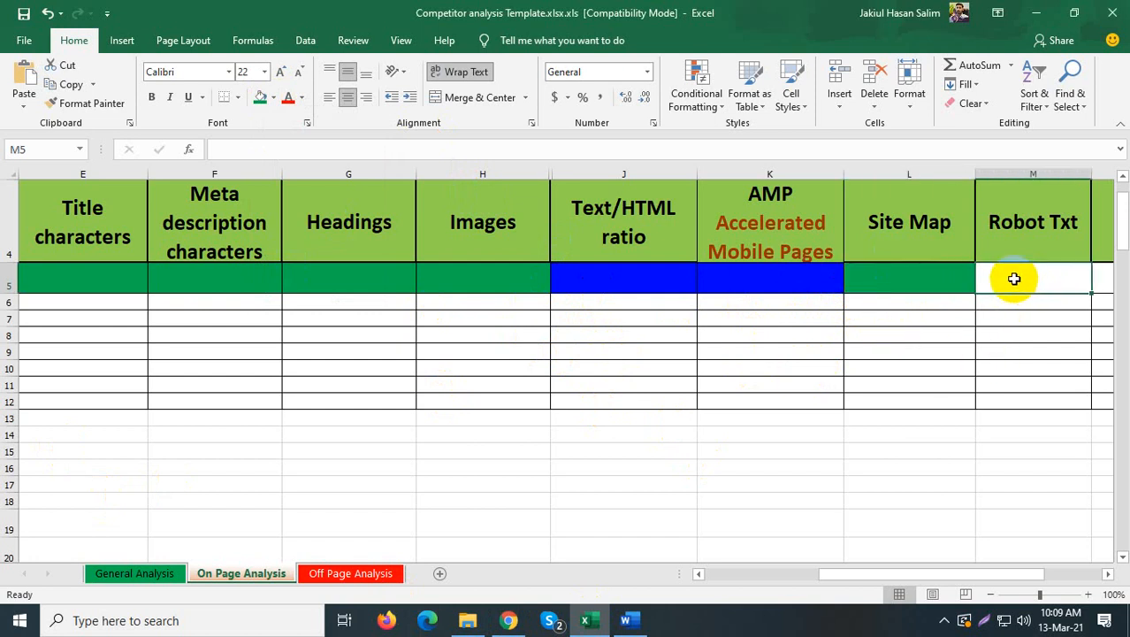
Step: Switch to Chrome and open the moneytells.com/robots.txt URL listed under Site compliance in a new tab
left_click(508, 619)
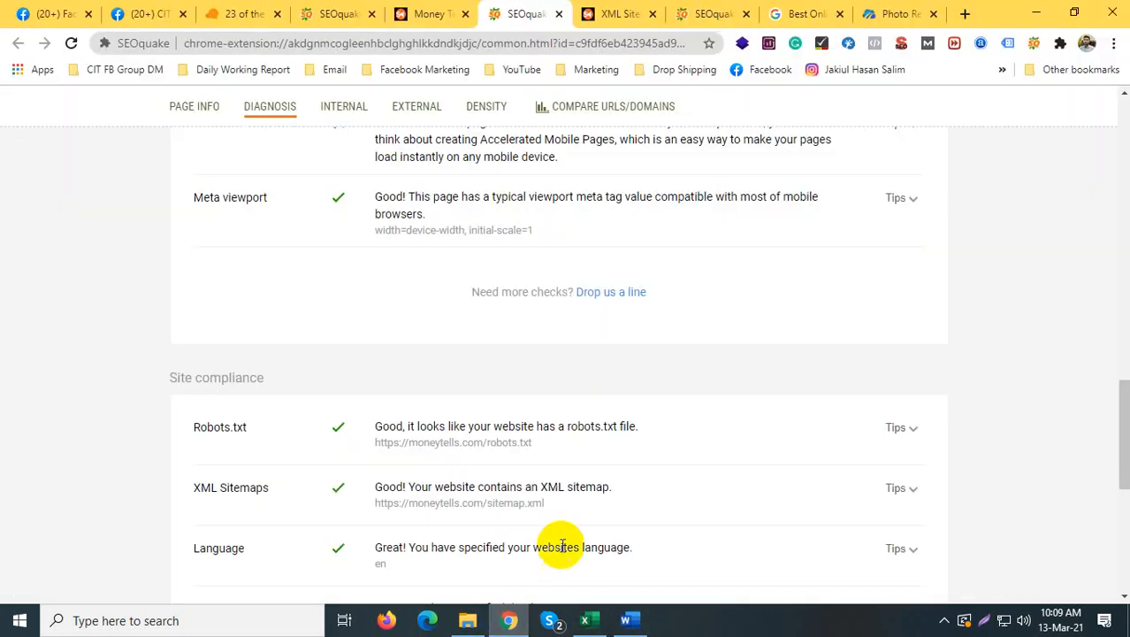
scroll(194, 442, "down", 1)
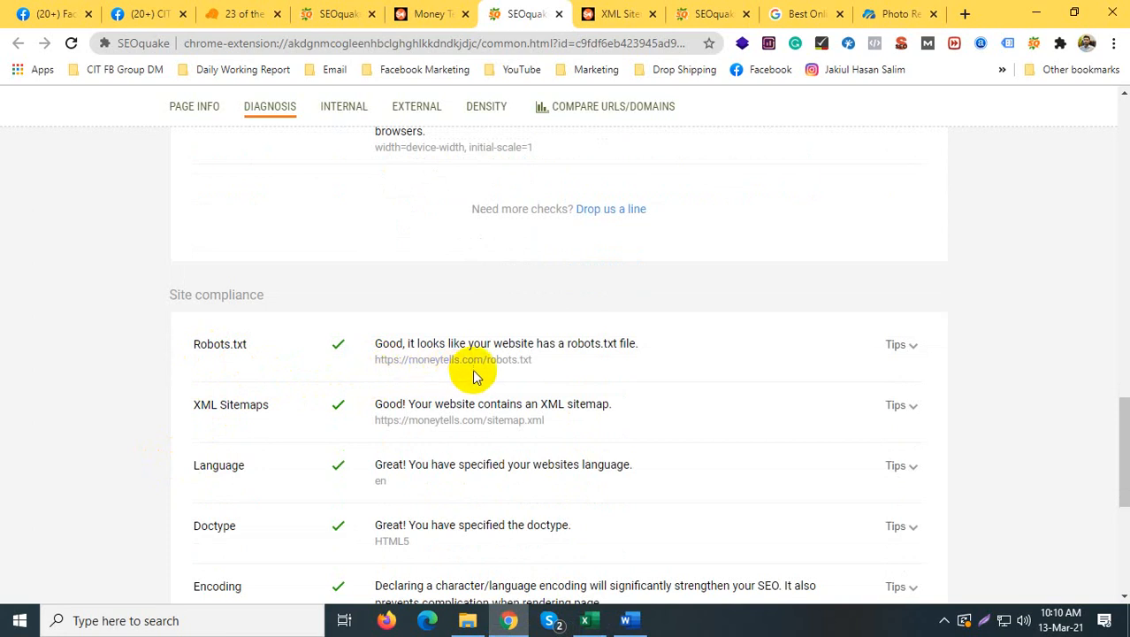
left_click_drag(534, 363, 487, 364)
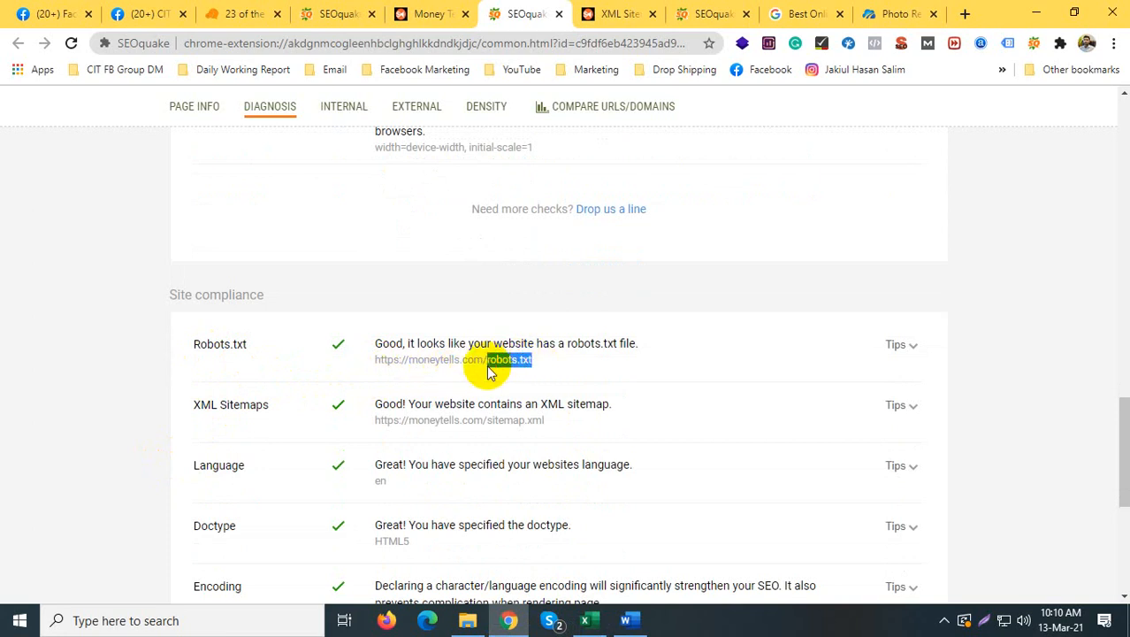
left_click(464, 367)
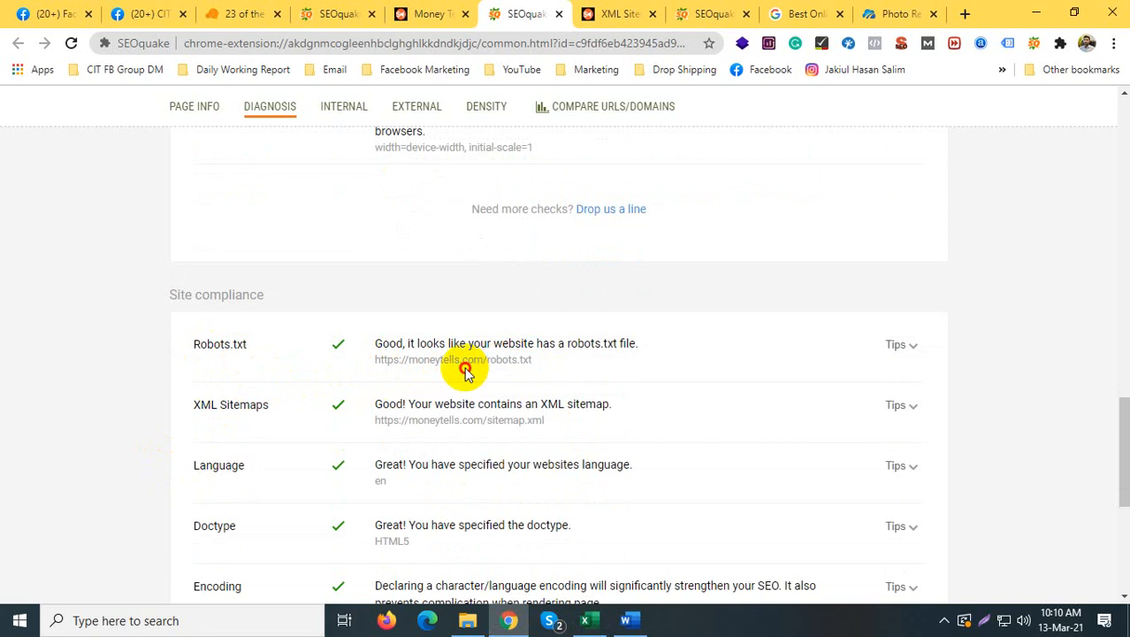
left_click_drag(552, 363, 378, 359)
right_click(378, 359)
left_click(383, 389)
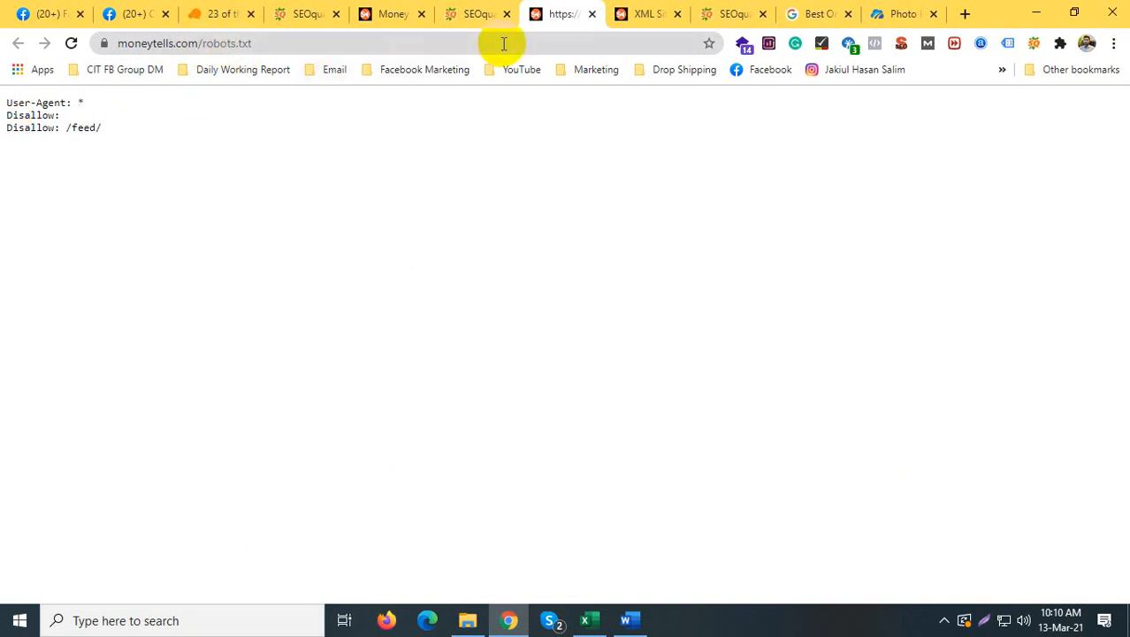
Step: Copy robots.txt from the address and use it to replace the College Info Geek page's path, loading collegeinfogeek.com/robots.txt
left_click_drag(203, 44, 260, 44)
right_click(255, 44)
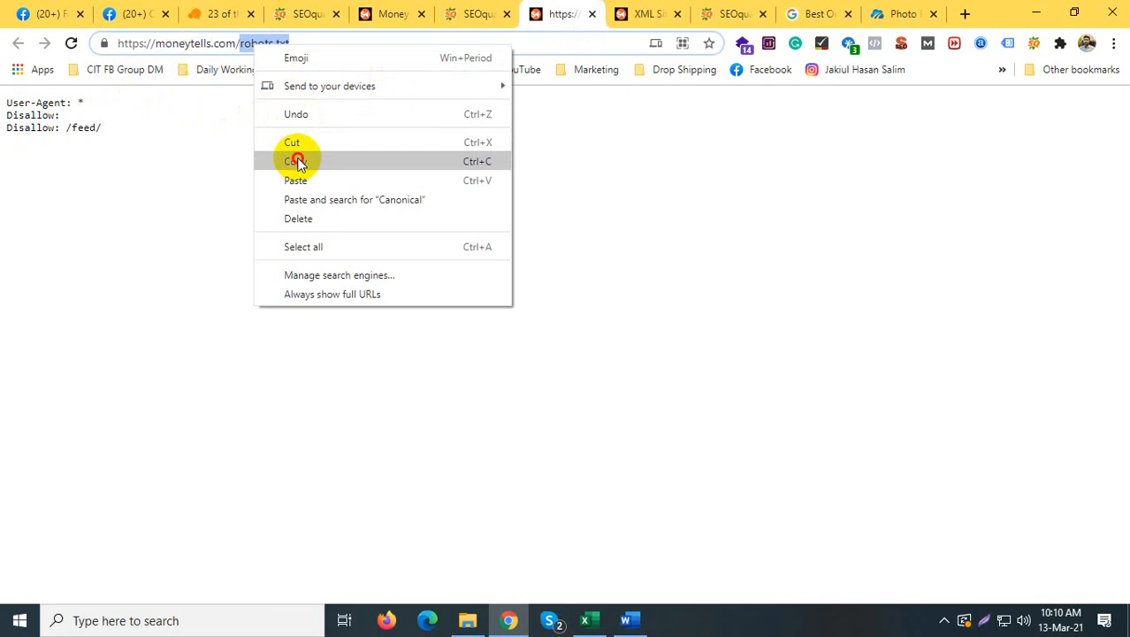
left_click(295, 158)
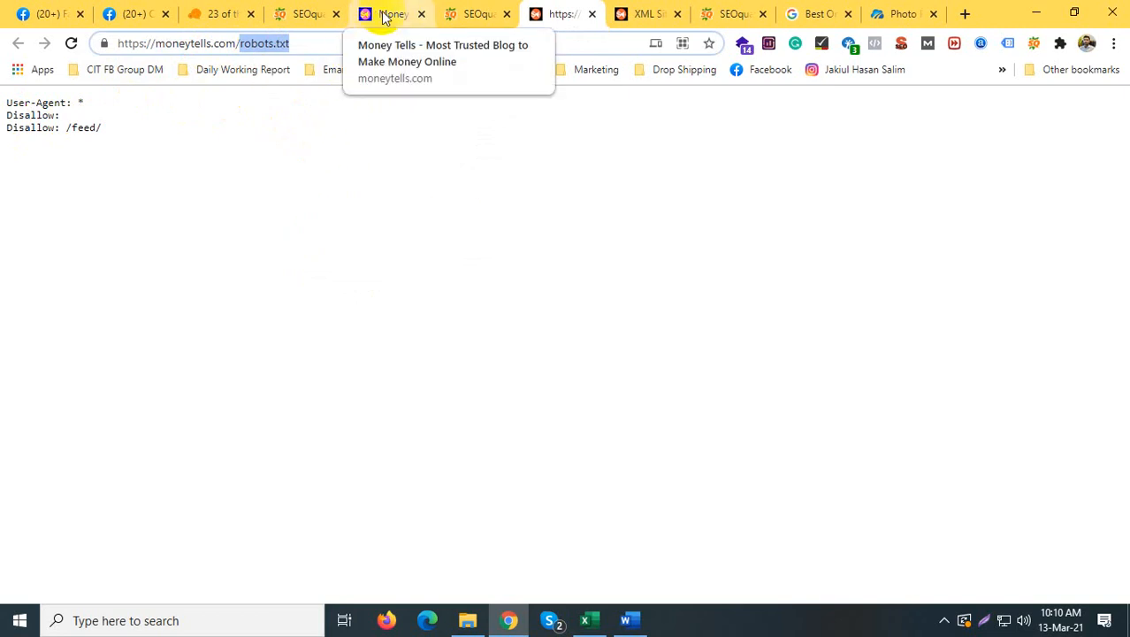
left_click(223, 11)
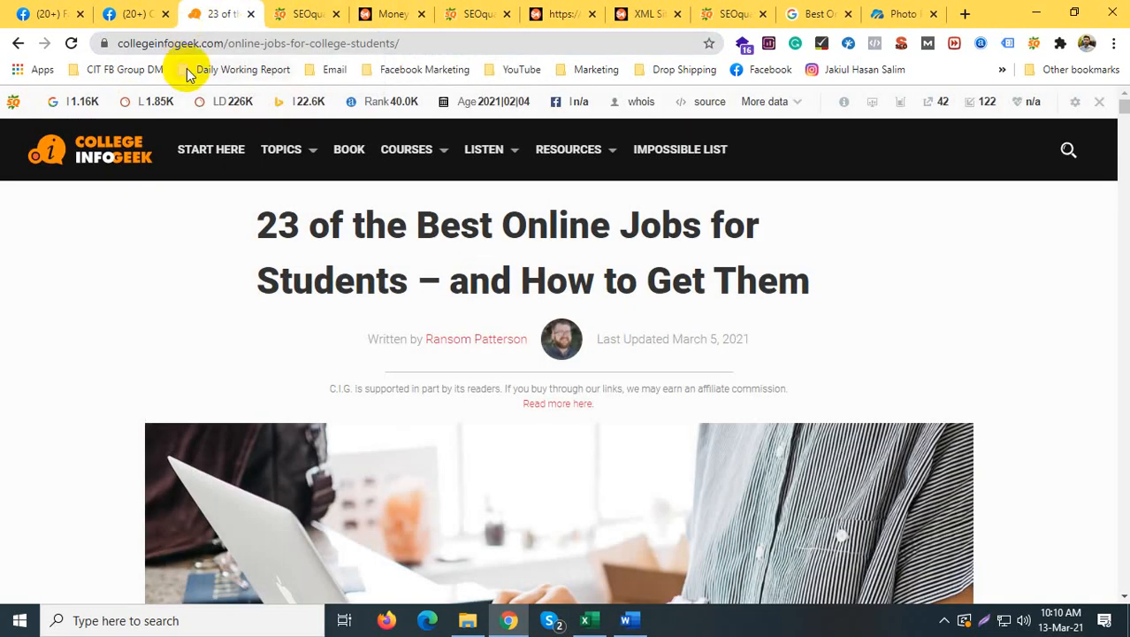
left_click_drag(223, 43, 435, 43)
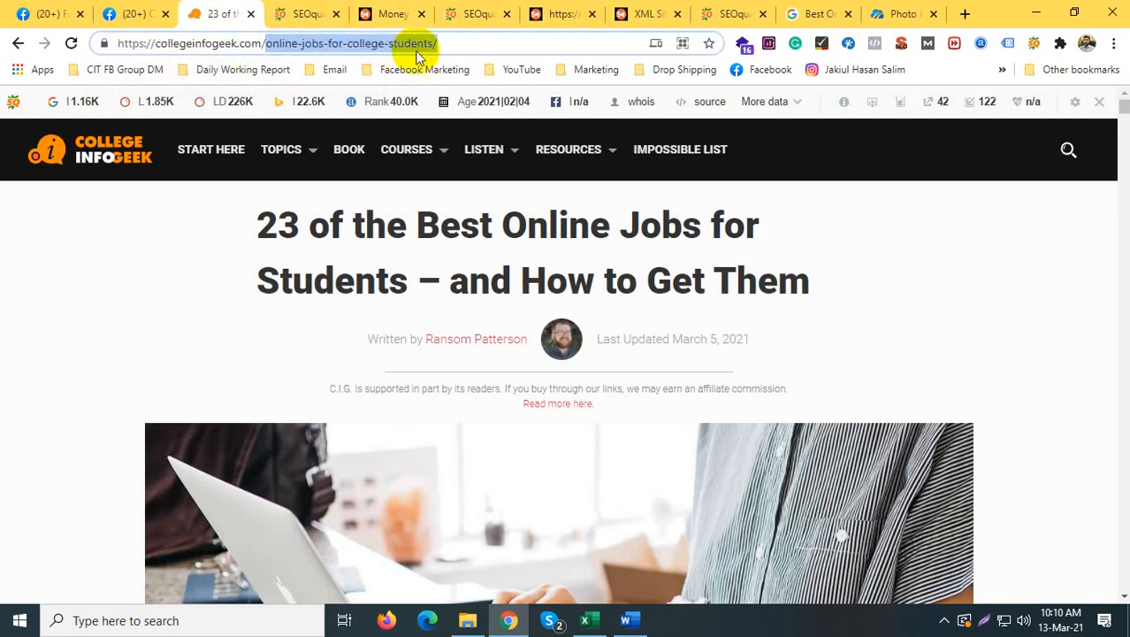
key("ctrl+v")
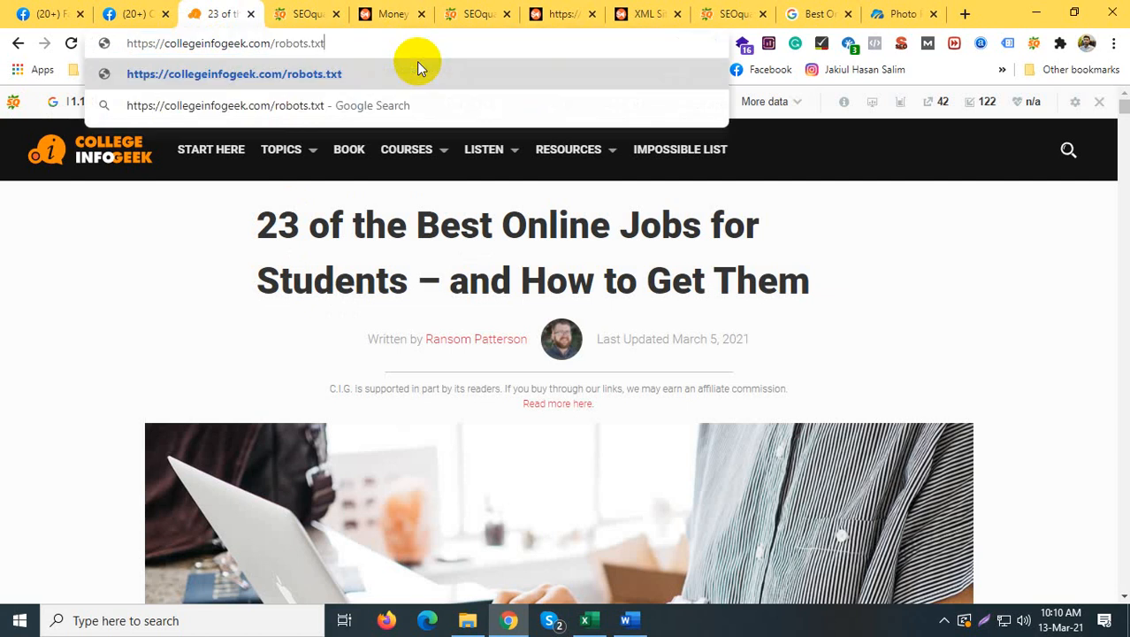
key("Return")
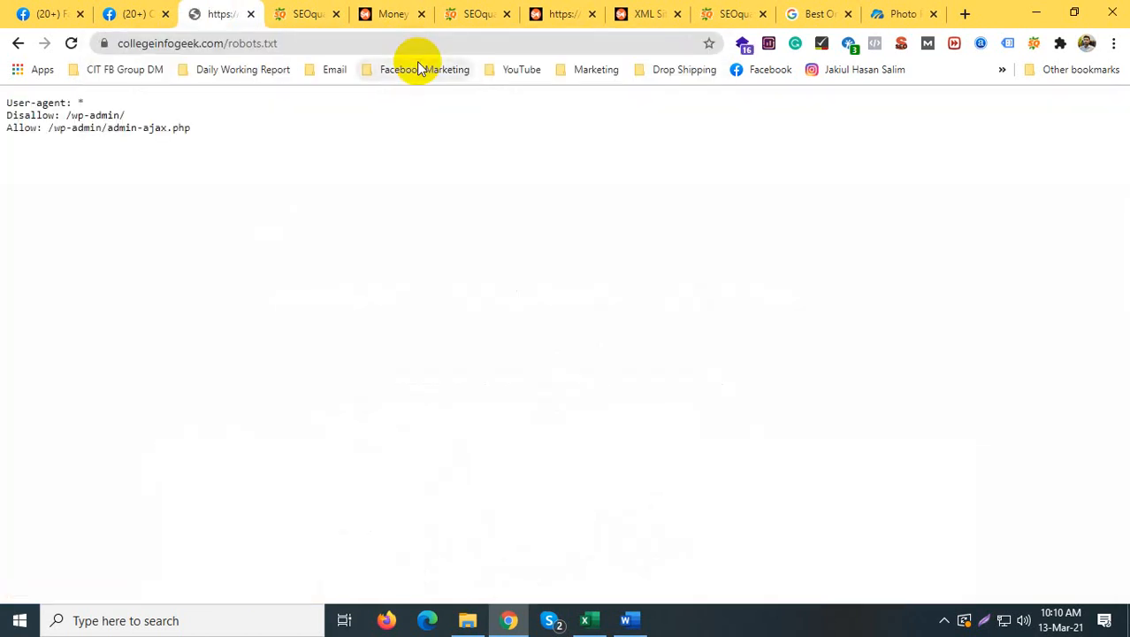
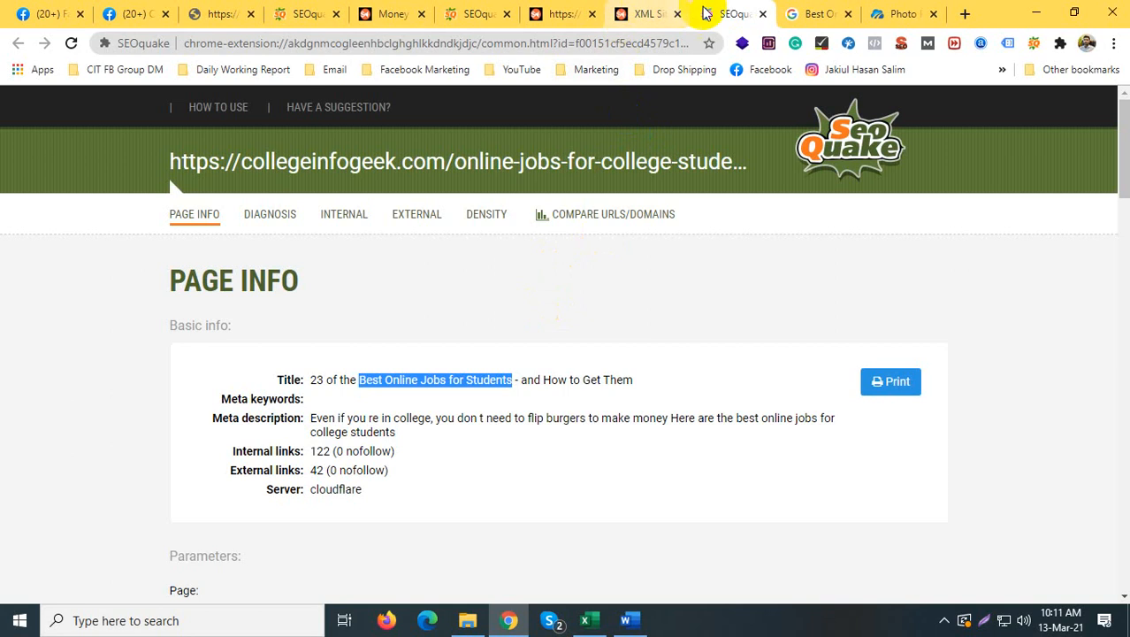
Step: Return to the Money Tells SEOquake diagnosis, examine the Google Analytics and Favicon checks under Site compliance, and reopen the moneytells.com page
left_click(488, 7)
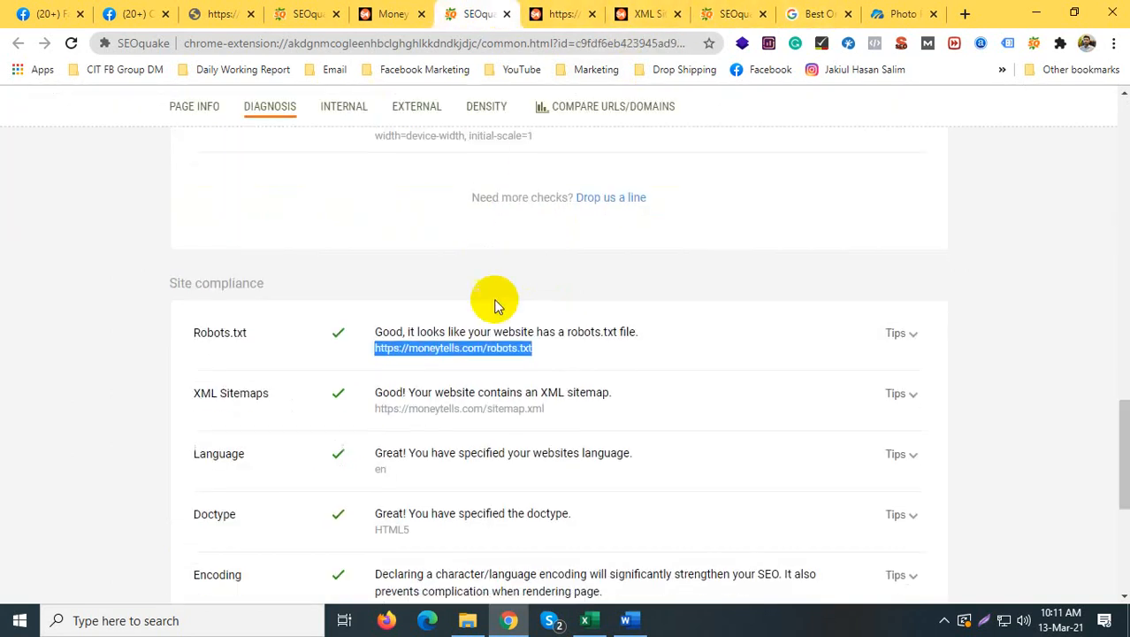
scroll(504, 305, "down", 5)
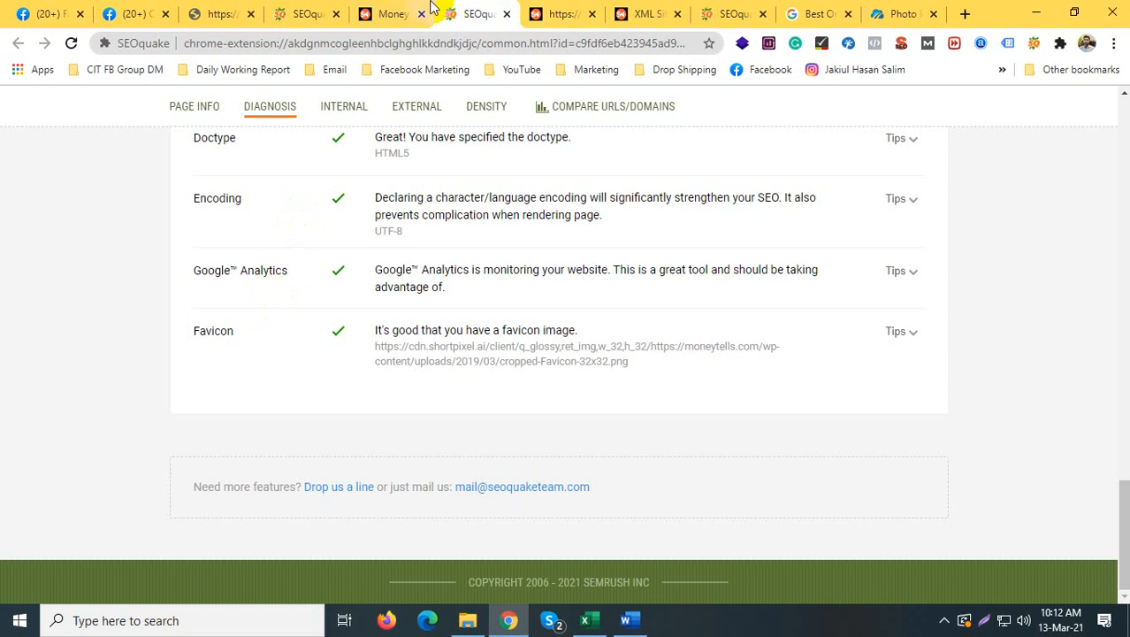
left_click(393, 14)
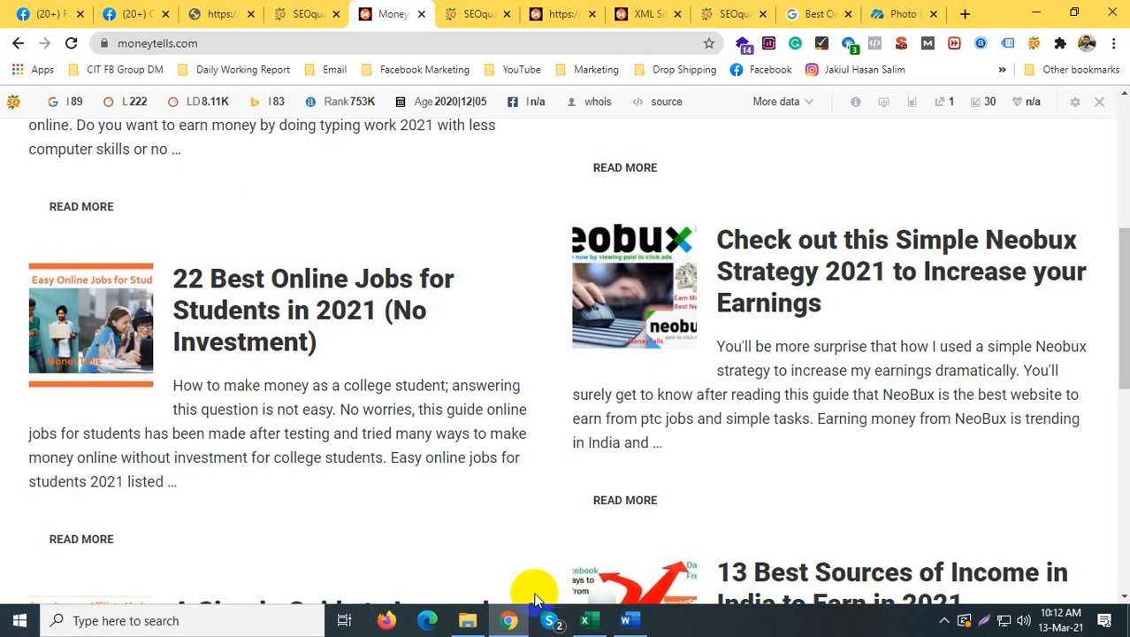
Step: Switch to Excel and fill the row 5 cell under Google Analytics with green
mouse_move(595, 629)
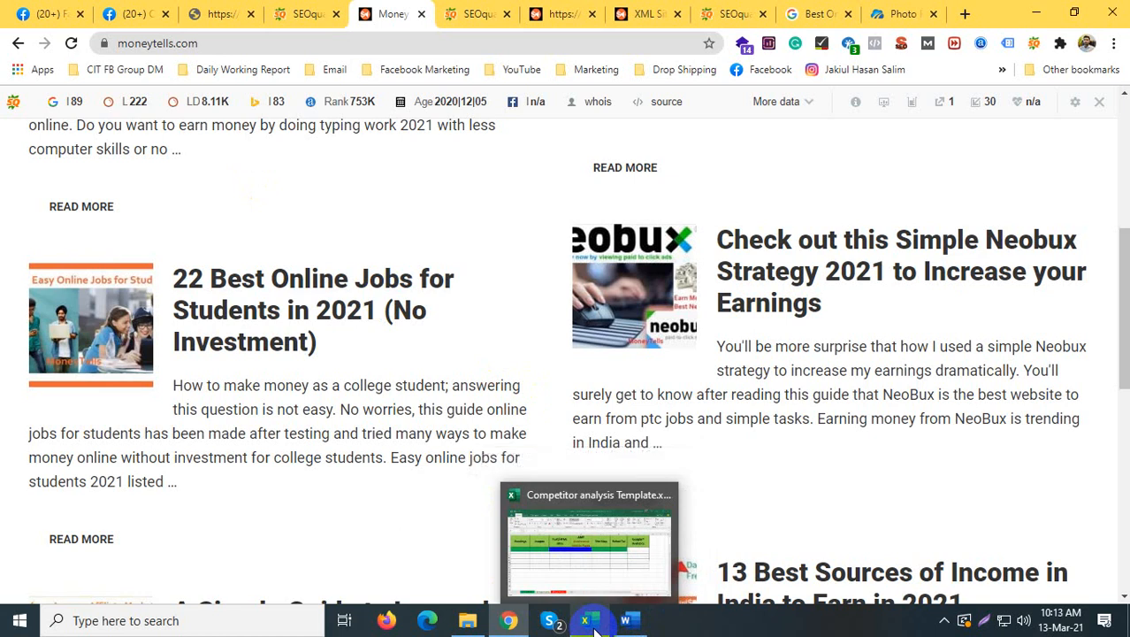
left_click(595, 630)
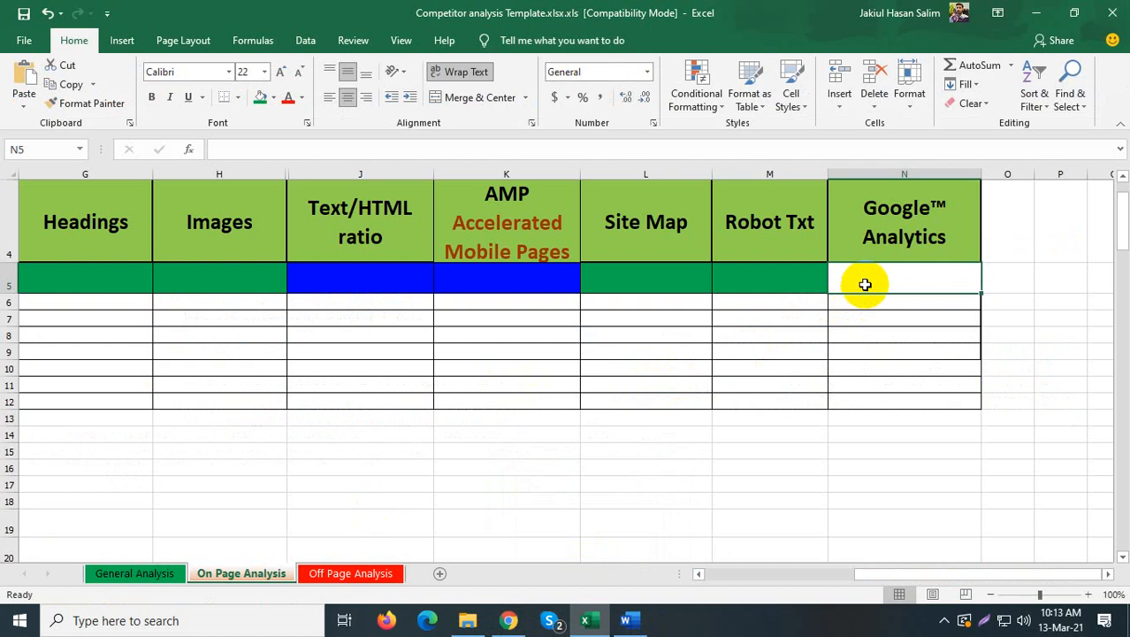
left_click(260, 96)
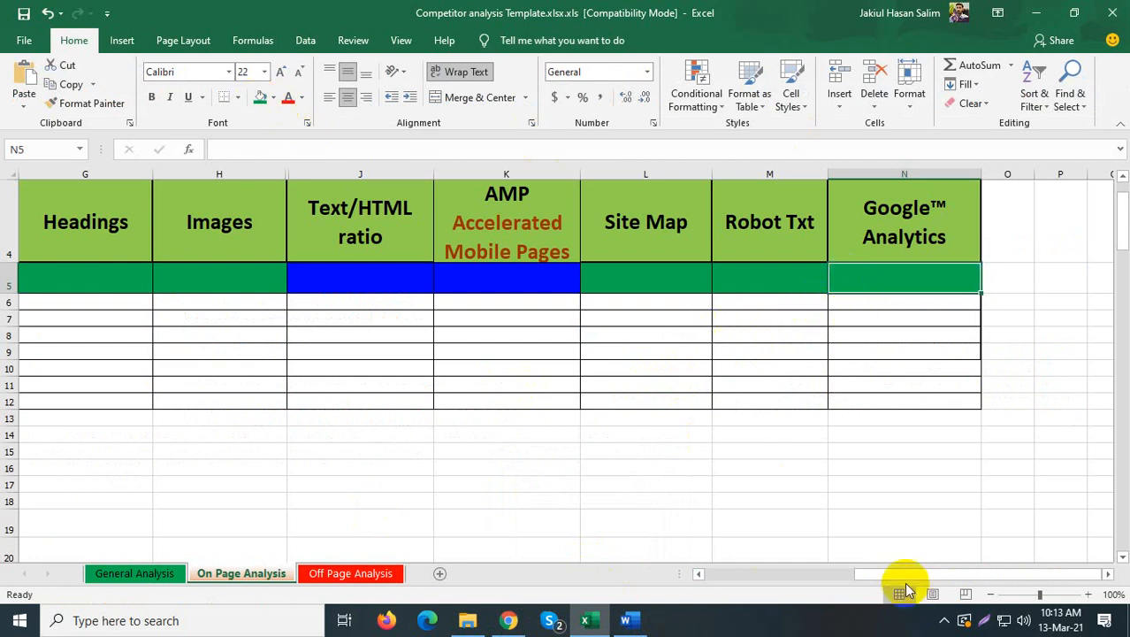
Step: Review the On Page Analysis and General Analysis sheets, highlighting the first rows under Competitors URL
left_click_drag(881, 574, 691, 576)
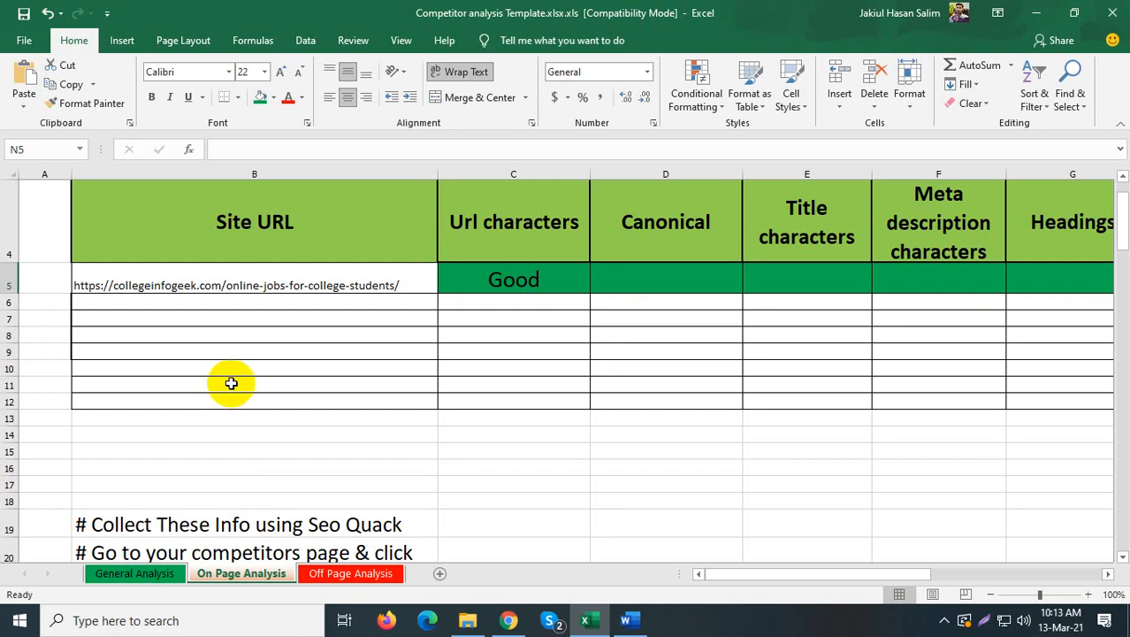
left_click(131, 573)
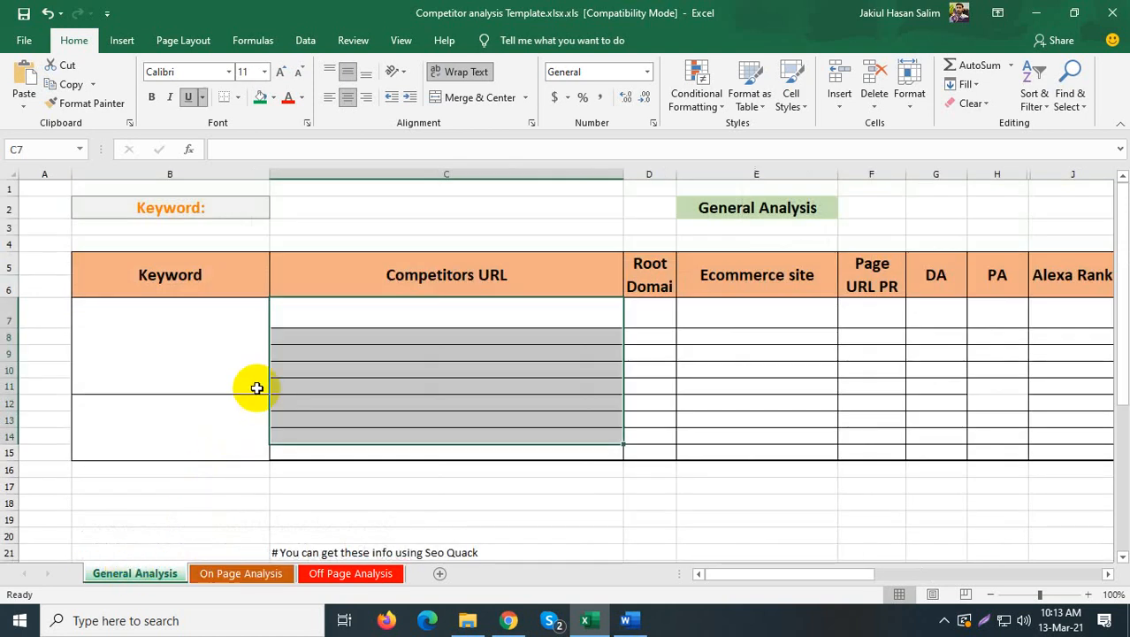
left_click(352, 308)
left_click_drag(351, 322, 353, 351)
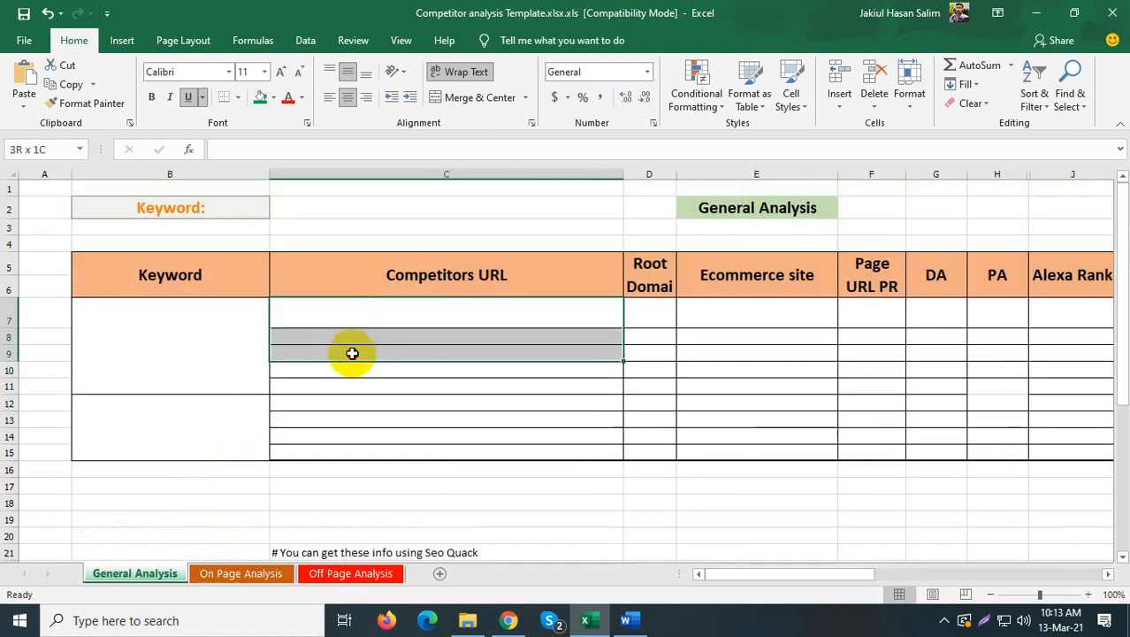
left_click(221, 573)
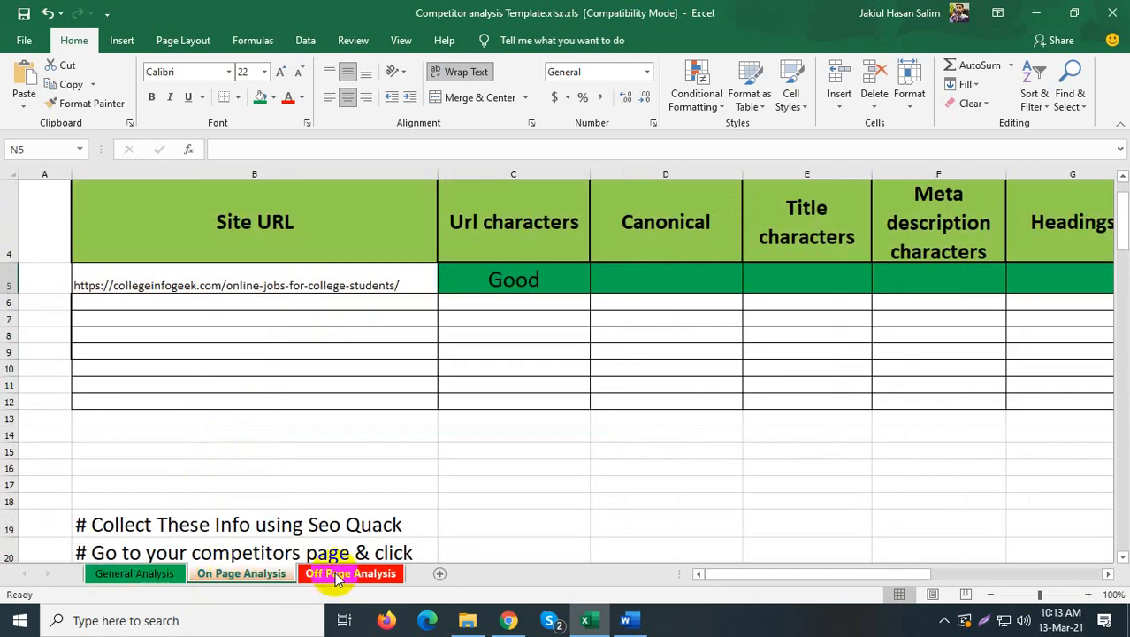
left_click(125, 574)
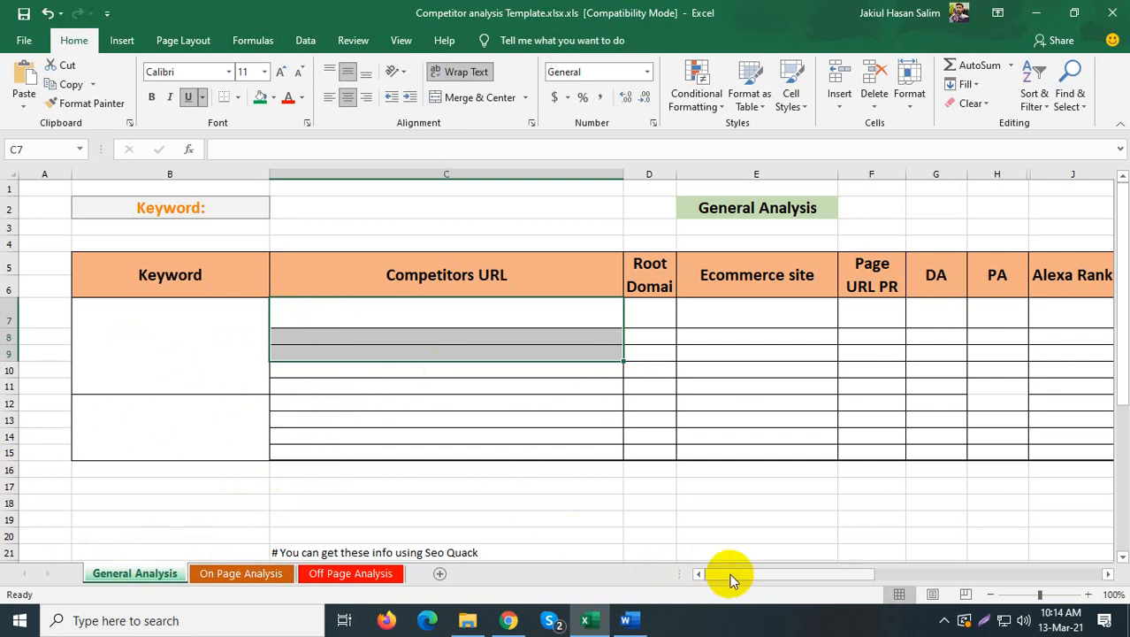
left_click_drag(731, 578, 530, 569)
mouse_move(506, 605)
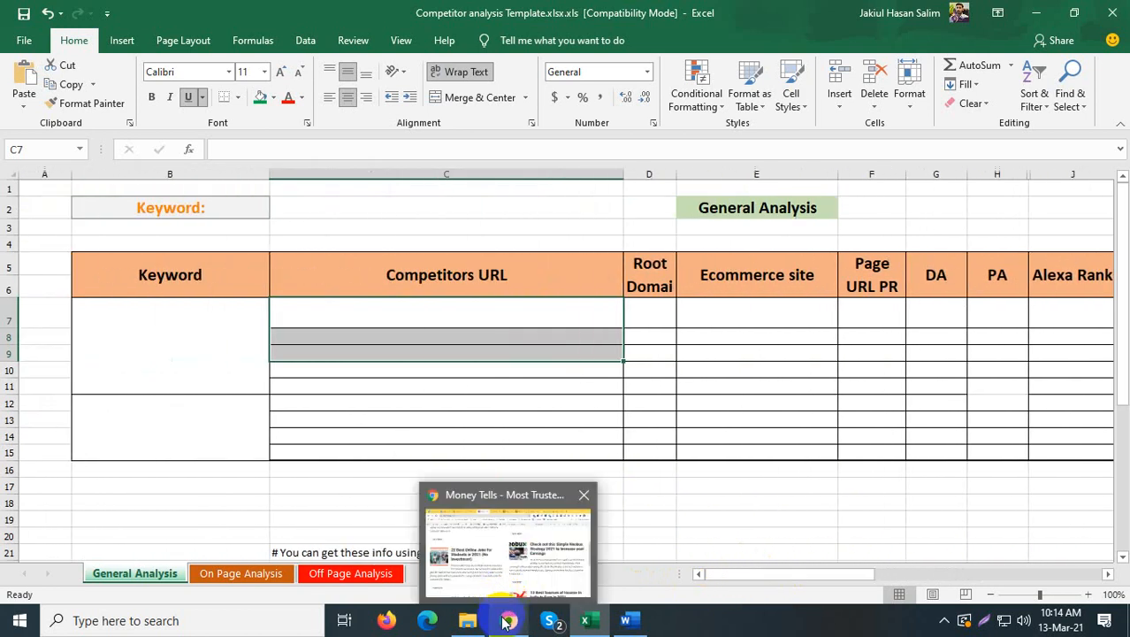
left_click(532, 314)
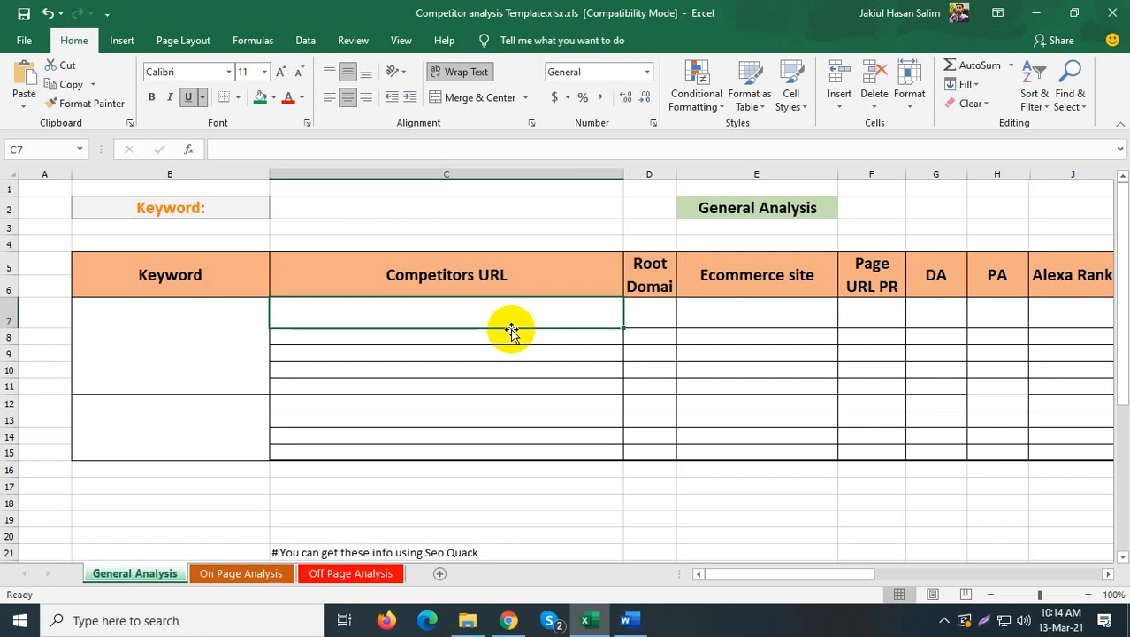
Step: Switch to Chrome and revisit the moneytells.com robots.txt page and the College Info Geek SEO audit
left_click(509, 620)
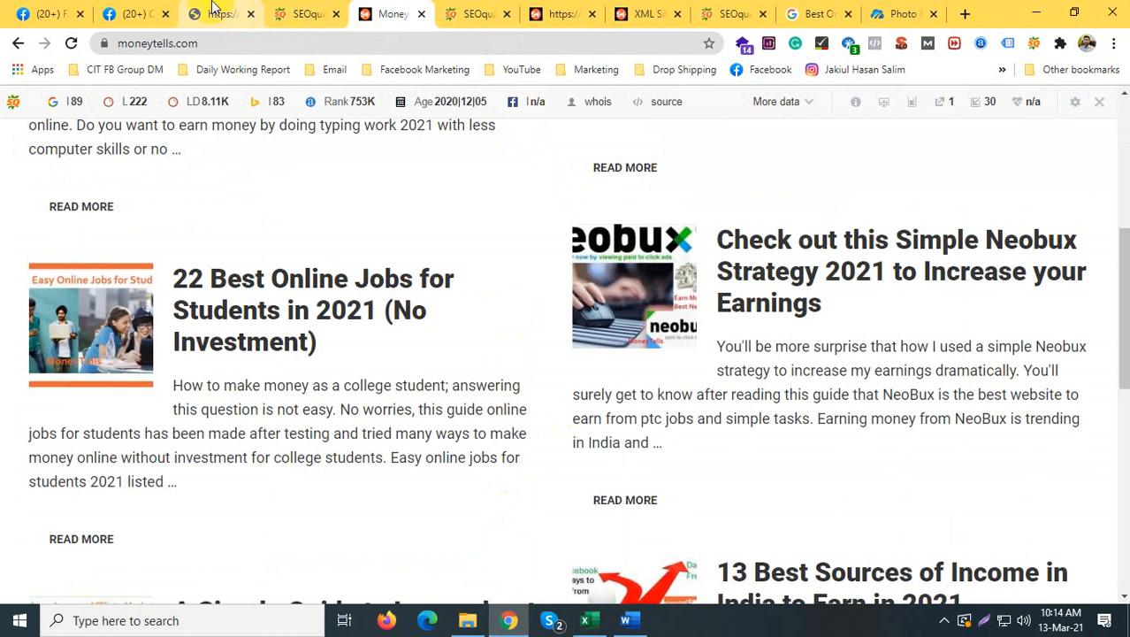
left_click(557, 14)
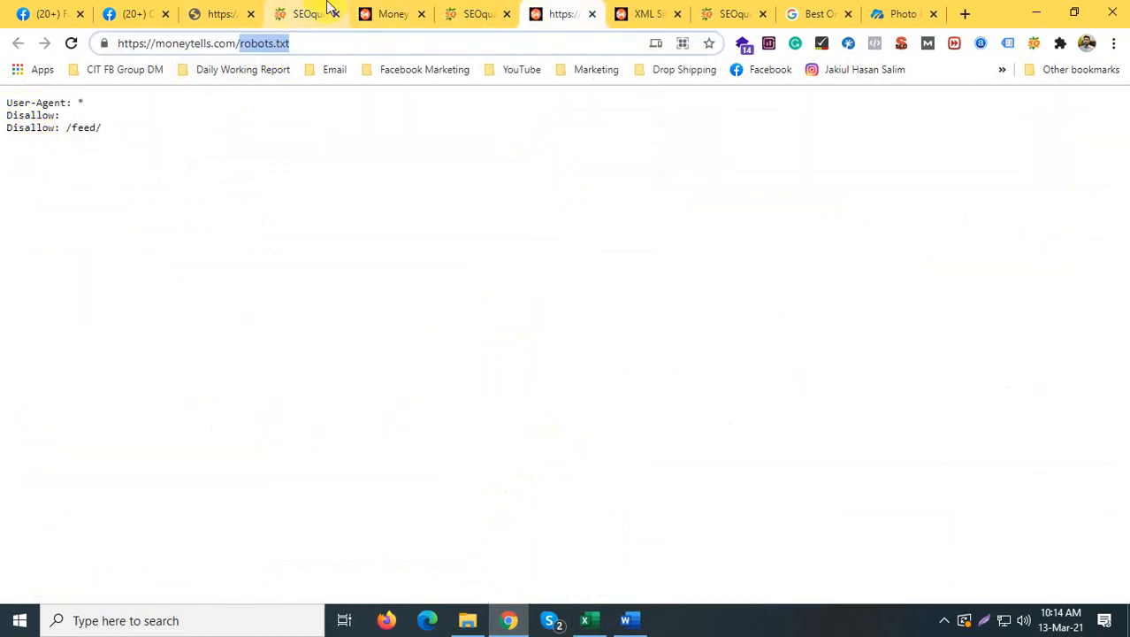
left_click(307, 12)
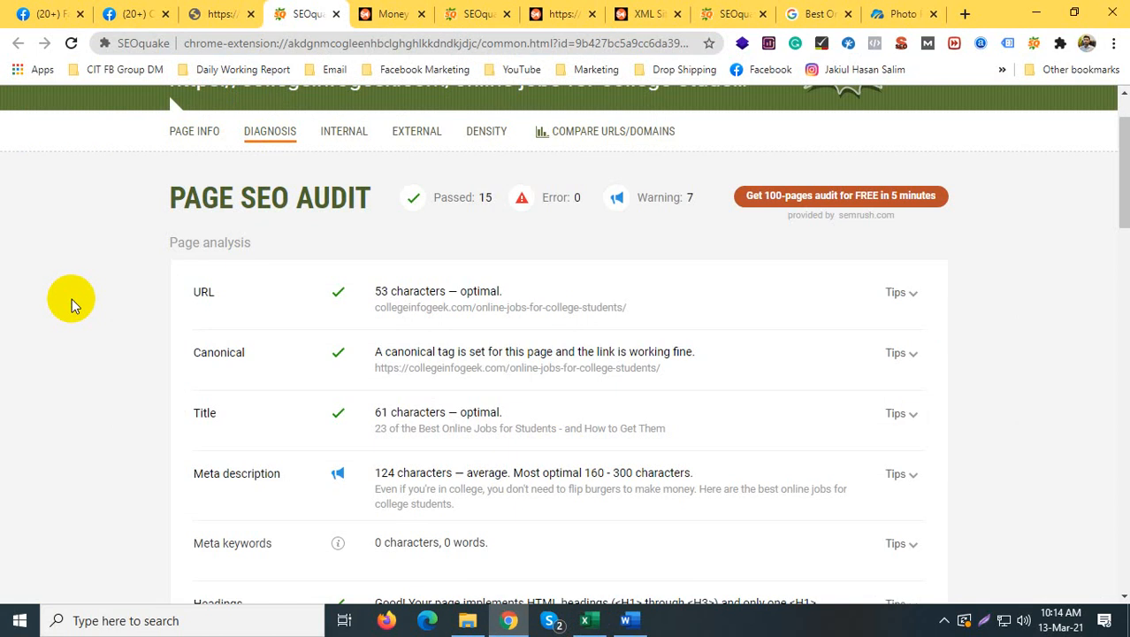
Step: Switch to Excel and examine the Off Page Analysis sheet's columns from Competitor Website through Domain Authority
left_click(586, 619)
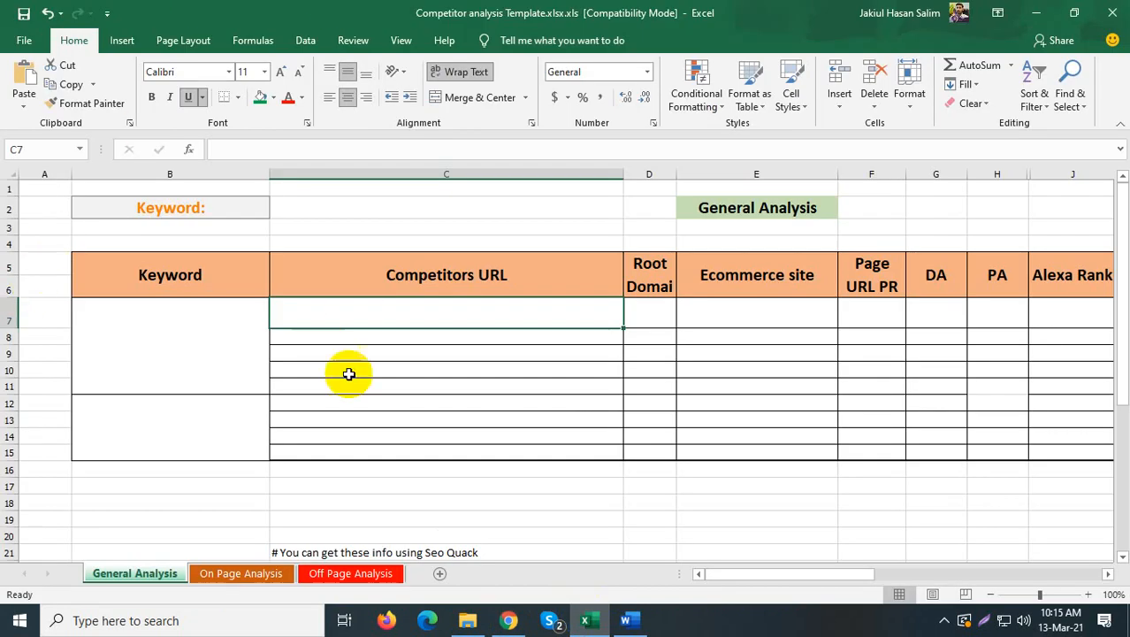
left_click(329, 577)
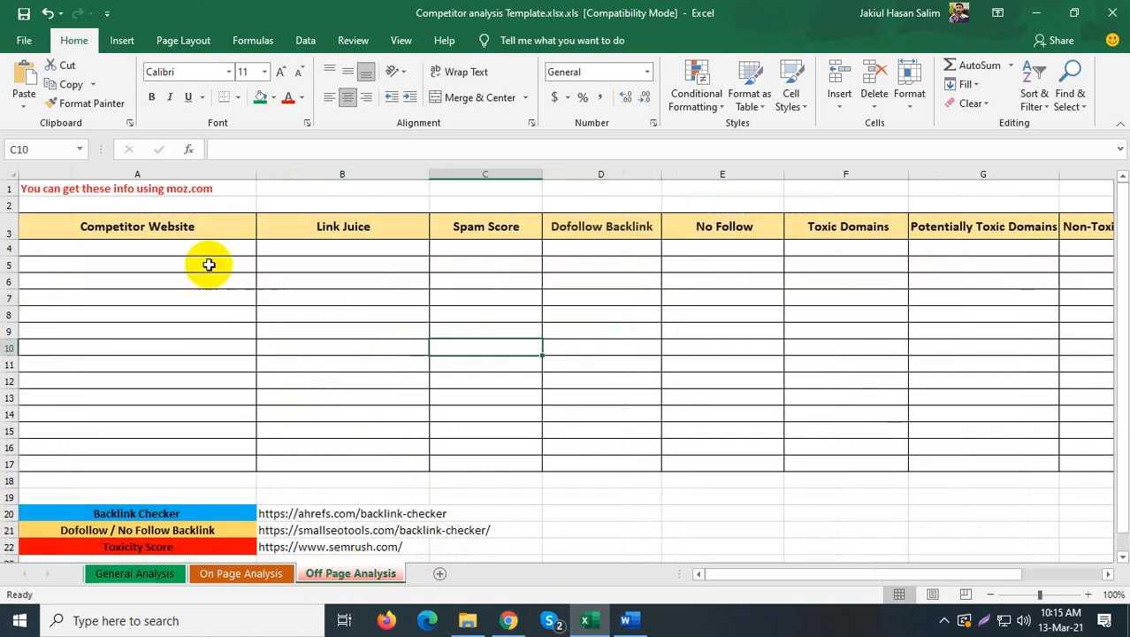
left_click_drag(143, 248, 145, 347)
left_click_drag(343, 226, 376, 308)
left_click_drag(467, 226, 478, 434)
left_click_drag(597, 332, 595, 371)
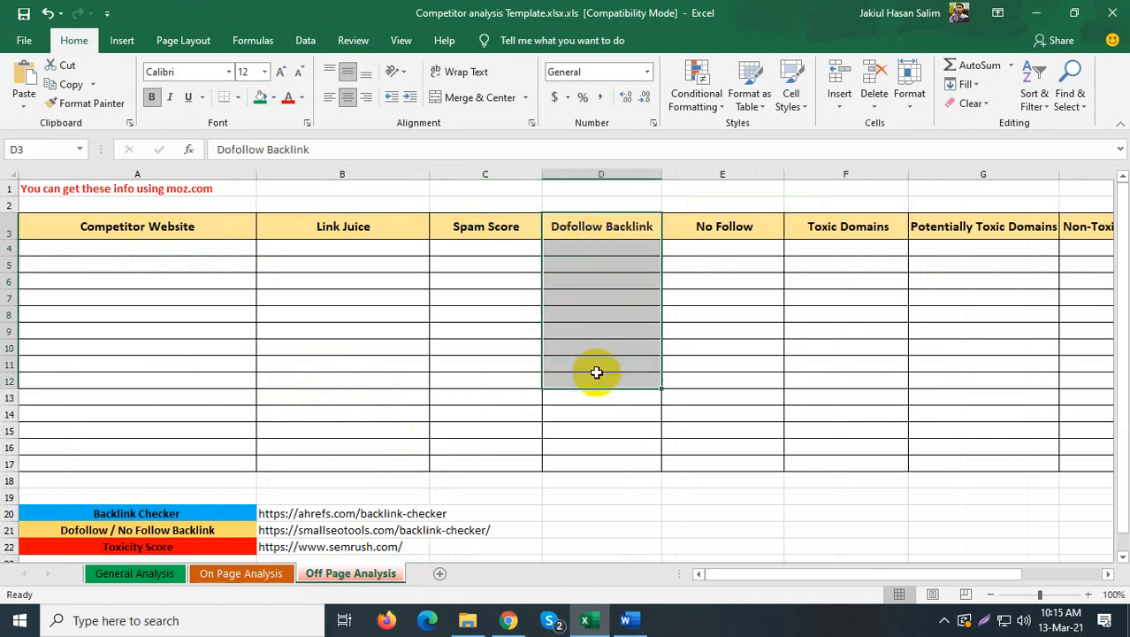
left_click_drag(832, 232, 846, 346)
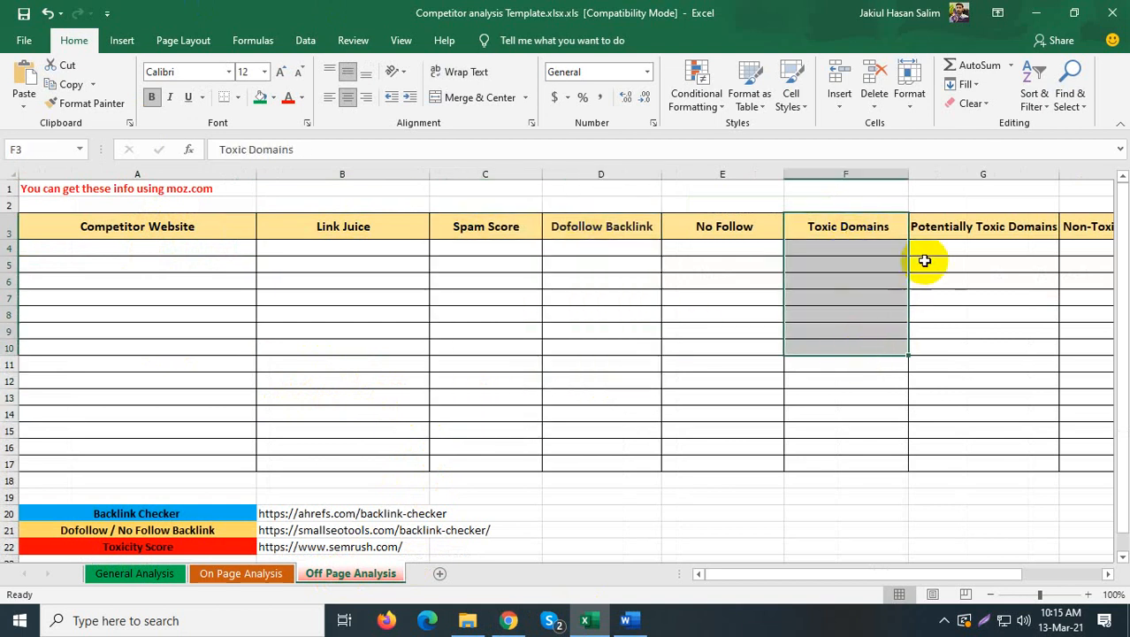
left_click_drag(912, 576, 985, 580)
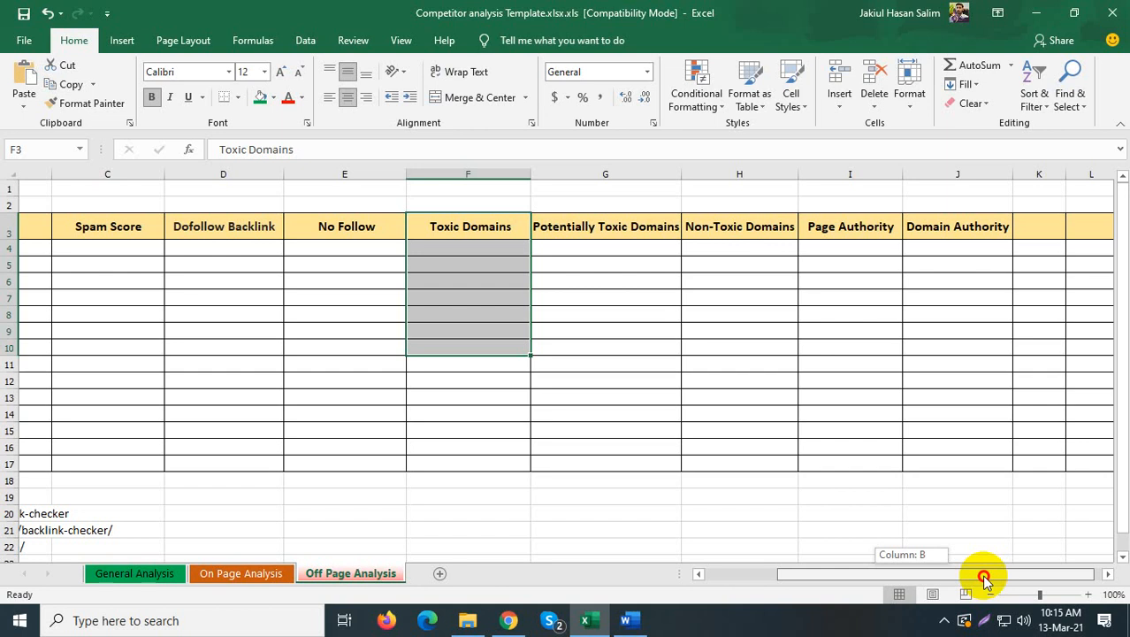
left_click_drag(981, 576, 901, 577)
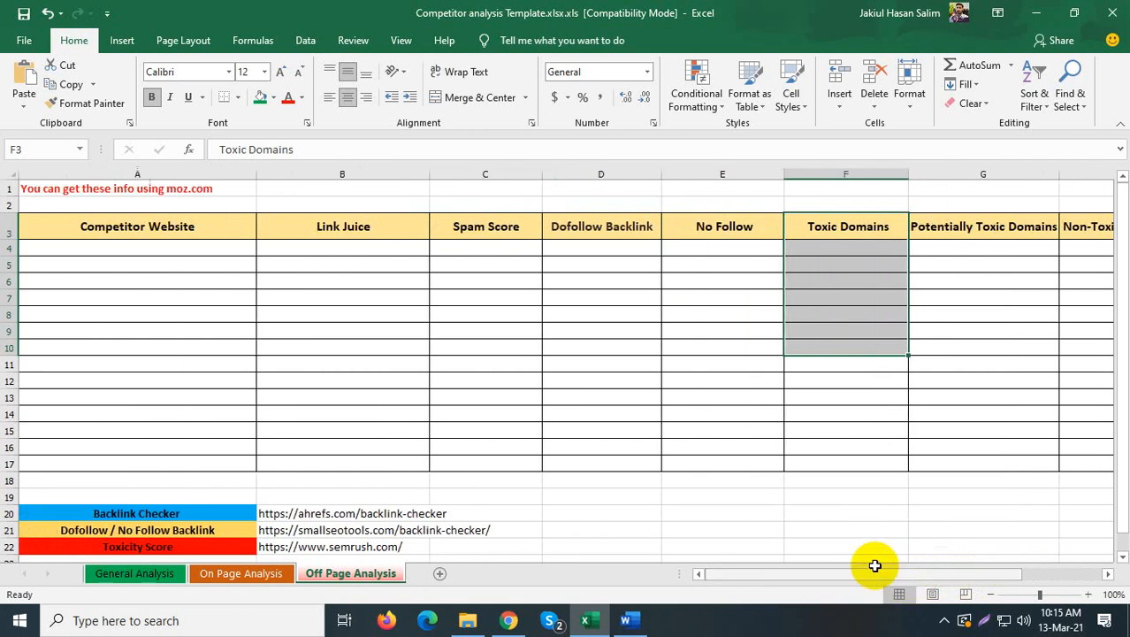
Step: Copy the College Info Geek URL from On Page Analysis cell B5 into Off Page Analysis cell A4 and select the Link Juice cell beside it
left_click(134, 575)
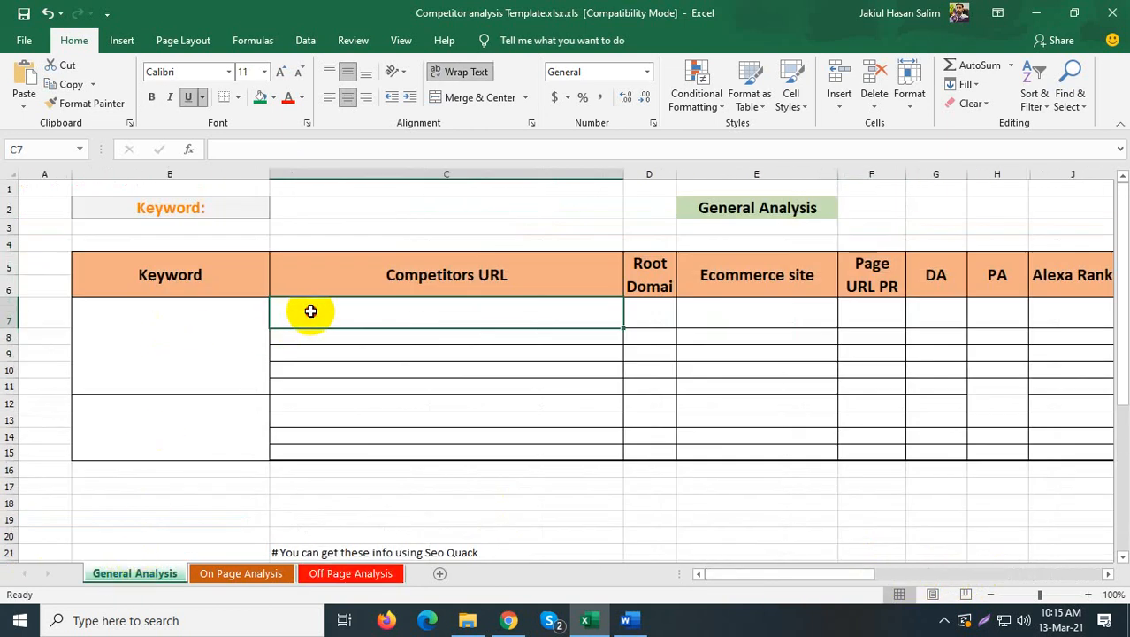
left_click_drag(310, 310, 310, 393)
left_click(226, 575)
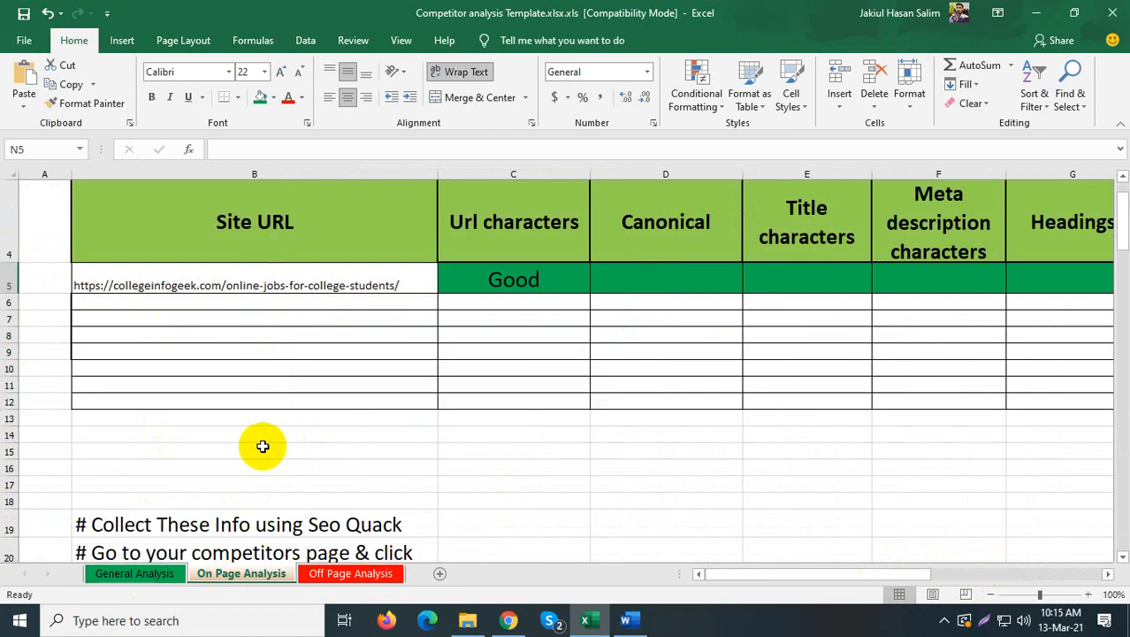
right_click(255, 283)
left_click(294, 217)
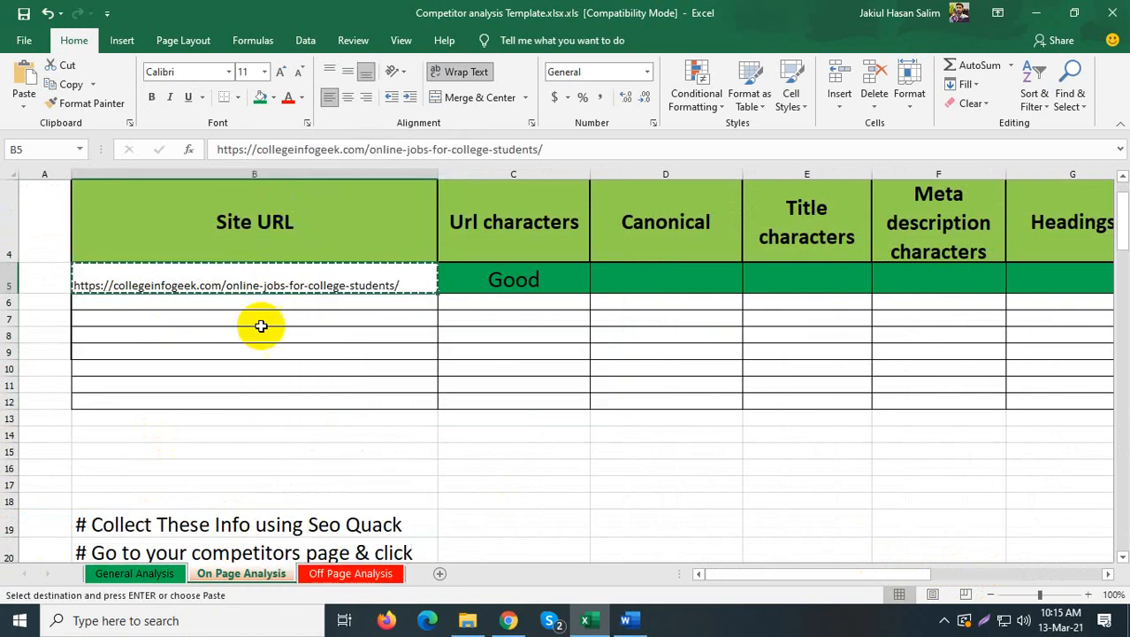
left_click(338, 575)
right_click(169, 249)
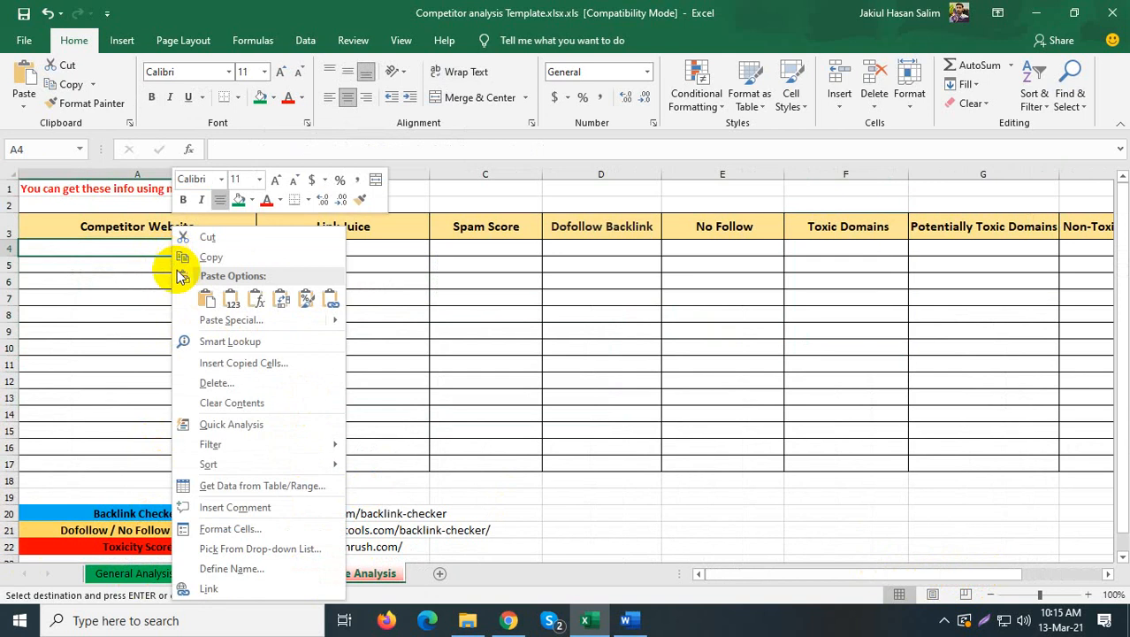
left_click(202, 293)
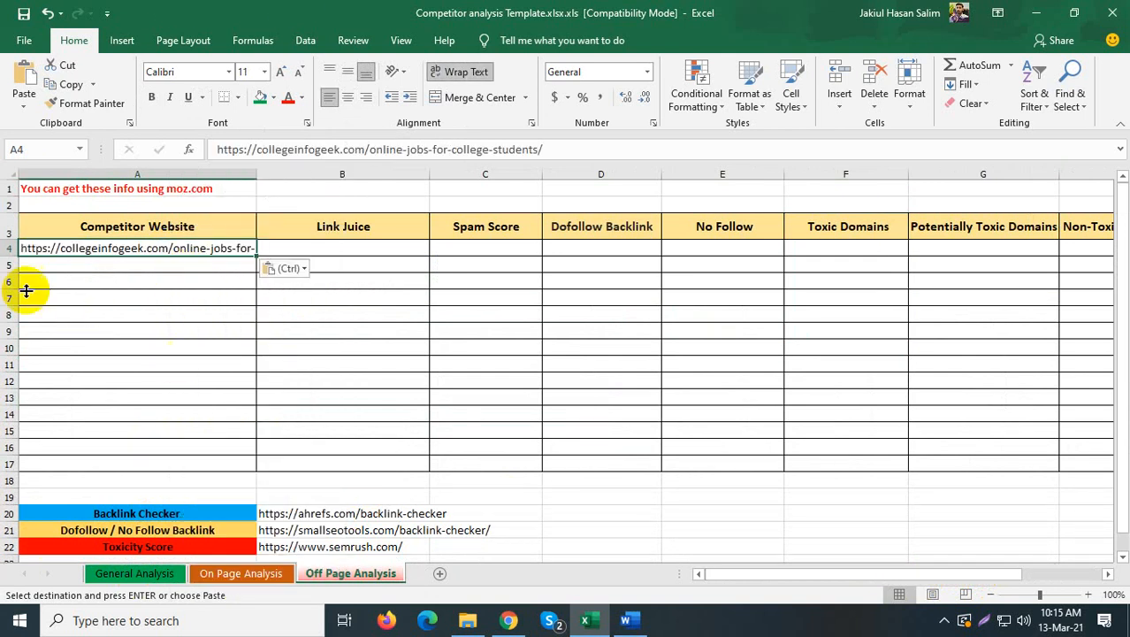
left_click(372, 252)
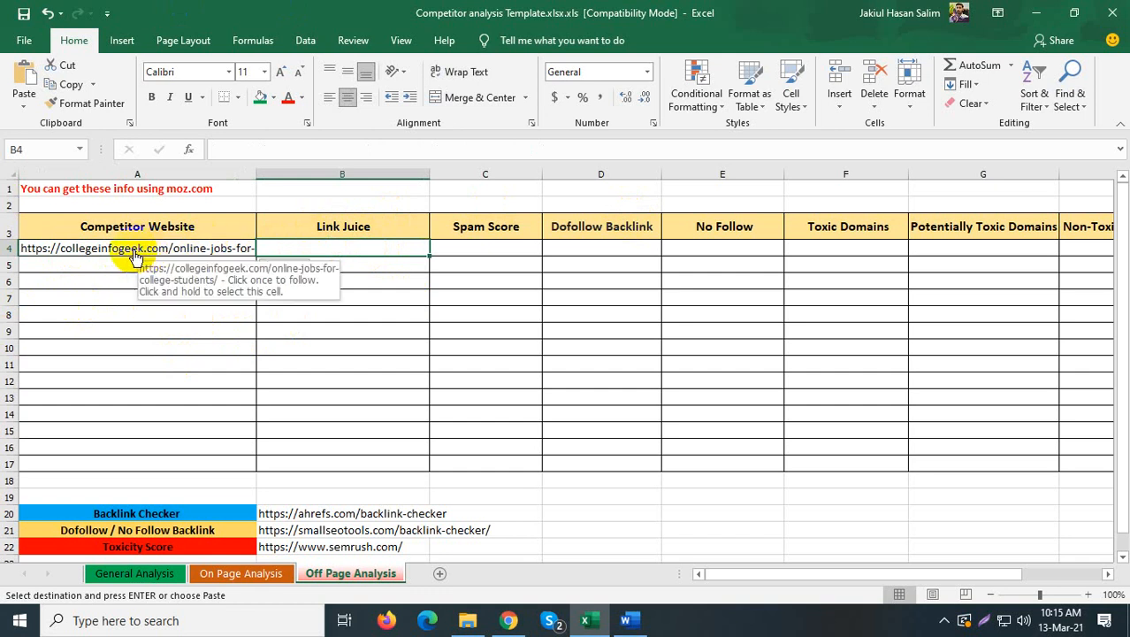
Step: Switch to Chrome, open the Google results for Best Online Jobs for Students, and disable the SEOquake extension
left_click(508, 620)
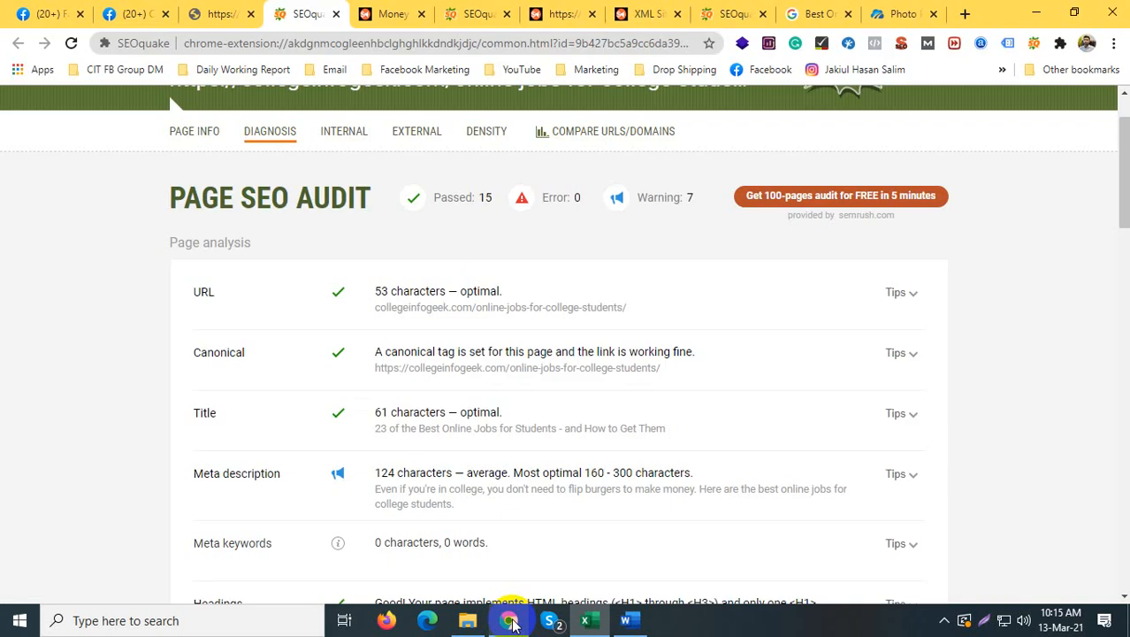
left_click(818, 13)
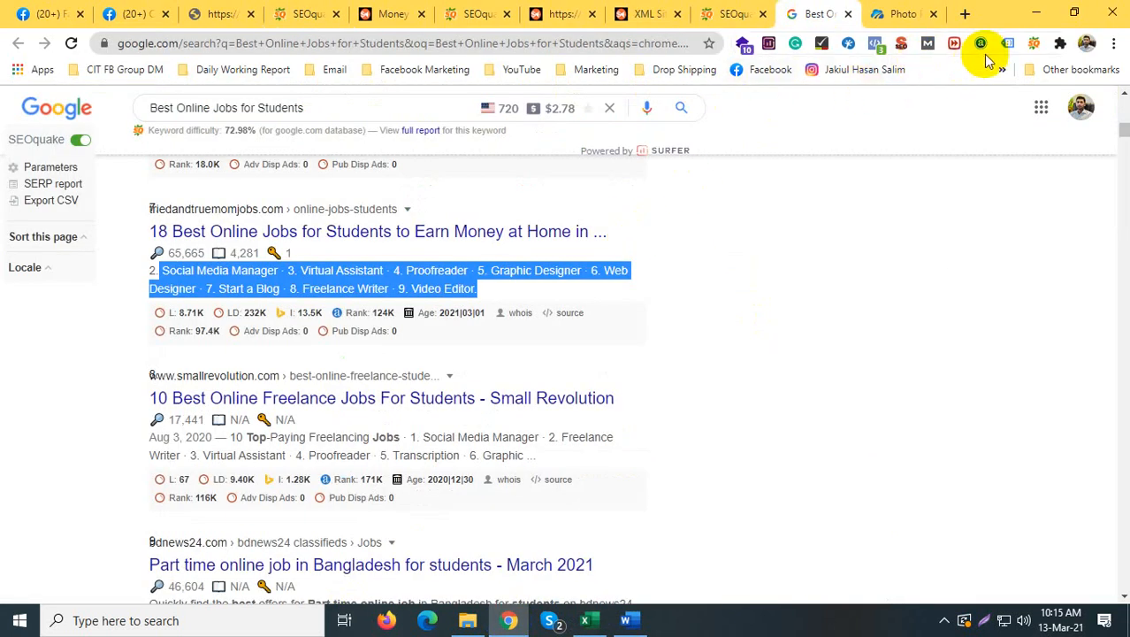
left_click(1033, 43)
left_click(994, 75)
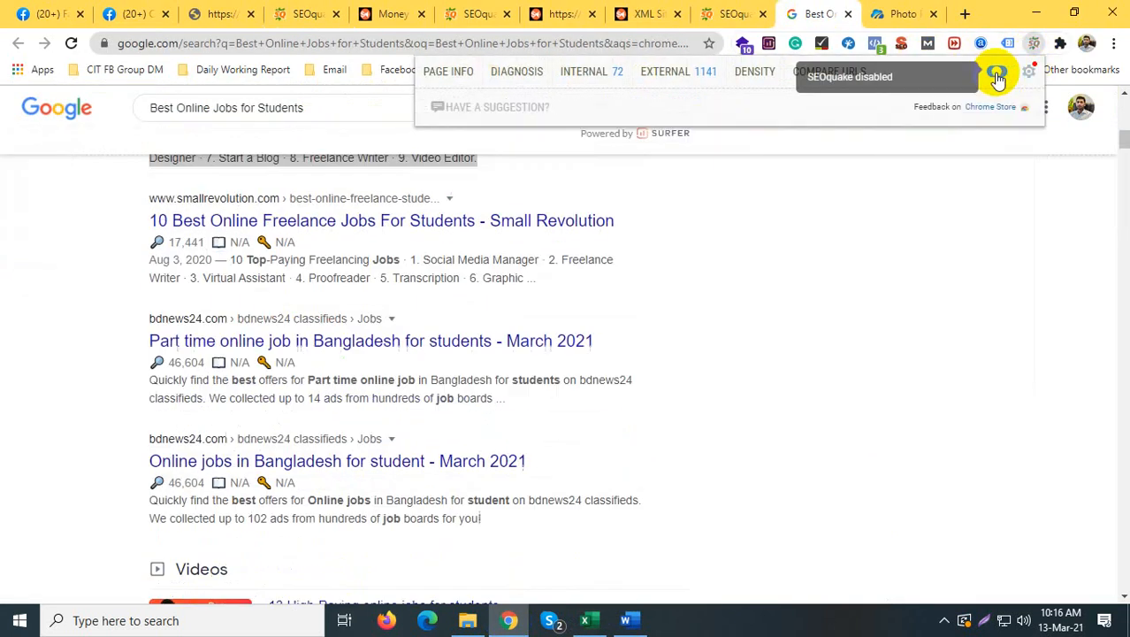
left_click(971, 290)
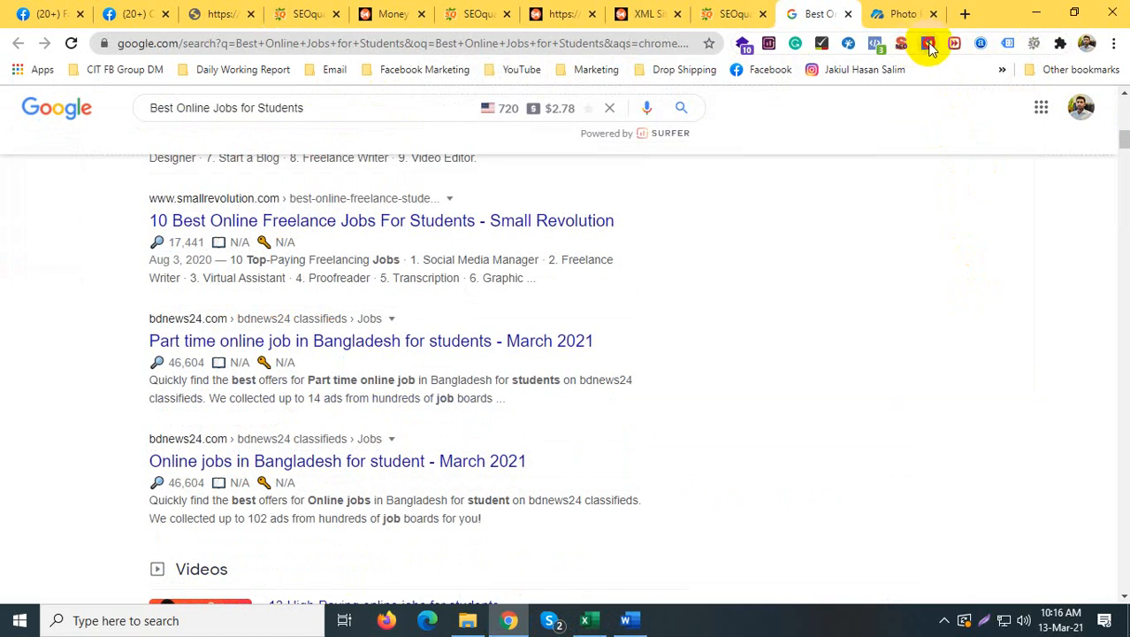
Step: Reload the Best Online Jobs for Students results with MozBar active and bring the College Info Geek result into view
scroll(359, 239, "up", 2)
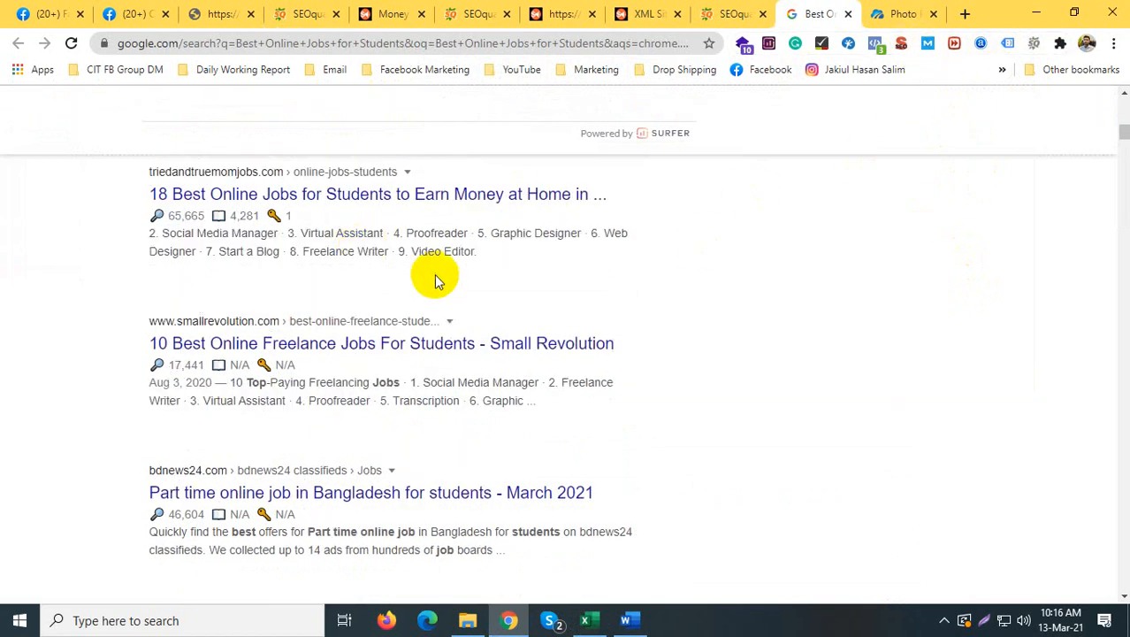
scroll(438, 290, "up", 1)
scroll(454, 329, "up", 8)
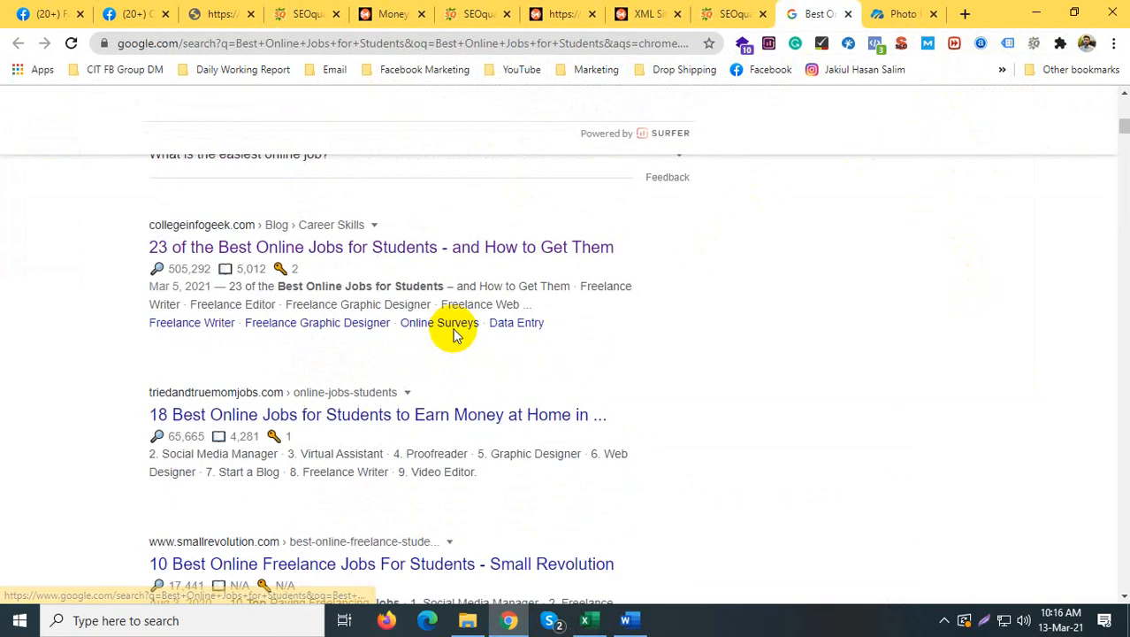
left_click(70, 43)
left_click(71, 43)
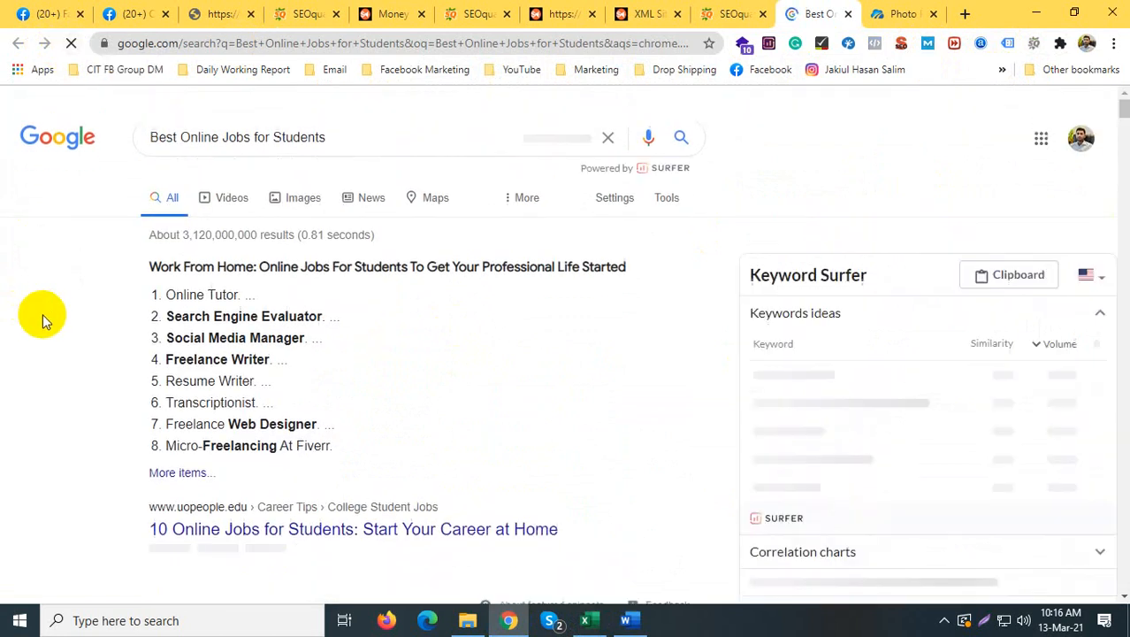
scroll(42, 314, "down", 6)
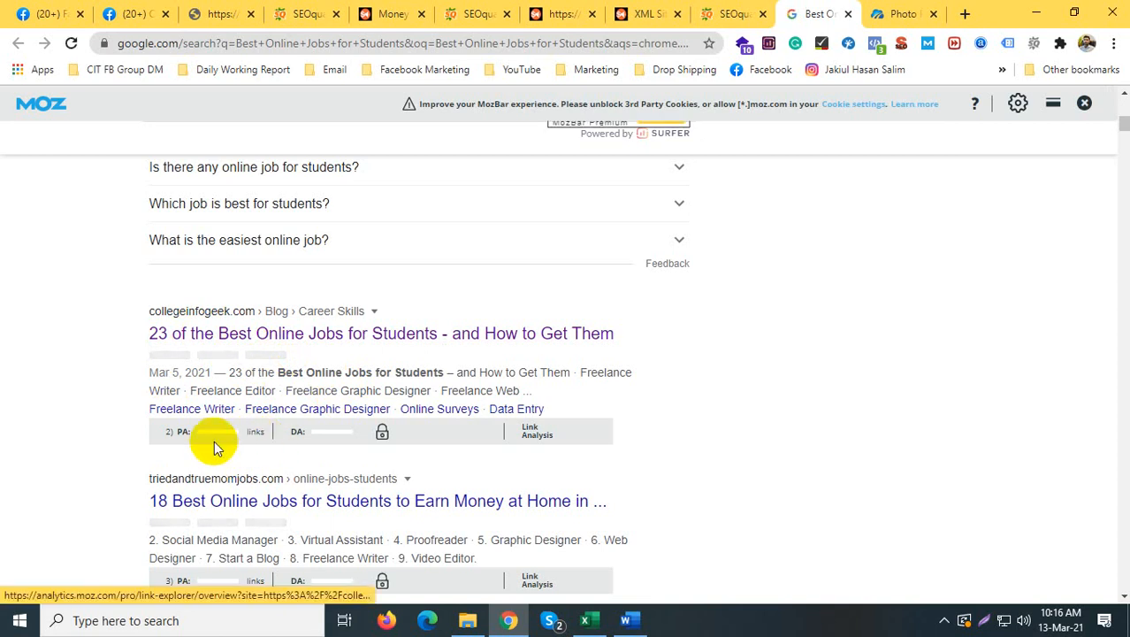
scroll(230, 459, "down", 1)
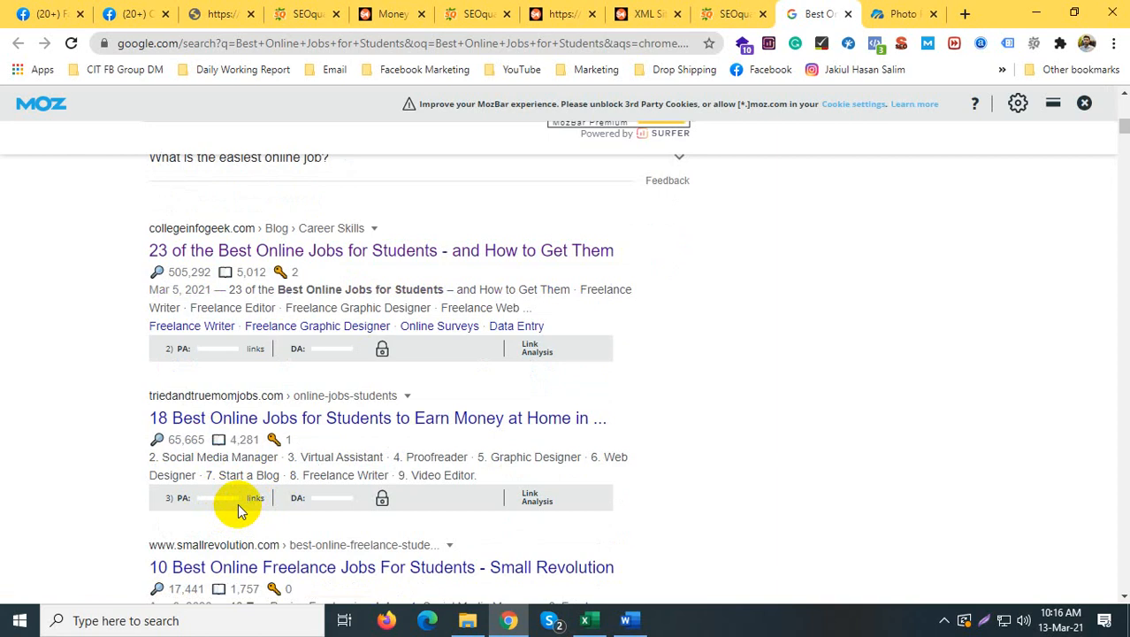
Step: Open moz.com in a new tab and log in to the Moz account with the saved credentials
left_click(964, 12)
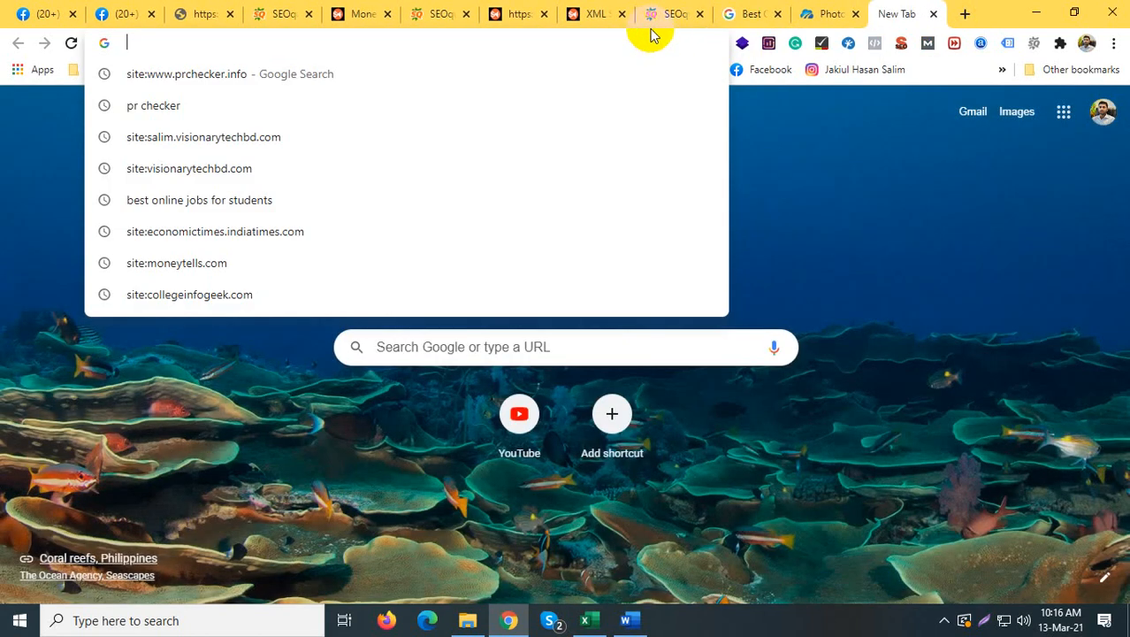
type("moz")
key("Return")
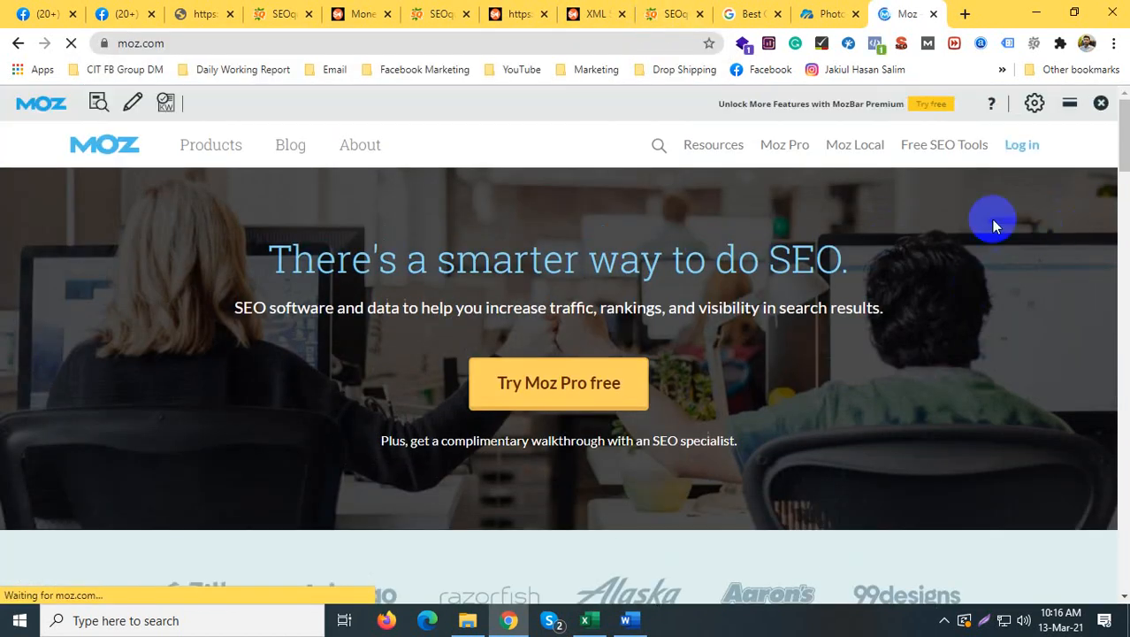
left_click(1015, 153)
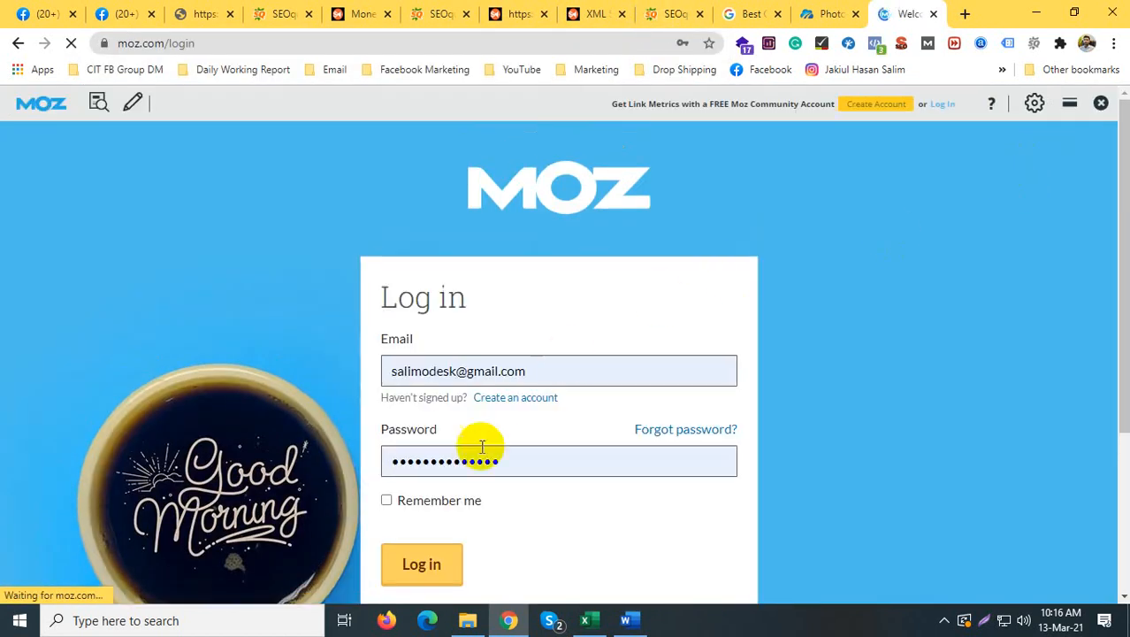
left_click(439, 552)
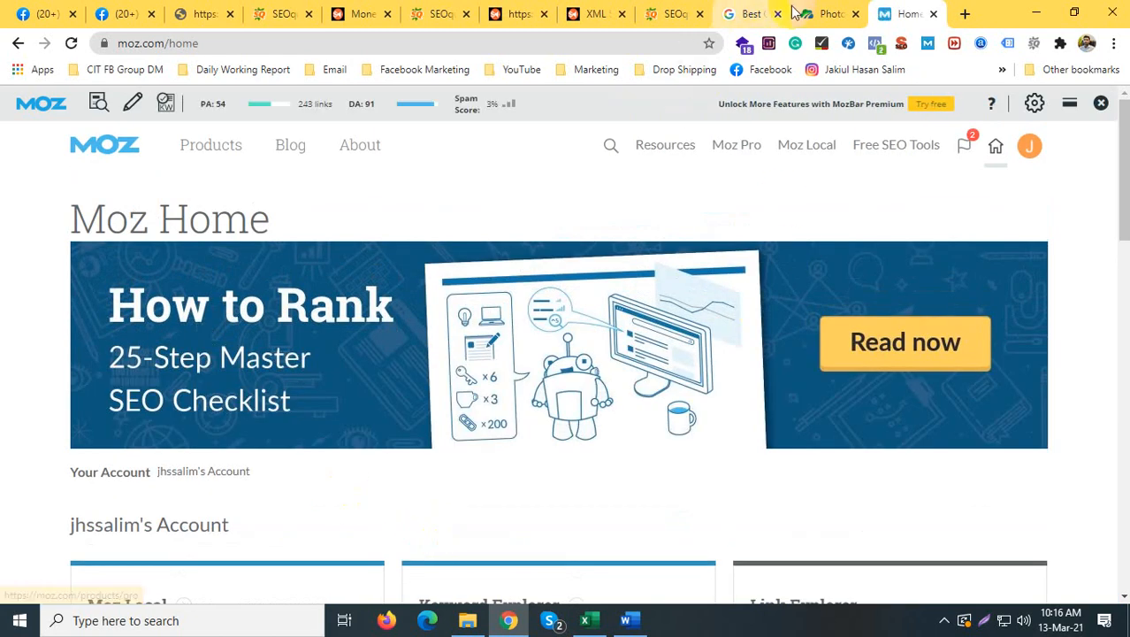
Step: Check College Info Geek's page authority, links and domain authority in the Google results, revisiting the Moz home page in between
left_click(741, 14)
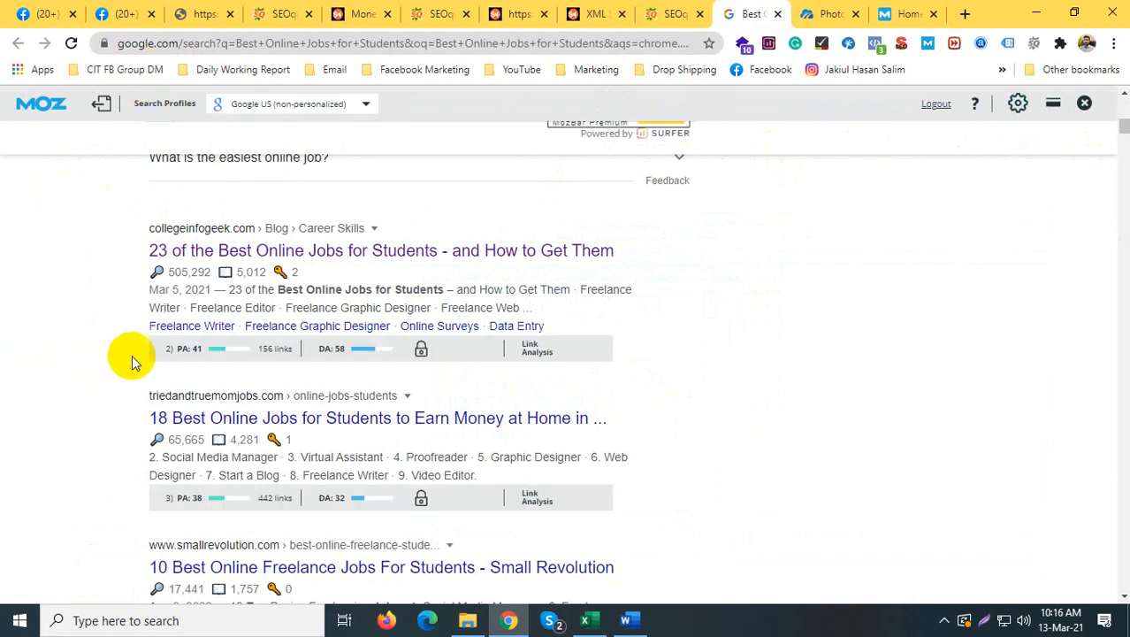
left_click(904, 13)
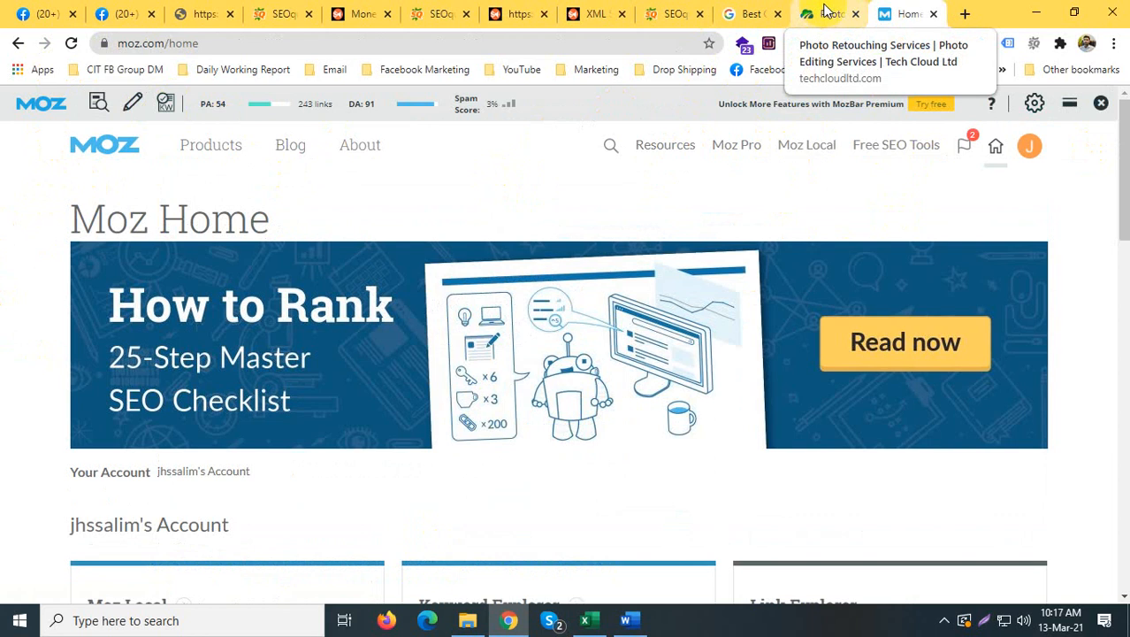
left_click(750, 11)
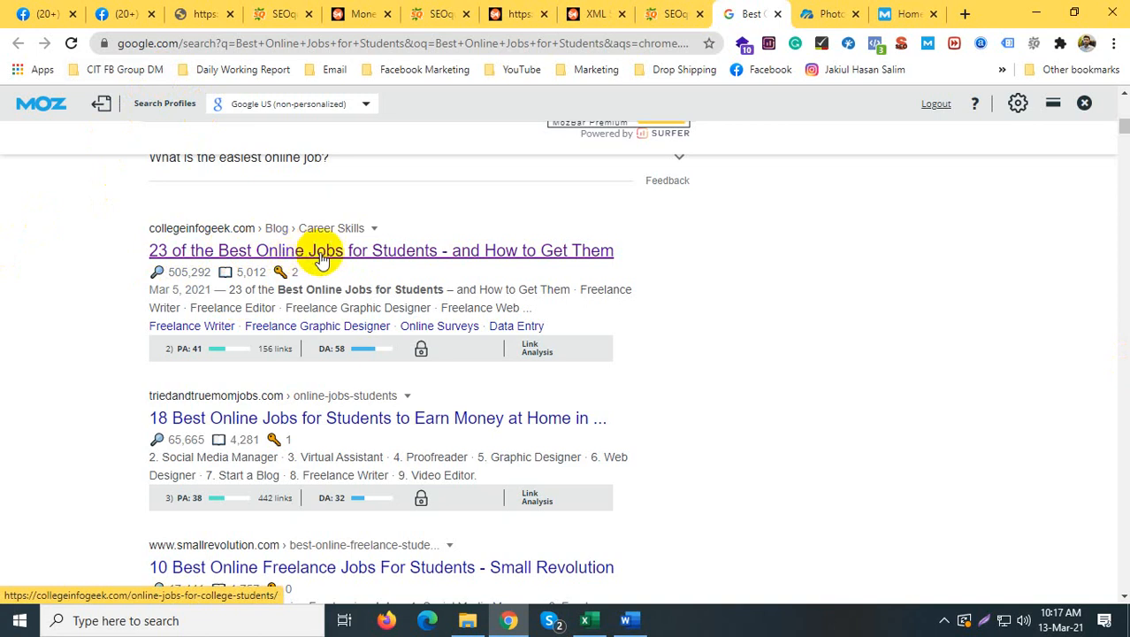
Step: Switch to Excel, recheck the Moz link data in Chrome, and enter 150 as College Info Geek's Link Juice in cell B4
left_click(585, 620)
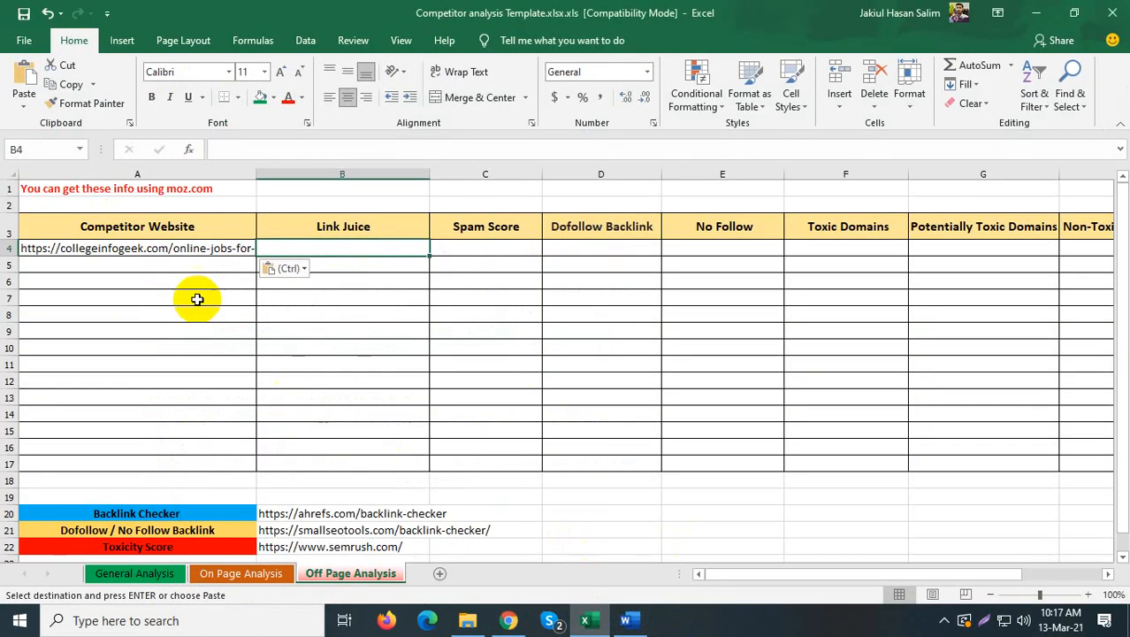
left_click(509, 620)
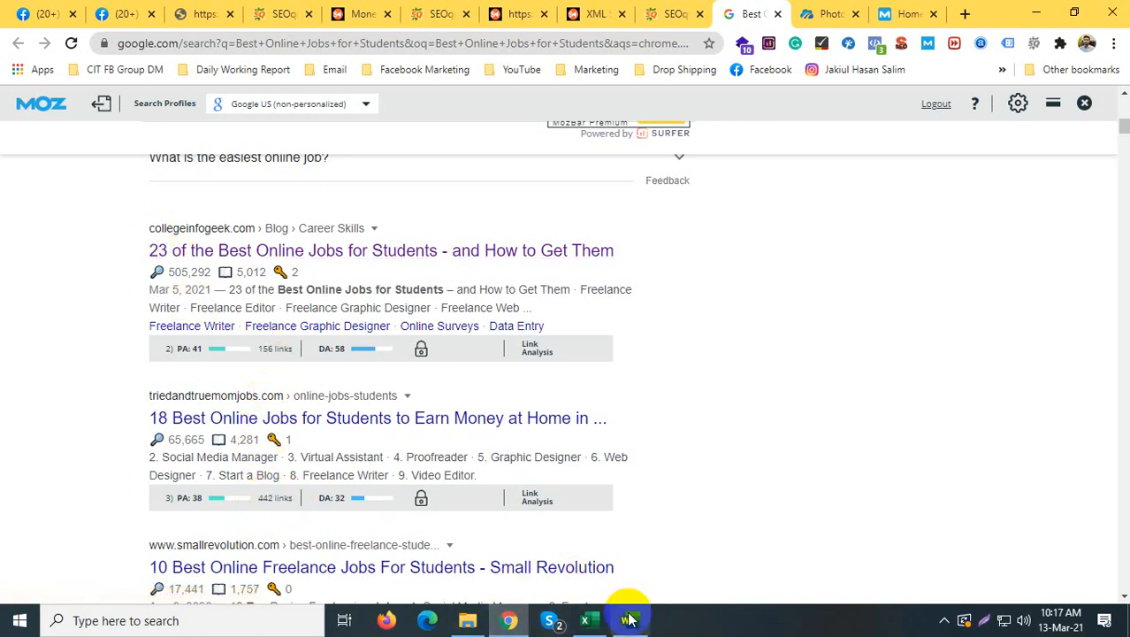
left_click(584, 620)
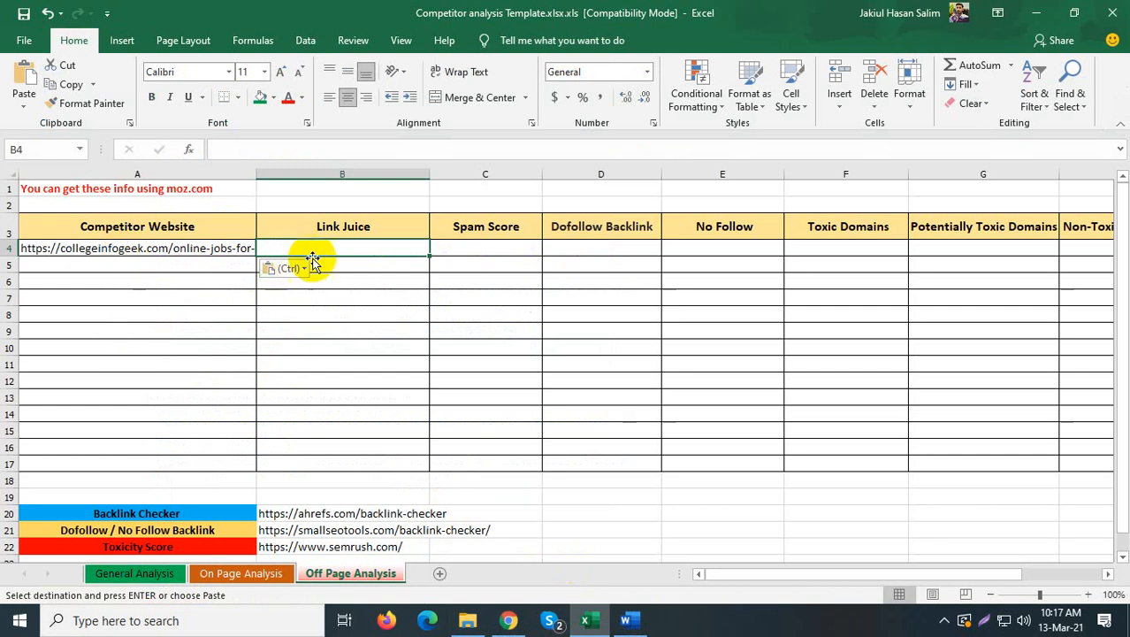
left_click_drag(340, 266, 345, 275)
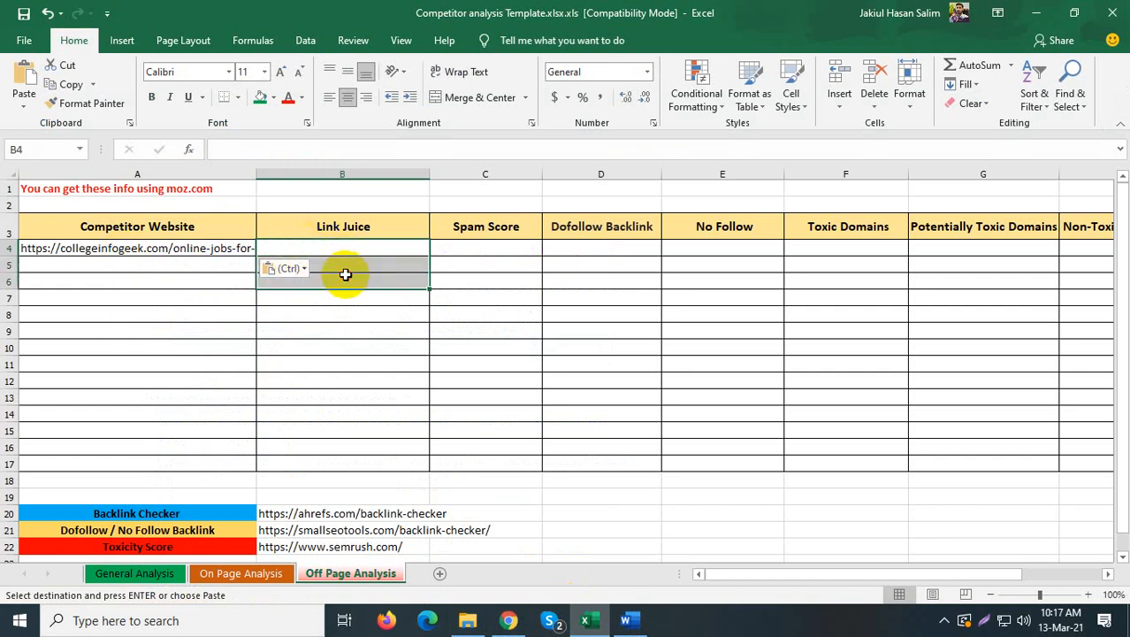
left_click(347, 246)
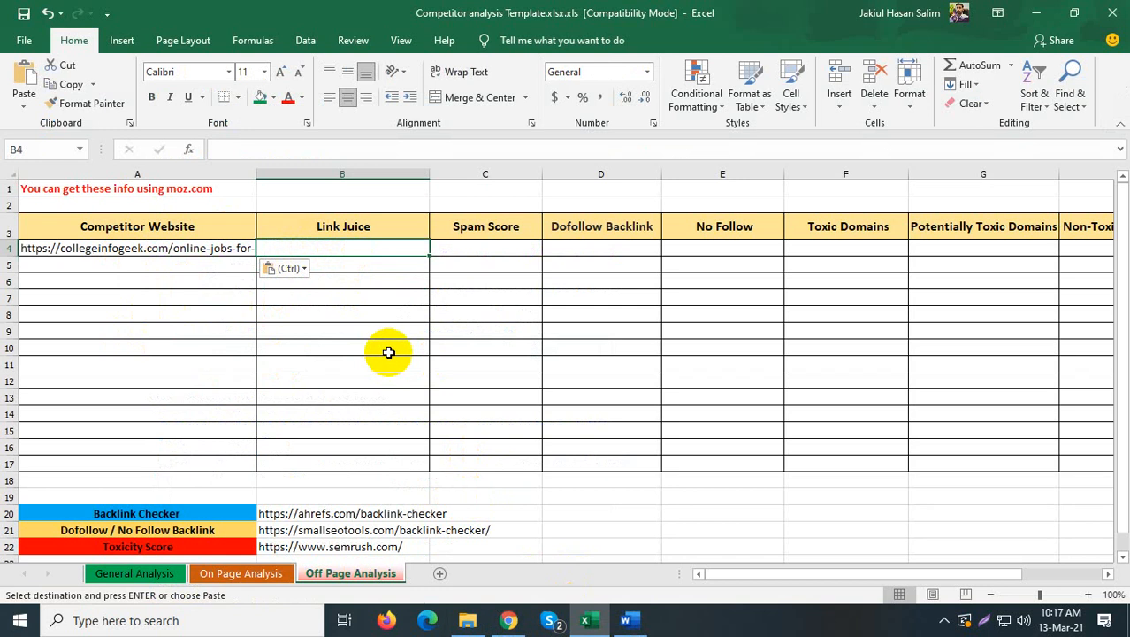
type("150")
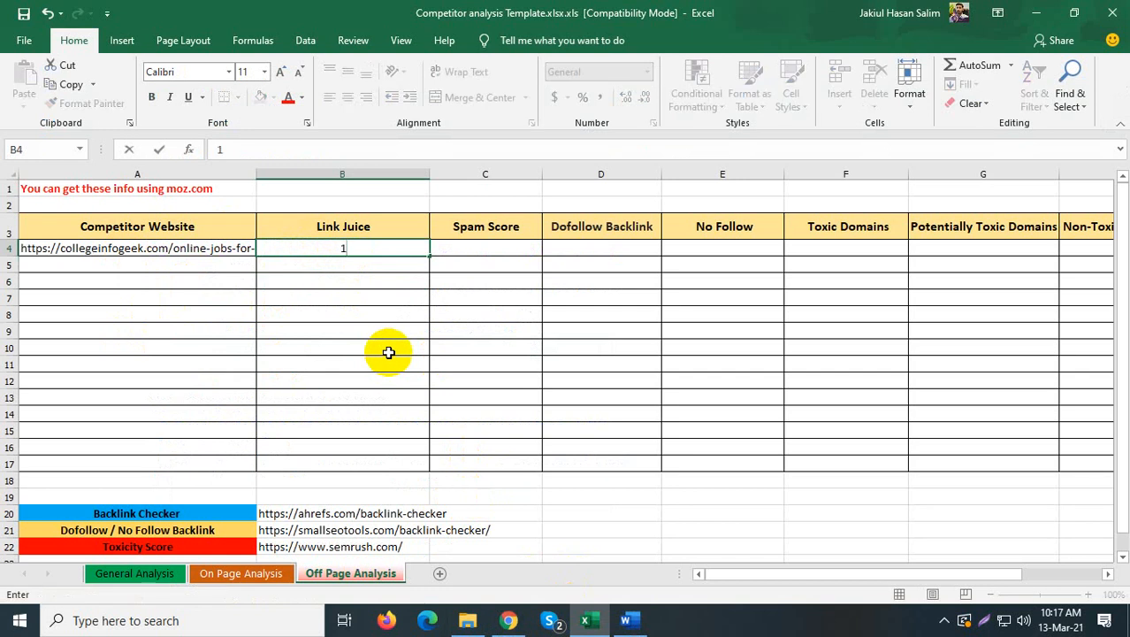
left_click(455, 349)
left_click(377, 248)
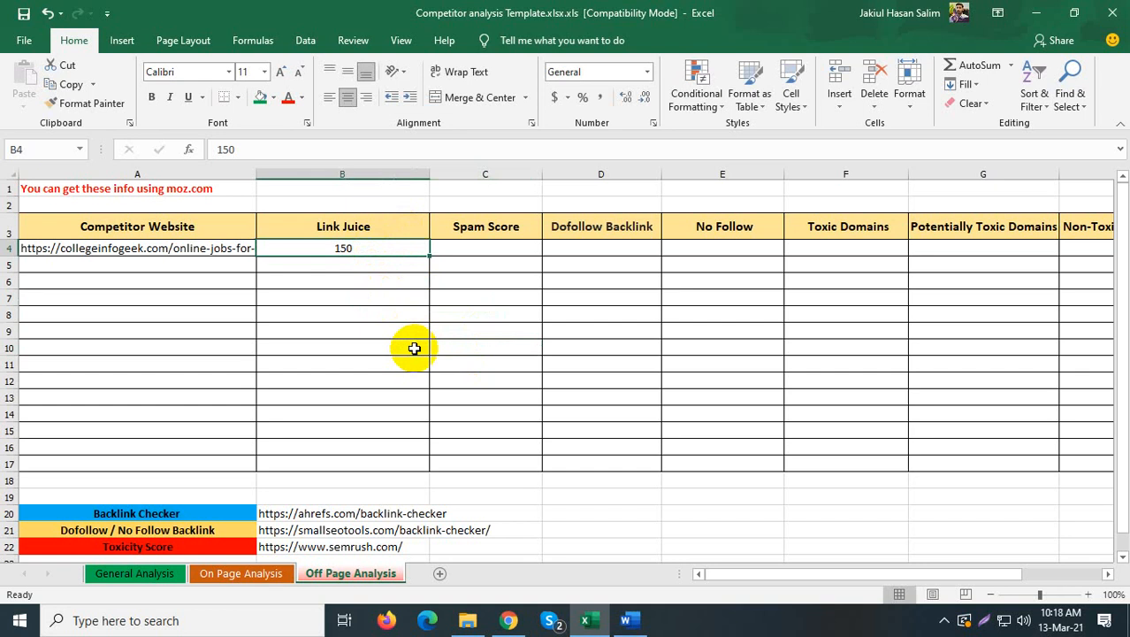
left_click(377, 256)
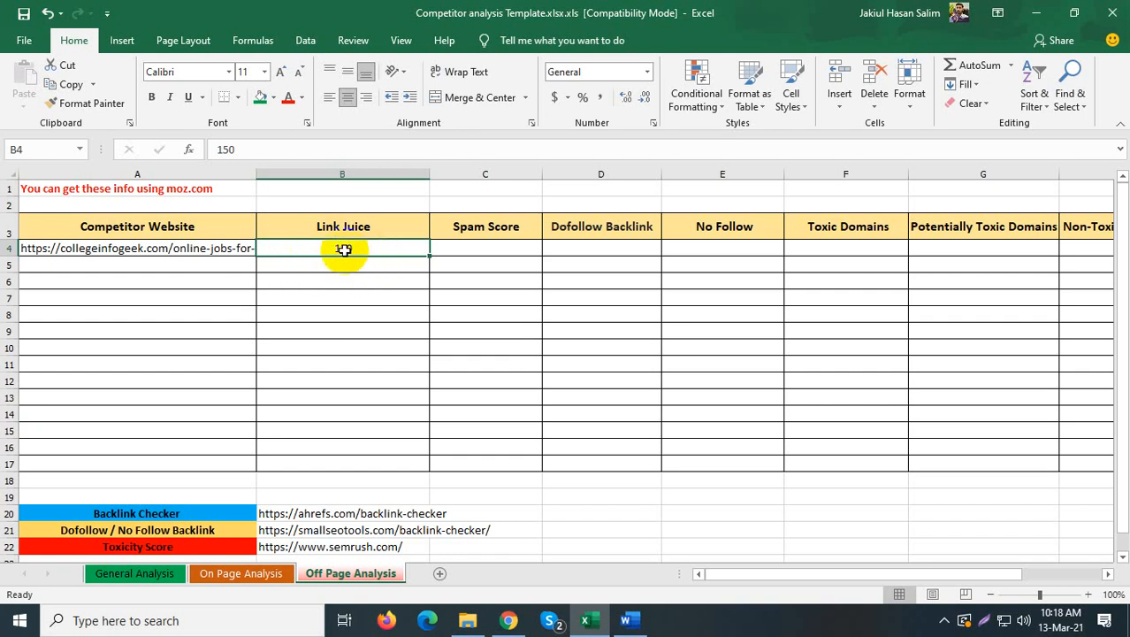
Step: Select Spam Score cell C4, switch to Chrome, and open Moz's Backlink Research tool from the Moz home page
left_click(487, 248)
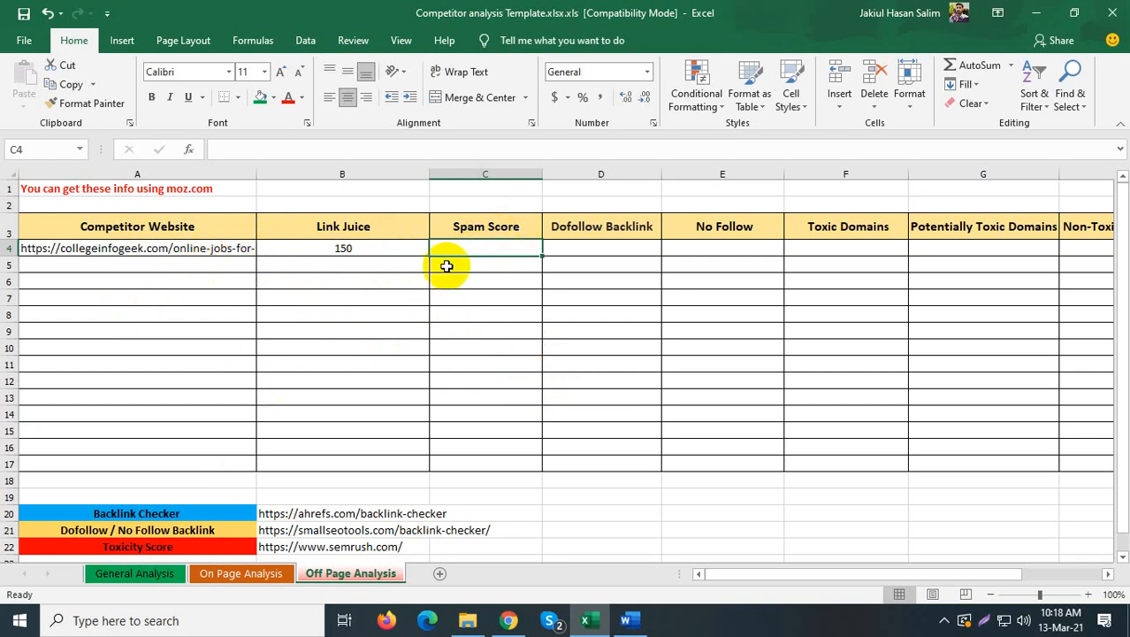
left_click(507, 621)
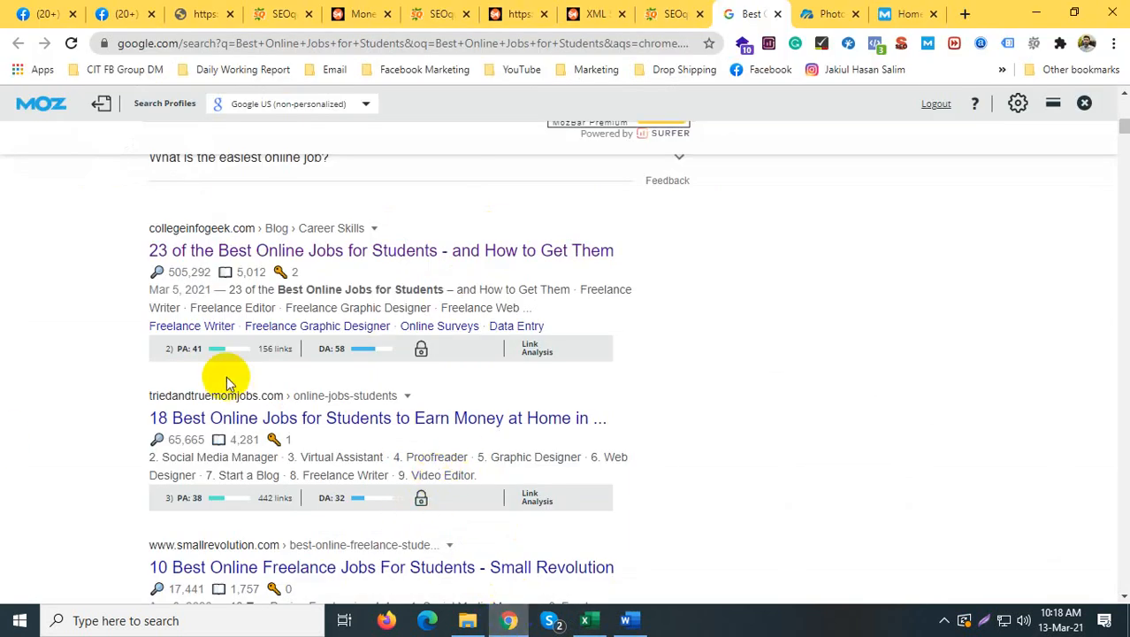
scroll(906, 319, "up", 5)
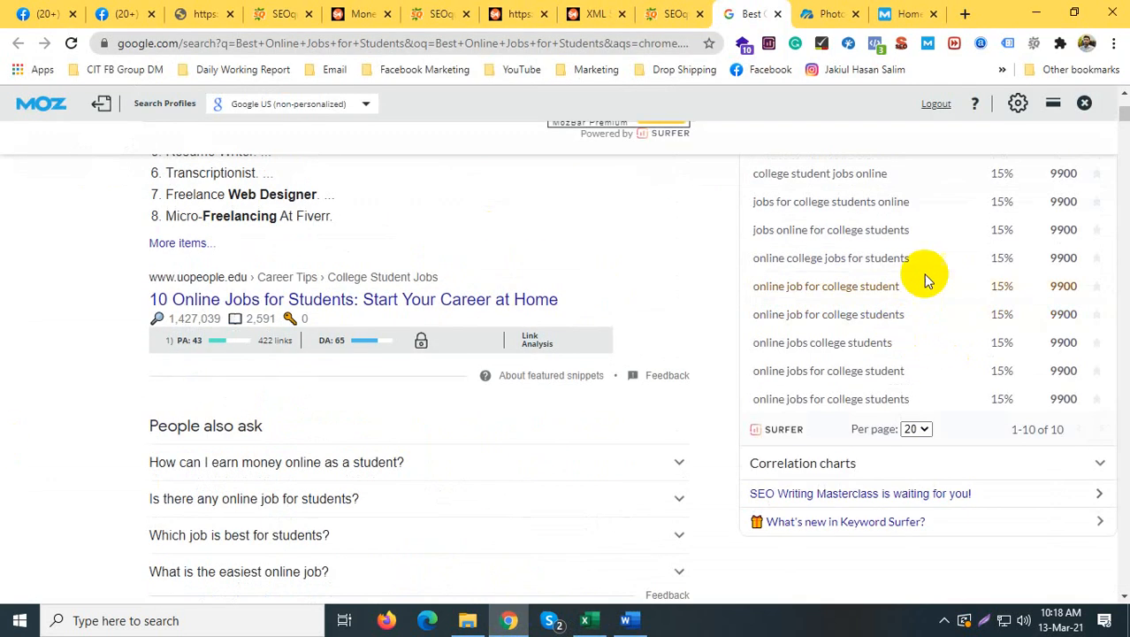
left_click(902, 14)
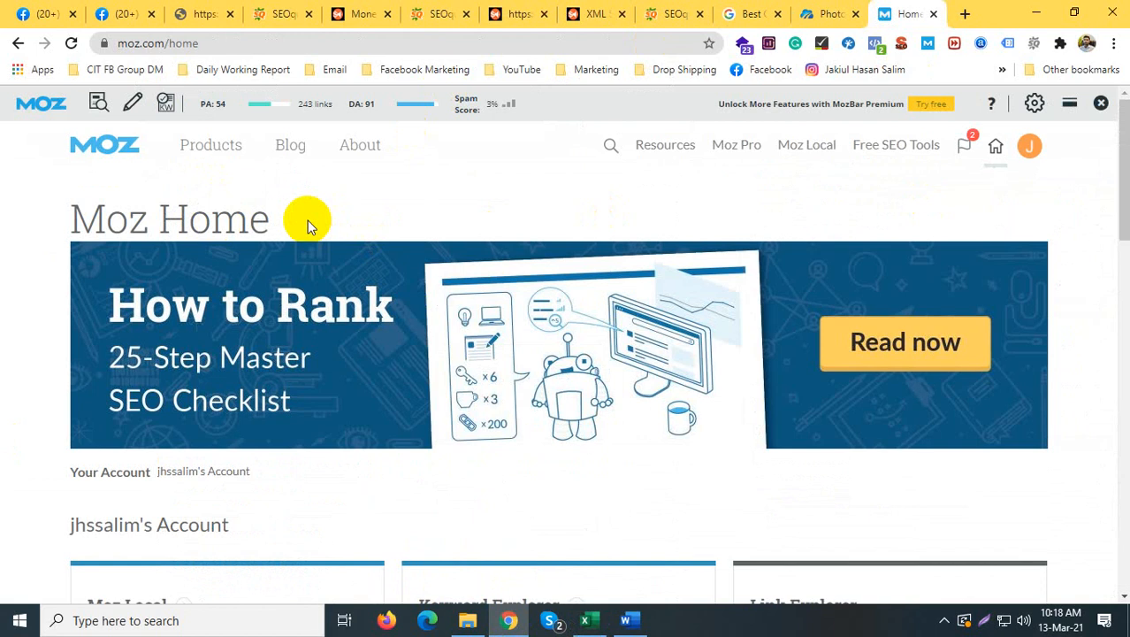
scroll(416, 221, "down", 8)
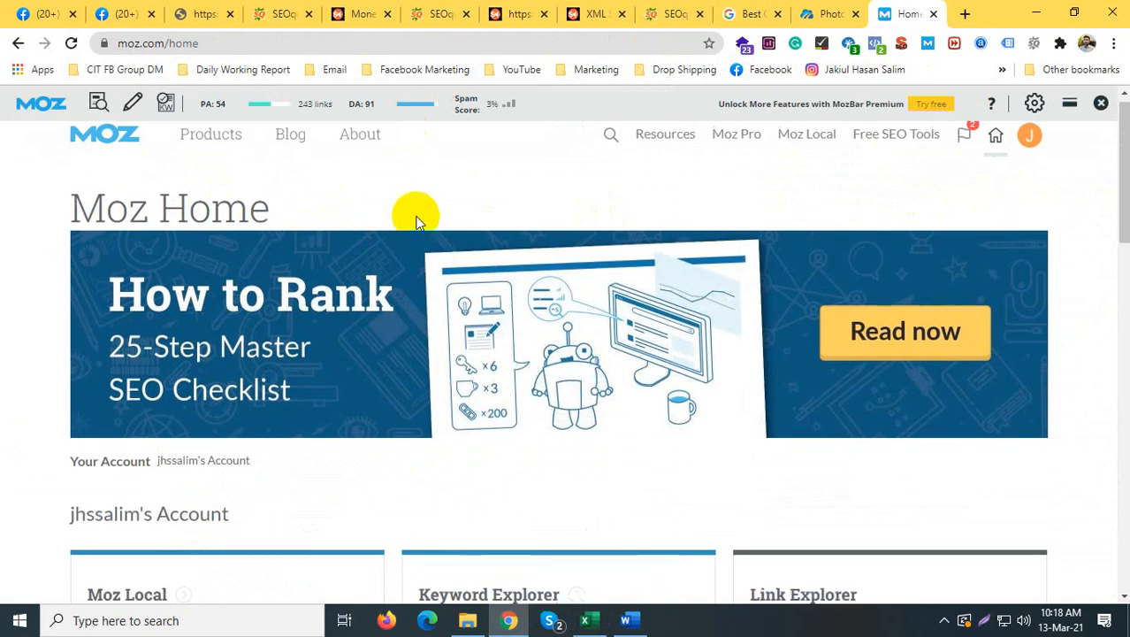
scroll(415, 221, "down", 6)
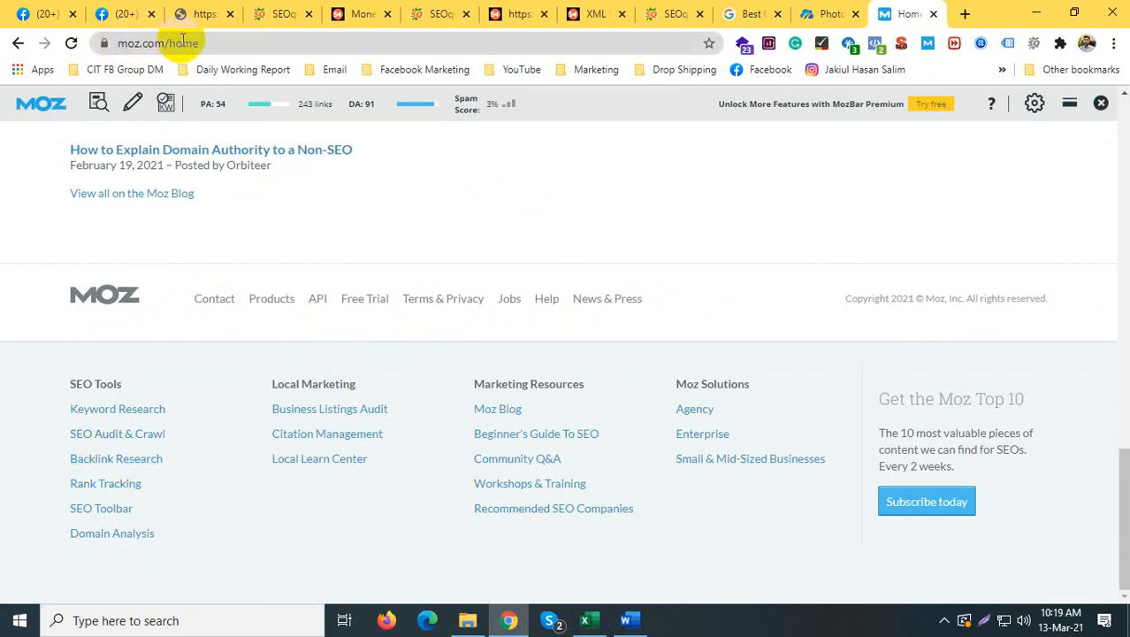
left_click(105, 460)
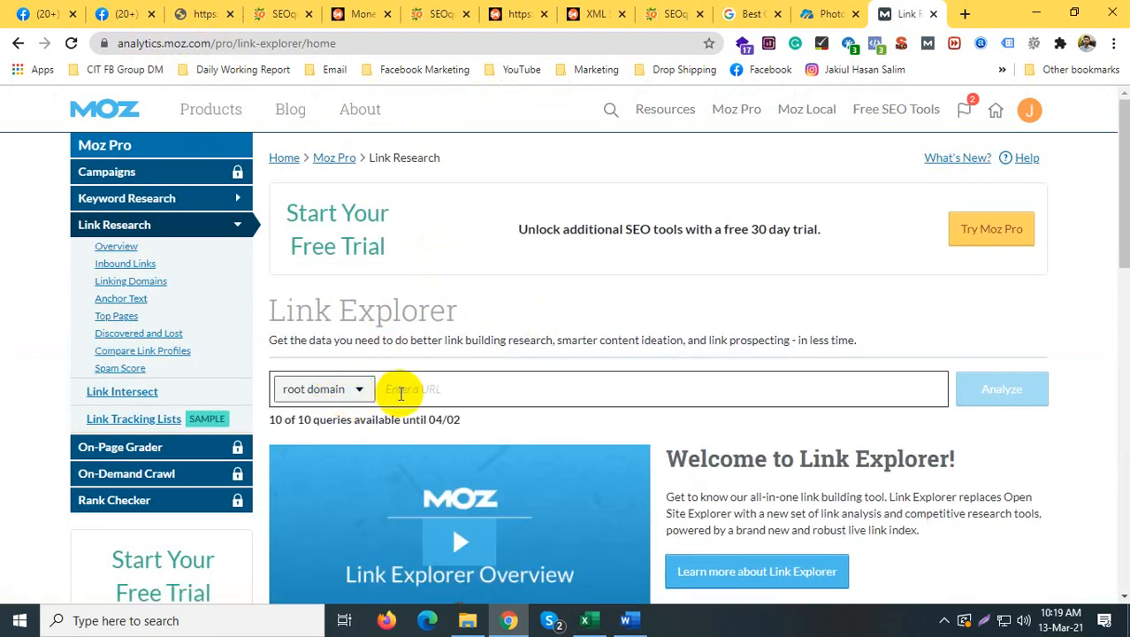
Step: Copy the College Info Geek URL from cell A4 in Excel and paste it into Moz Link Explorer in Chrome
left_click(623, 626)
left_click(624, 622)
left_click(598, 622)
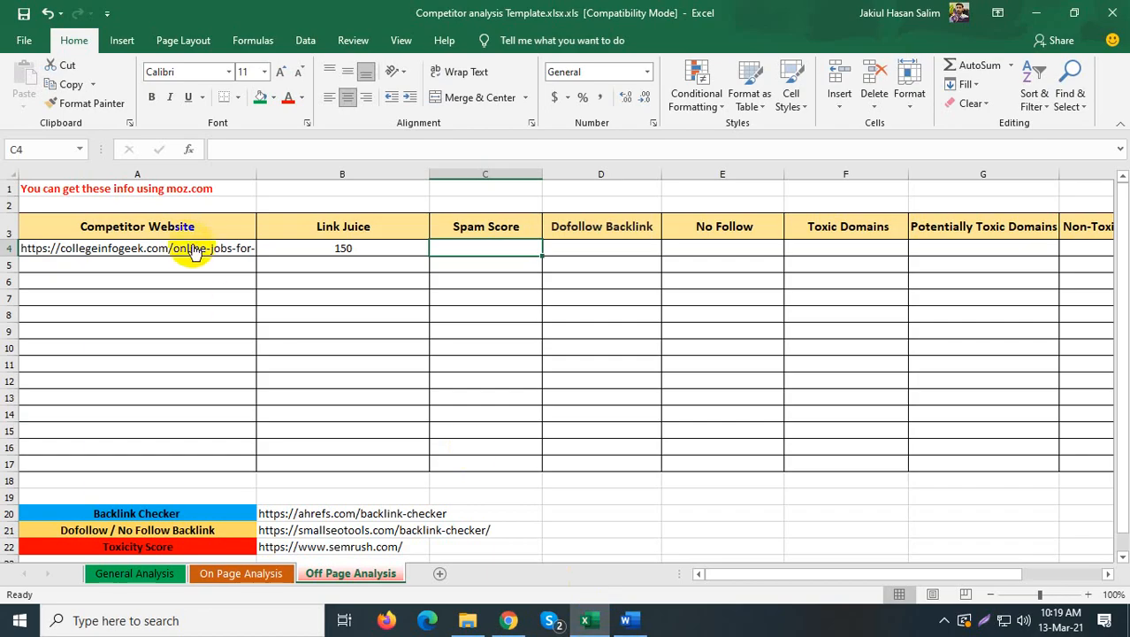
right_click(184, 248)
left_click(201, 217)
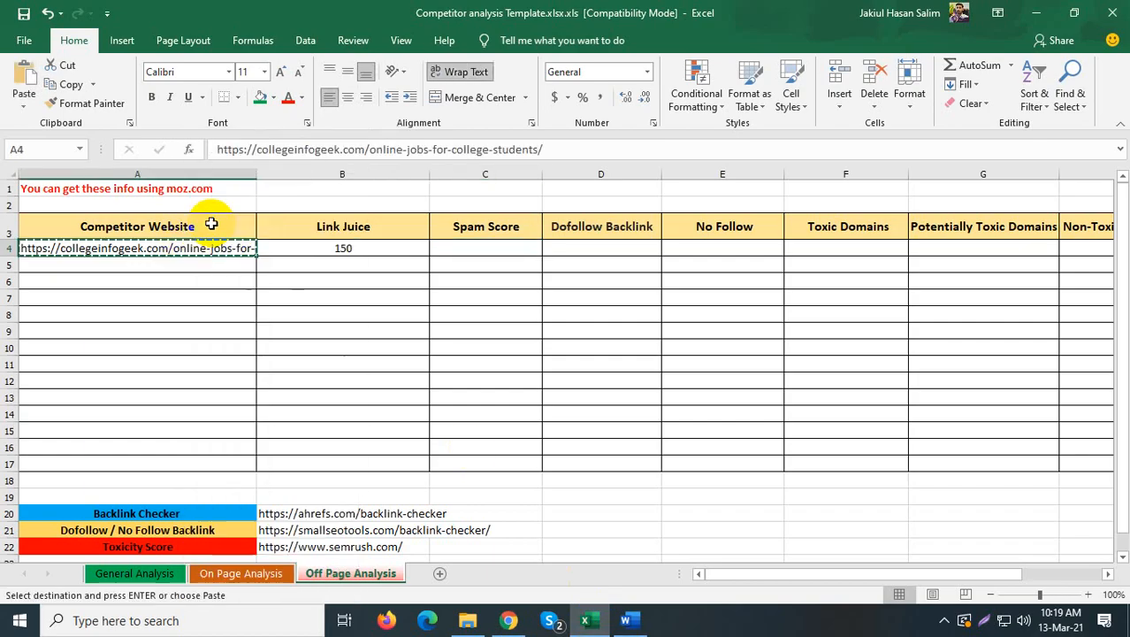
left_click(509, 620)
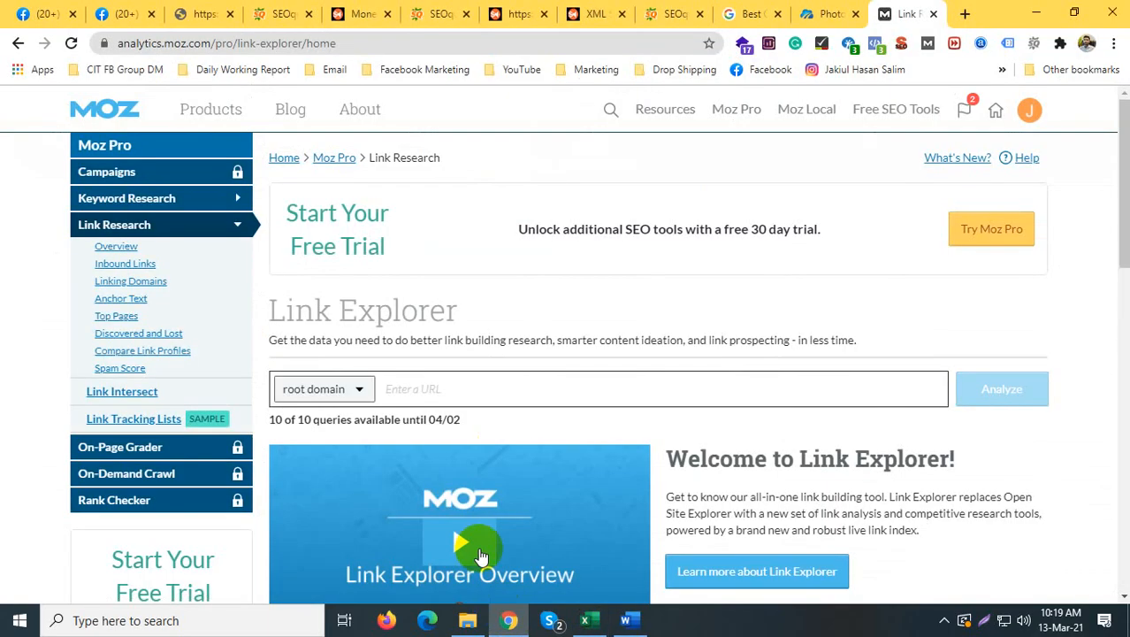
right_click(429, 387)
left_click(470, 257)
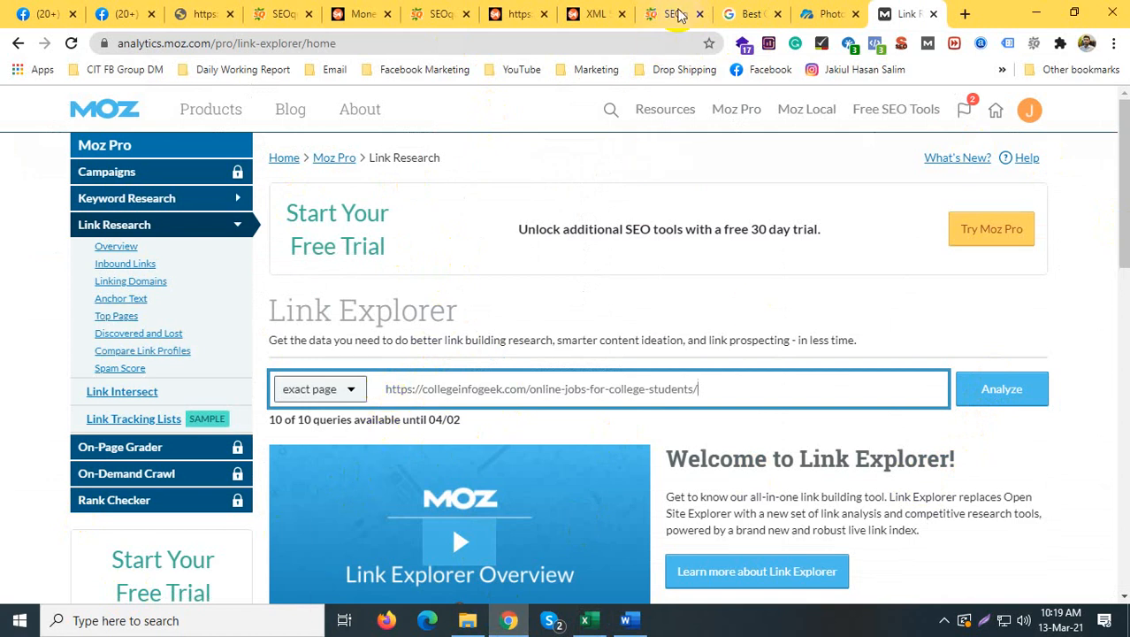
Step: Check the College Info Geek article's MozBar spam score in a new tab and analyze its exact-page URL in Link Explorer
left_click(967, 14)
right_click(694, 40)
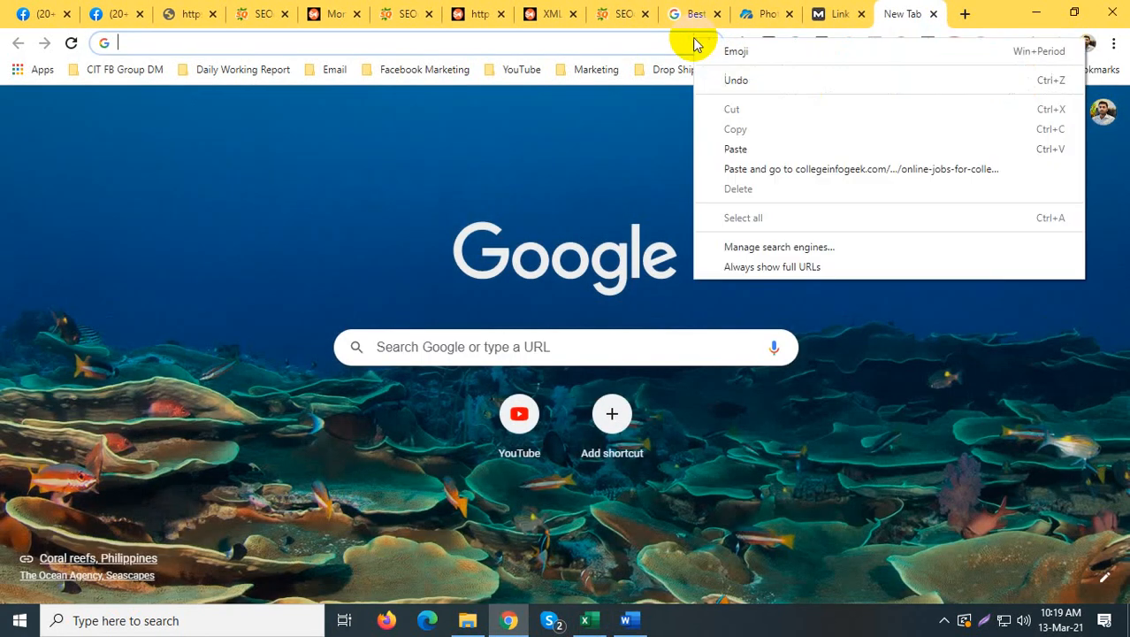
left_click(712, 169)
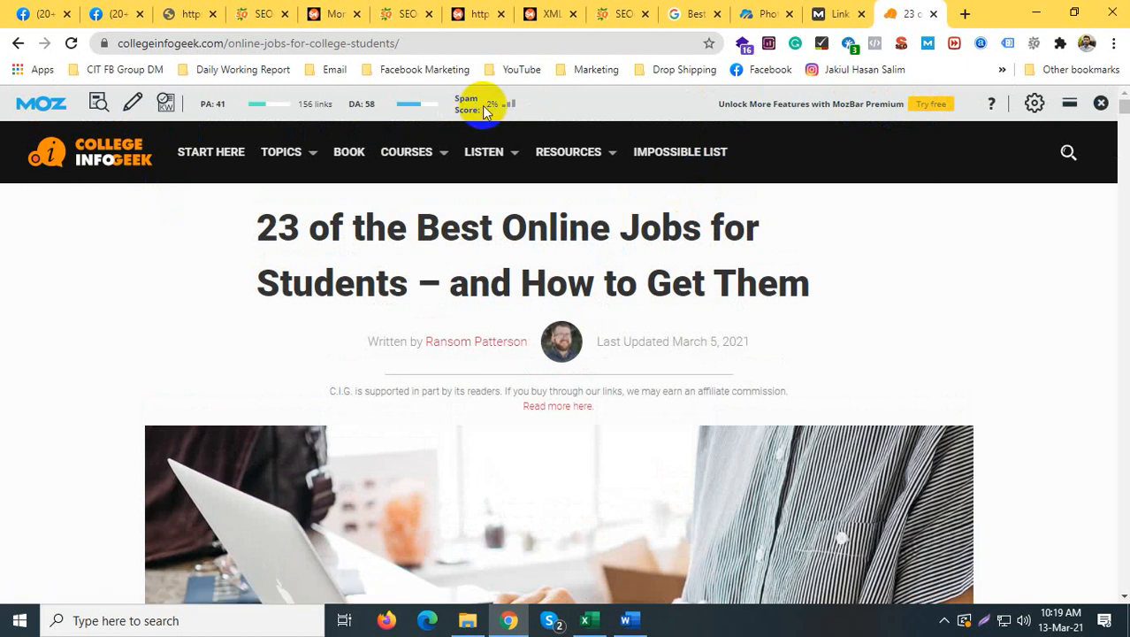
left_click(489, 105)
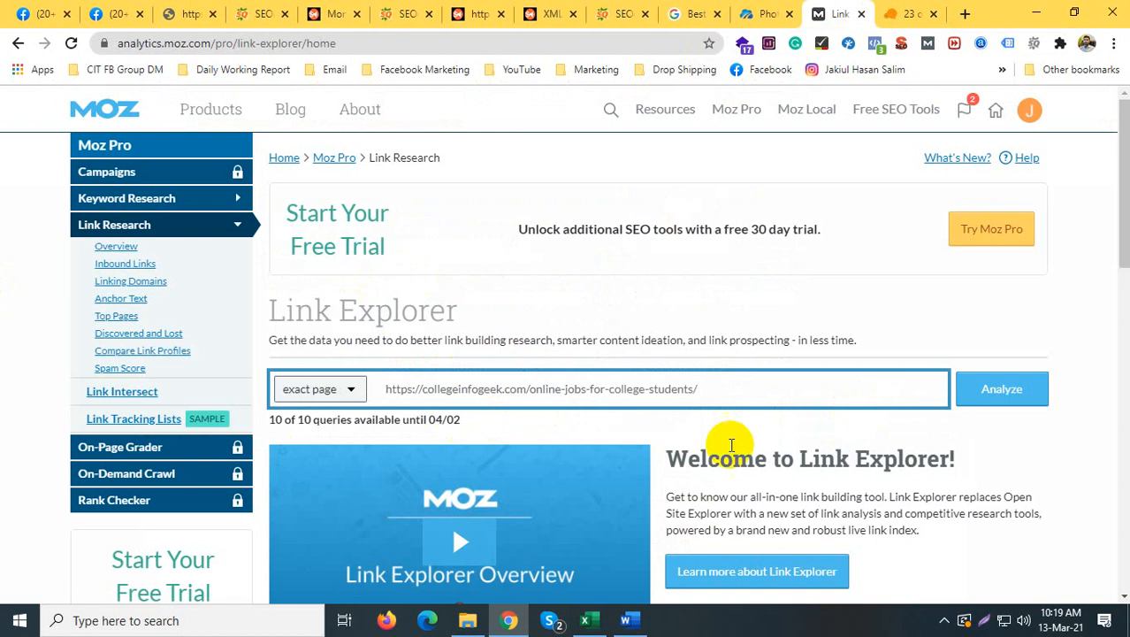
left_click(970, 409)
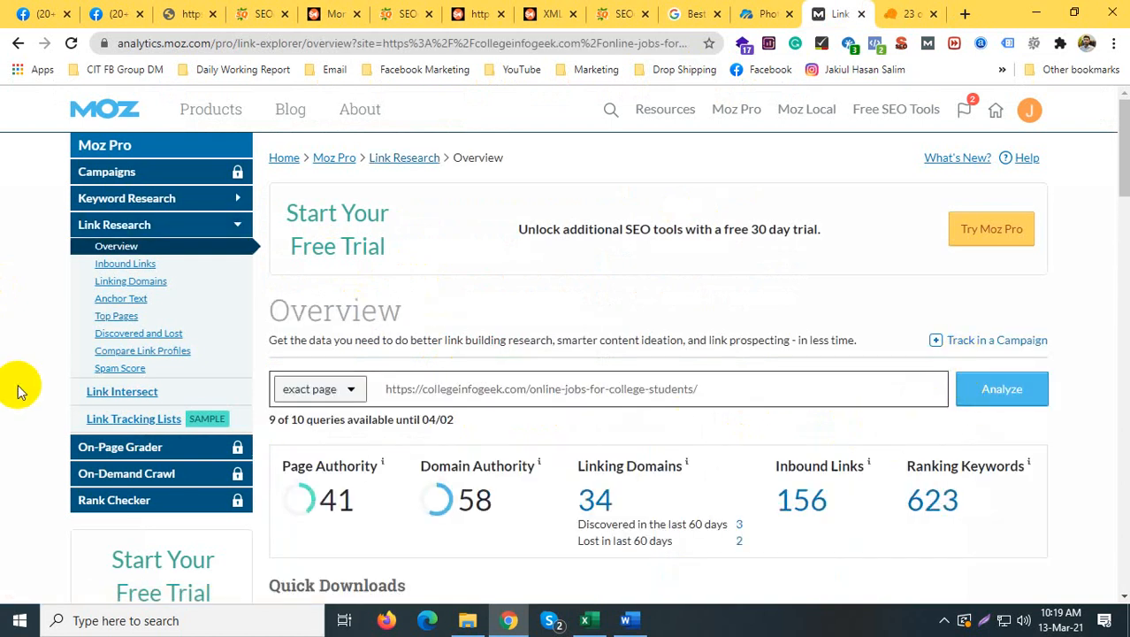
Step: Look up the College Info Geek article's Spam Score in Moz and enter 2% in Spam Score cell C4 in Excel
left_click(115, 370)
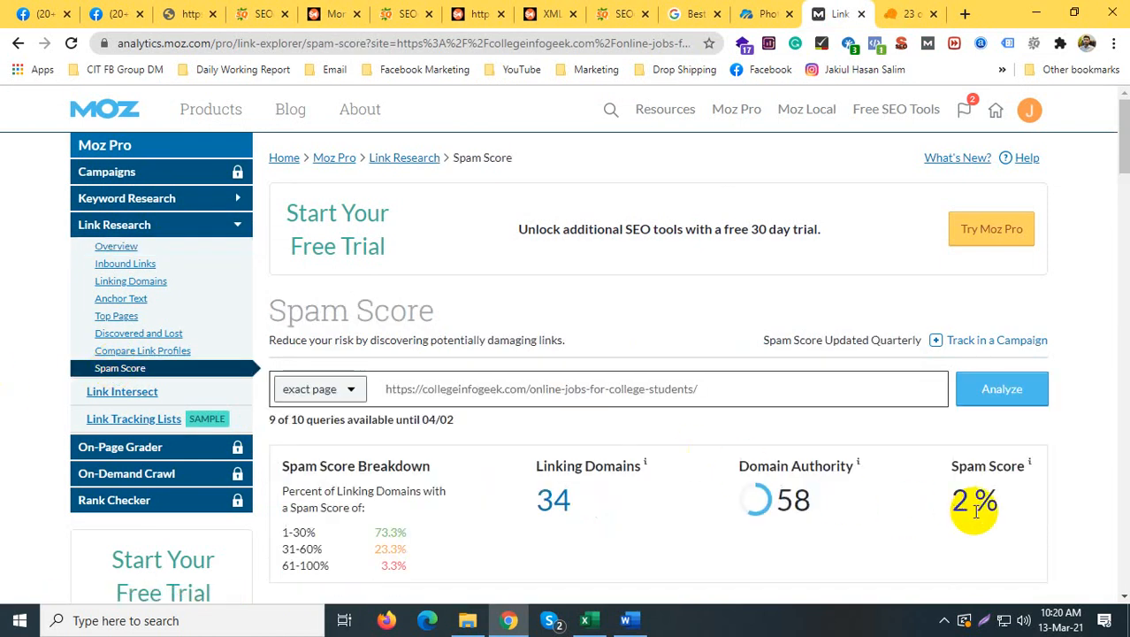
left_click_drag(951, 501, 1006, 506)
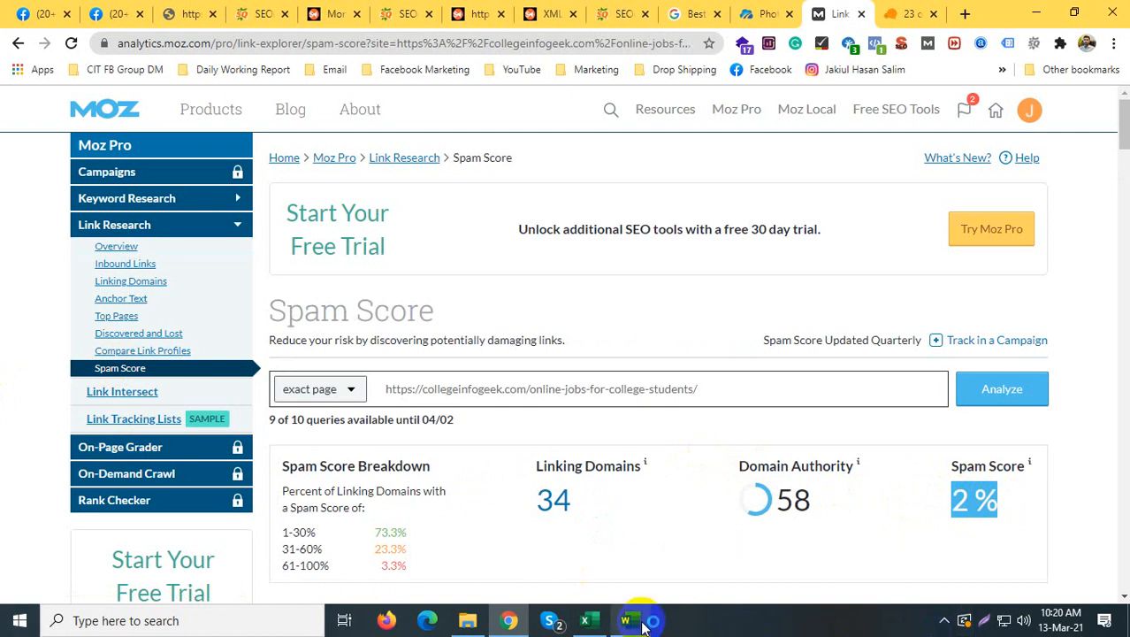
left_click(596, 624)
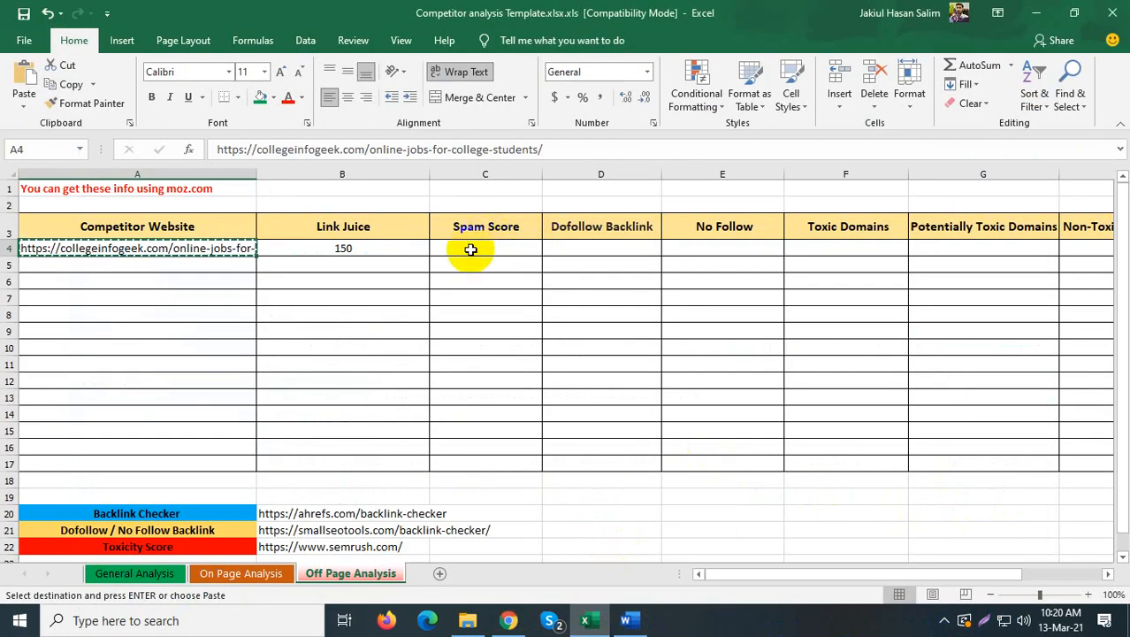
left_click(468, 250)
type("2")
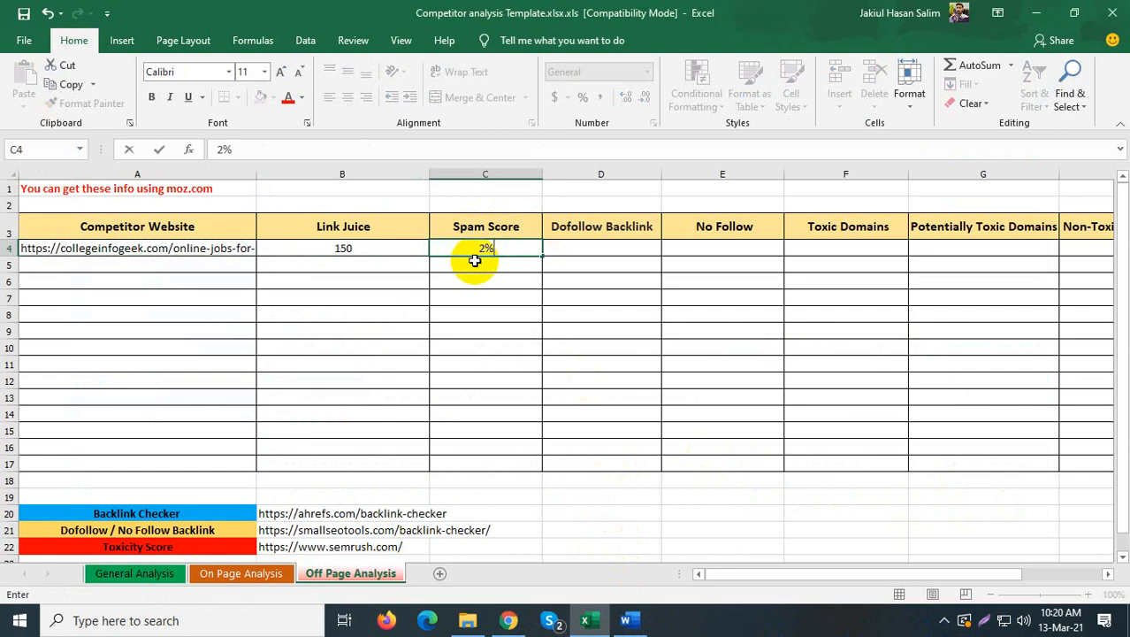
left_click(598, 358)
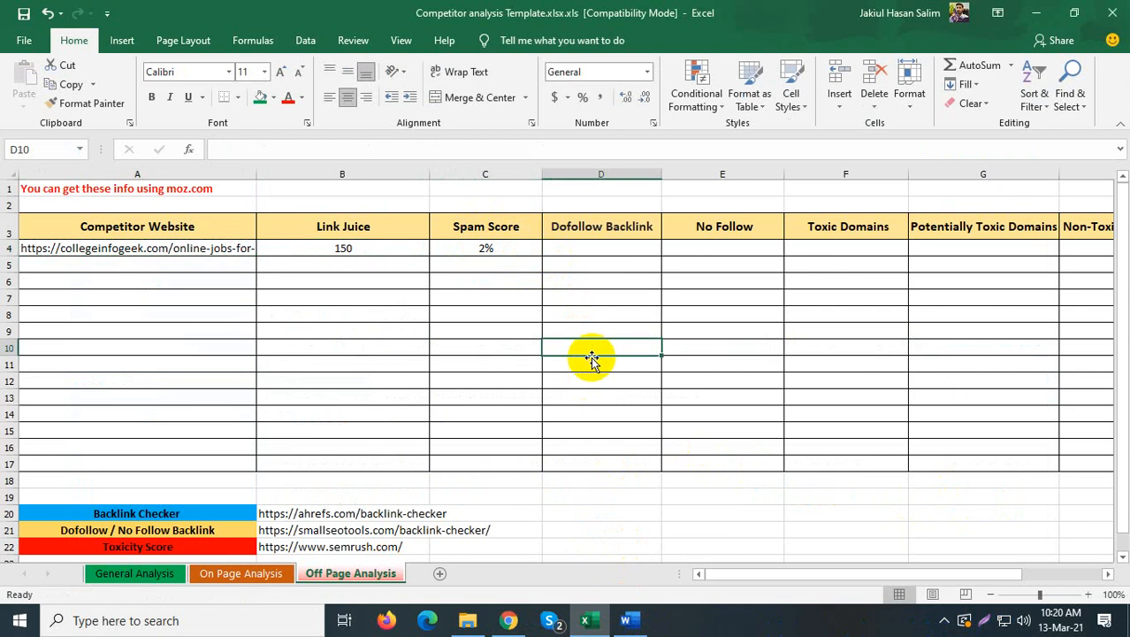
Step: Copy the Dofollow / No Follow Backlink tool URL from cell B21 and open it in a new Chrome tab
left_click(587, 247)
left_click(700, 247)
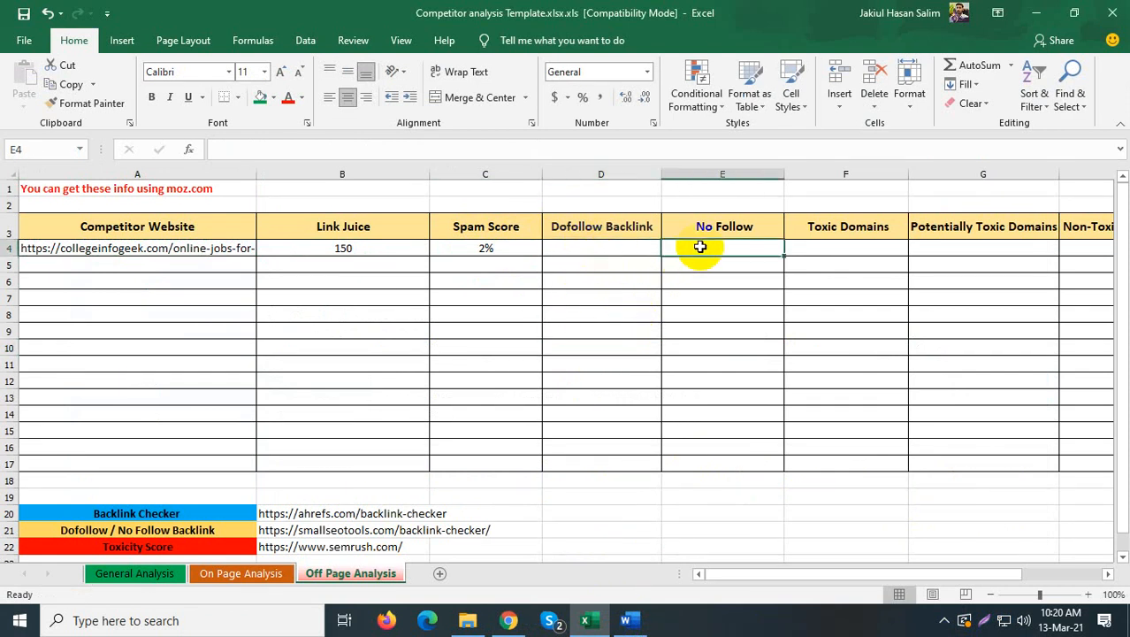
left_click(608, 248)
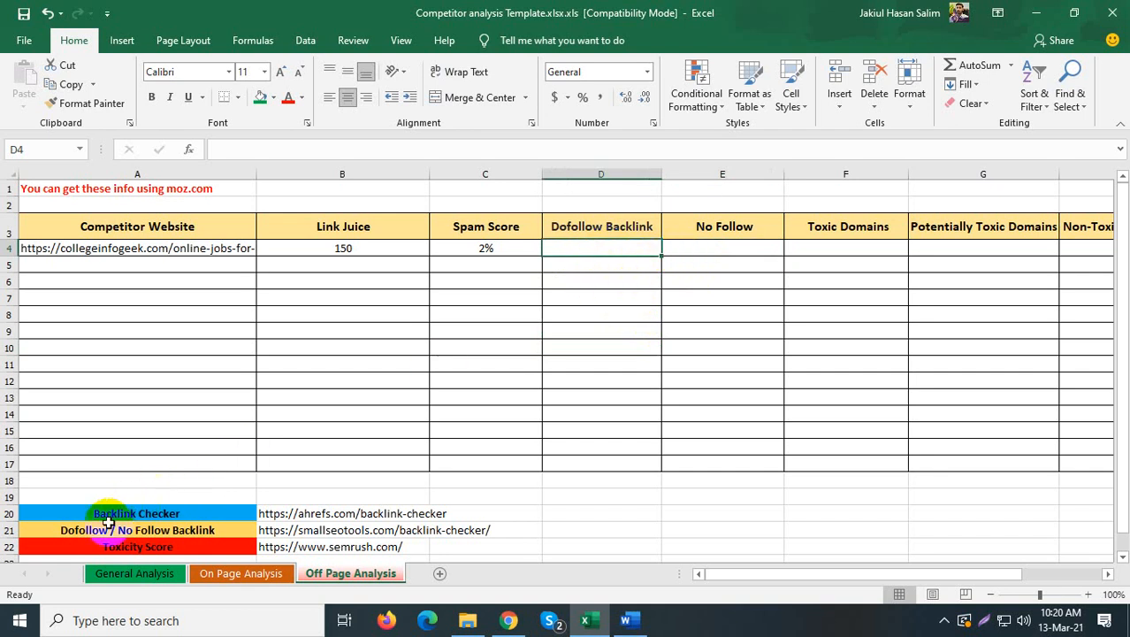
scroll(116, 480, "down", 1)
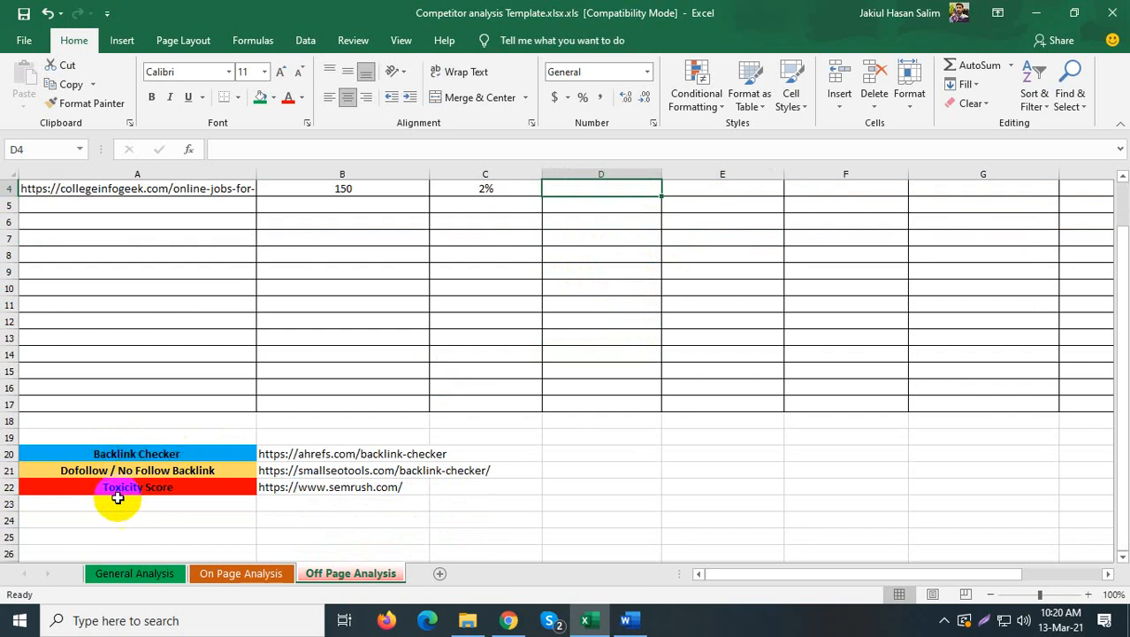
left_click(302, 473)
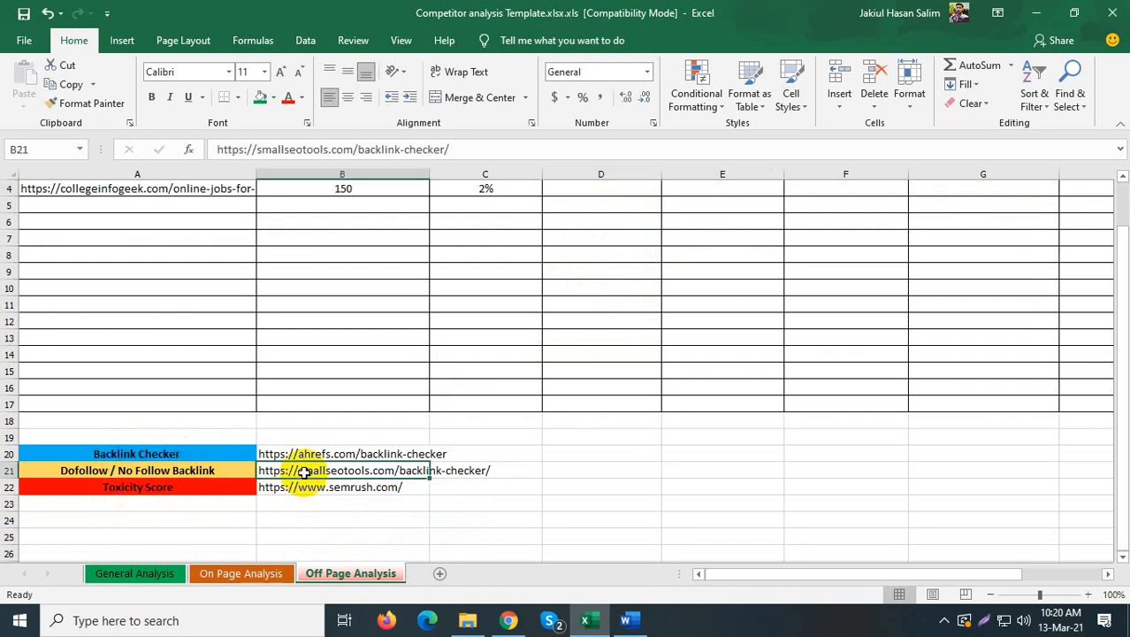
right_click(302, 473)
left_click(327, 133)
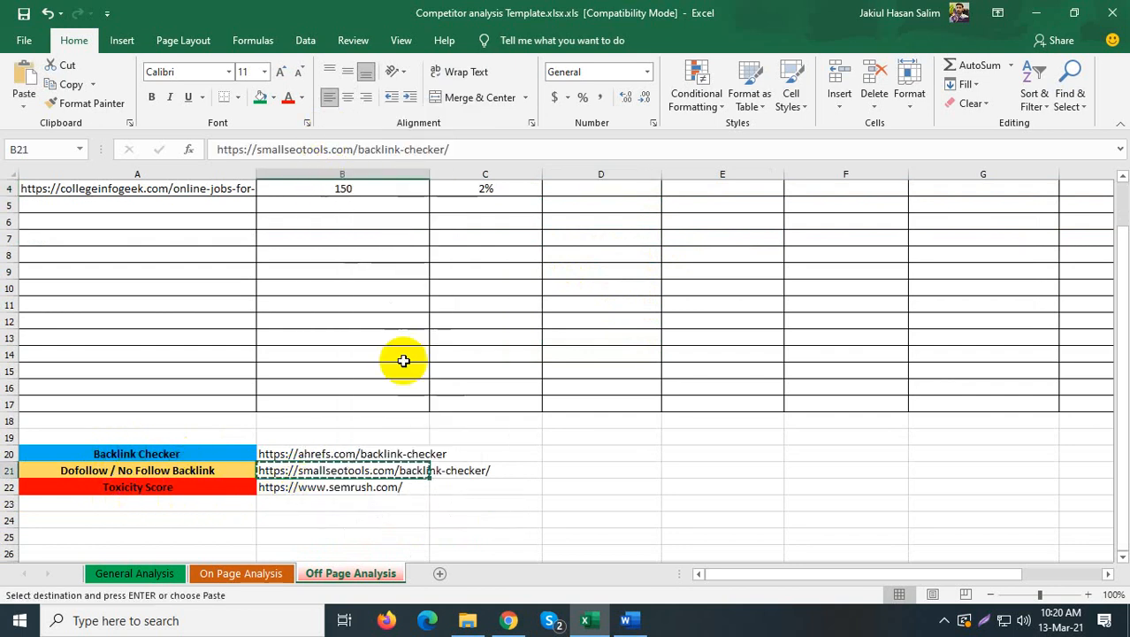
left_click(508, 620)
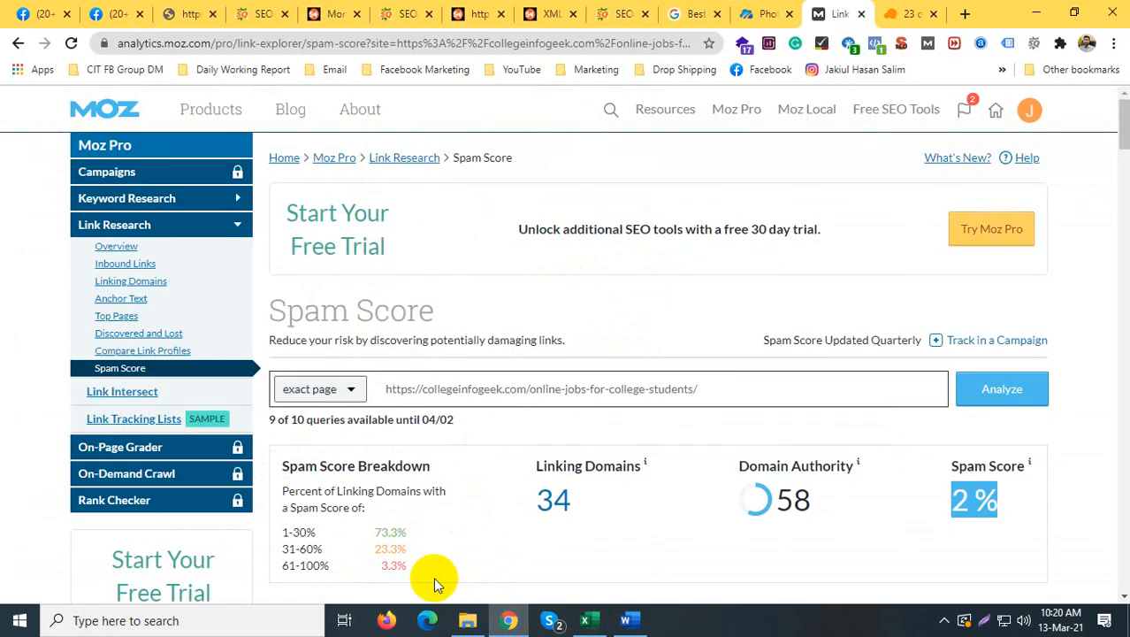
left_click(965, 13)
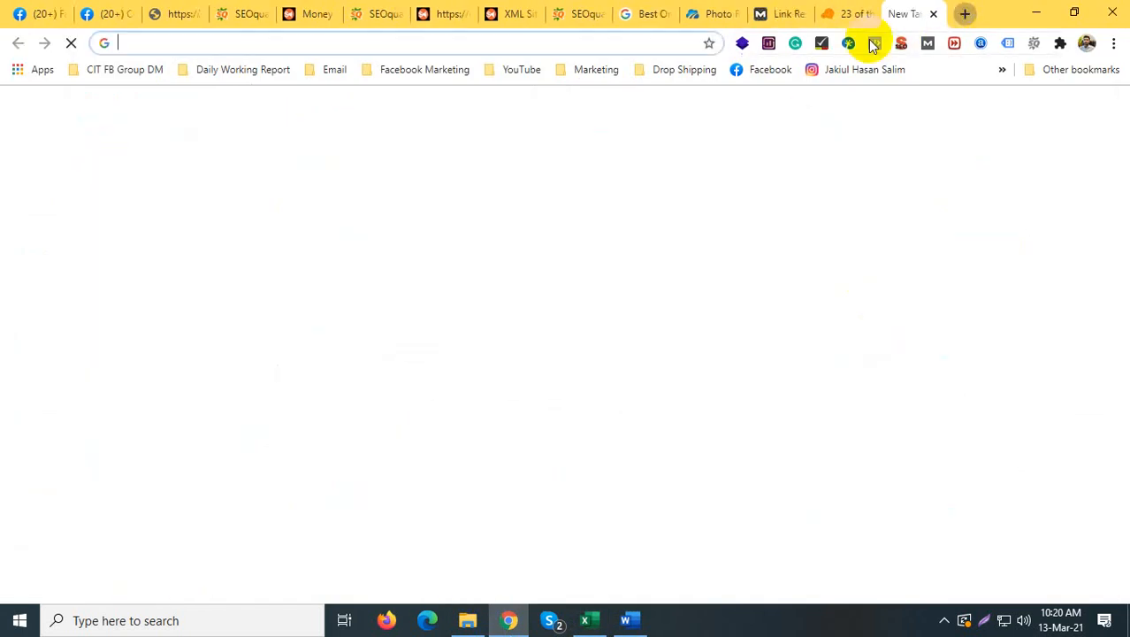
right_click(648, 41)
left_click(695, 170)
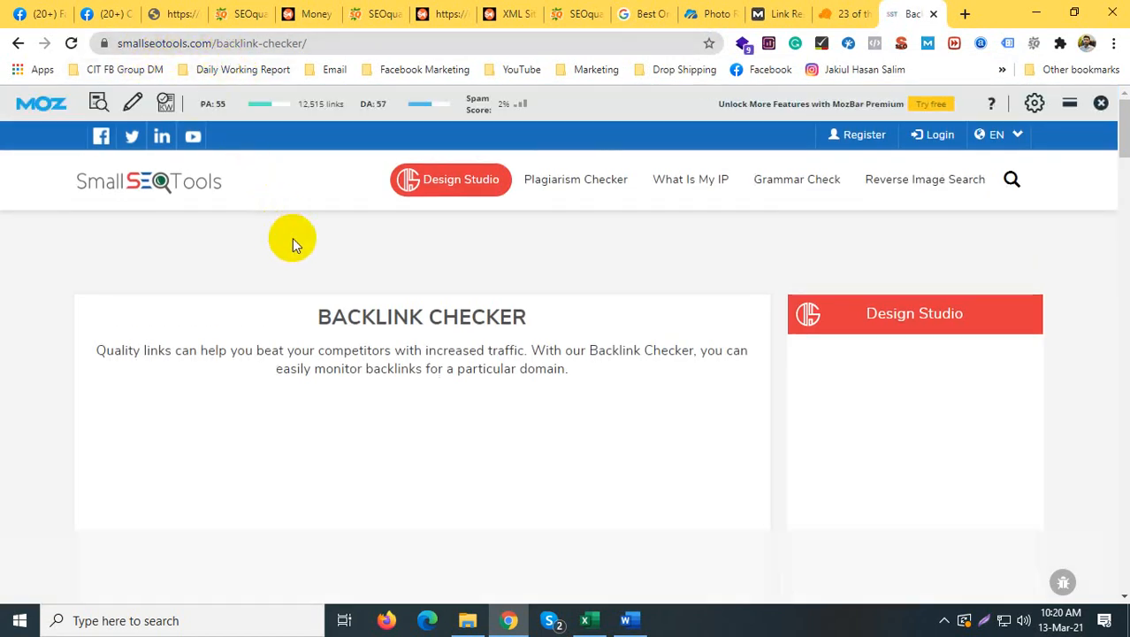
Step: Reopen the Backlink Checker from the Other Tools list on SmallSEOTools
scroll(293, 272, "down", 3)
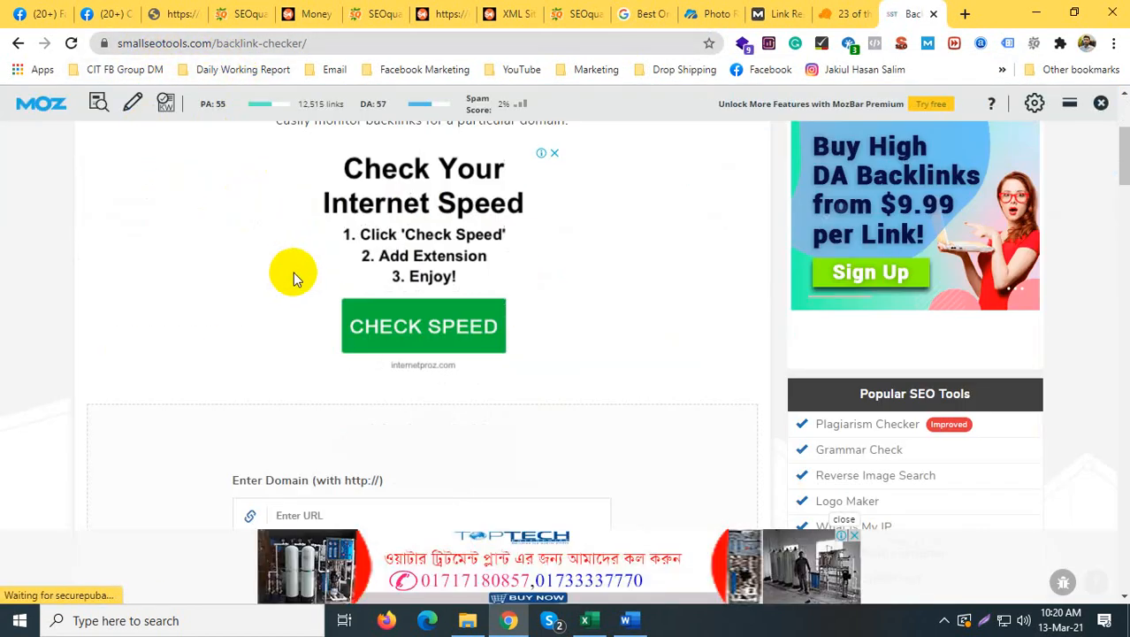
scroll(300, 276, "down", 2)
scroll(871, 358, "down", 2)
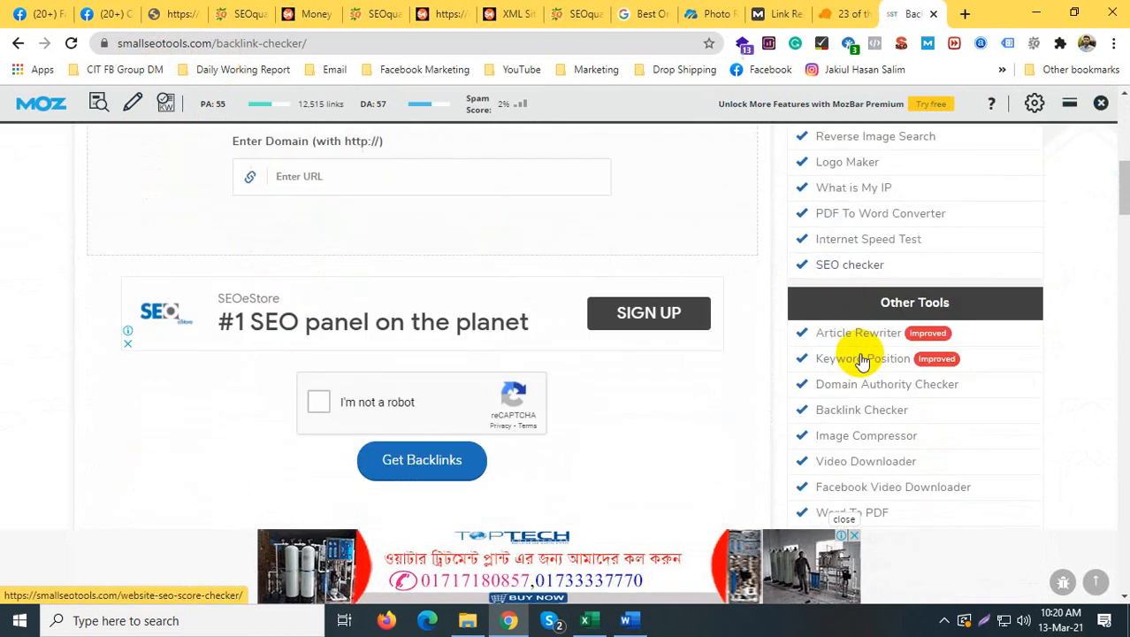
scroll(863, 360, "down", 1)
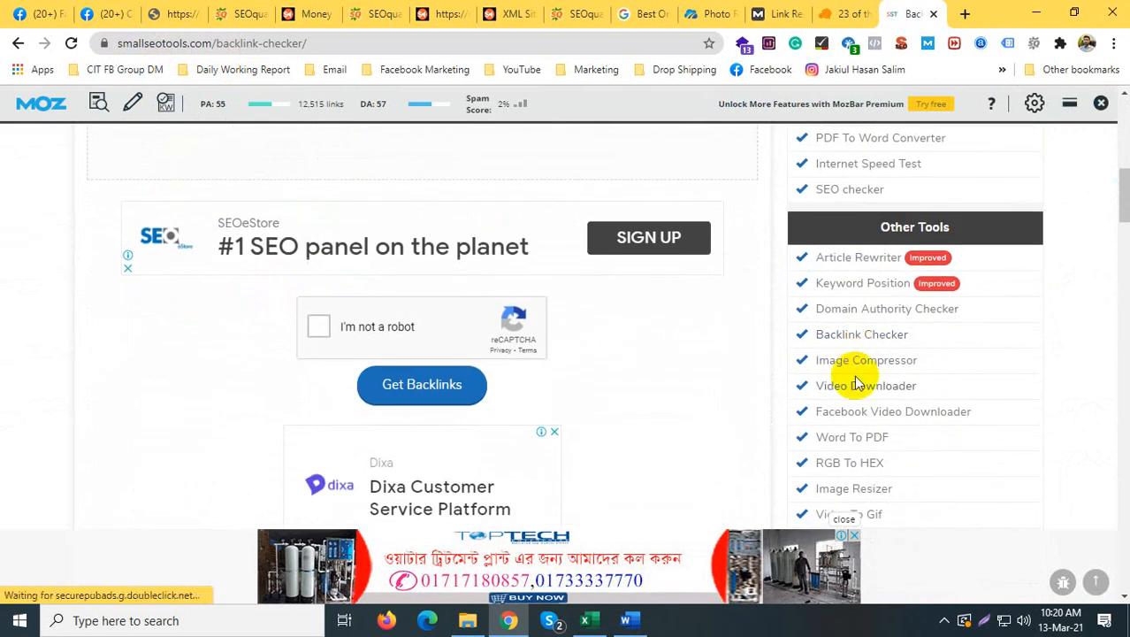
left_click(828, 337)
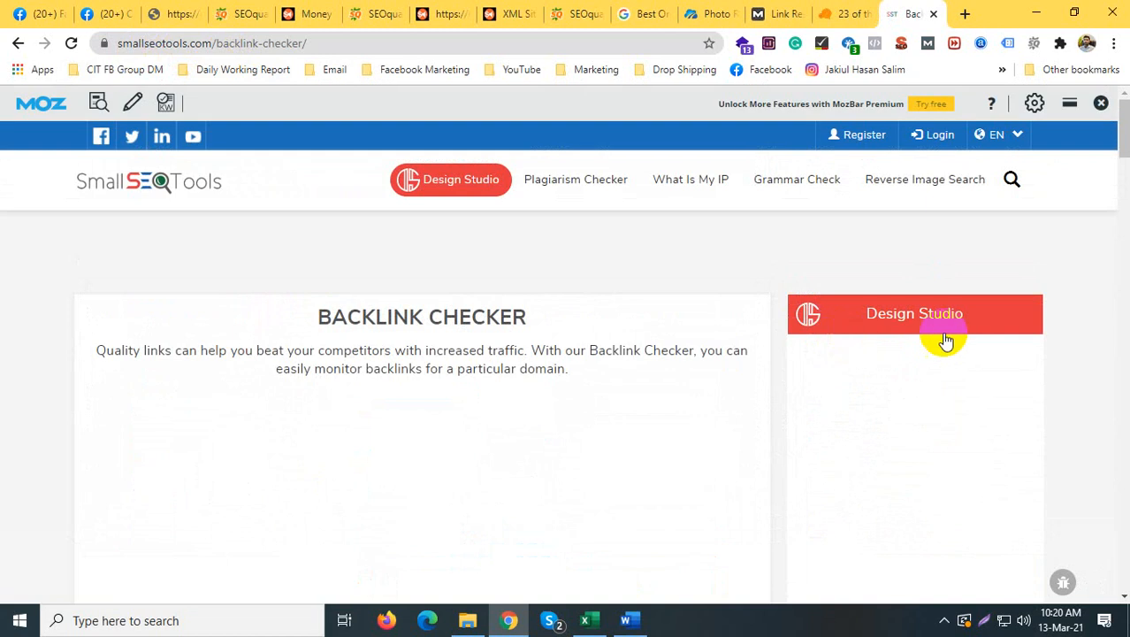
scroll(404, 259, "down", 2)
scroll(405, 266, "down", 2)
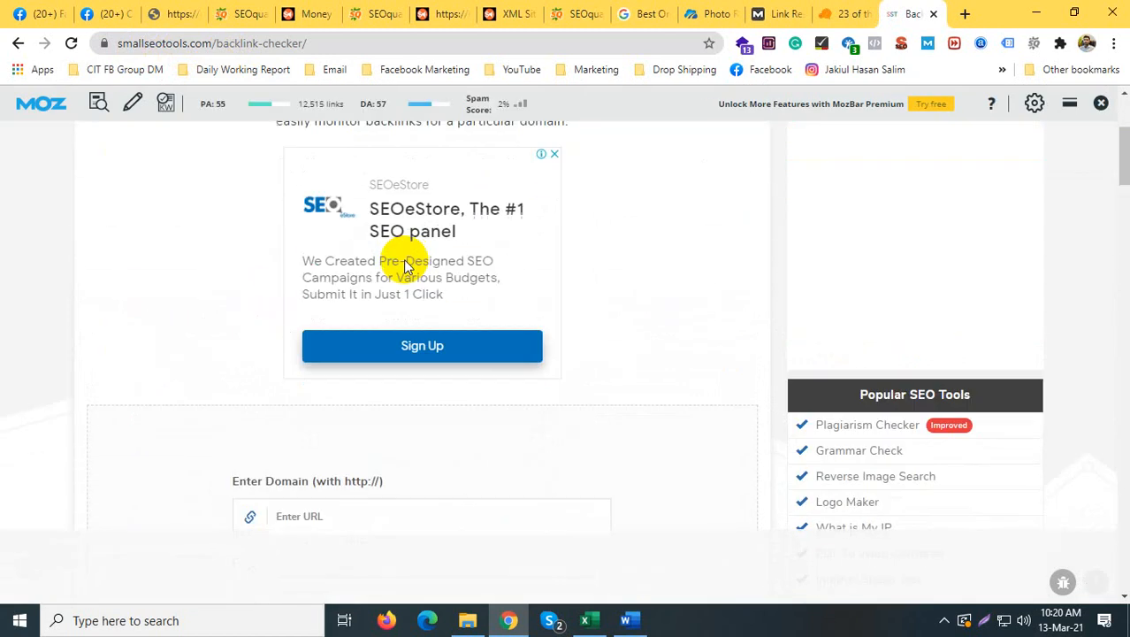
scroll(296, 433, "down", 1)
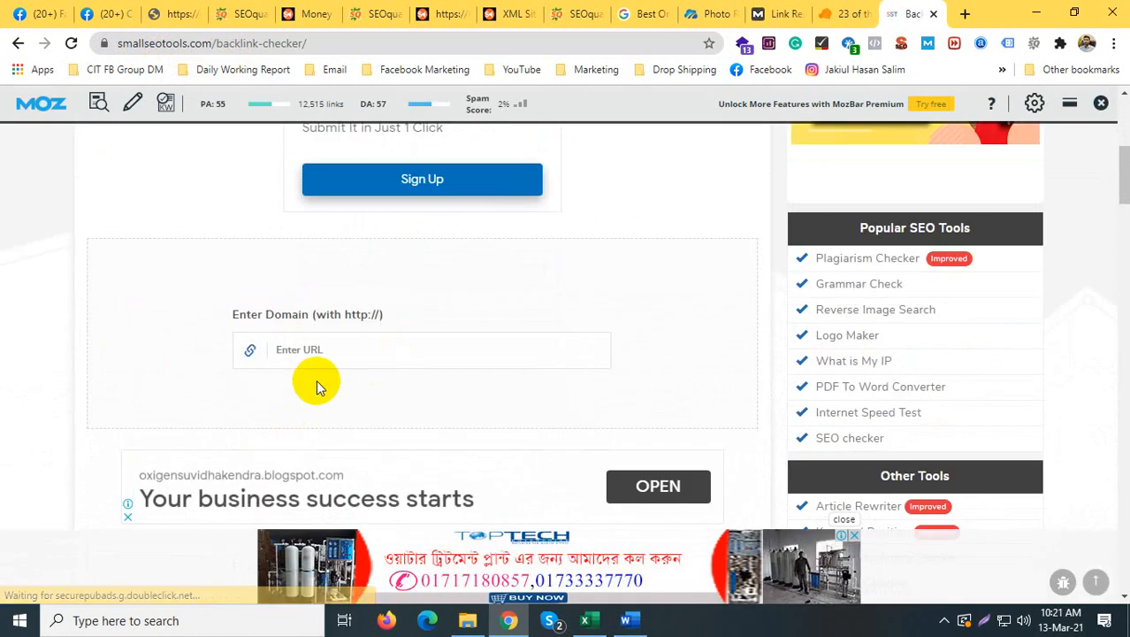
left_click(305, 341)
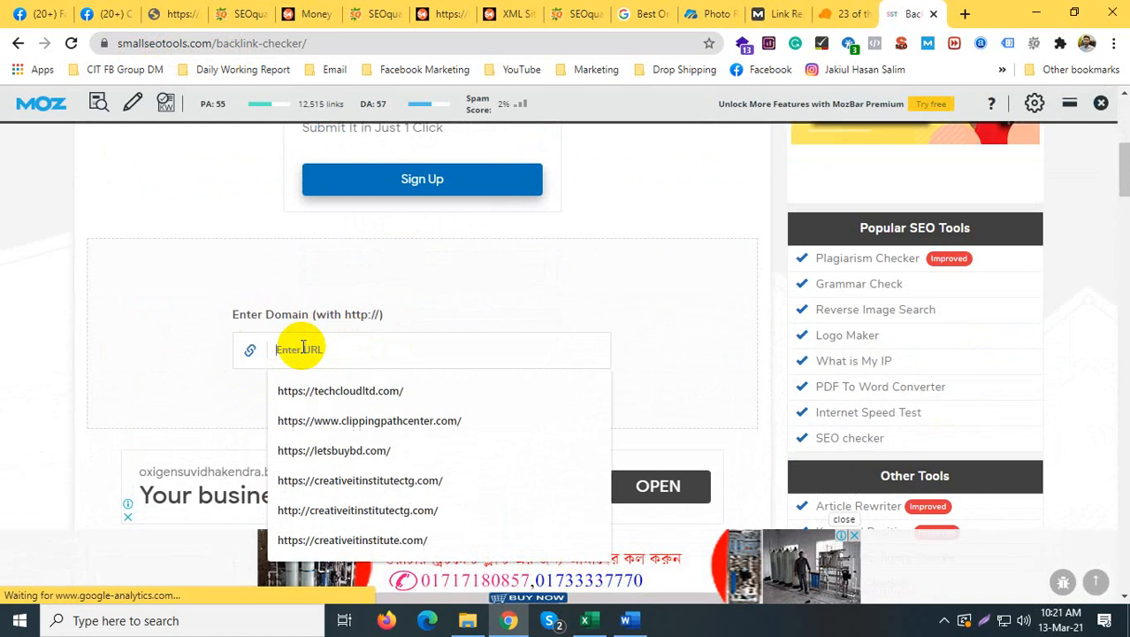
right_click(301, 347)
left_click(333, 233)
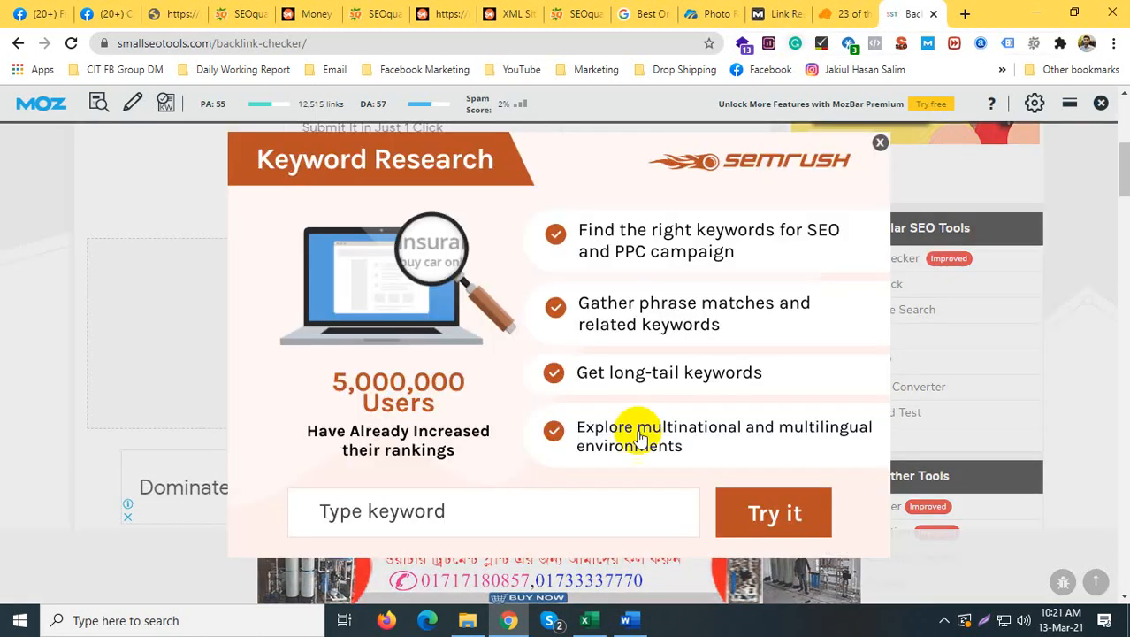
Step: Copy the College Info Geek article's URL from its open browser tab
mouse_move(638, 626)
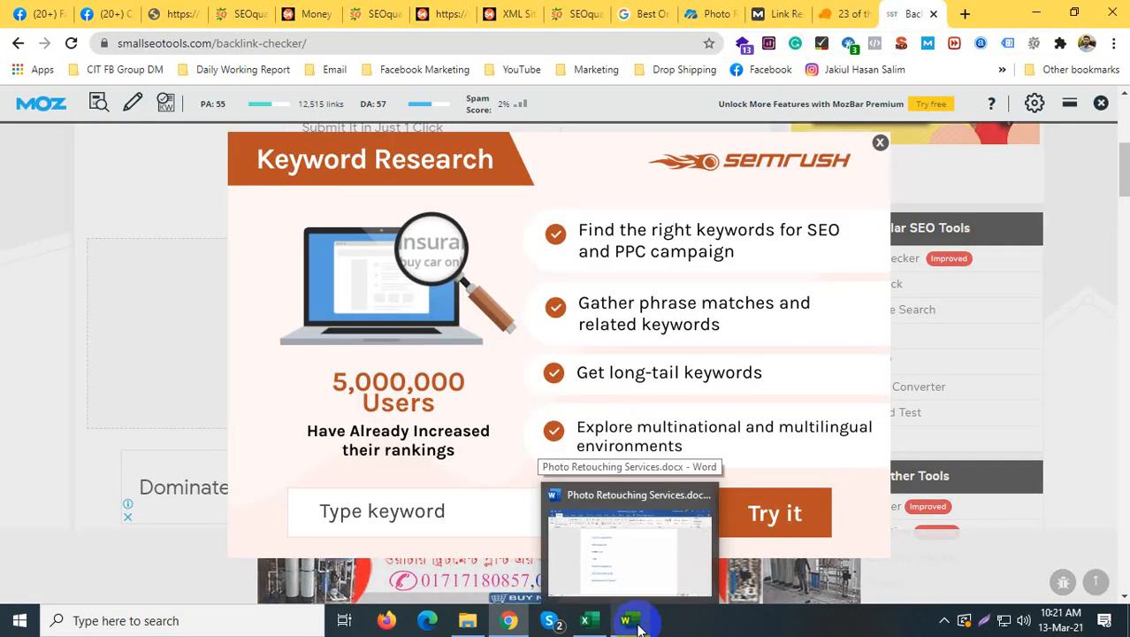
left_click(833, 11)
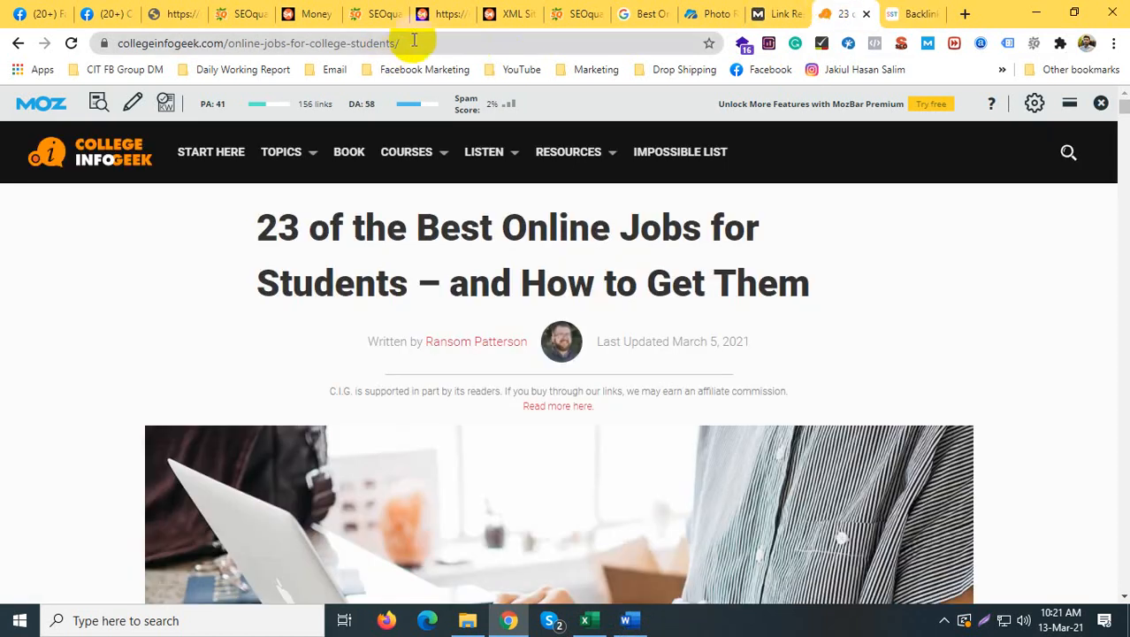
left_click_drag(402, 43, 122, 43)
right_click(122, 43)
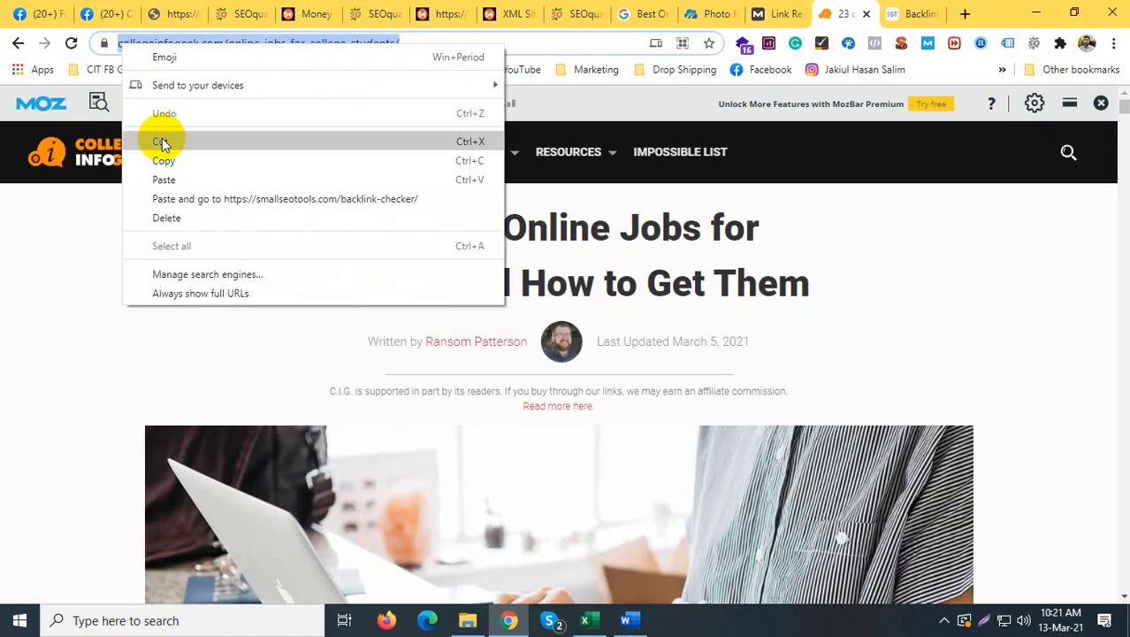
left_click(163, 155)
left_click(920, 11)
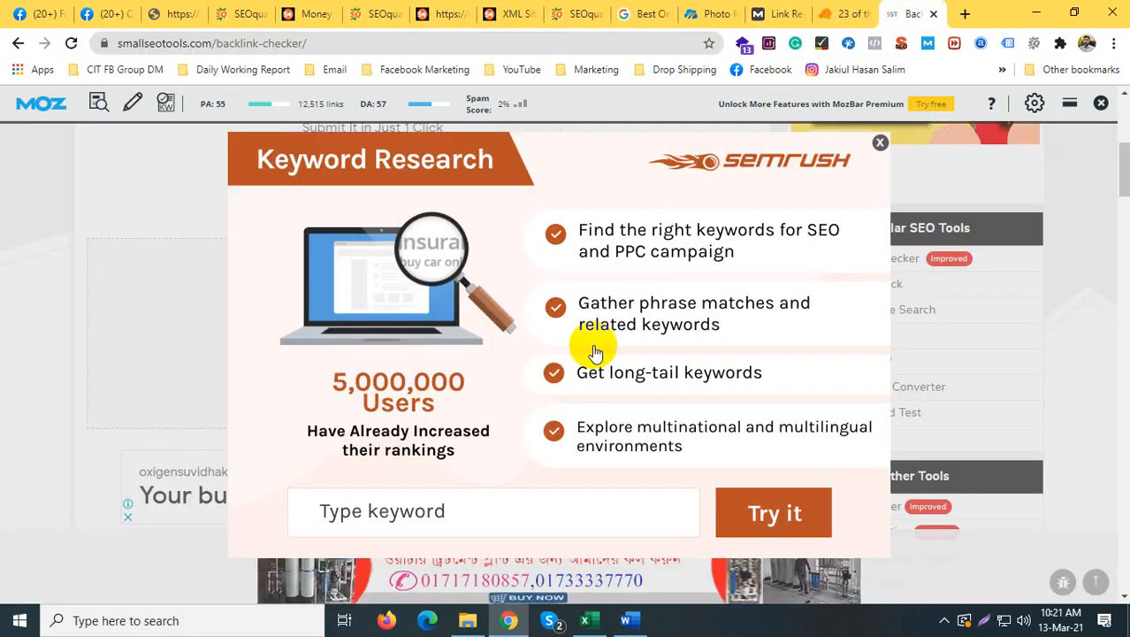
left_click(879, 143)
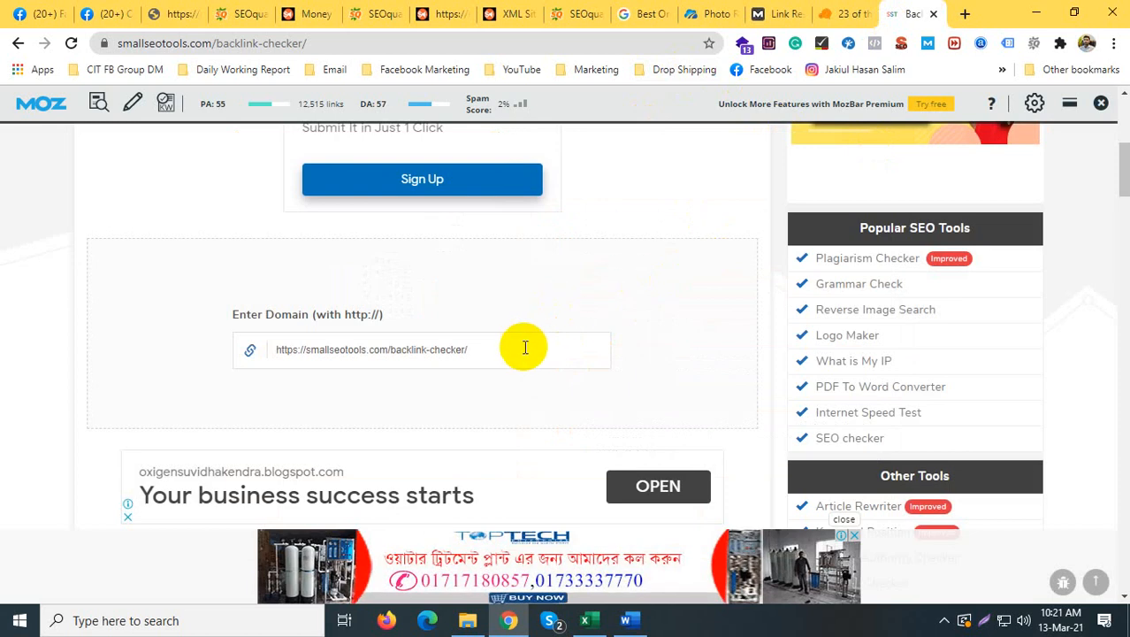
left_click_drag(521, 348, 274, 341)
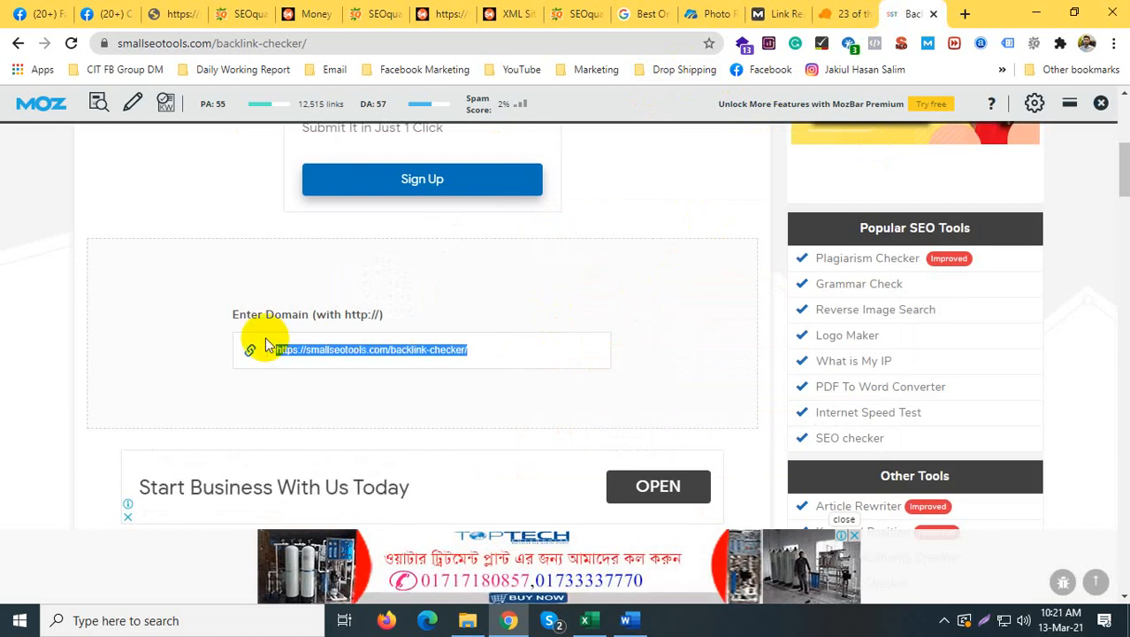
key("ctrl+v")
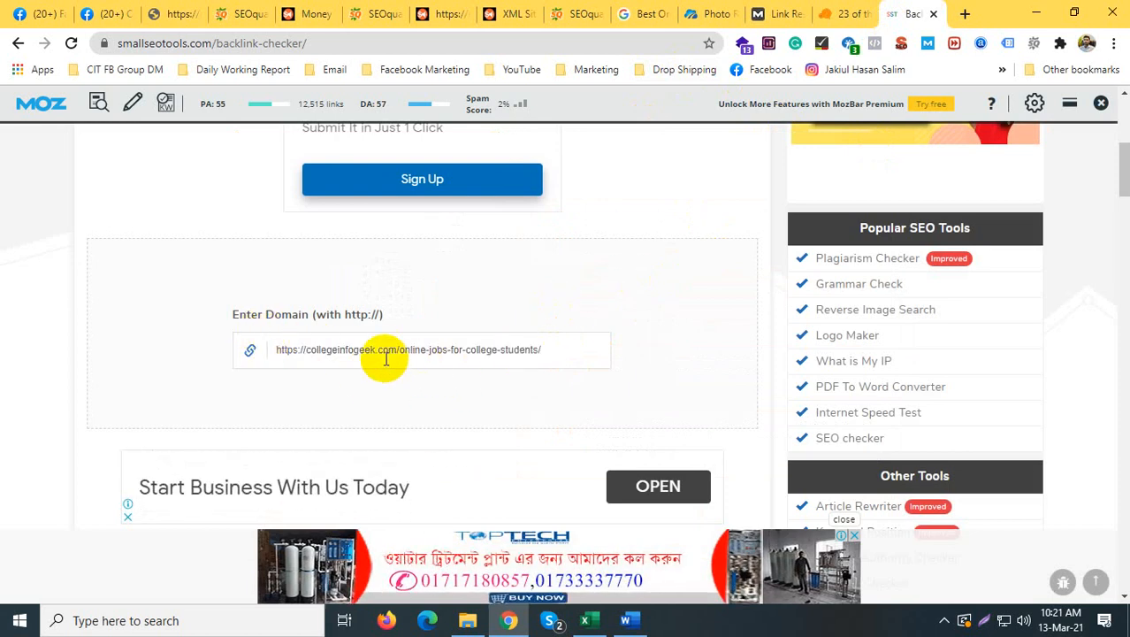
left_click_drag(401, 350, 571, 361)
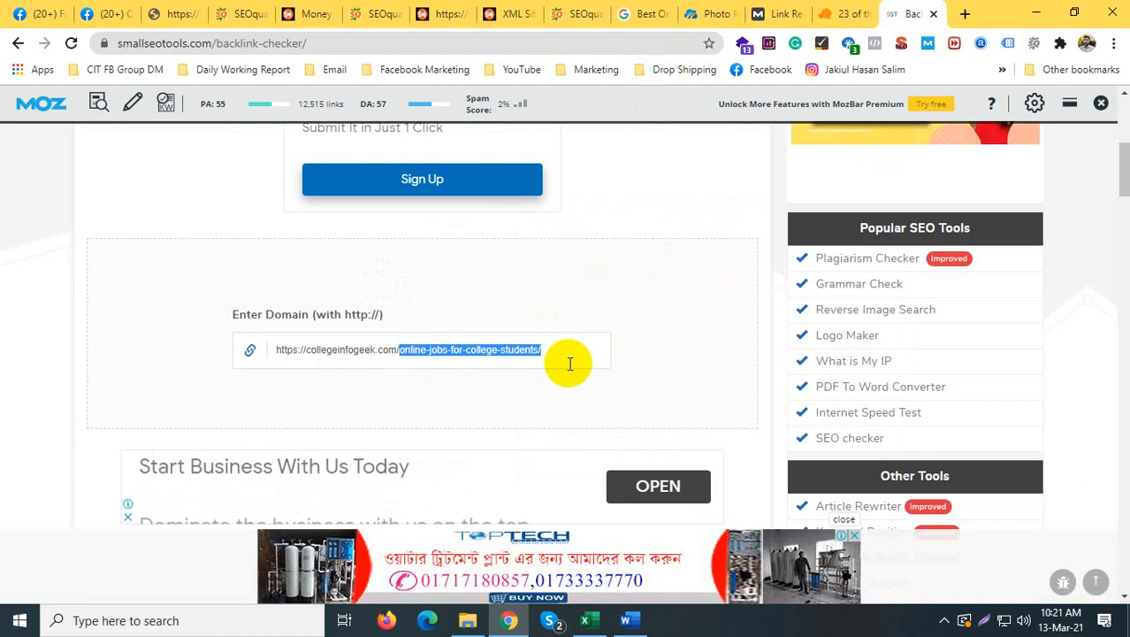
key("BackSpace")
Step: Complete the reCAPTCHA check, get the backlinks for collegeinfogeek.com, and bring the dofollow and no-follow figures into view
scroll(615, 298, "down", 3)
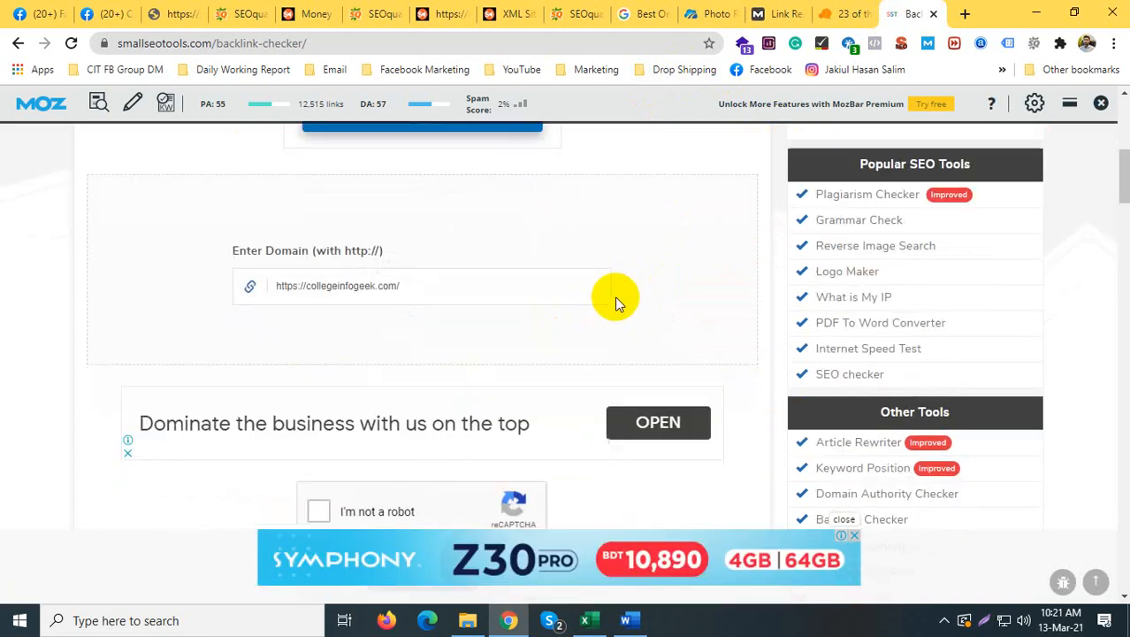
scroll(617, 294, "down", 1)
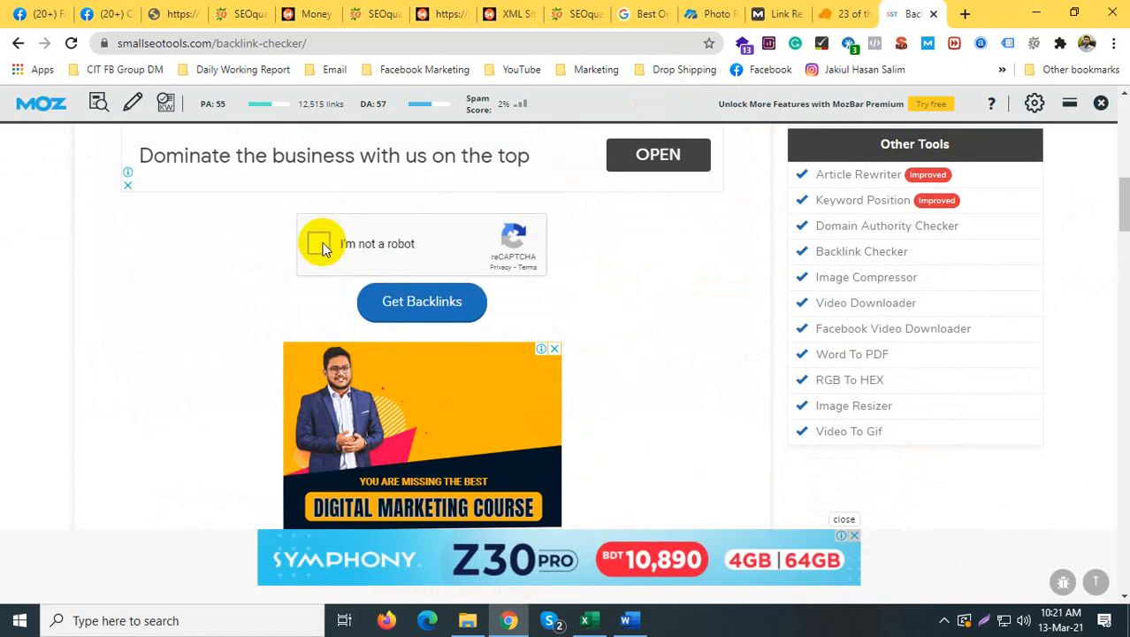
scroll(257, 298, "up", 1)
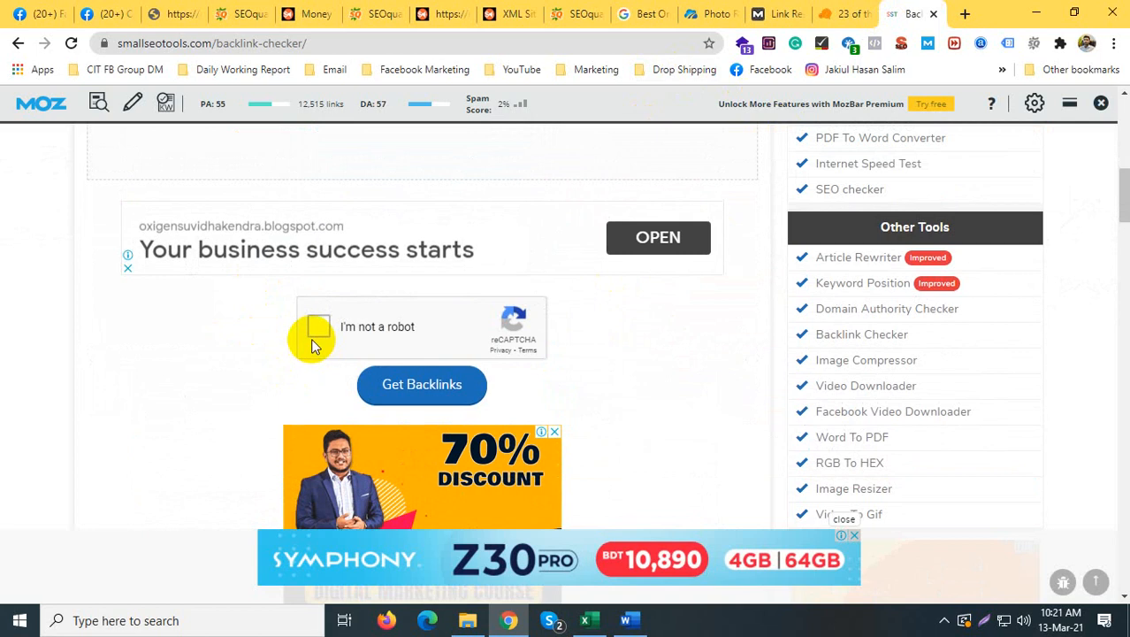
left_click(312, 331)
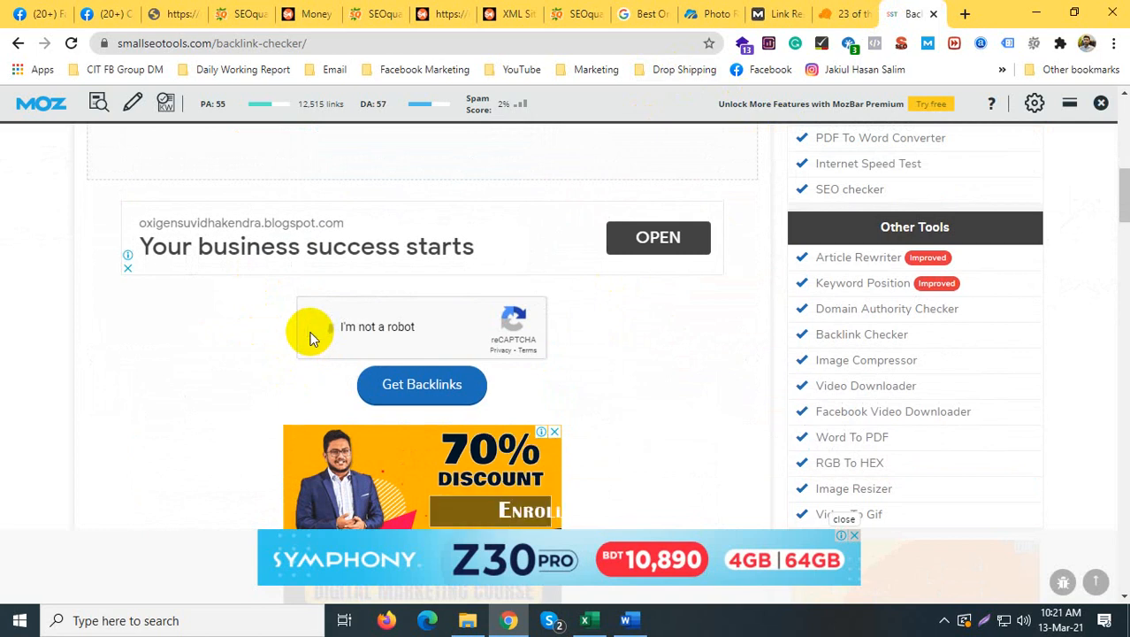
left_click(392, 386)
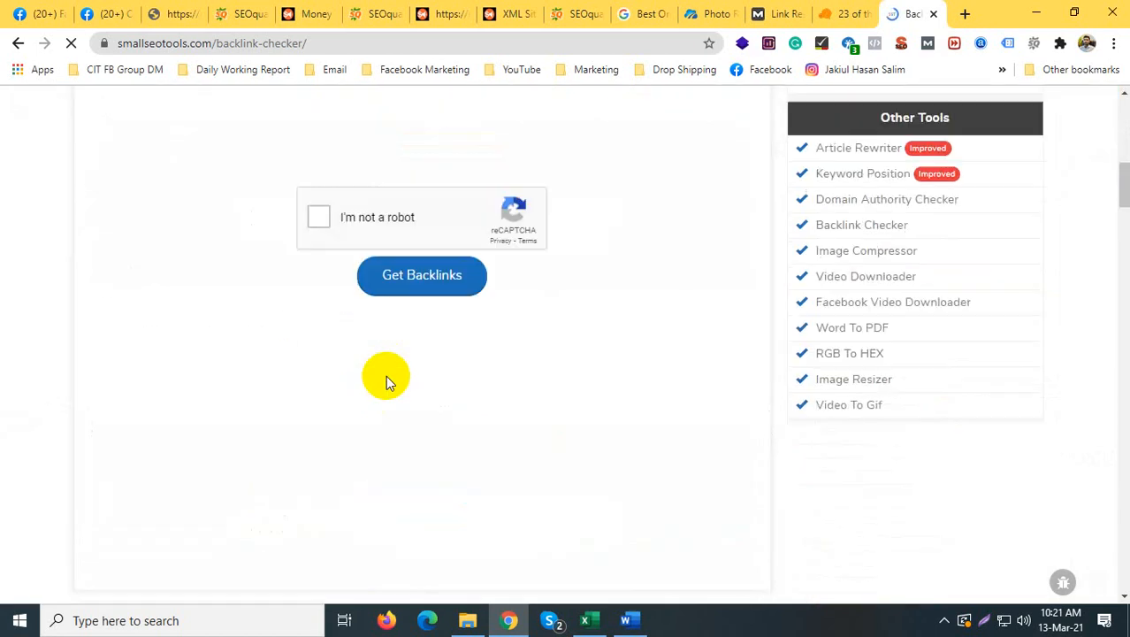
scroll(240, 440, "down", 2)
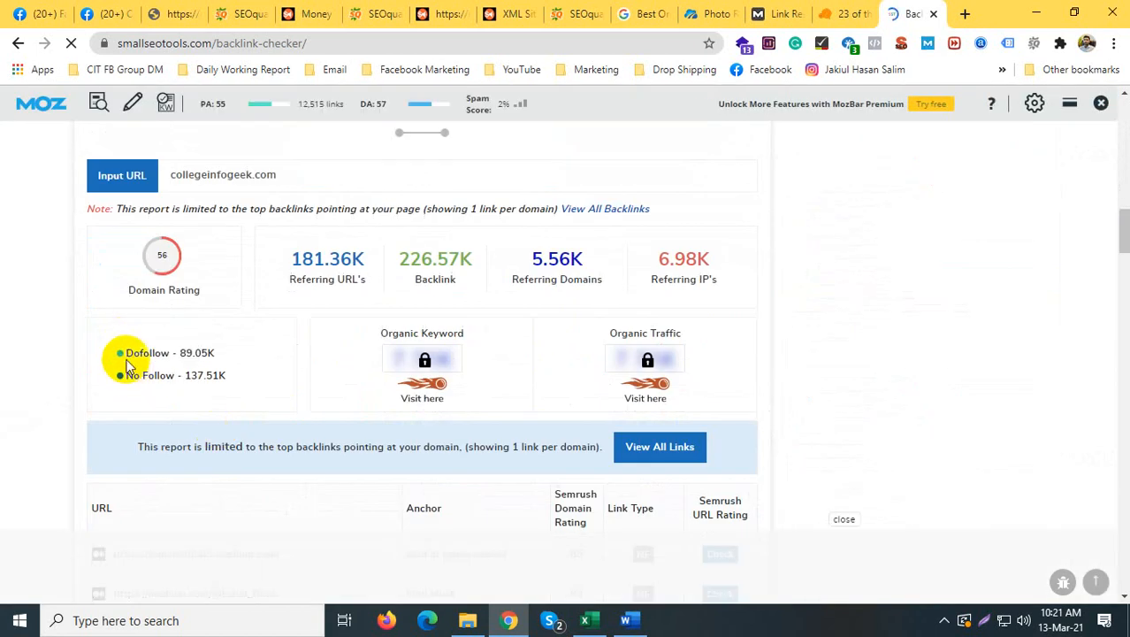
Step: Copy the dofollow figure 89.05K from the backlink report into the competitor's Dofollow Backlink cell in the Excel Off Page Analysis sheet
left_click_drag(127, 353, 216, 353)
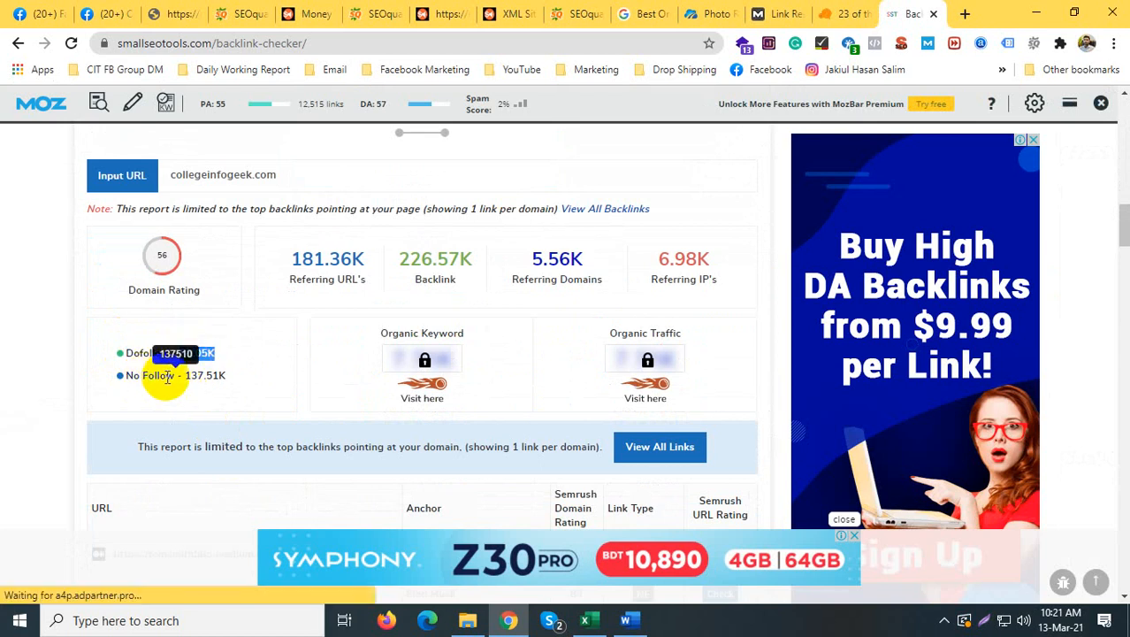
left_click_drag(189, 379, 234, 381)
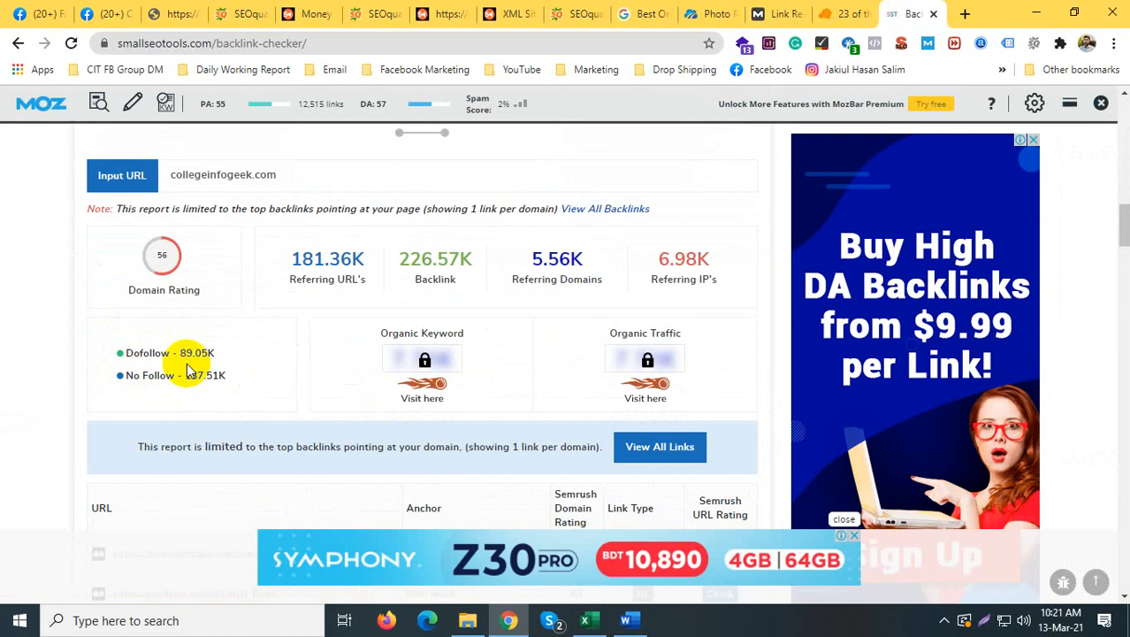
left_click(183, 353)
left_click_drag(184, 353, 214, 354)
right_click(221, 358)
left_click(257, 366)
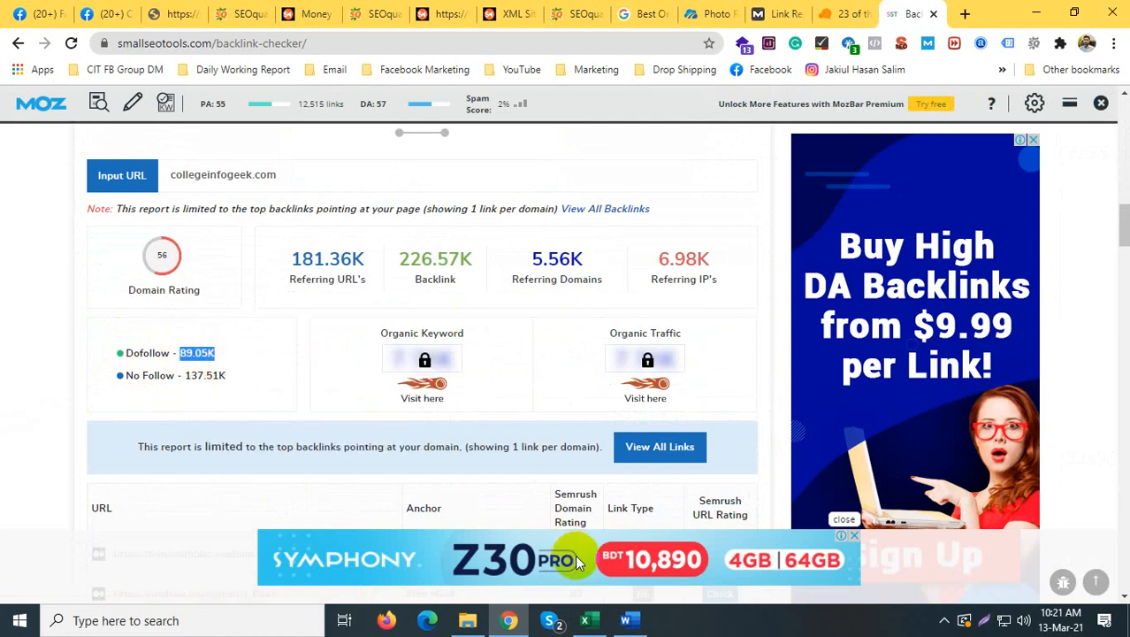
left_click(588, 620)
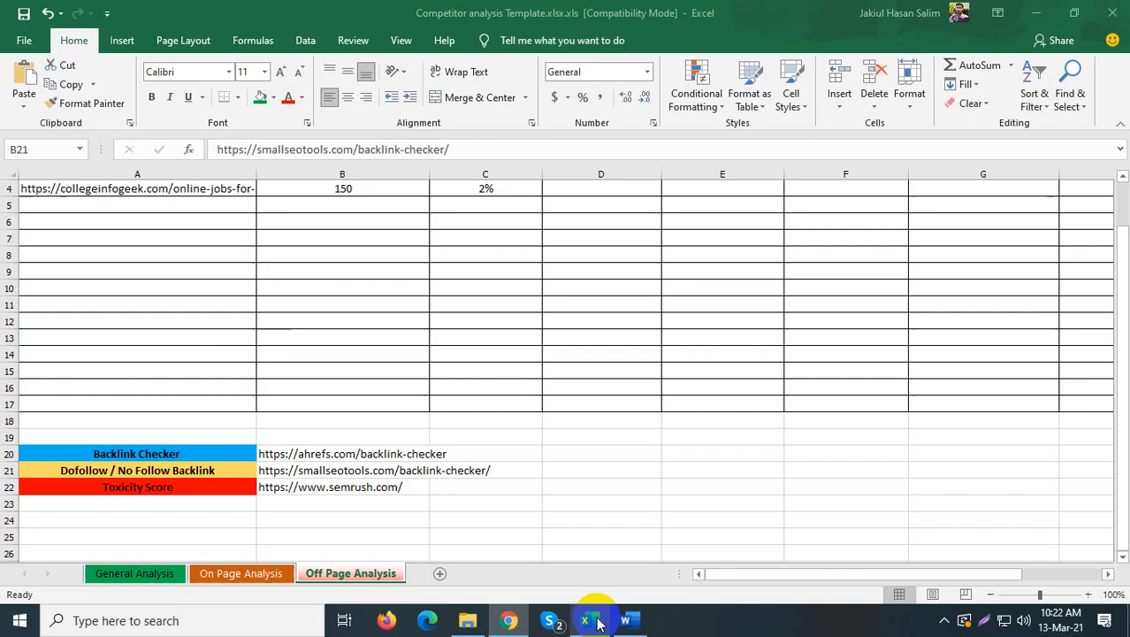
scroll(497, 328, "up", 1)
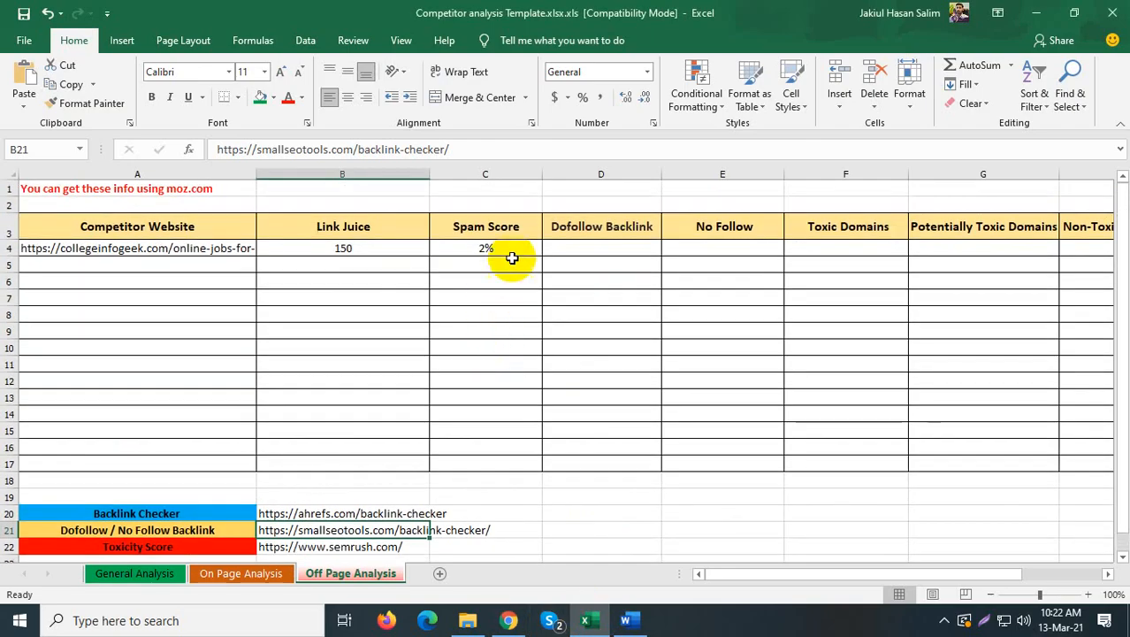
left_click(591, 247)
right_click(595, 247)
left_click(630, 298)
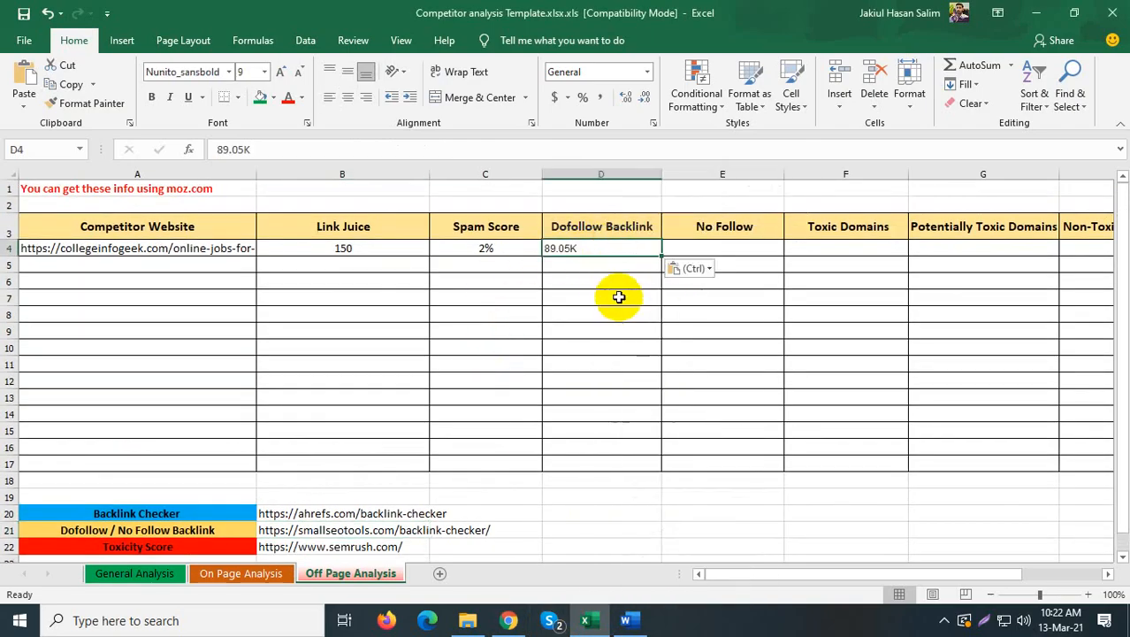
Step: Copy the no-follow figure 137.51K from the browser's backlink report into the competitor's No Follow cell in Excel
left_click(719, 246)
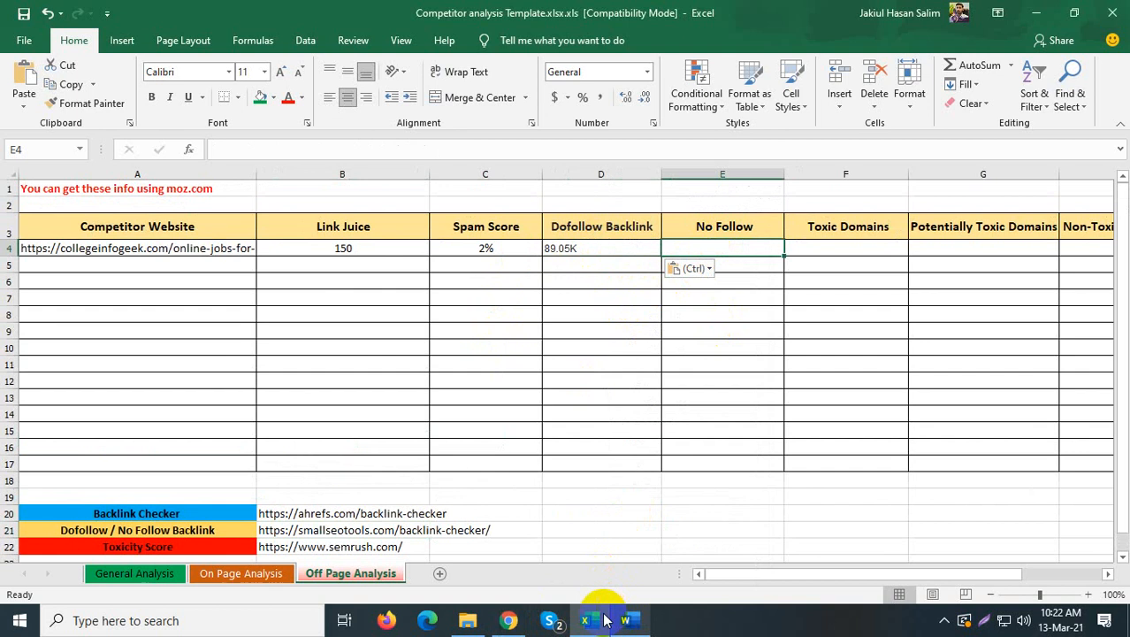
left_click(508, 620)
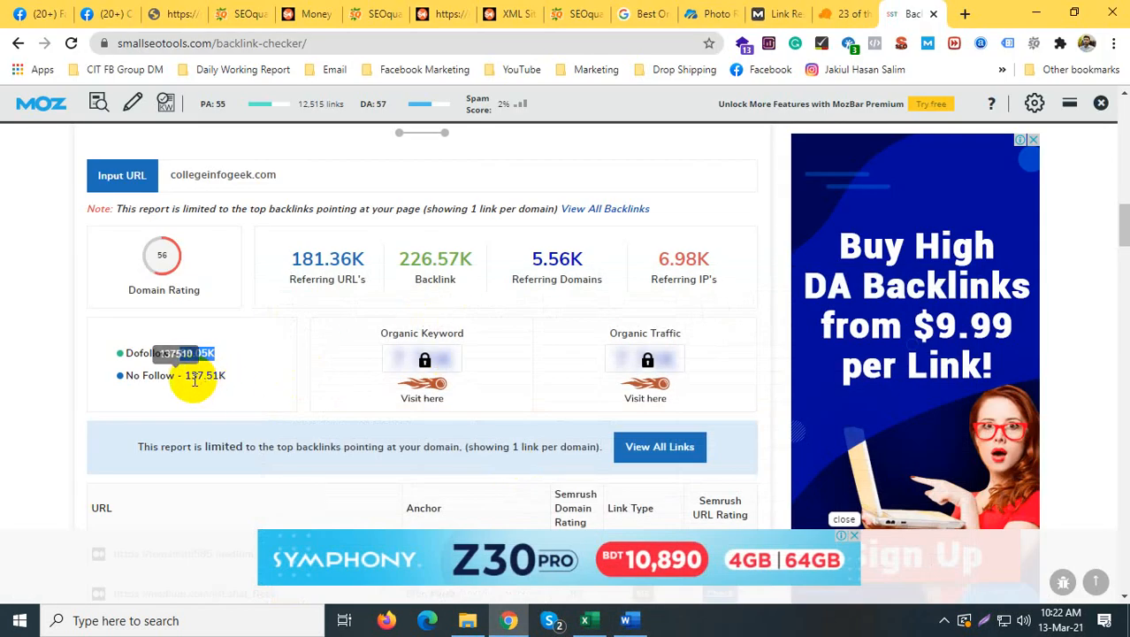
left_click_drag(187, 375, 224, 375)
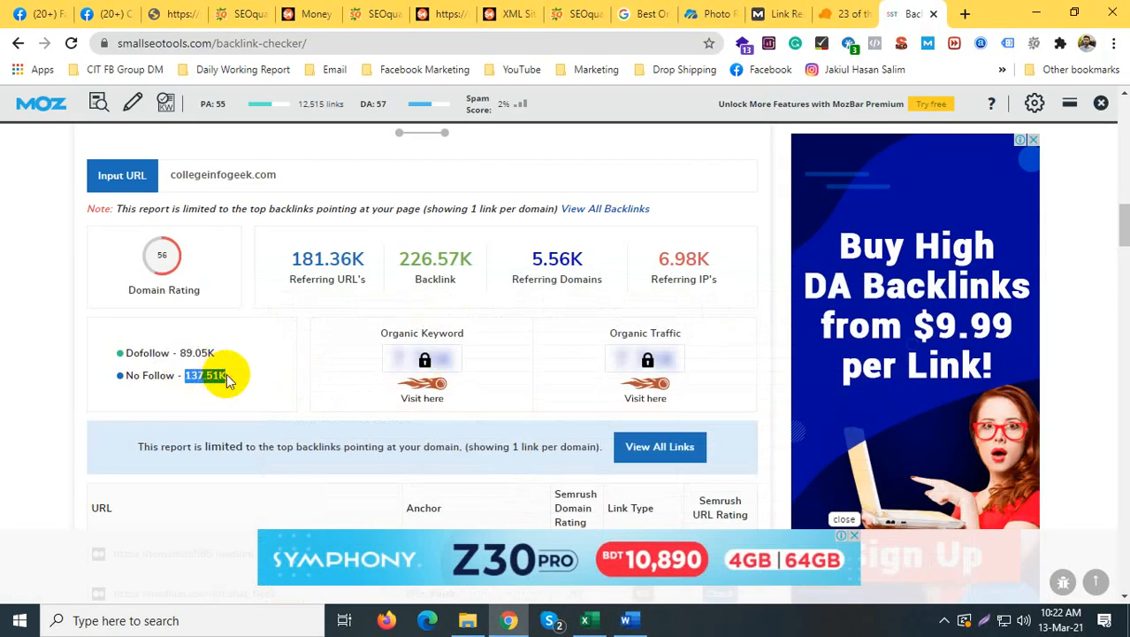
right_click(224, 376)
left_click(261, 387)
left_click(585, 620)
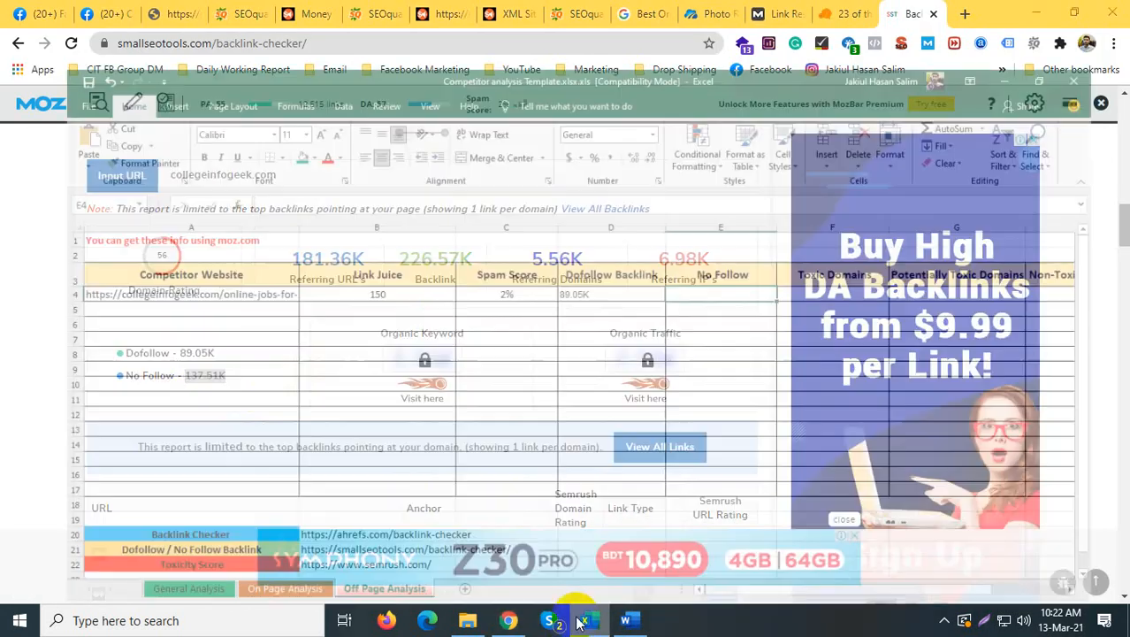
right_click(676, 248)
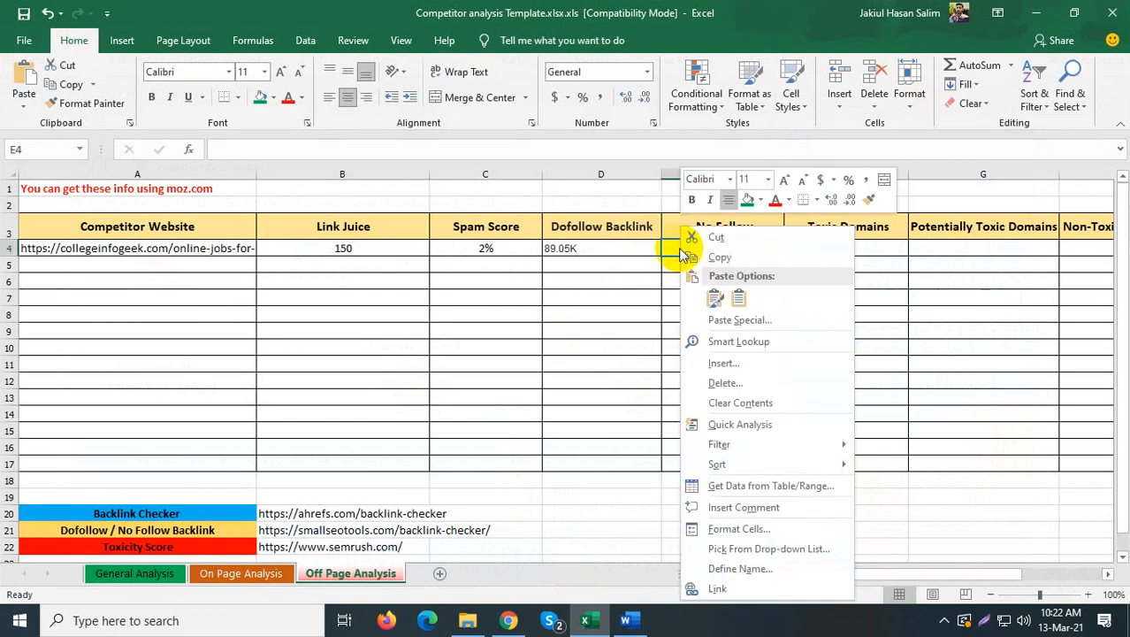
left_click(695, 295)
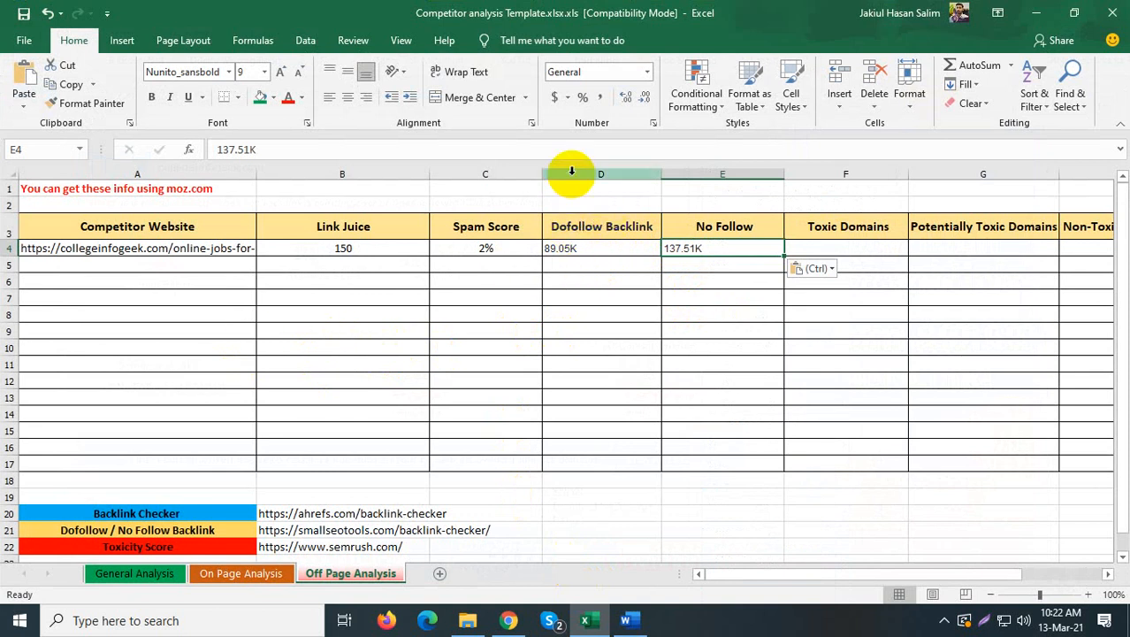
Step: Center the contents of the Dofollow Backlink and No Follow columns
left_click_drag(586, 174, 680, 192)
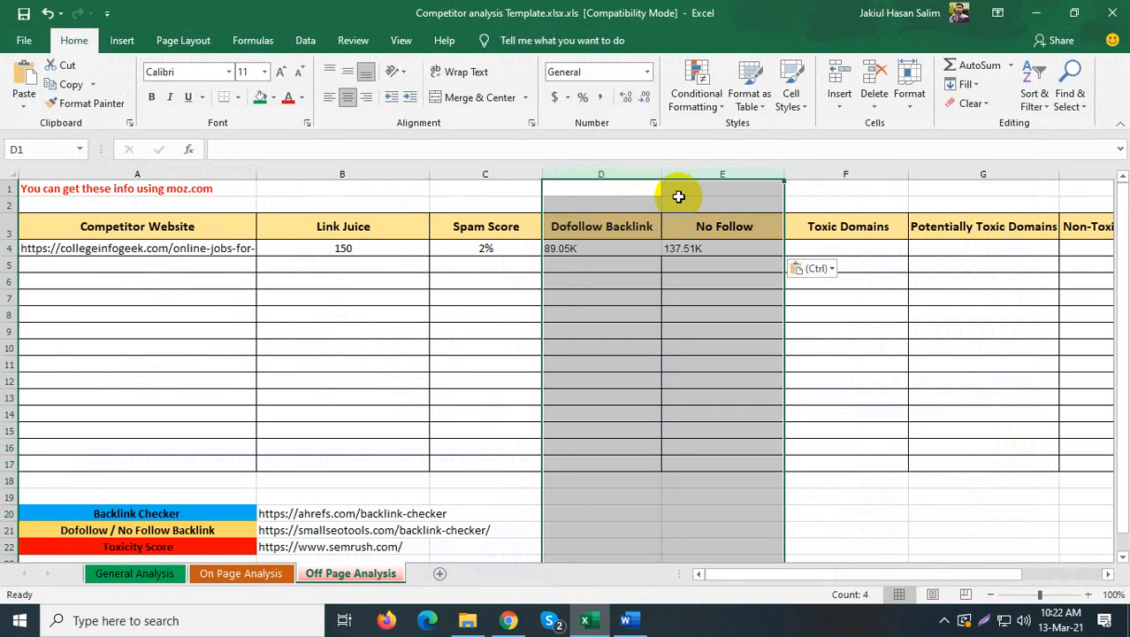
left_click(350, 99)
left_click(347, 99)
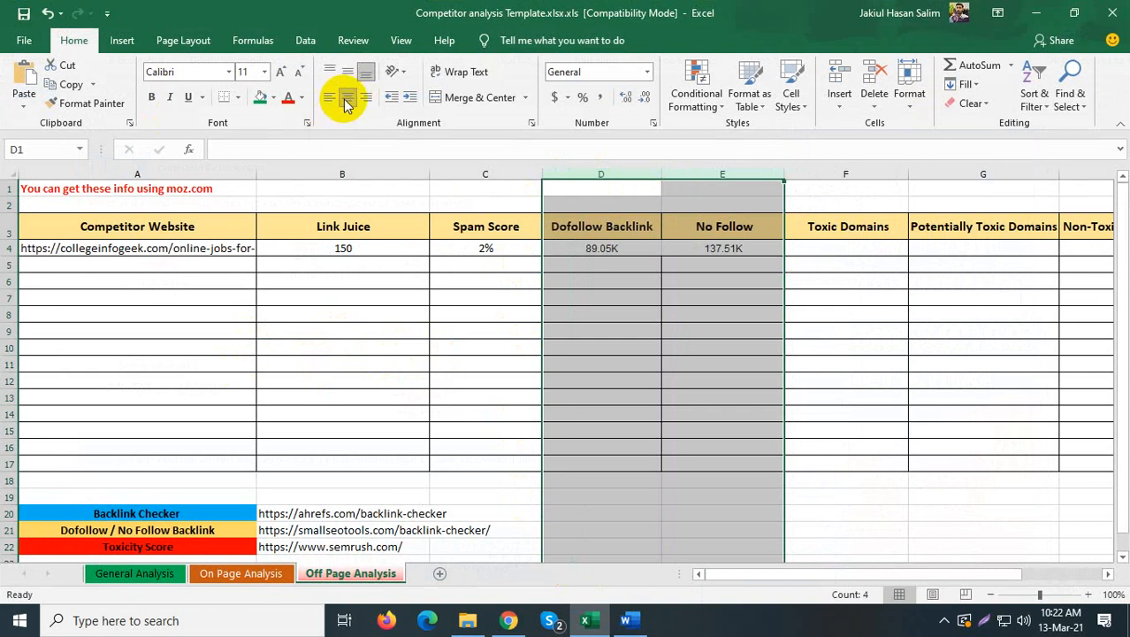
left_click(816, 347)
left_click(817, 229)
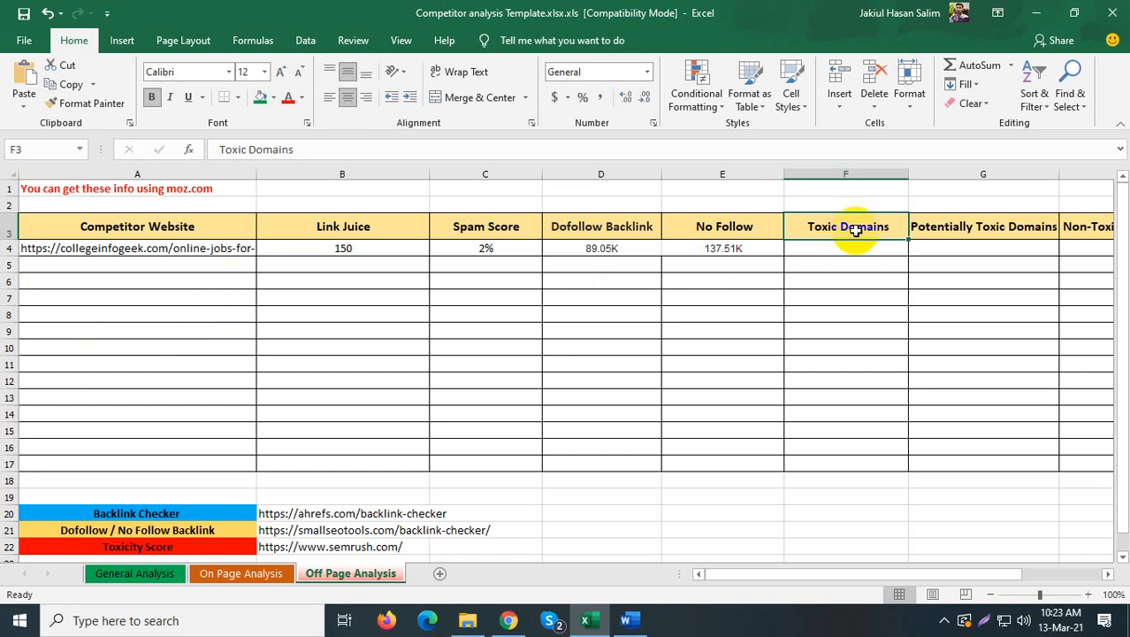
scroll(536, 368, "down", 1)
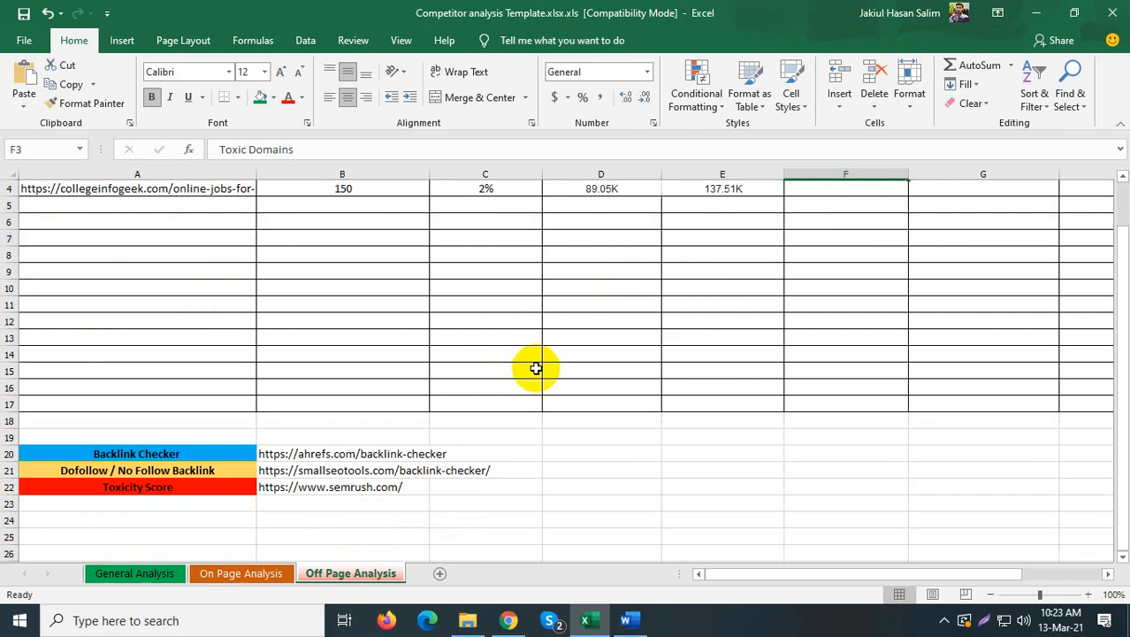
left_click(346, 489)
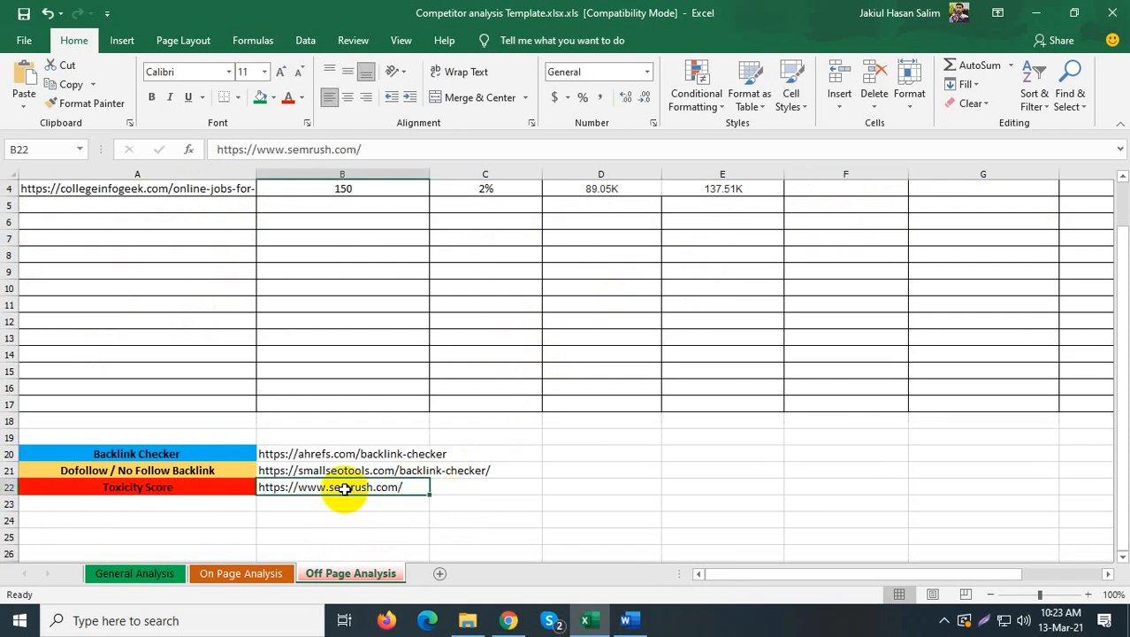
right_click(347, 489)
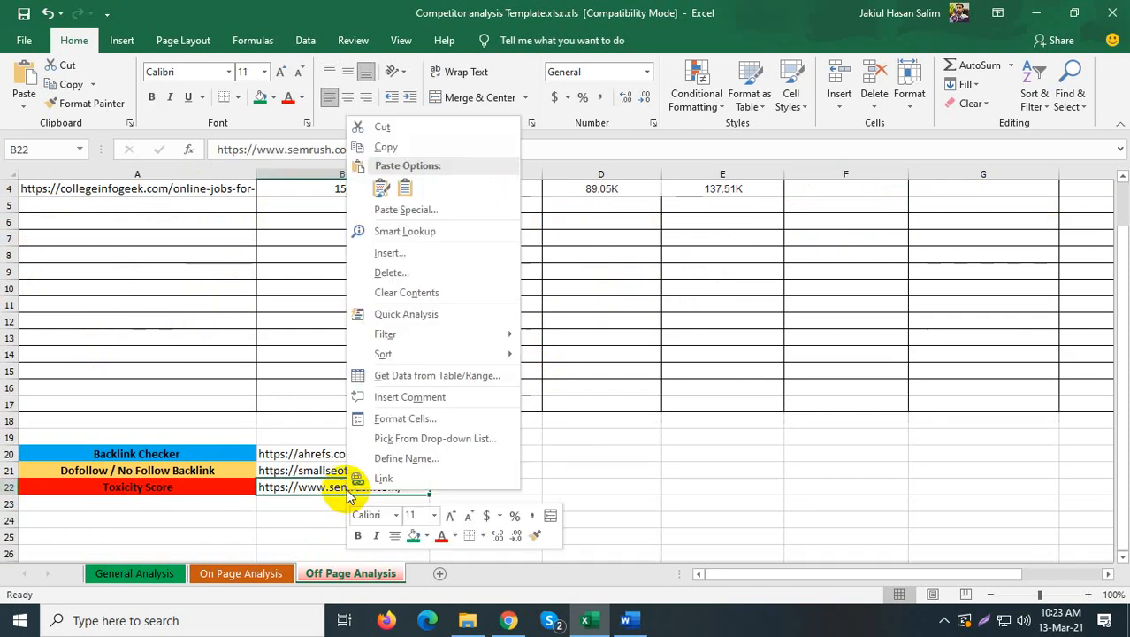
left_click(382, 147)
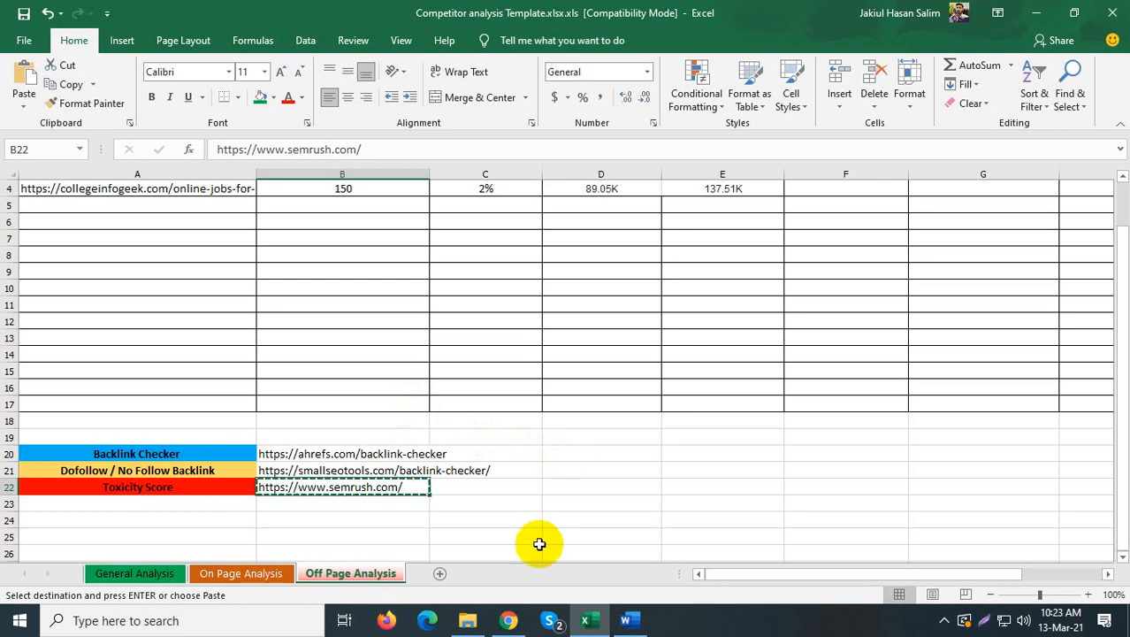
left_click(508, 620)
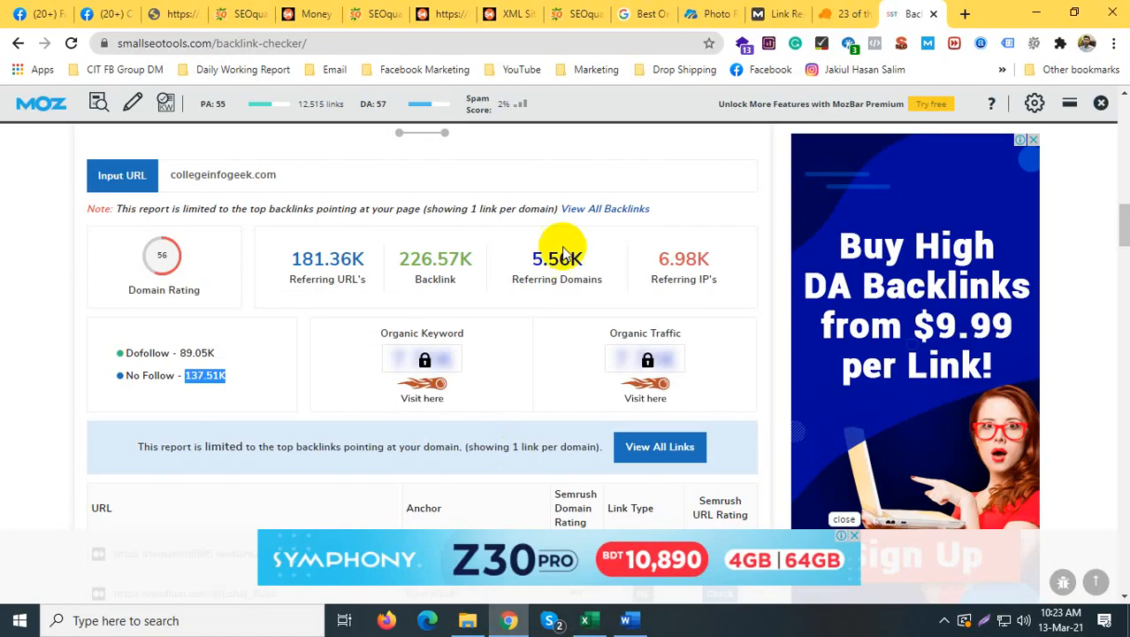
left_click(965, 13)
right_click(652, 42)
left_click(664, 175)
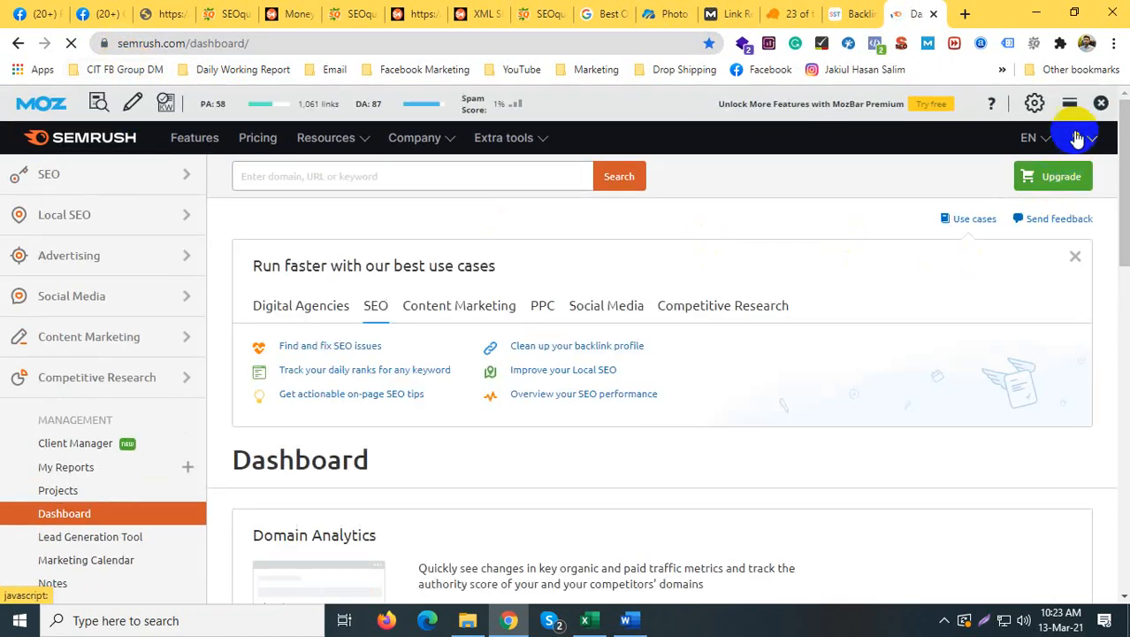
left_click(1076, 139)
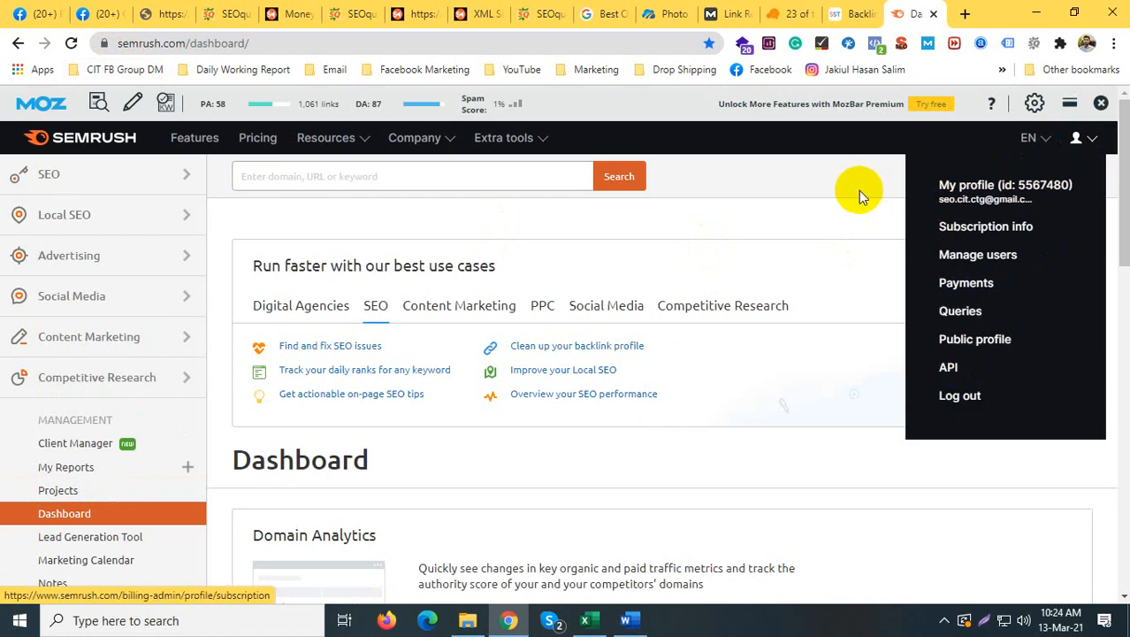
left_click(816, 171)
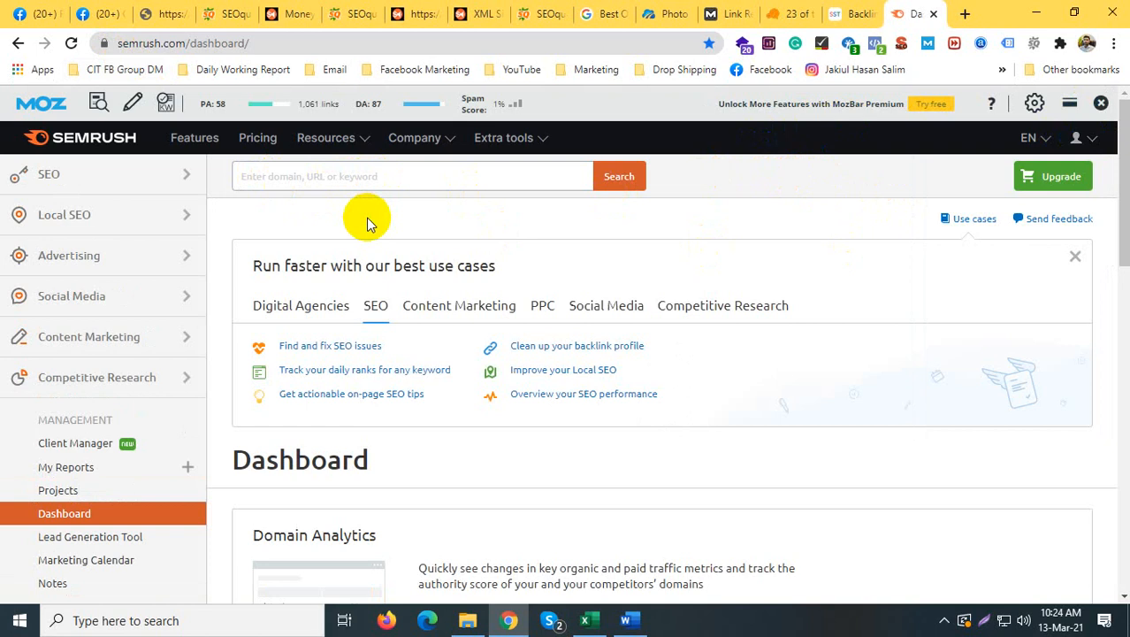
Step: Copy the competitor article's URL from cell A4 in Excel and run a Semrush search for it in Chrome
left_click(273, 180)
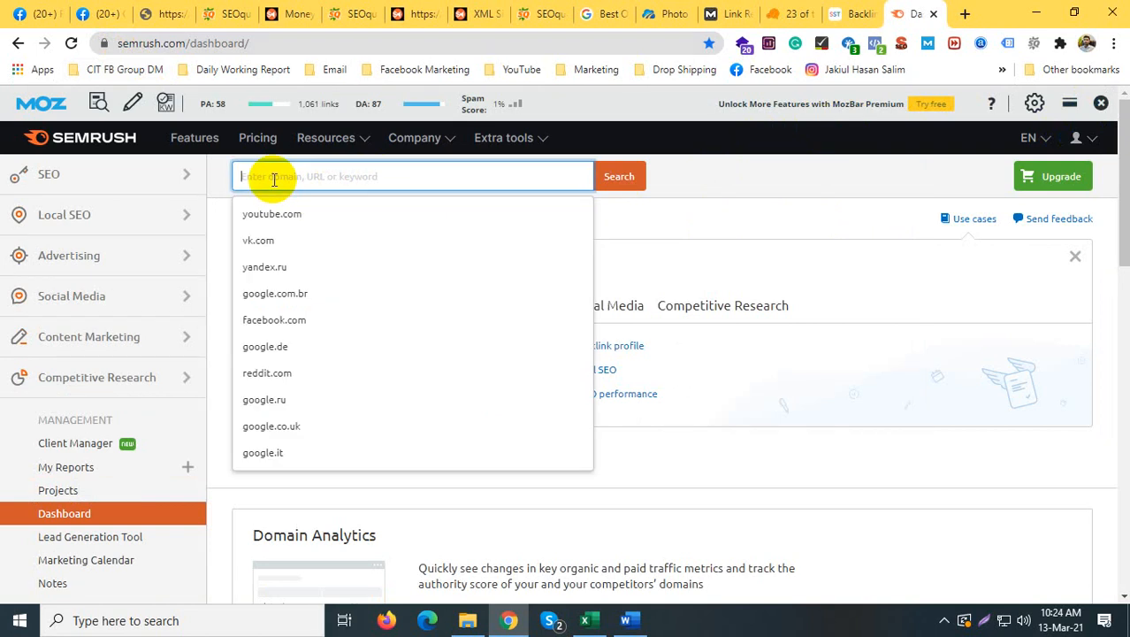
left_click(587, 623)
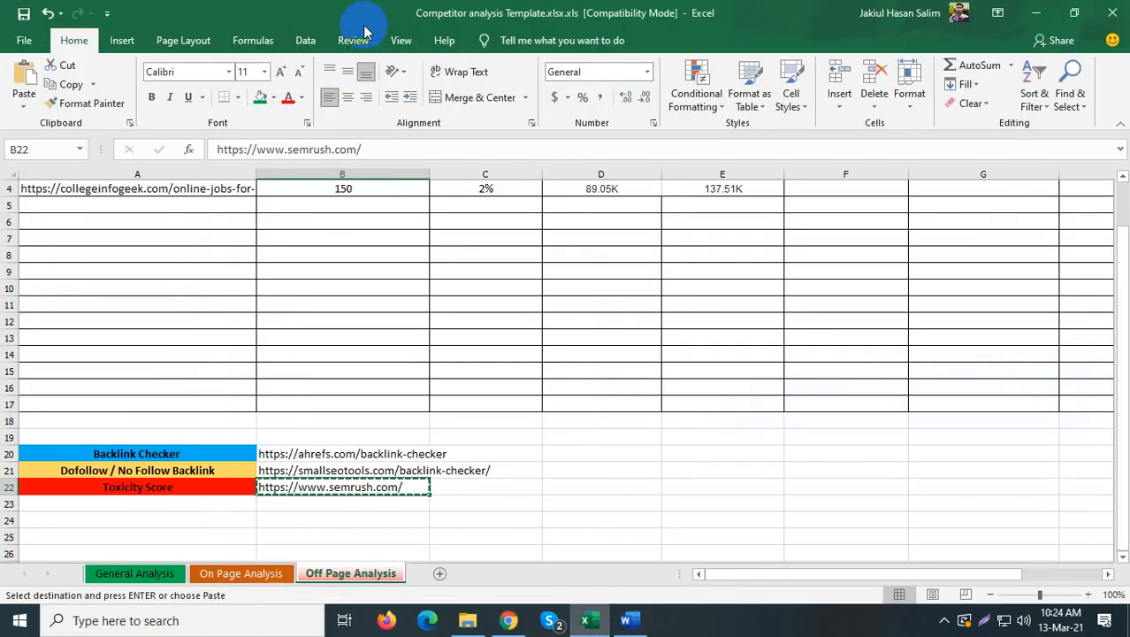
right_click(166, 188)
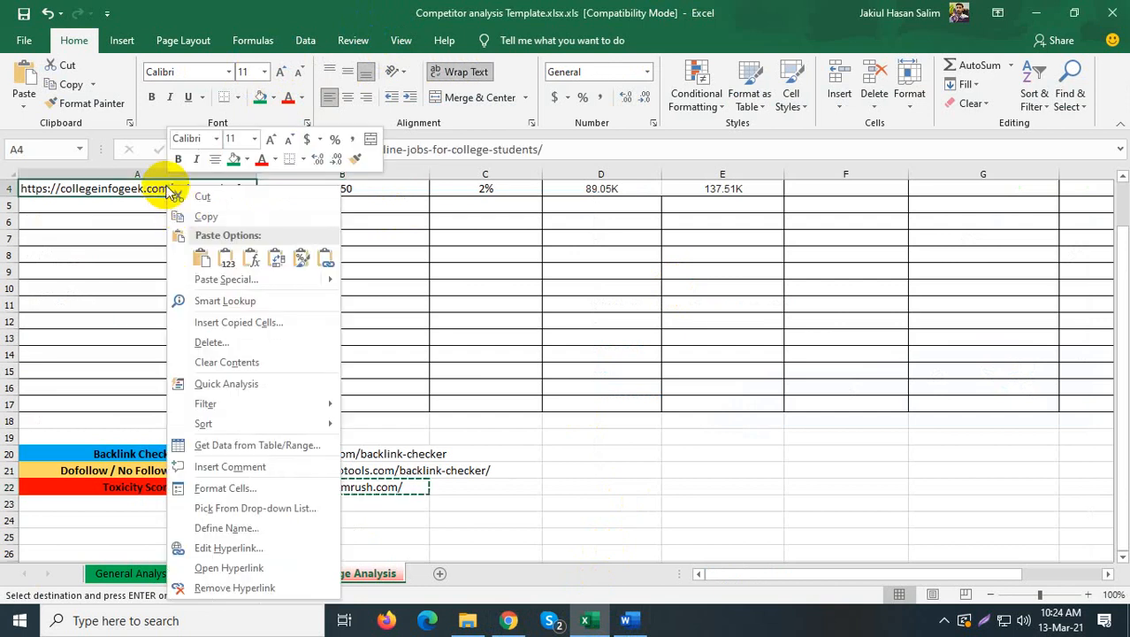
left_click(189, 214)
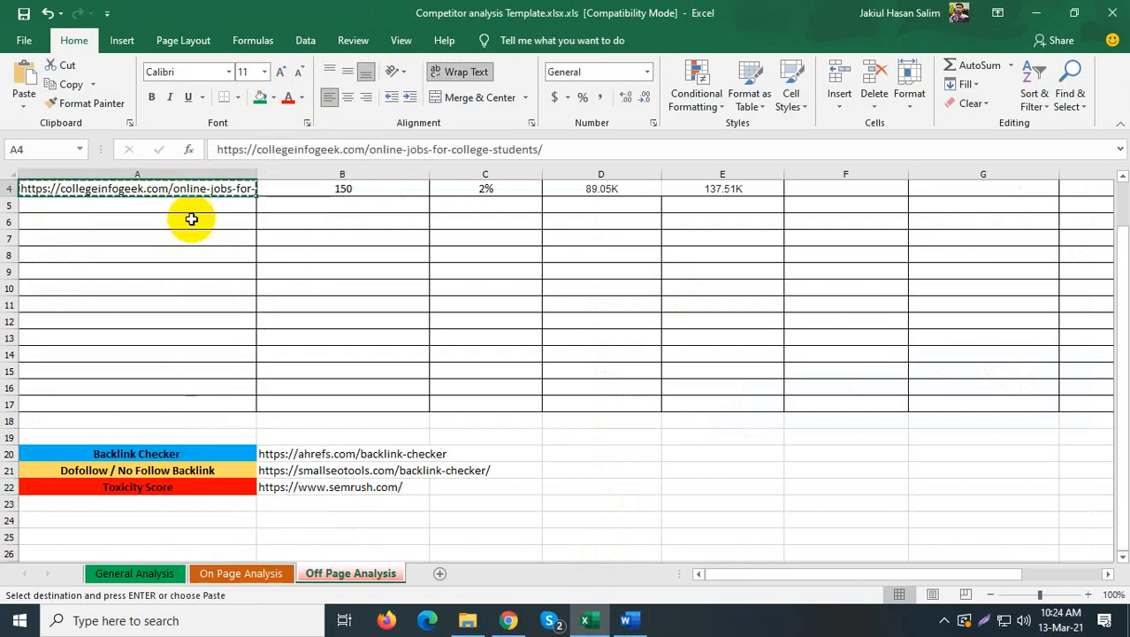
left_click(508, 617)
right_click(336, 176)
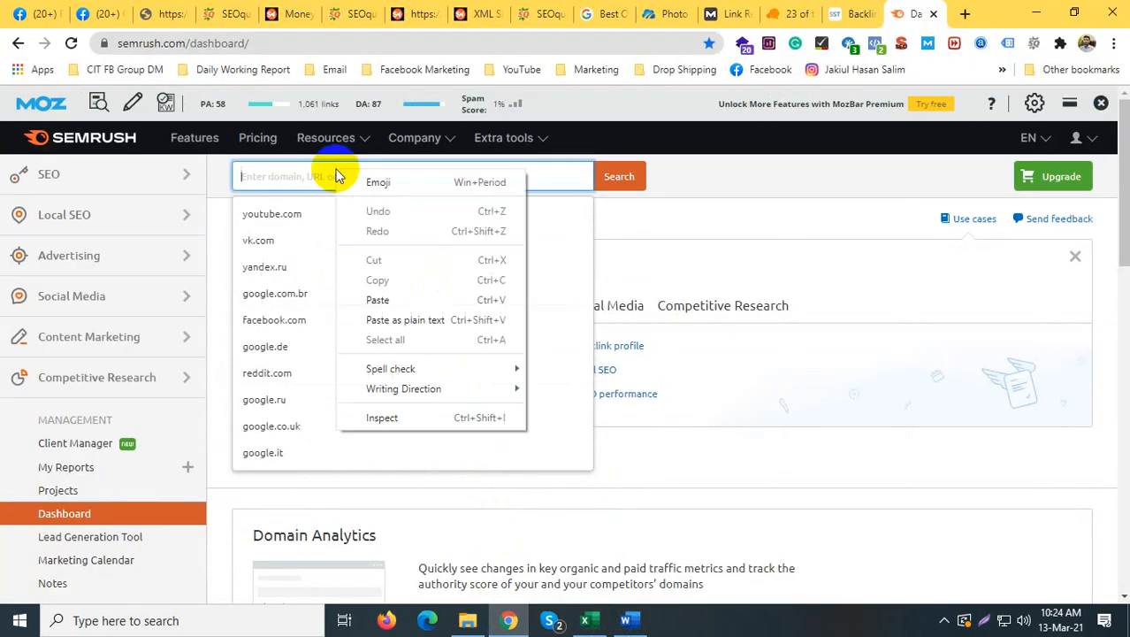
left_click(378, 299)
left_click(613, 177)
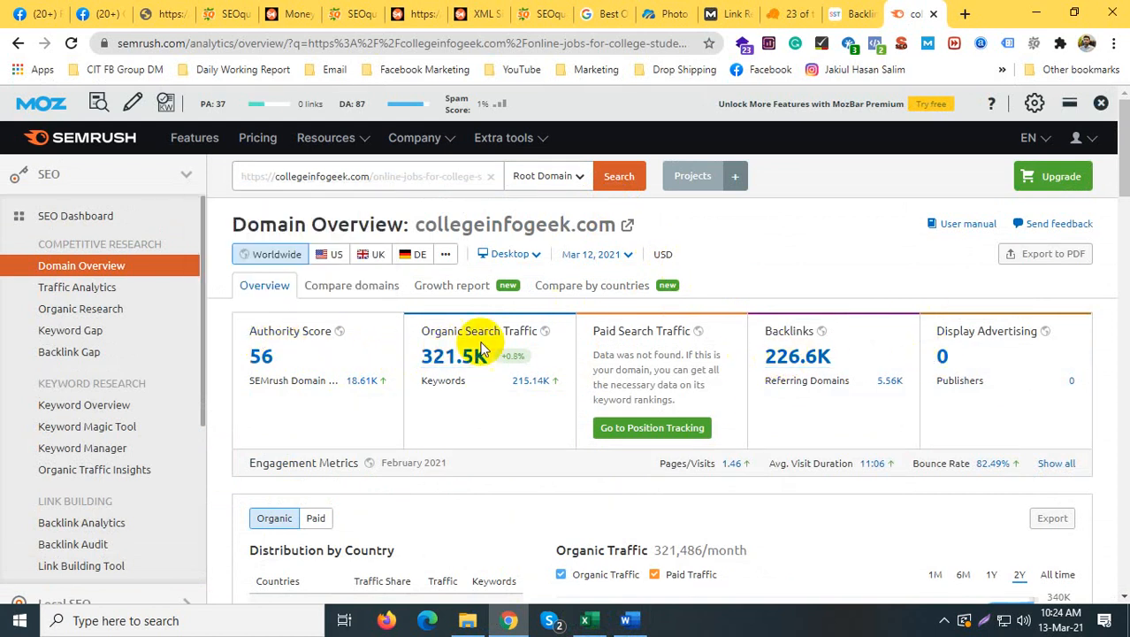
Step: Open Backlink Analytics for collegeinfogeek.com and examine its overview metrics, including the overall toxicity score
scroll(491, 369, "down", 2)
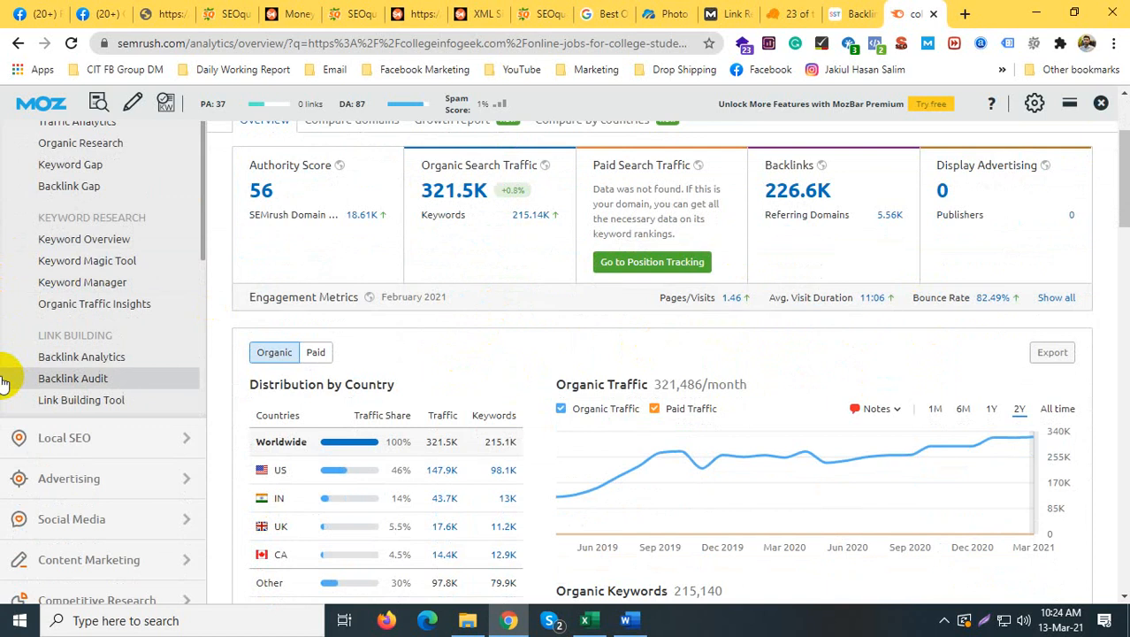
left_click(101, 356)
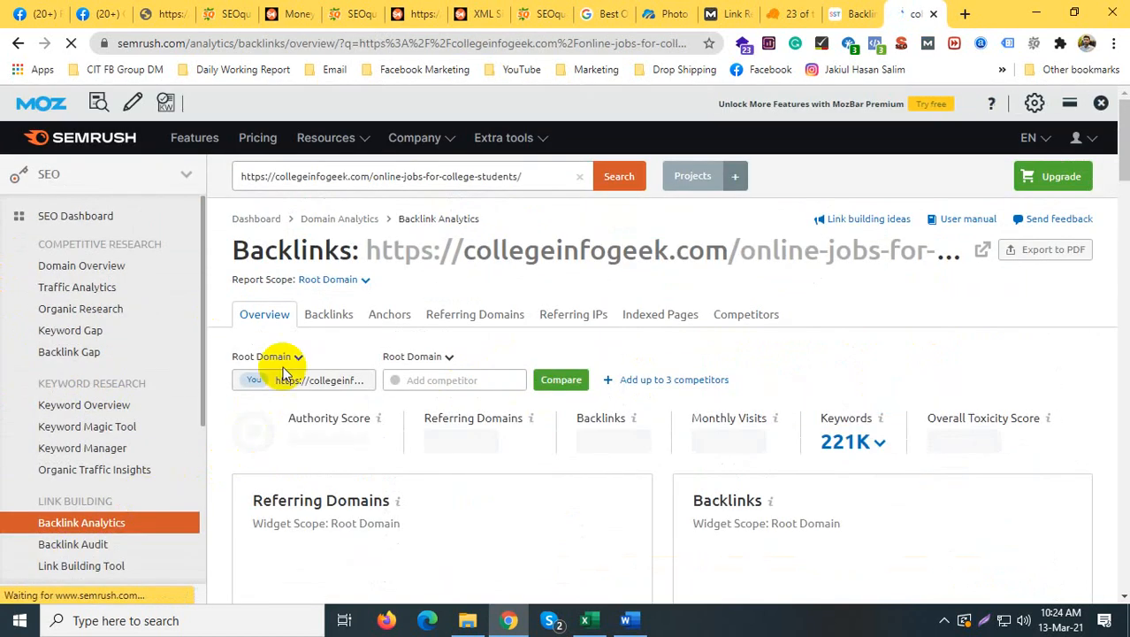
scroll(314, 341, "down", 1)
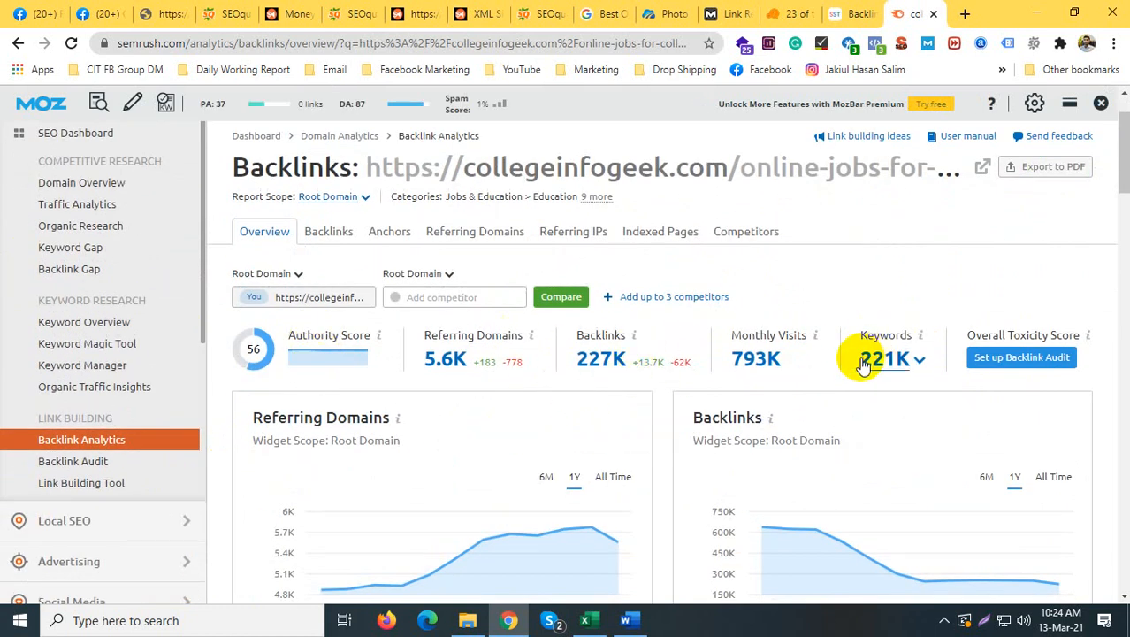
Step: Open the Backlink Audit tool and review its project list and the options for adding a project
left_click(62, 463)
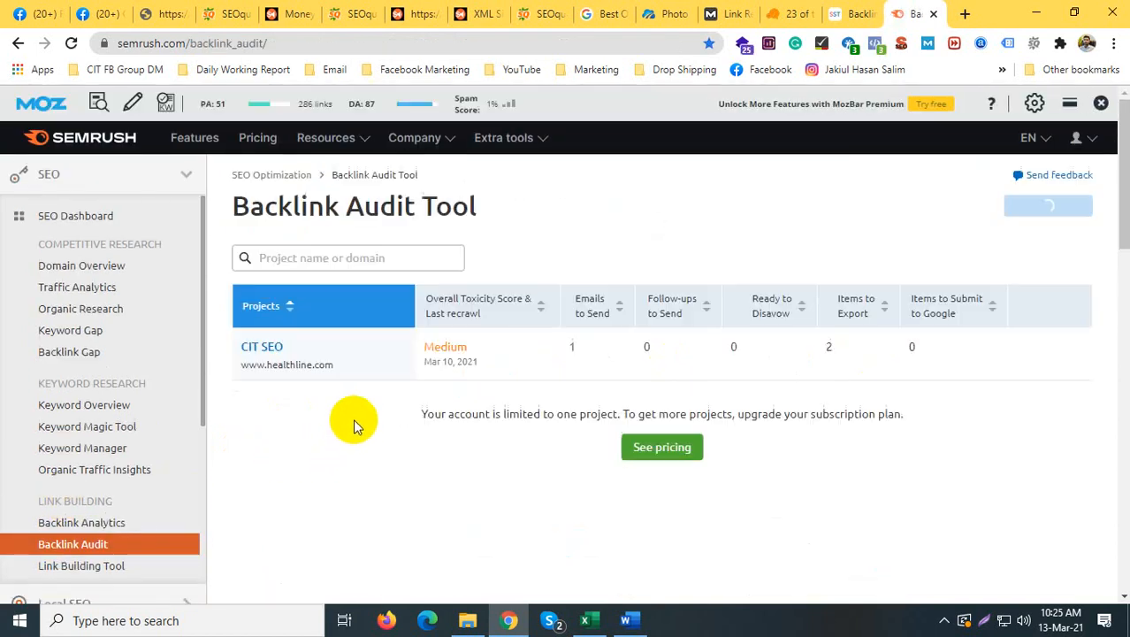
scroll(349, 402, "down", 4)
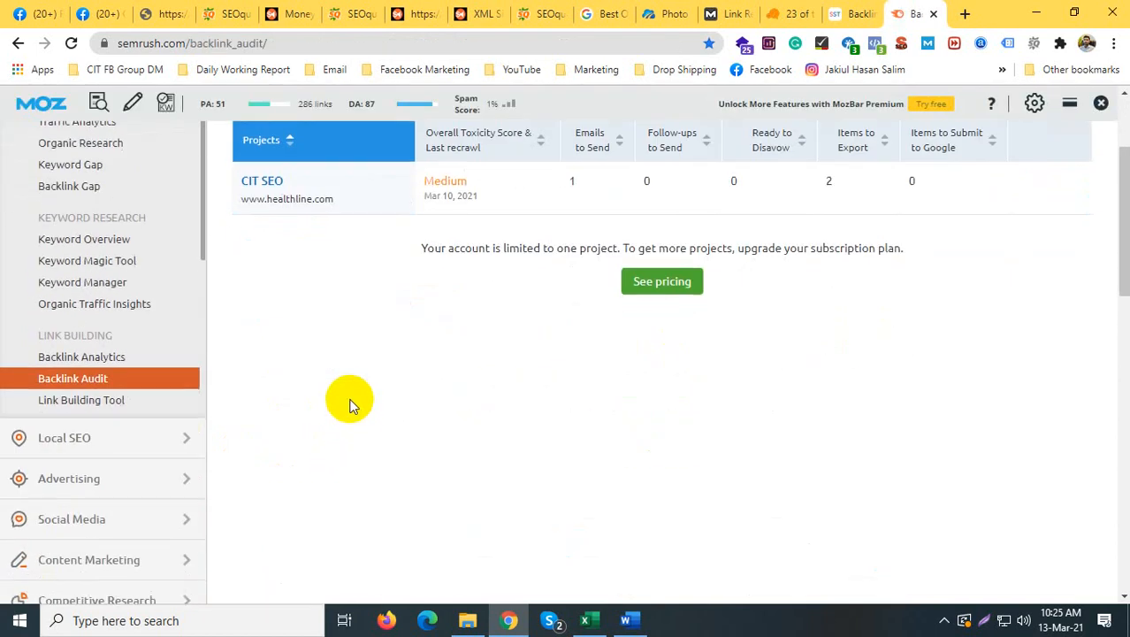
scroll(349, 403, "down", 1)
scroll(358, 403, "up", 4)
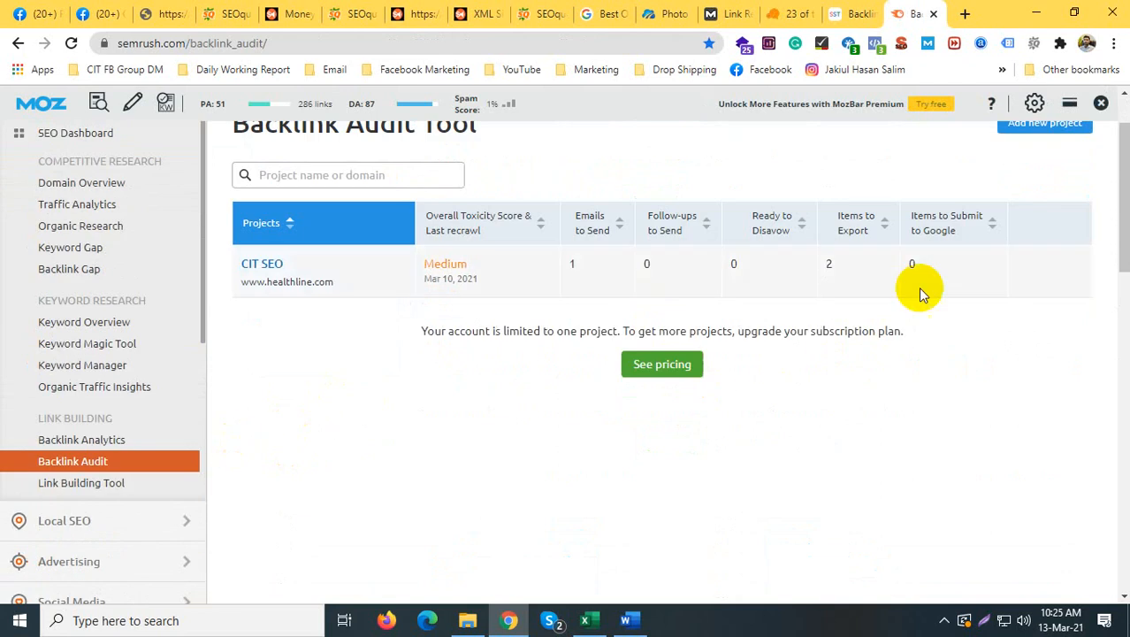
Step: Try to add a new project to the Backlink Audit tool
scroll(911, 310, "up", 1)
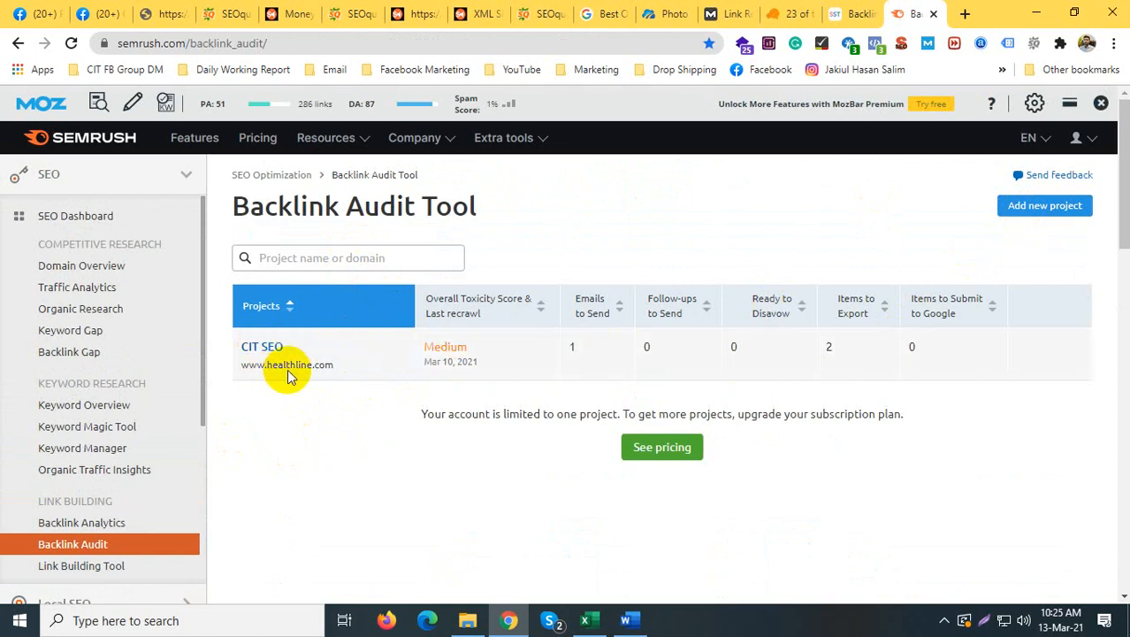
left_click(1048, 218)
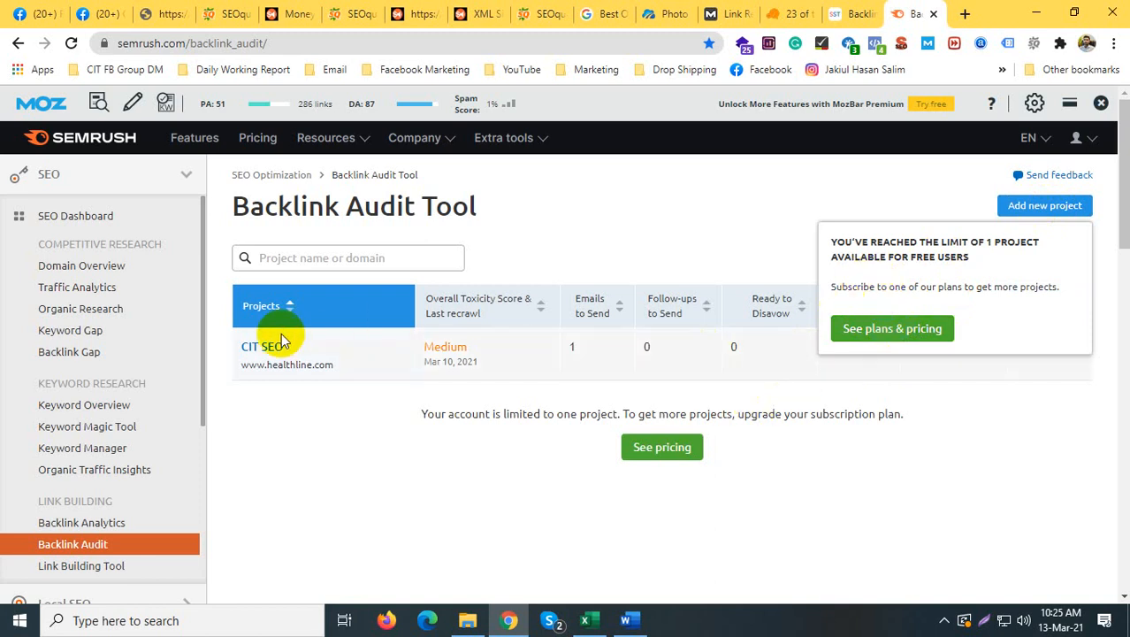
left_click(396, 454)
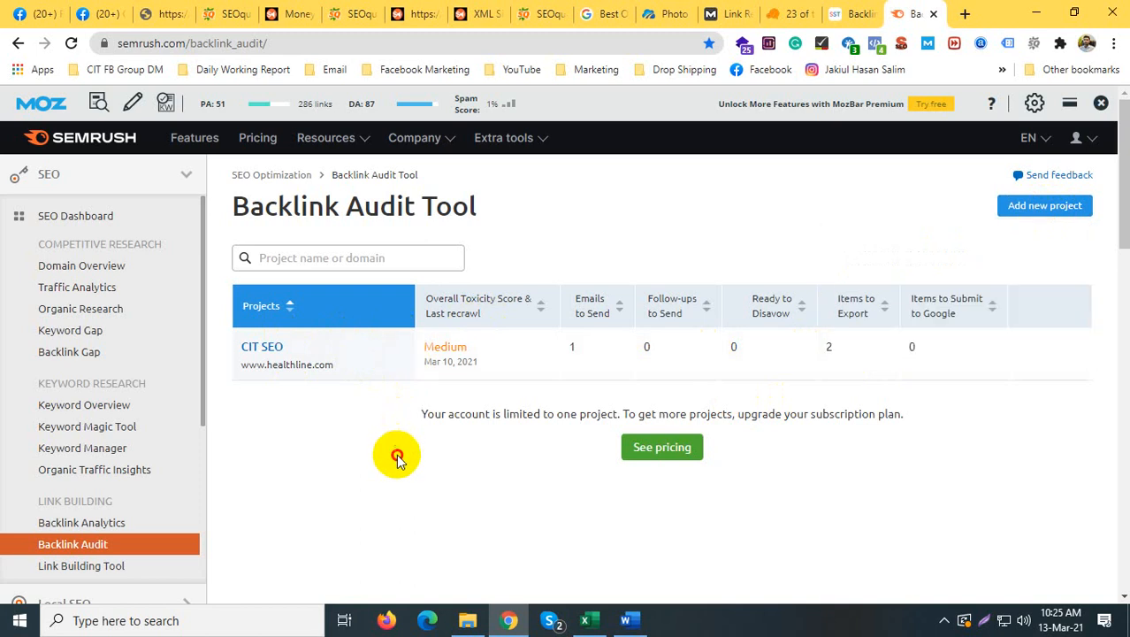
Step: Open the CIT SEO project's backlink audit and copy its toxic domains figure, 122, into Toxic Domains cell F4 in Excel
left_click(251, 348)
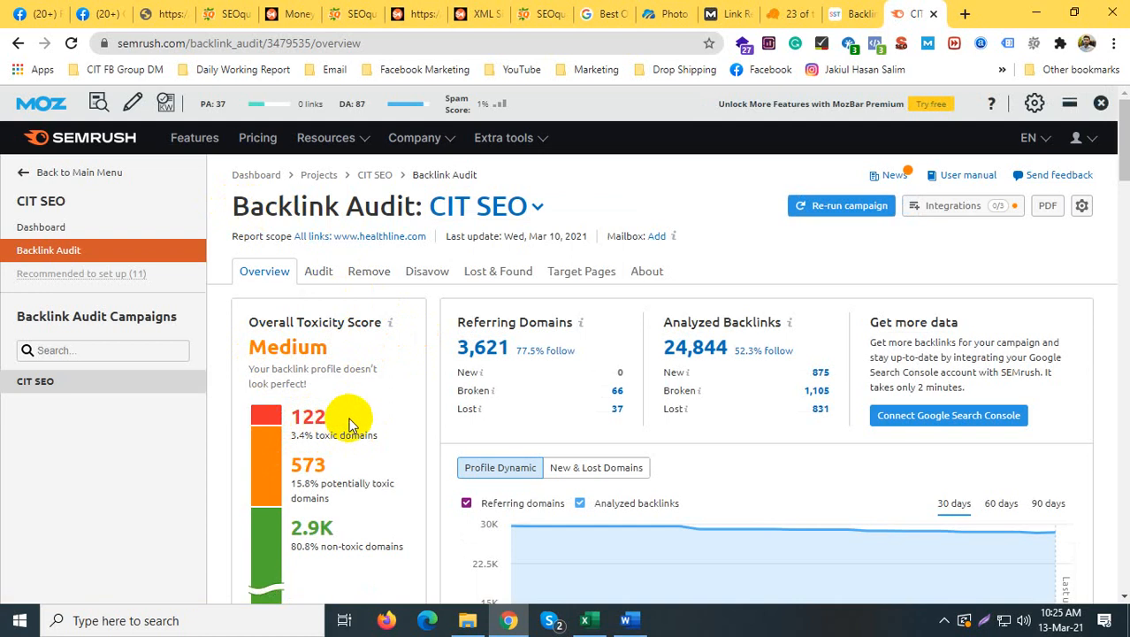
left_click(297, 482)
left_click_drag(337, 414, 300, 412)
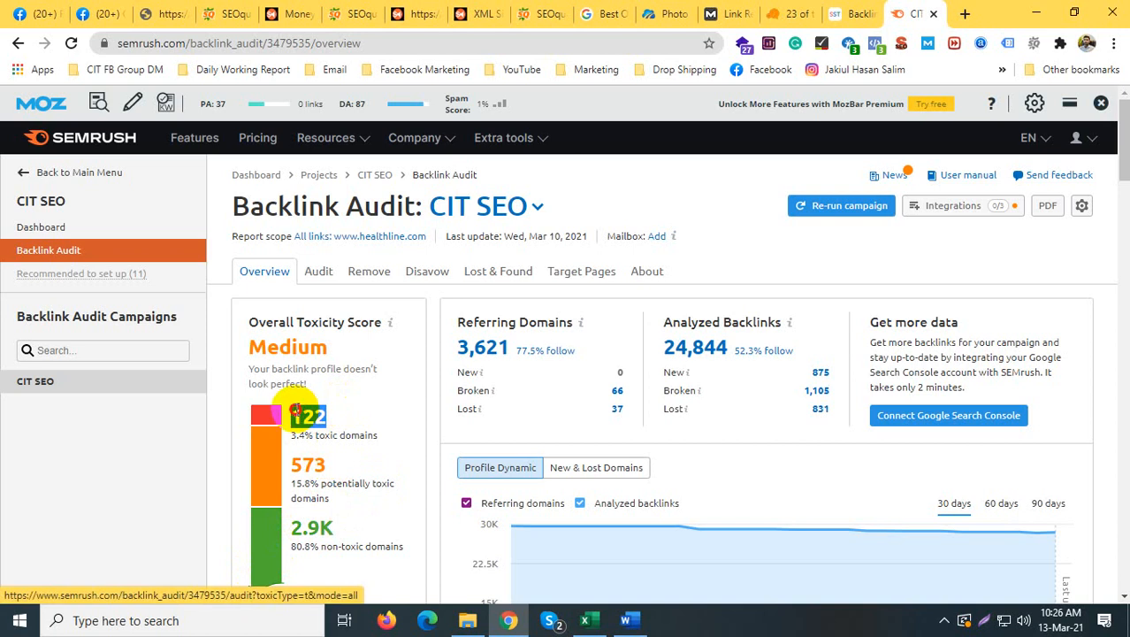
right_click(297, 412)
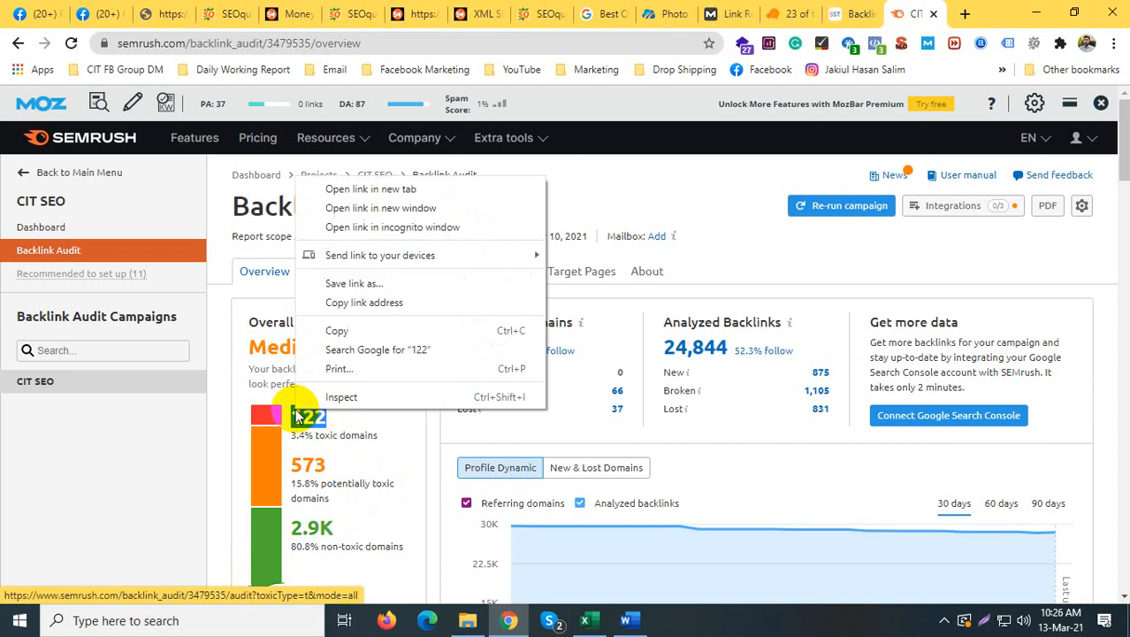
left_click(337, 331)
left_click(586, 619)
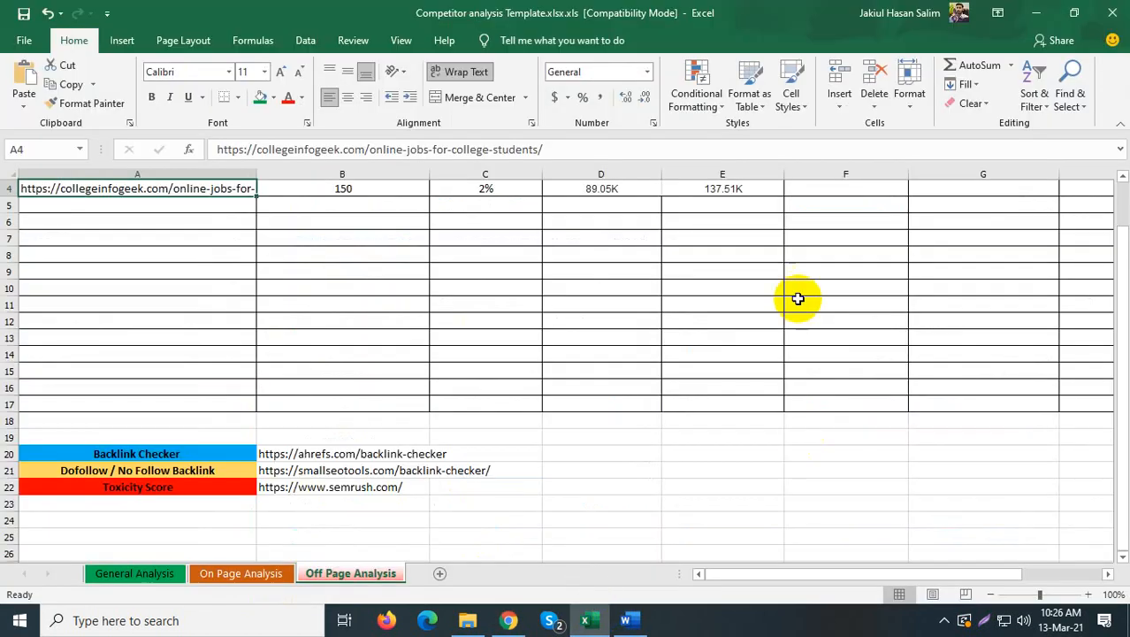
scroll(606, 274, "up", 1)
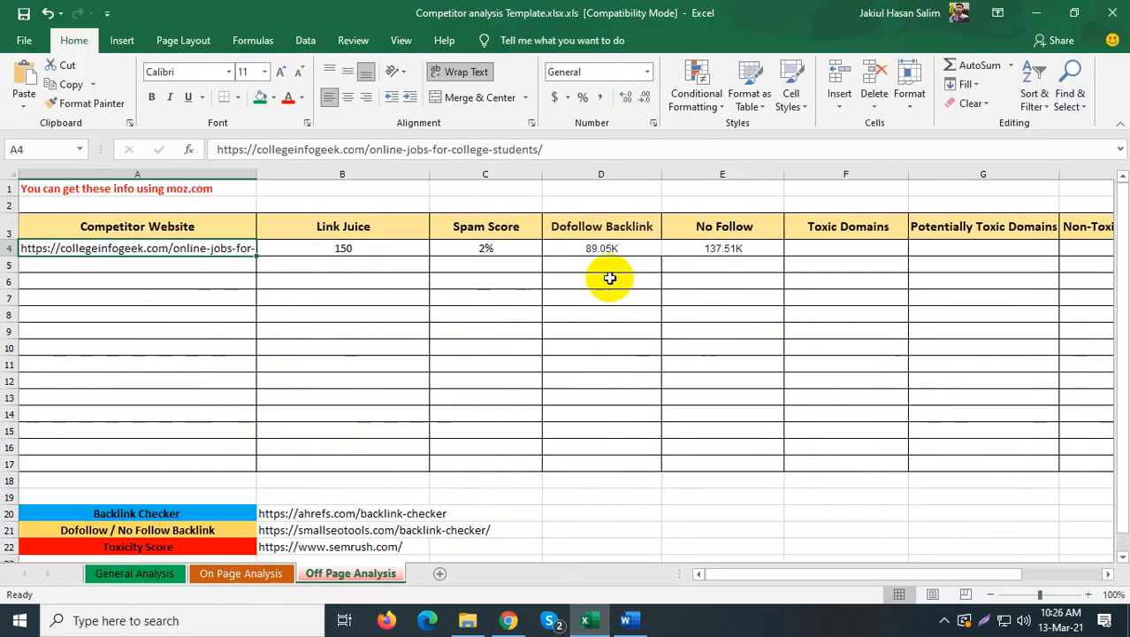
right_click(826, 250)
left_click(867, 299)
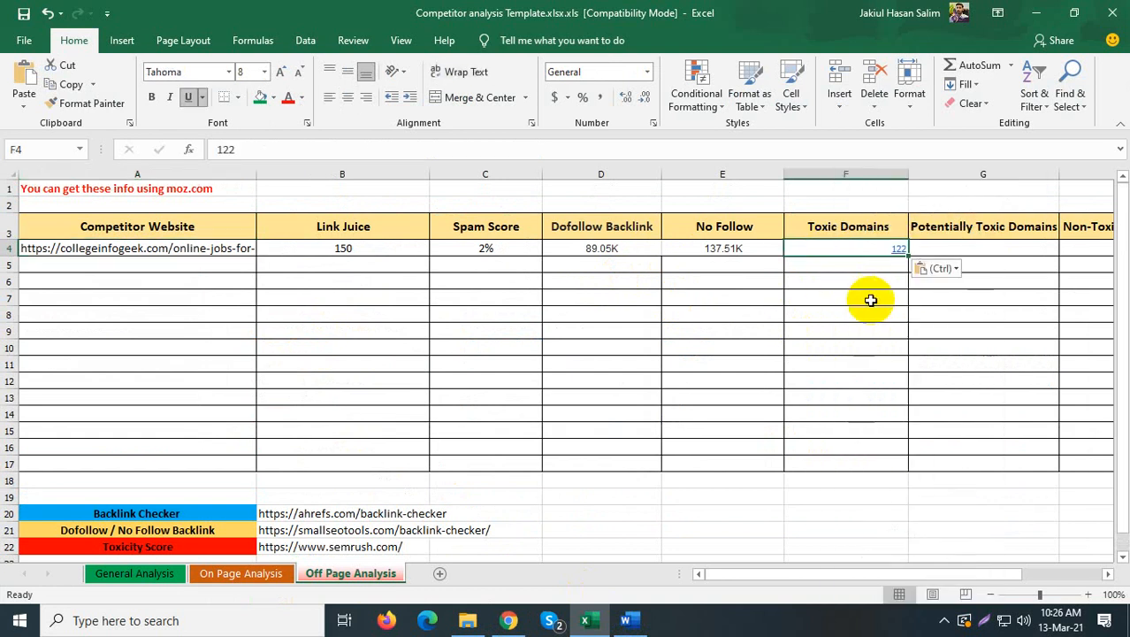
Step: Copy the potentially toxic domains figure, 573, from the Semrush audit into Potentially Toxic Domains cell G4 in Excel
left_click(981, 247)
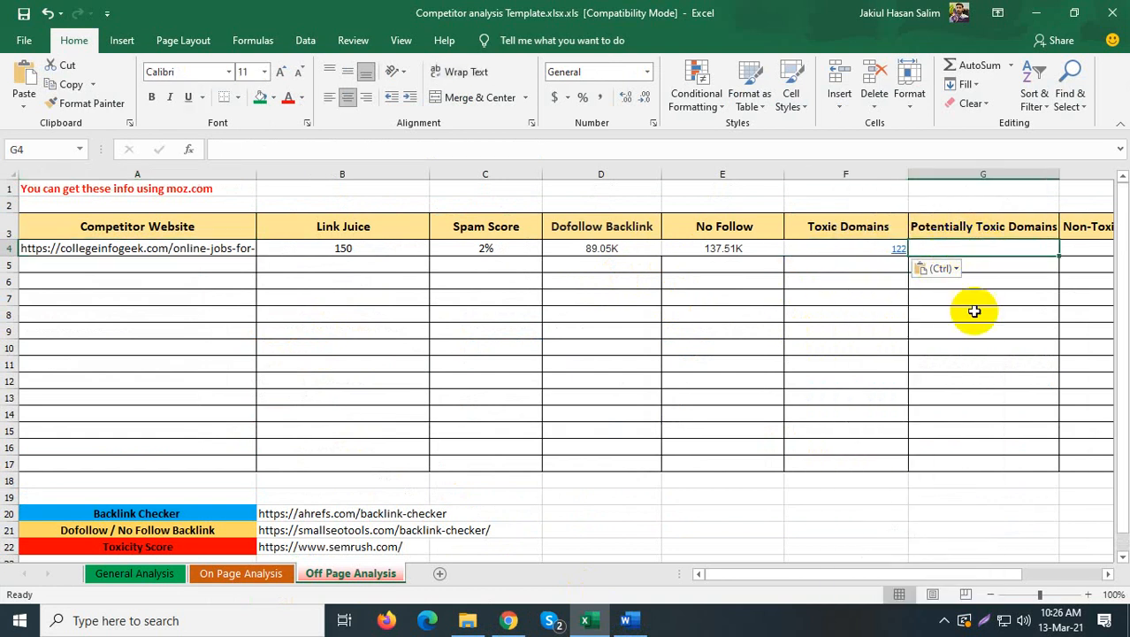
left_click_drag(923, 588, 752, 575)
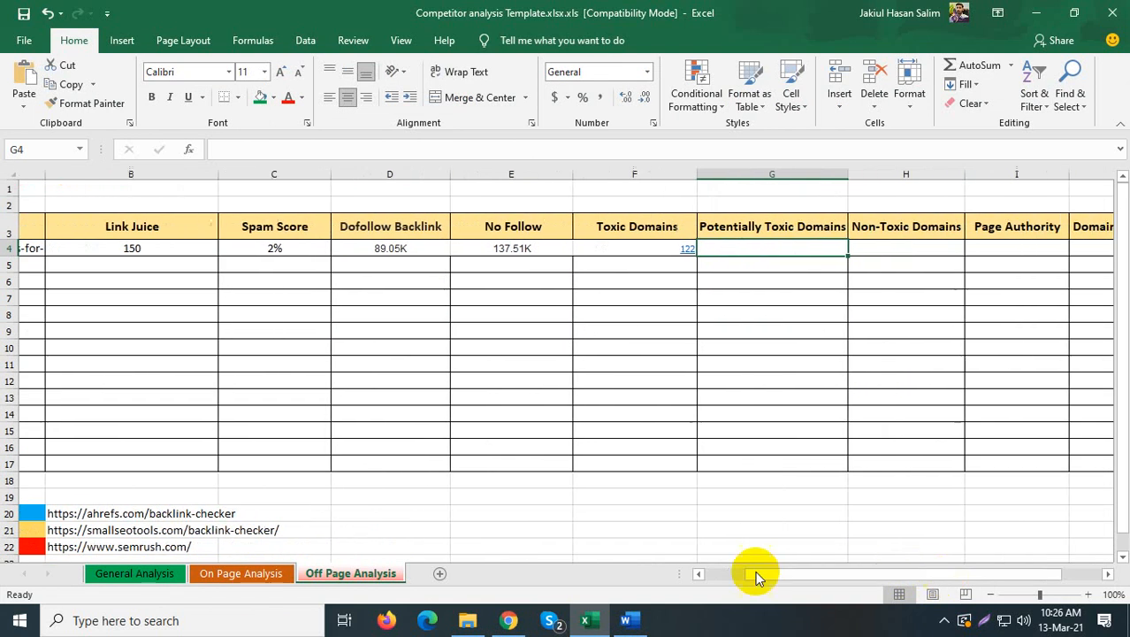
left_click(510, 620)
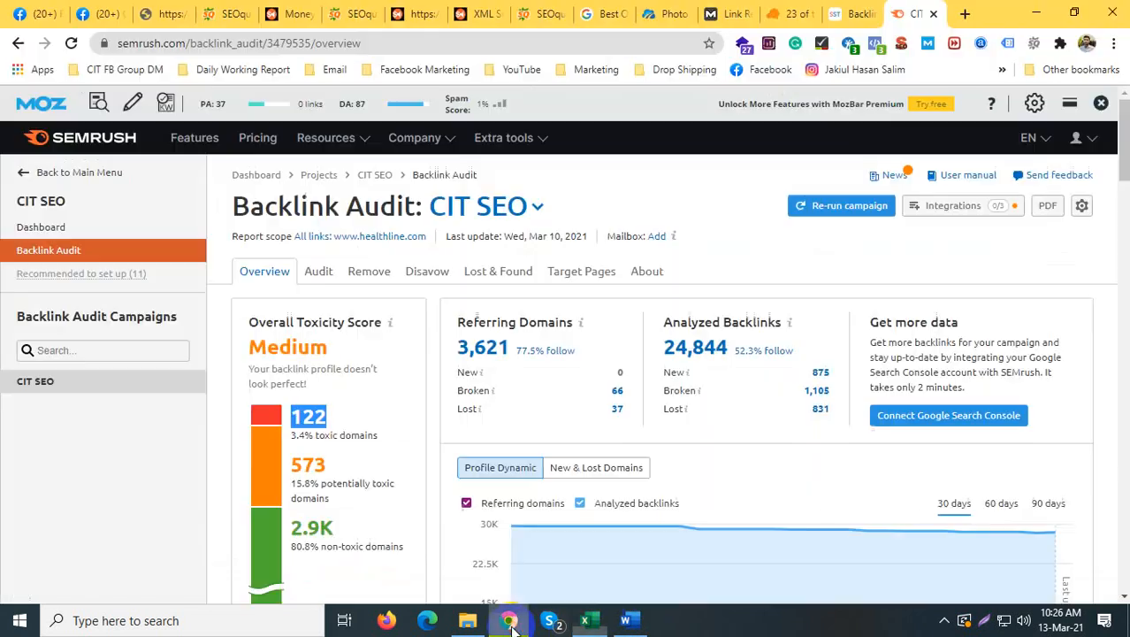
left_click_drag(332, 464, 294, 464)
right_click(295, 472)
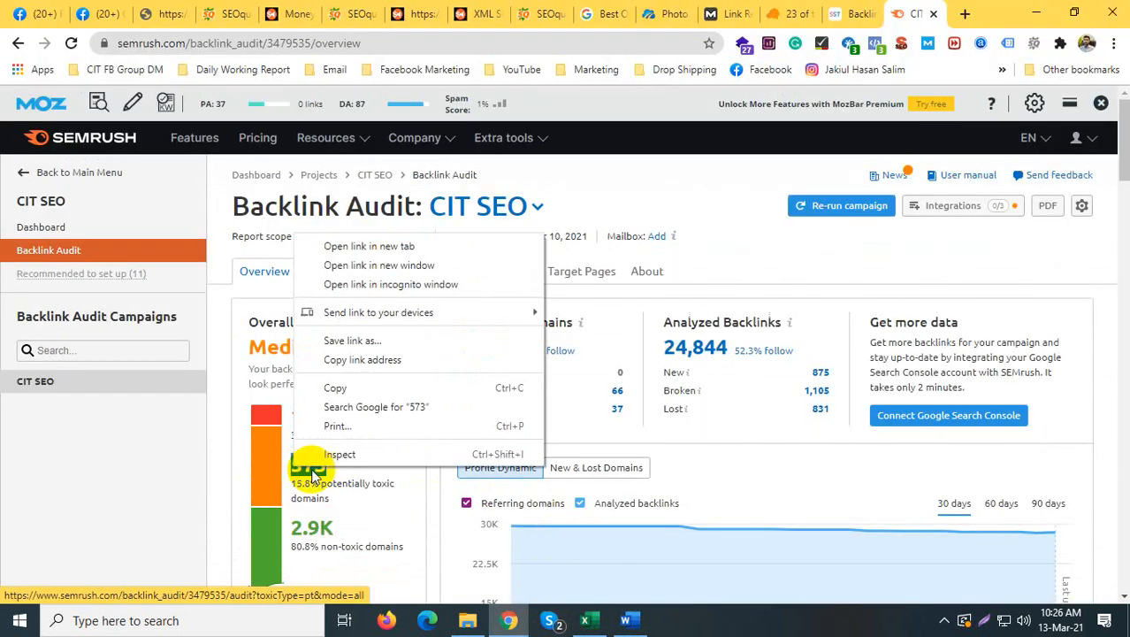
left_click(332, 388)
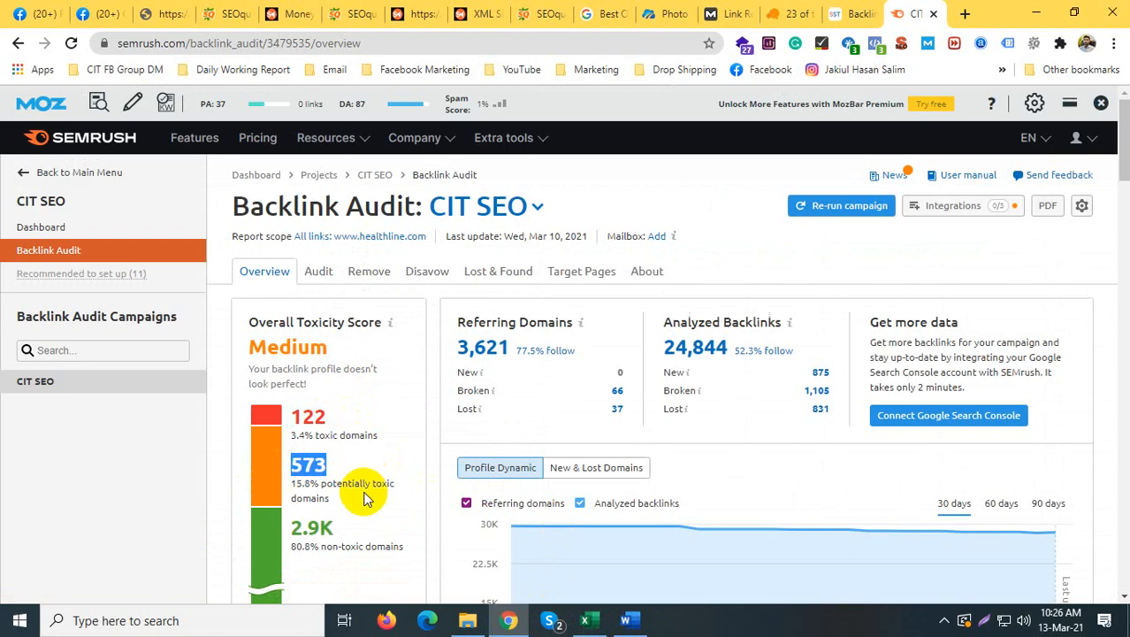
left_click(593, 619)
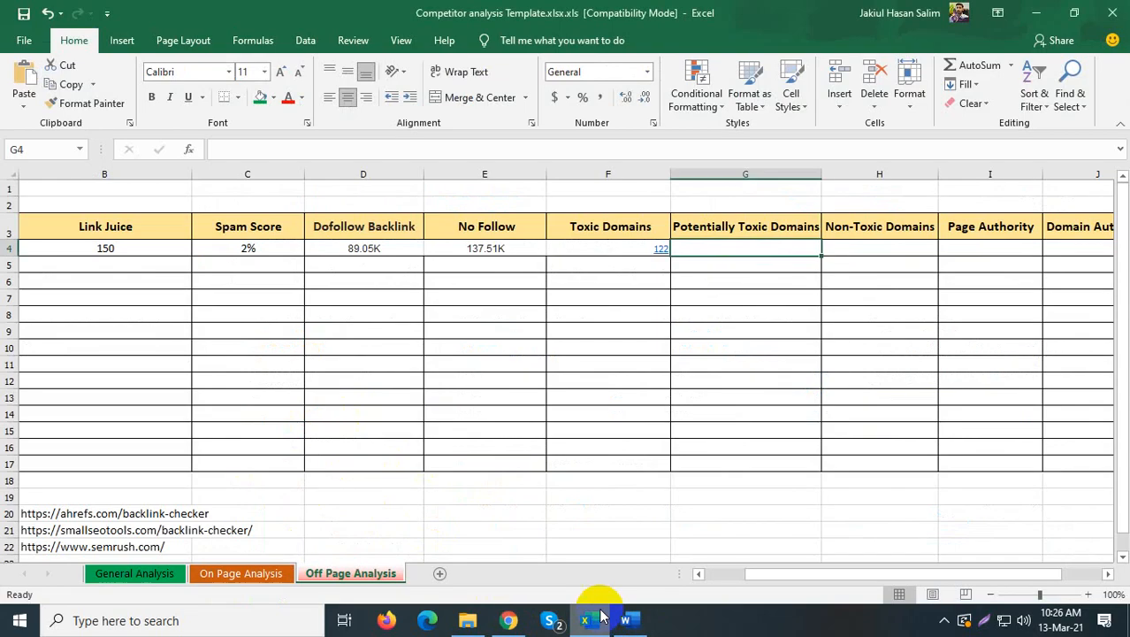
right_click(865, 247)
left_click(899, 297)
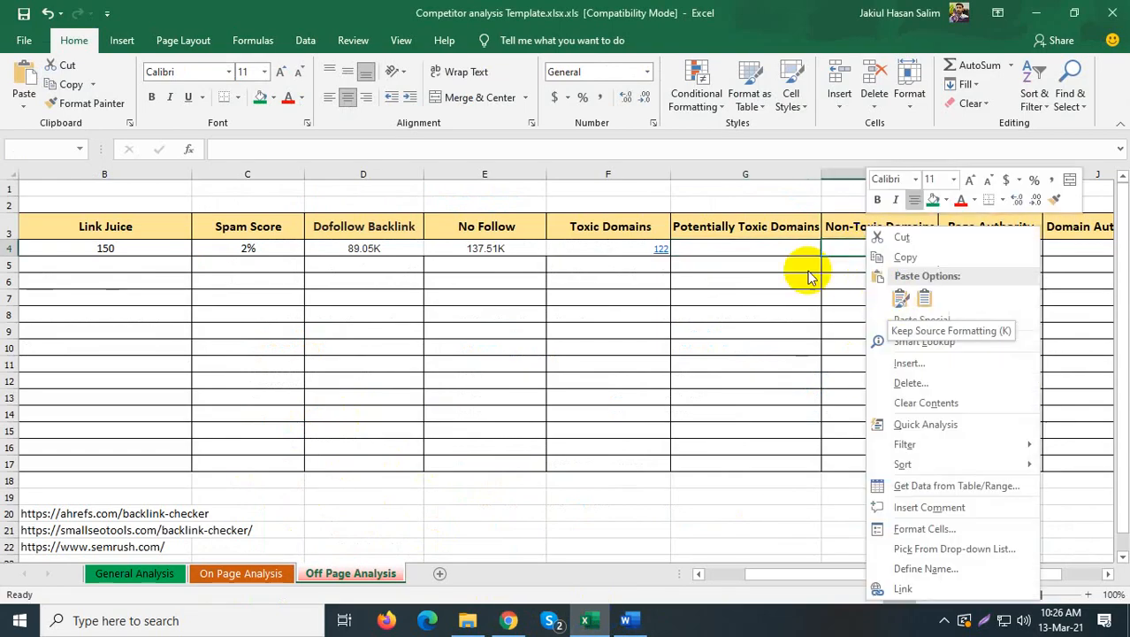
right_click(745, 246)
left_click(772, 299)
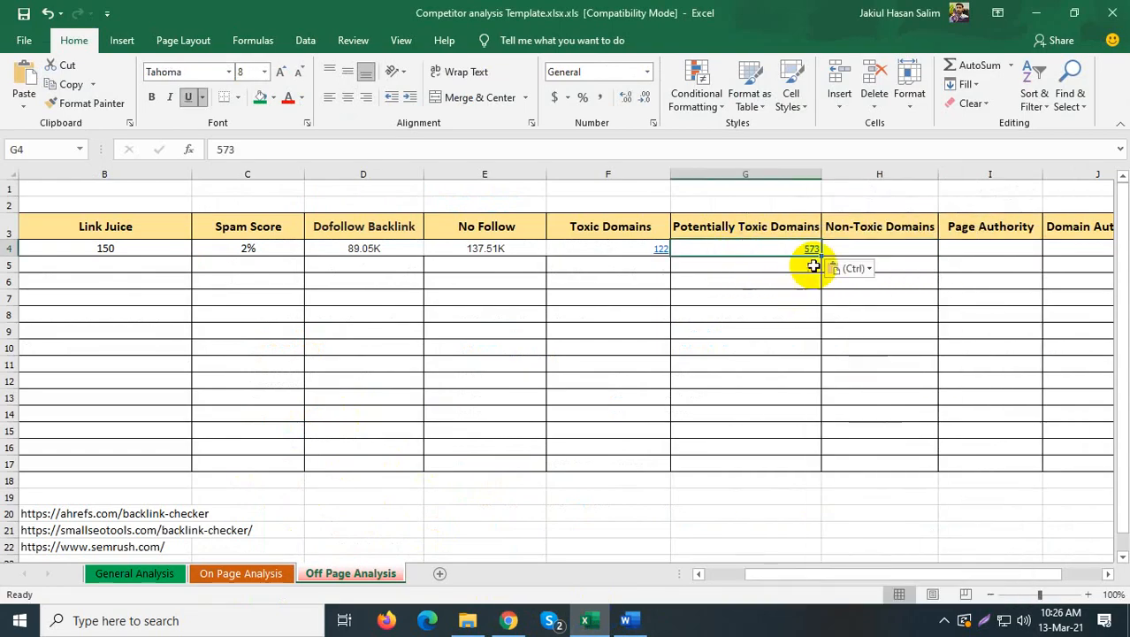
Step: Copy the non-toxic domains figure, 2.9K, from the Semrush audit into Non-Toxic Domains cell H4 in Excel
left_click(848, 245)
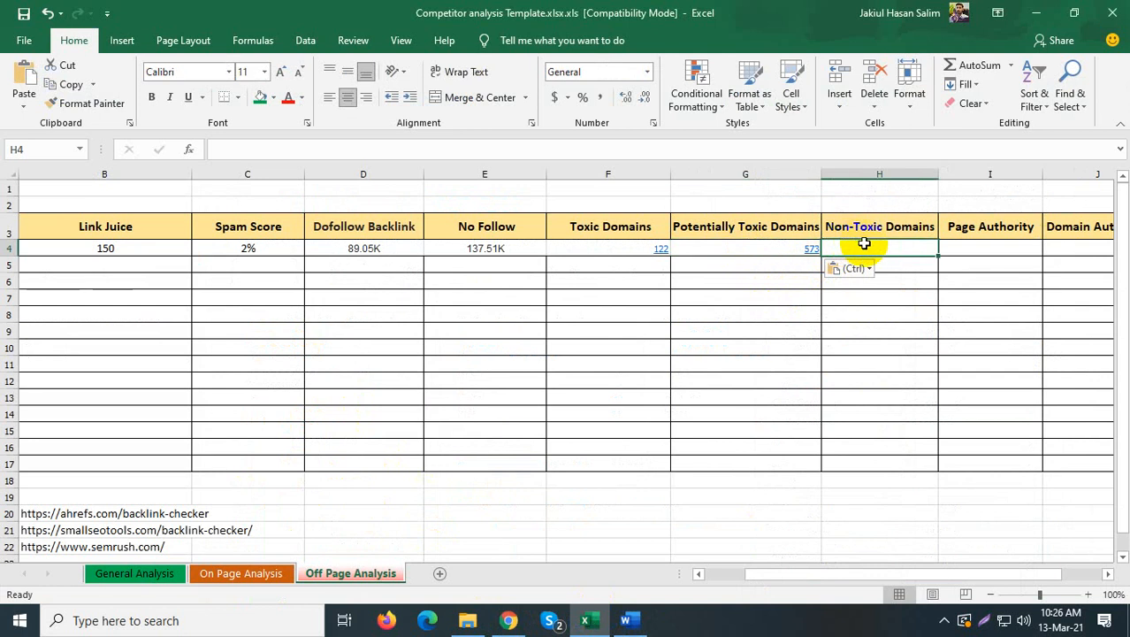
left_click(508, 620)
left_click_drag(337, 531, 296, 528)
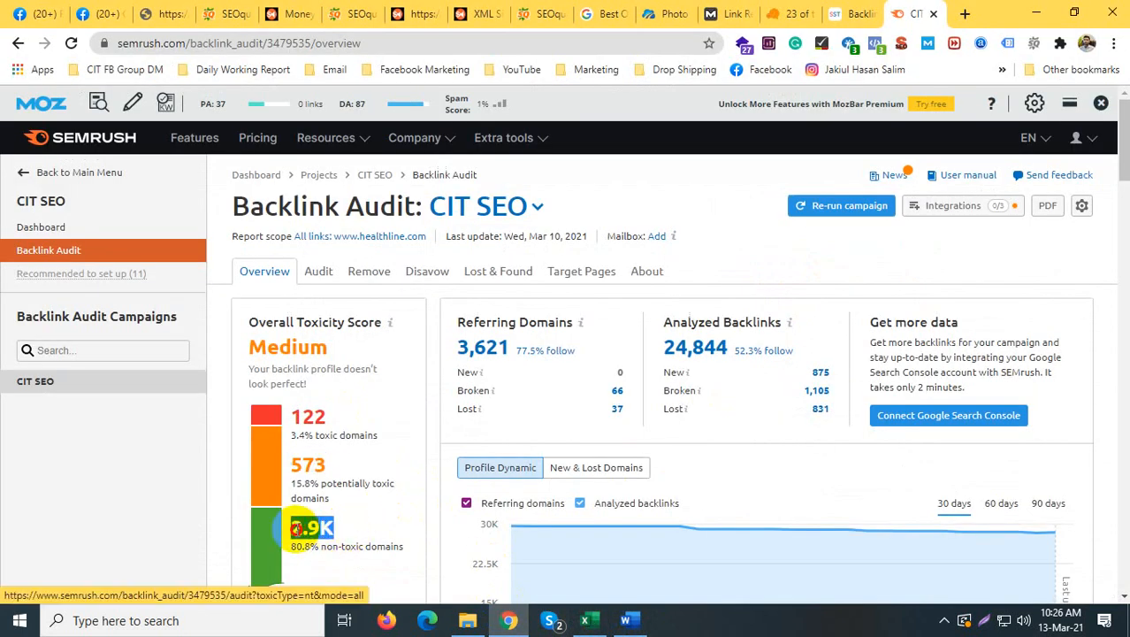
right_click(297, 534)
left_click(310, 446)
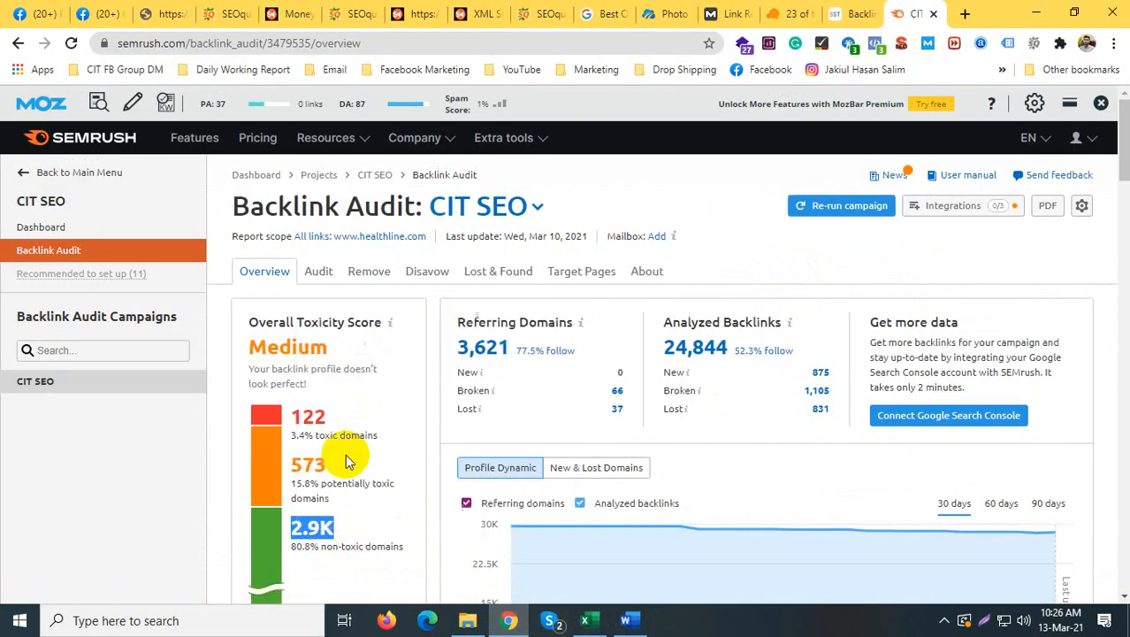
left_click(585, 619)
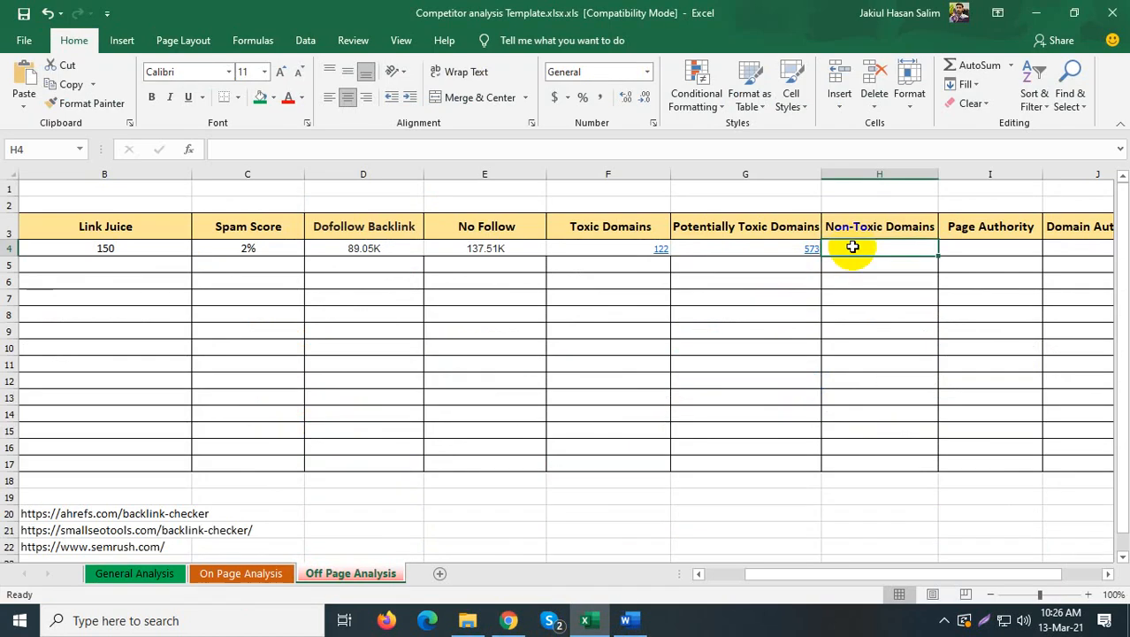
right_click(852, 247)
left_click(886, 292)
Step: Look up the College Info Geek article's PA and DA in Chrome, and enter Page Authority 41 in I4 and Domain Authority 58 in J4
left_click(961, 243)
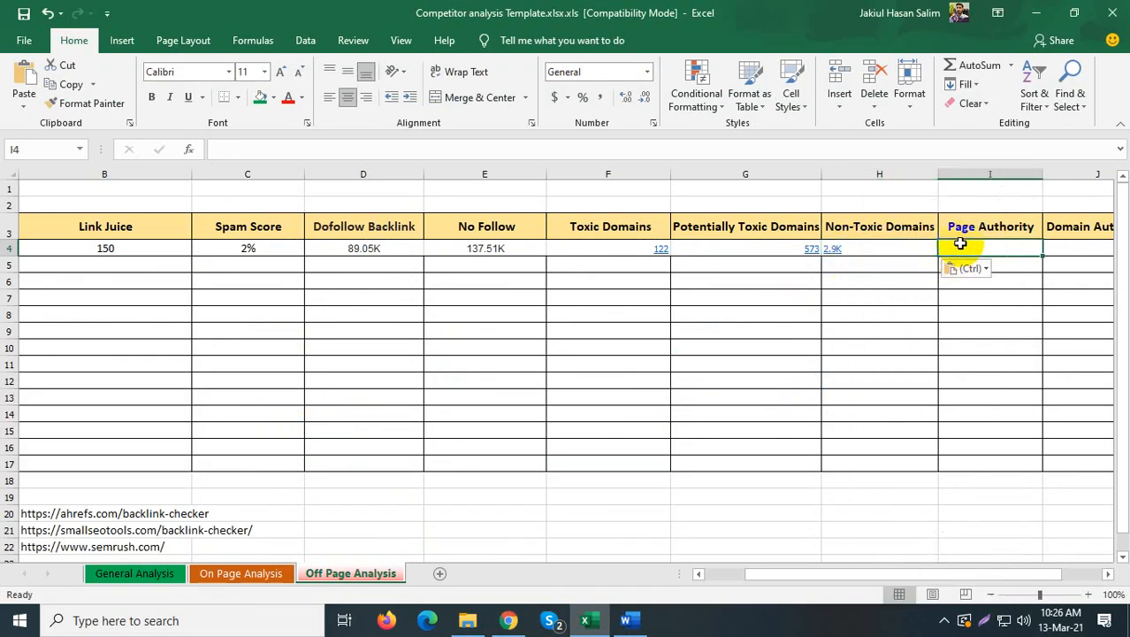
left_click_drag(778, 572, 815, 575)
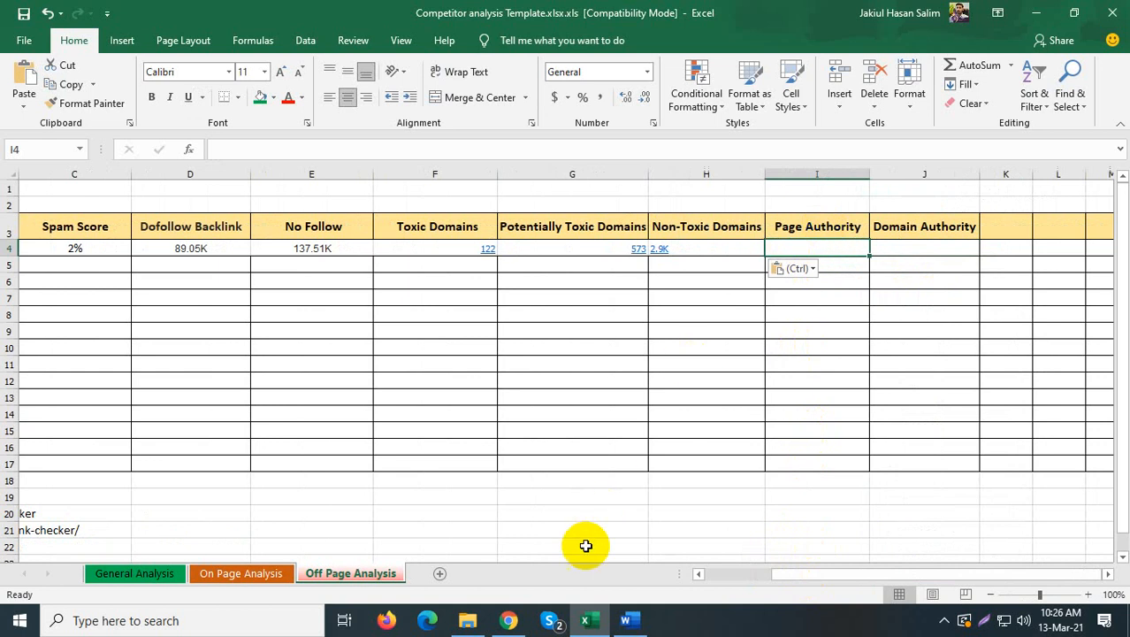
left_click(509, 620)
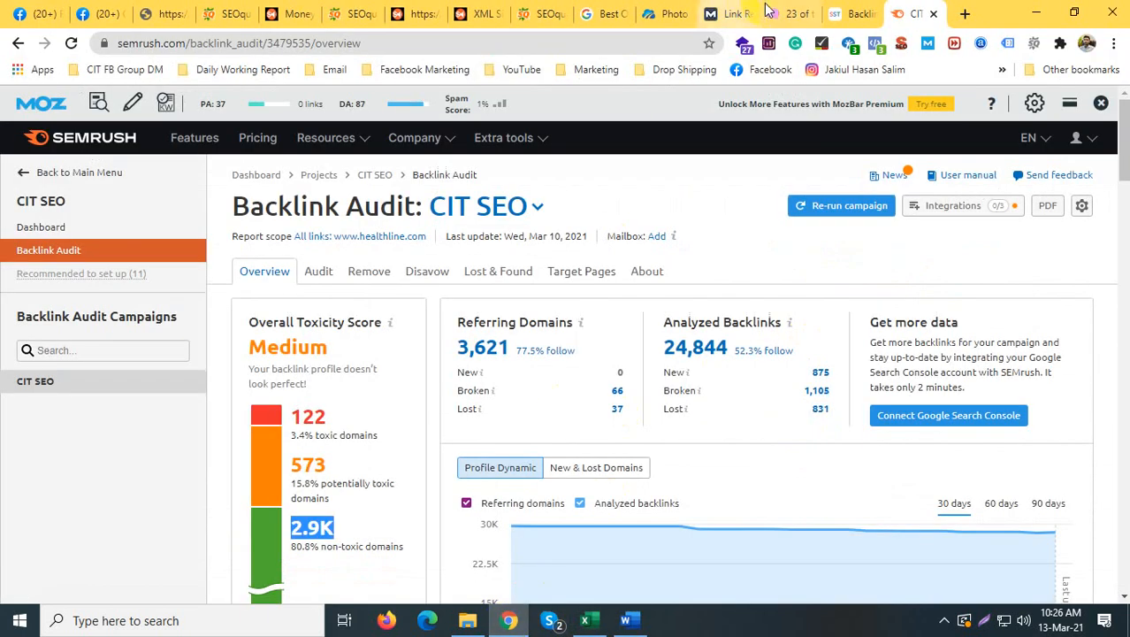
left_click(790, 13)
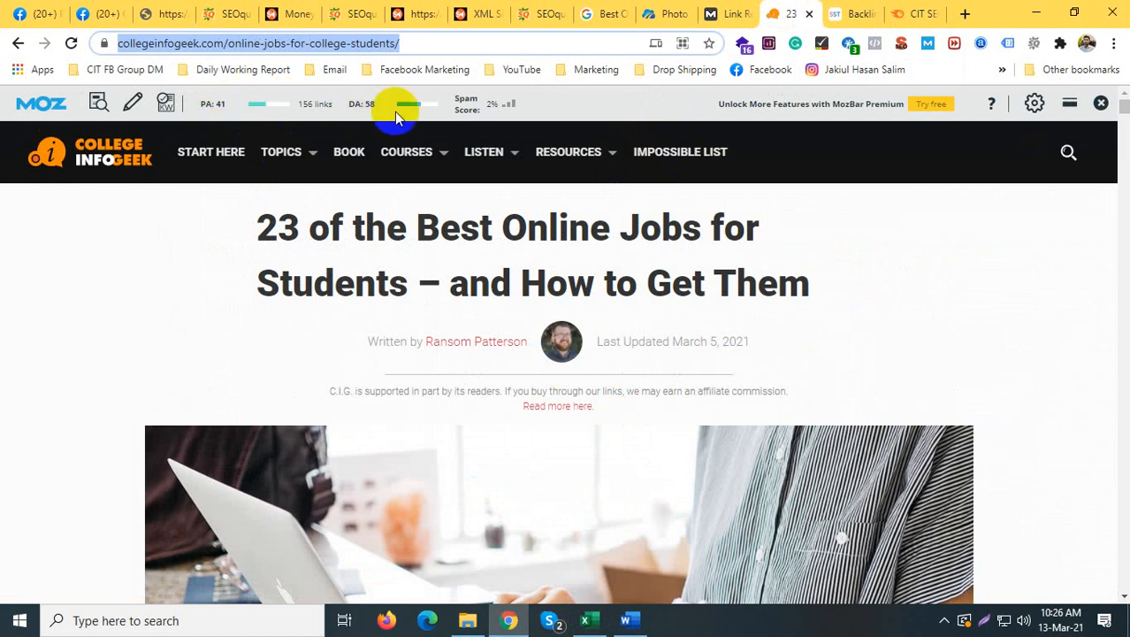
left_click(590, 623)
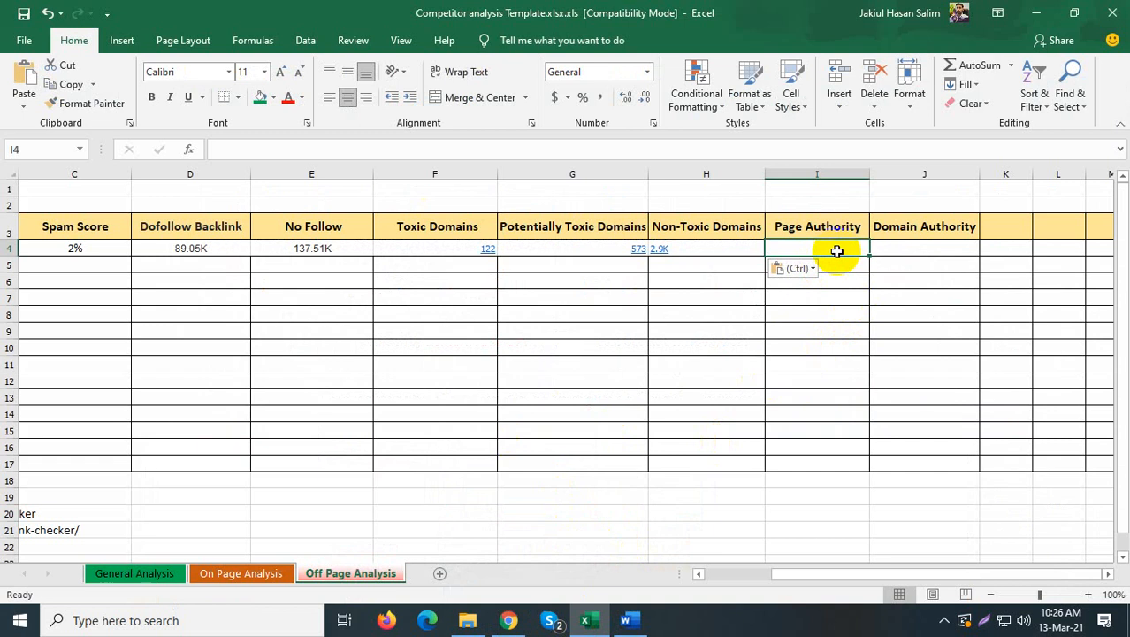
type("41")
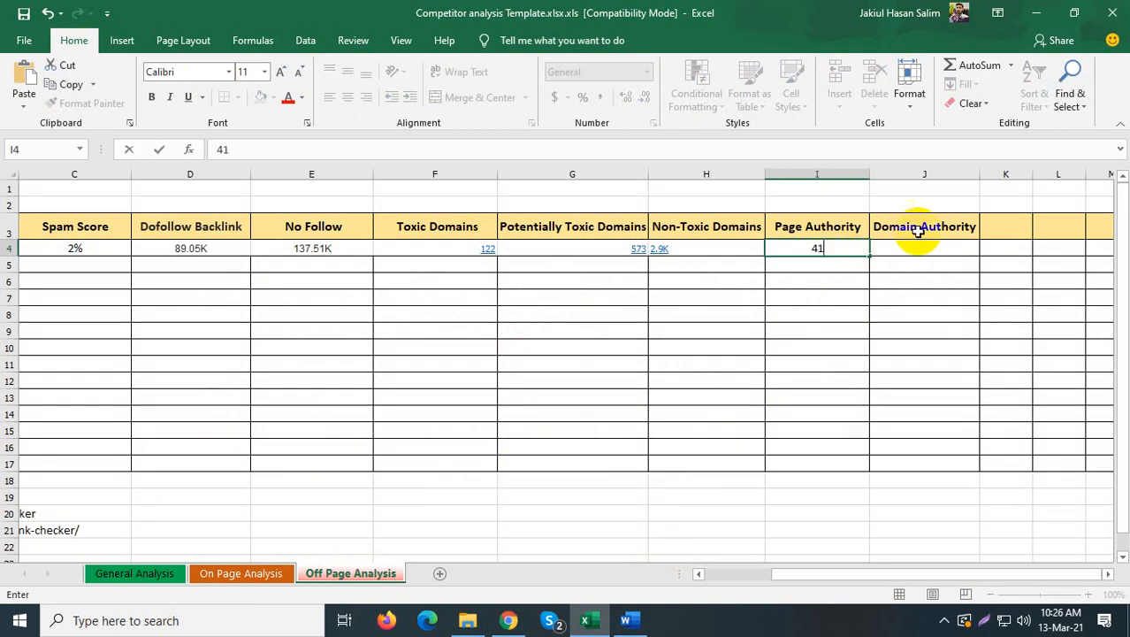
left_click(906, 252)
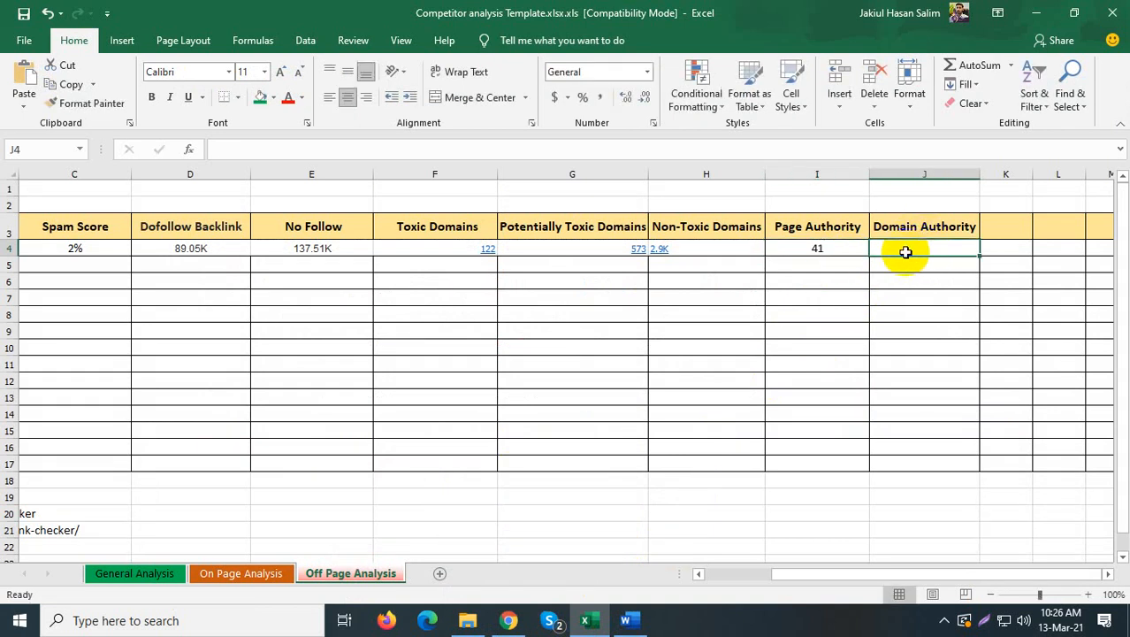
type("58")
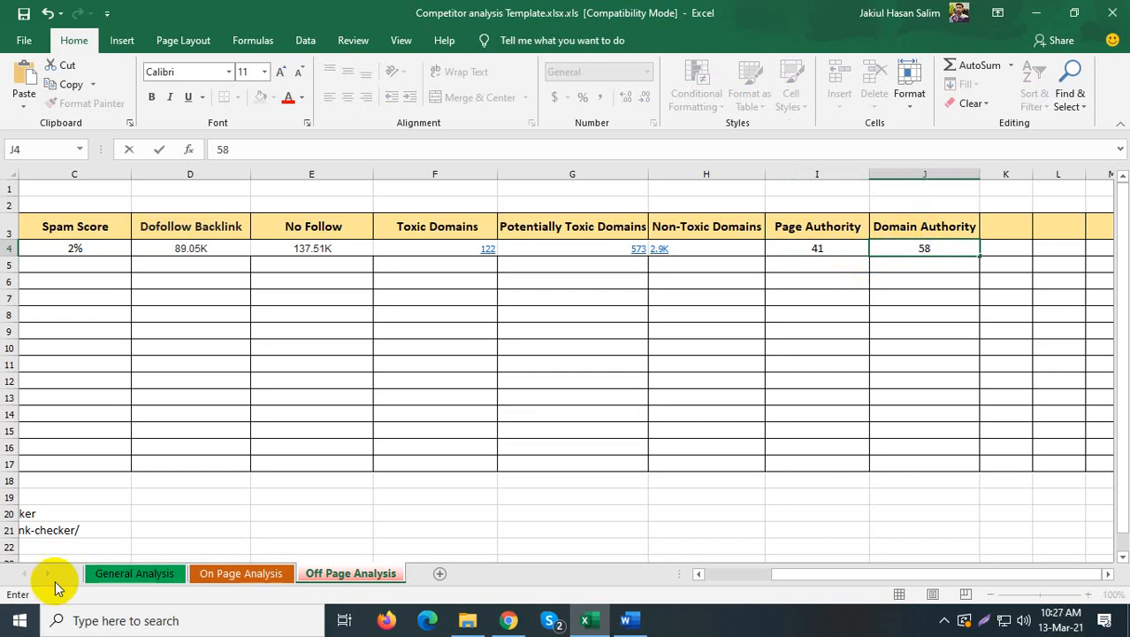
left_click(308, 329)
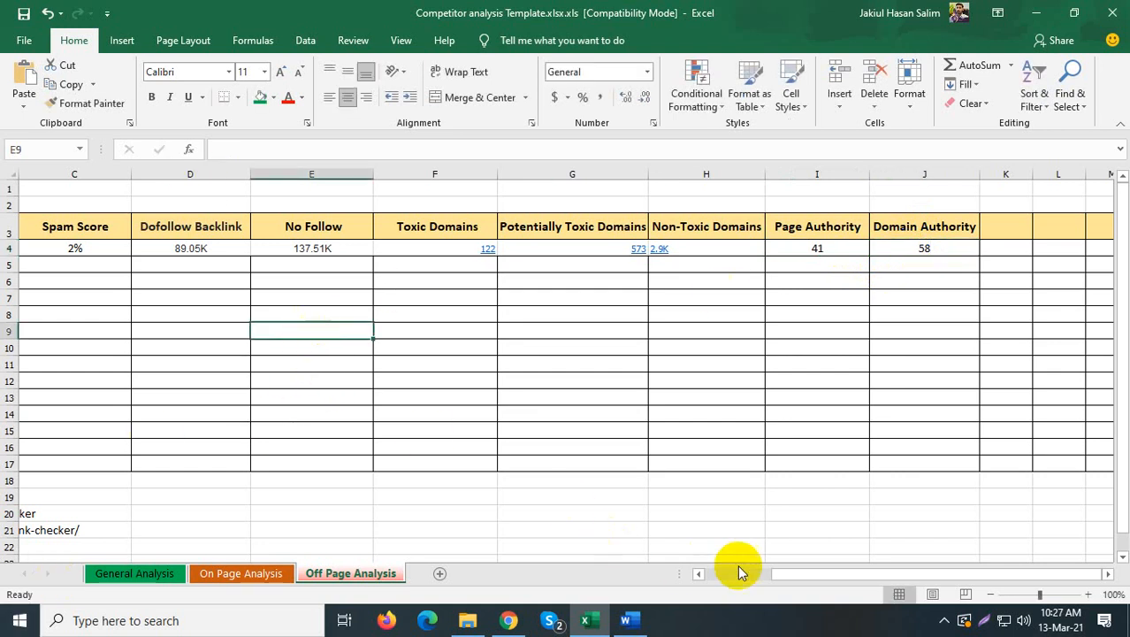
Step: Review the Off Page, General and On Page Analysis sheets and return to Off Page Analysis
left_click_drag(778, 570, 693, 570)
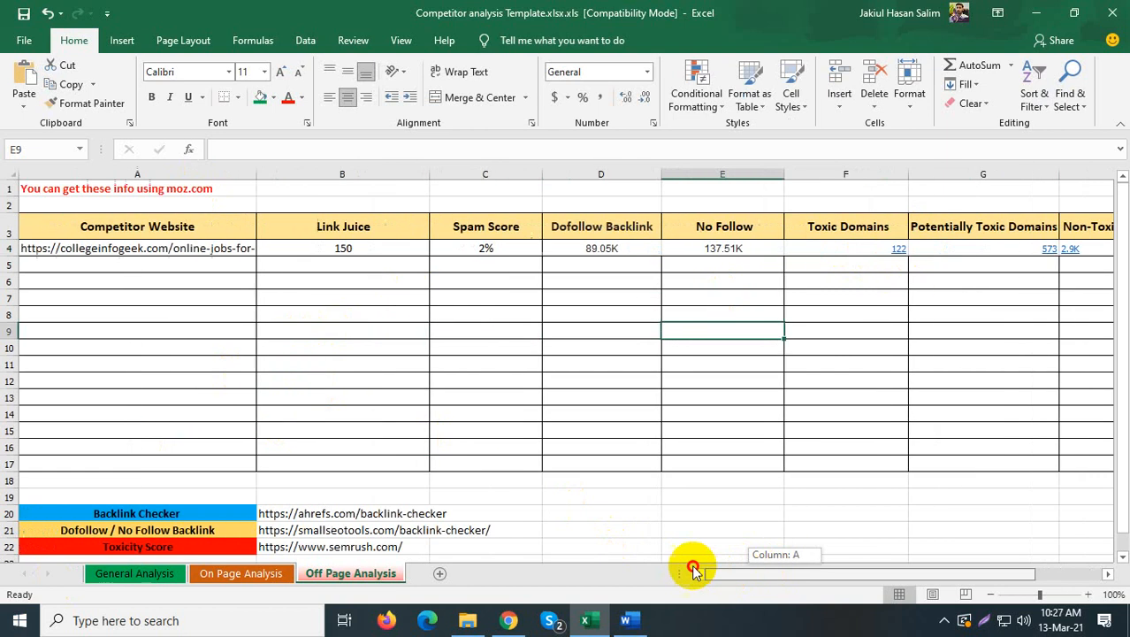
left_click(134, 573)
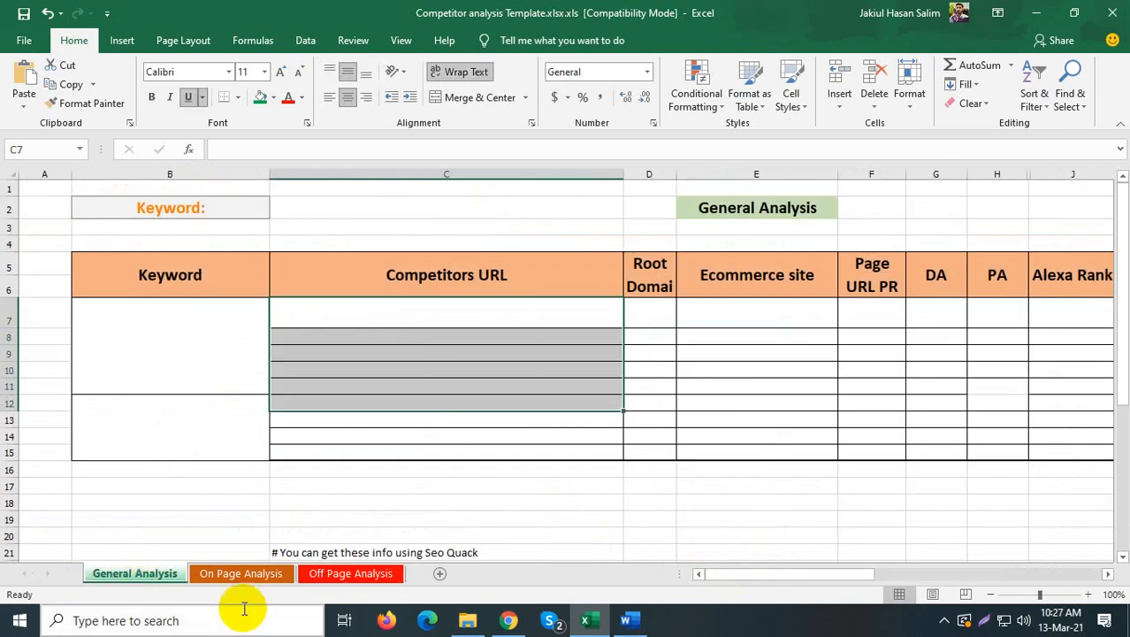
left_click(239, 576)
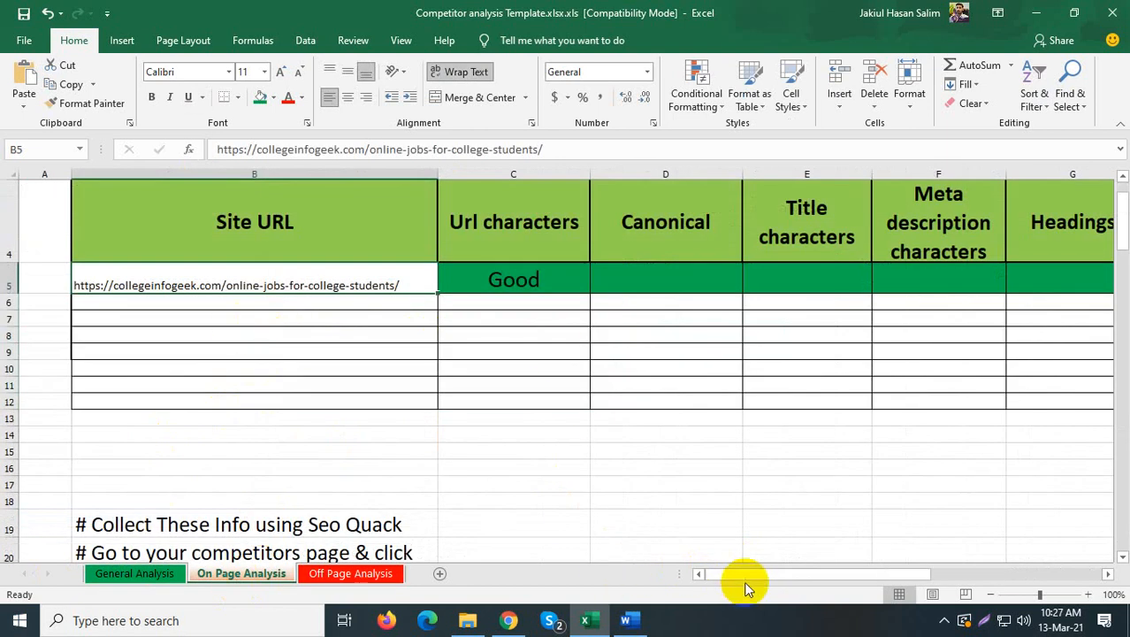
left_click_drag(747, 575, 832, 565)
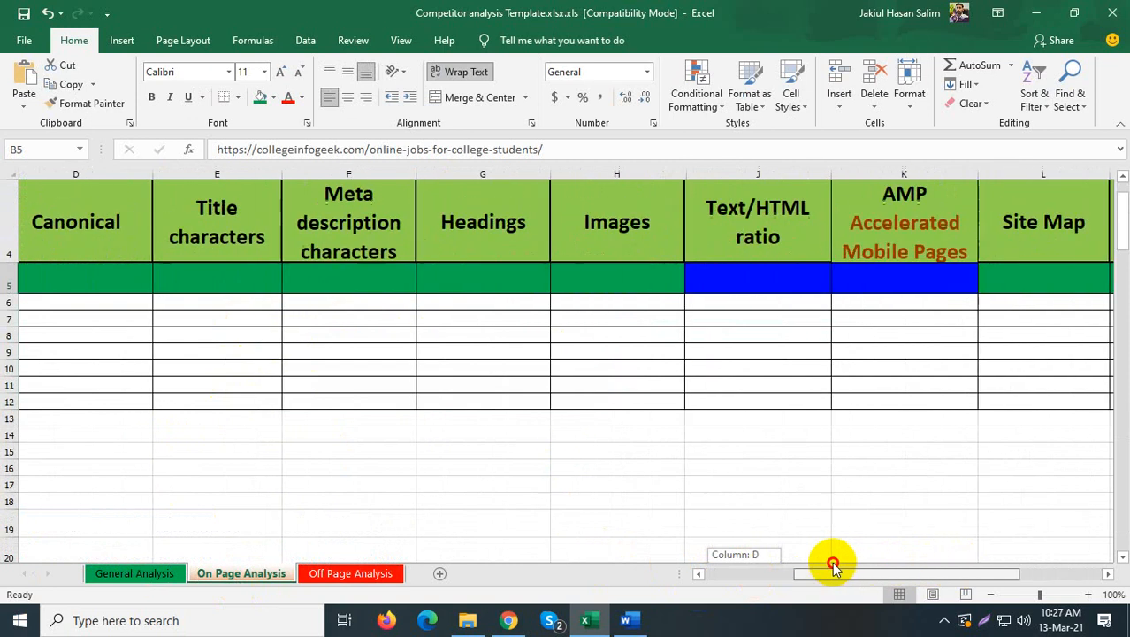
left_click(378, 571)
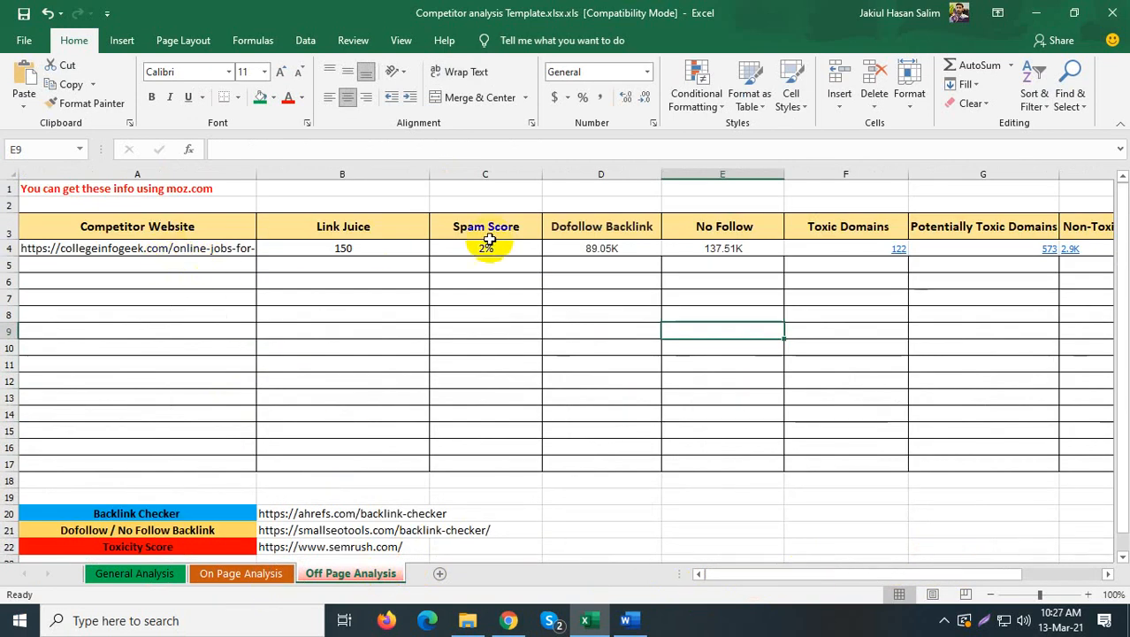